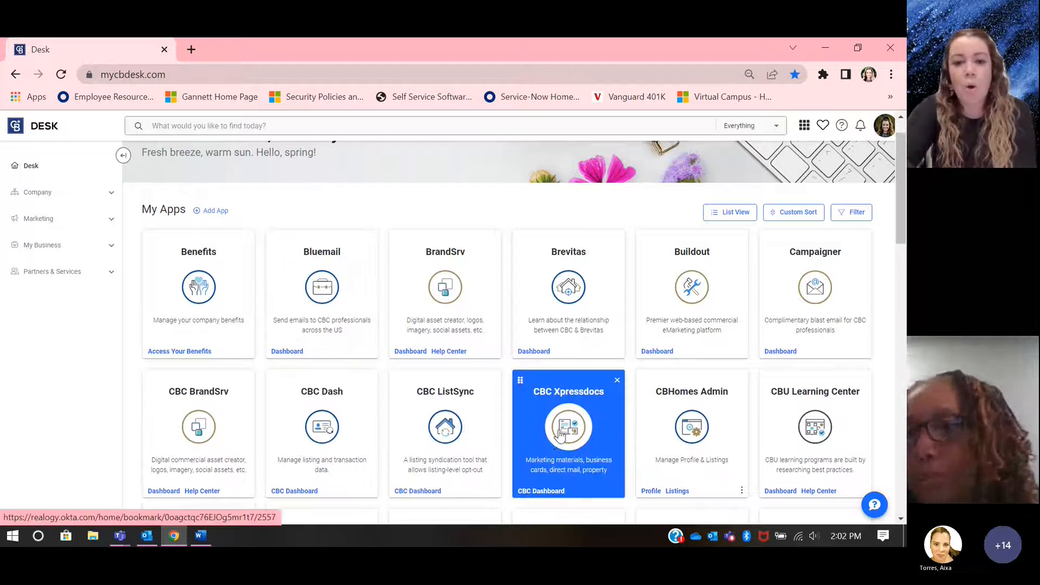
Step: Find the MoxiWorks app among the apps on the Desk dashboard and open it
{"action": "scroll", "coordinate": [559, 435], "scroll_direction": "down", "scroll_amount": 1}
{"action": "left_click", "coordinate": [884, 419]}
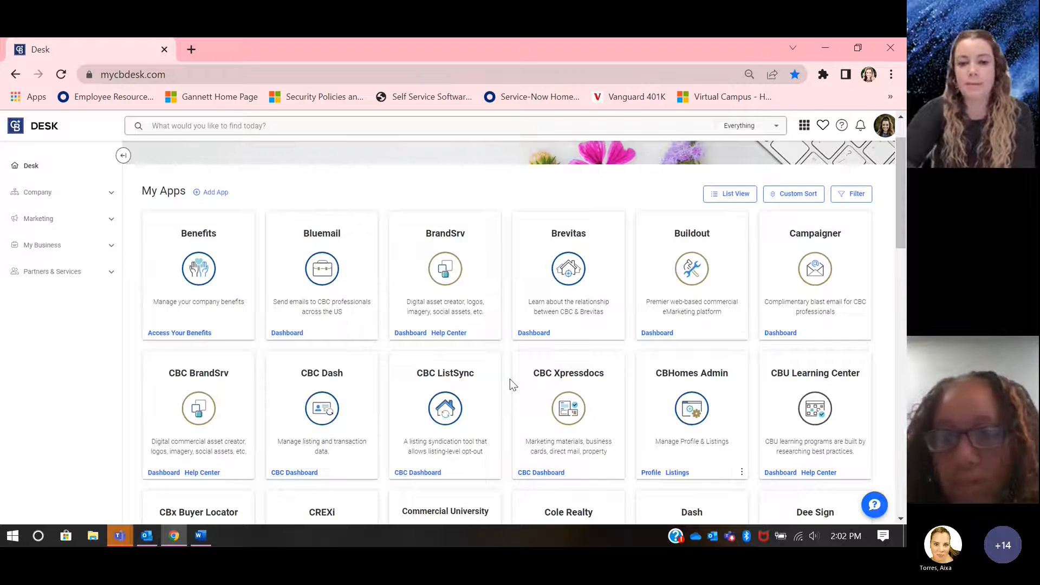
{"action": "scroll", "coordinate": [509, 378], "scroll_direction": "down", "scroll_amount": 4}
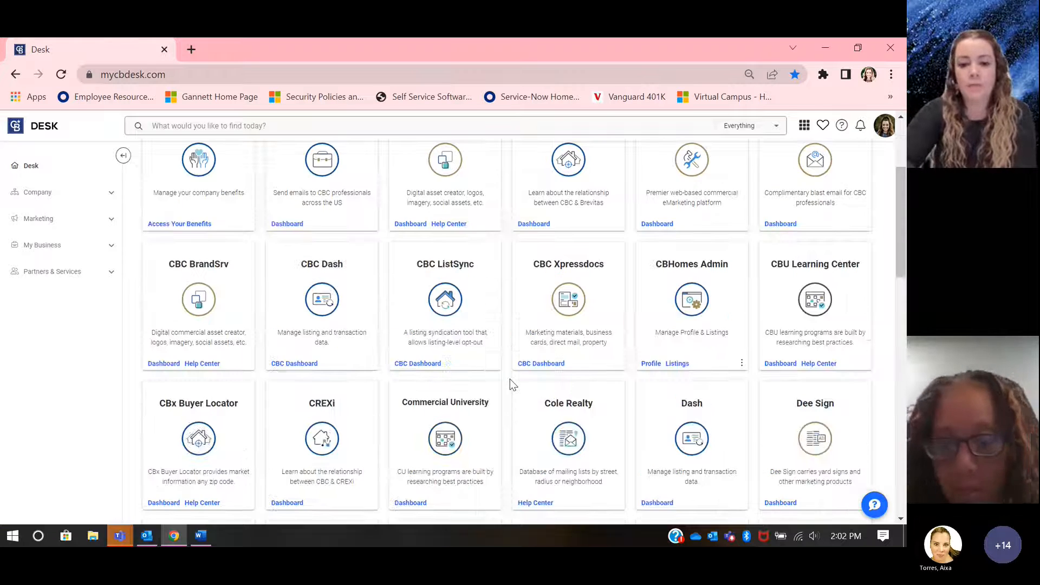
{"action": "scroll", "coordinate": [509, 379], "scroll_direction": "down", "scroll_amount": 8}
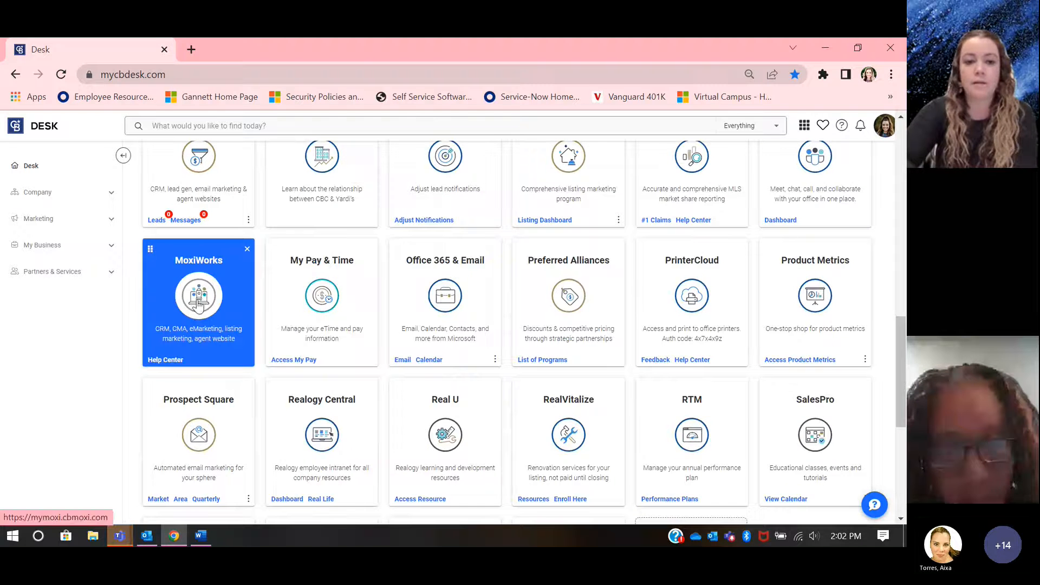
{"action": "left_click", "coordinate": [198, 304]}
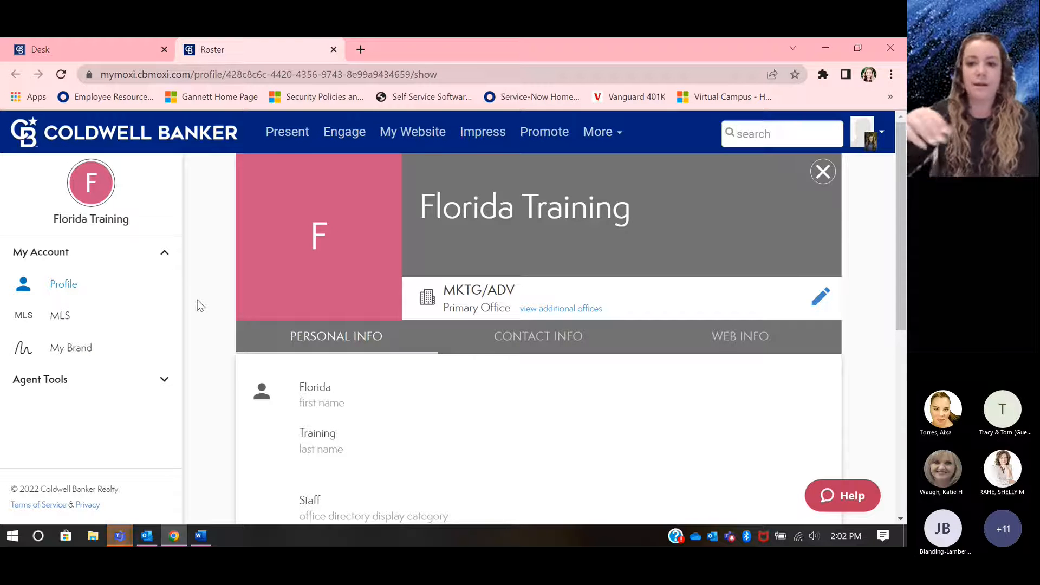
Step: Open the Present section and switch the active user to the Florida Training account
{"action": "left_click", "coordinate": [289, 142]}
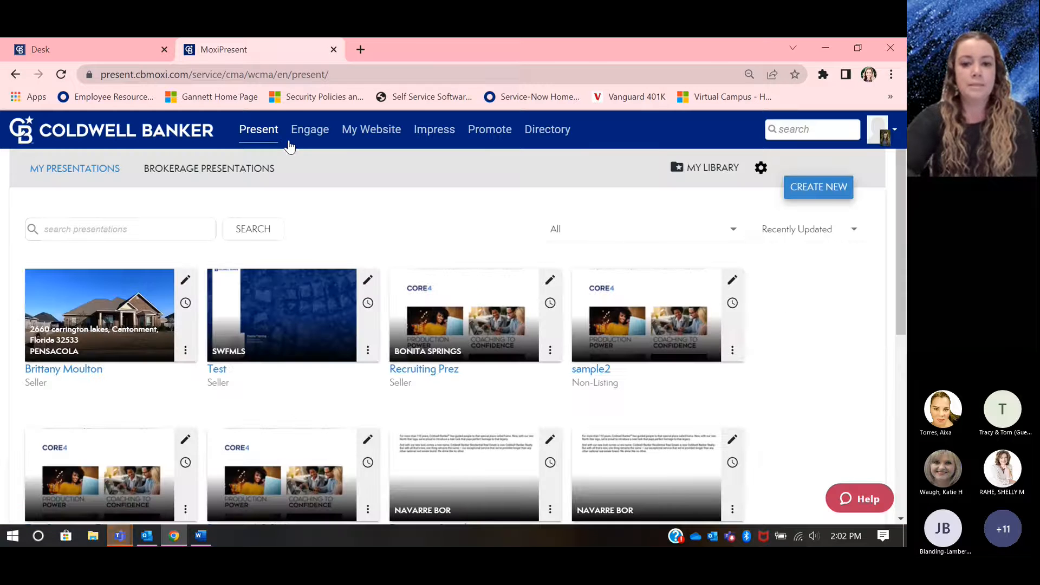
{"action": "left_click", "coordinate": [882, 132]}
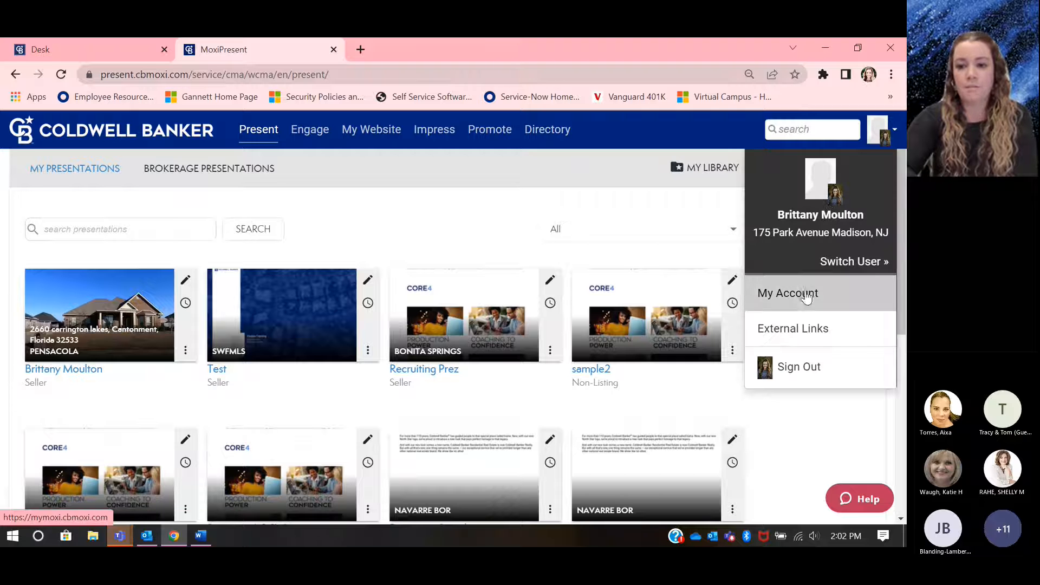
{"action": "left_click", "coordinate": [844, 262]}
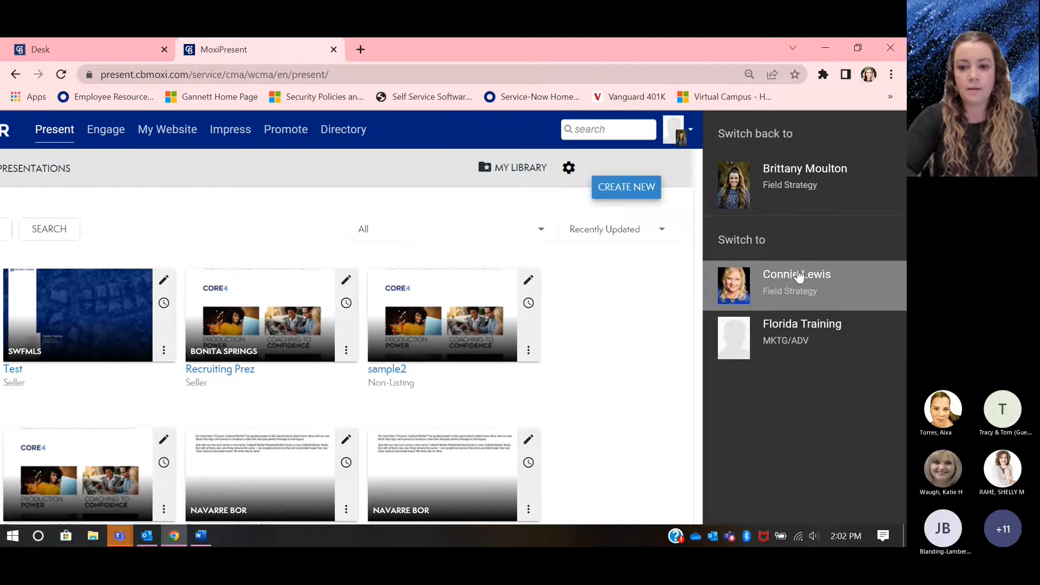
{"action": "left_click", "coordinate": [768, 347]}
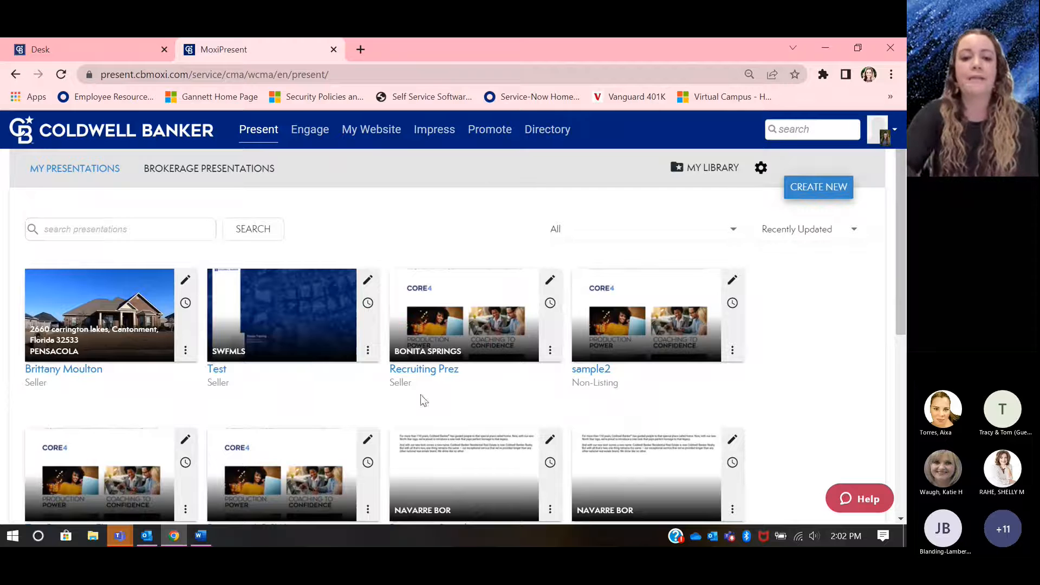
Step: Look through the existing presentations, then start a new presentation of the Seller type
{"action": "scroll", "coordinate": [404, 284], "scroll_direction": "down", "scroll_amount": 1}
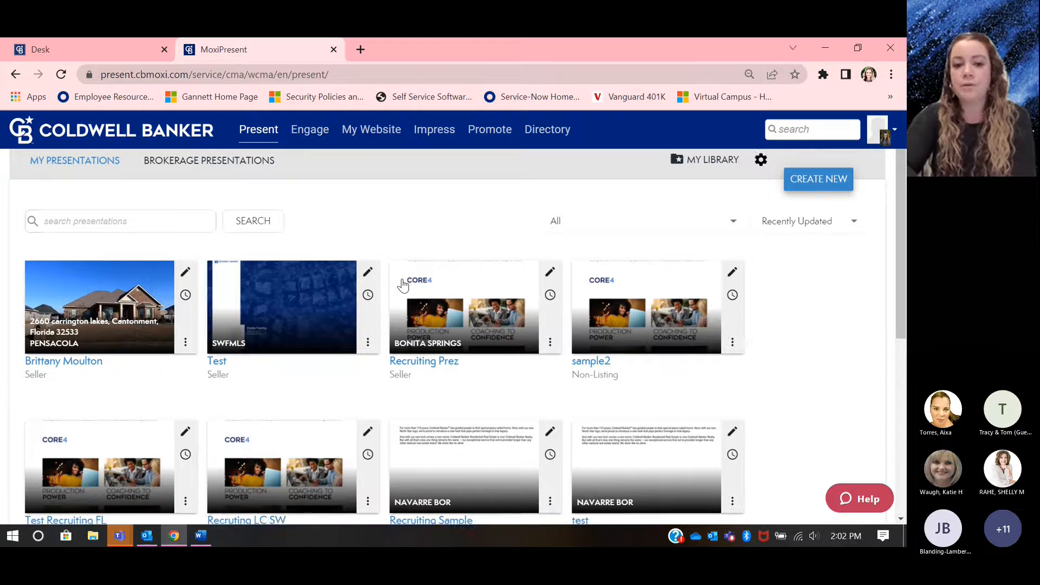
{"action": "scroll", "coordinate": [621, 413], "scroll_direction": "down", "scroll_amount": 2}
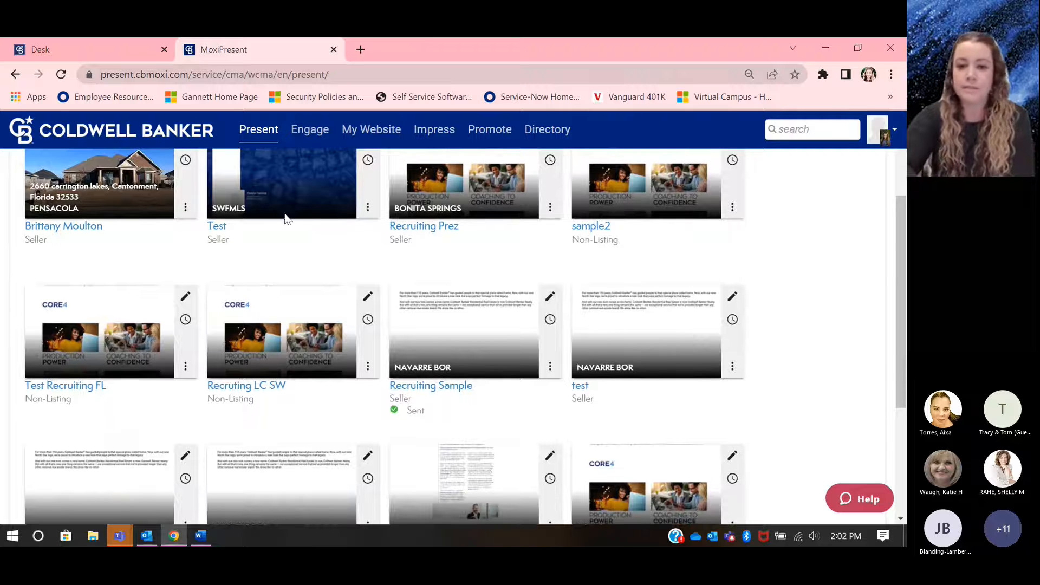
{"action": "scroll", "coordinate": [601, 349], "scroll_direction": "down", "scroll_amount": 2}
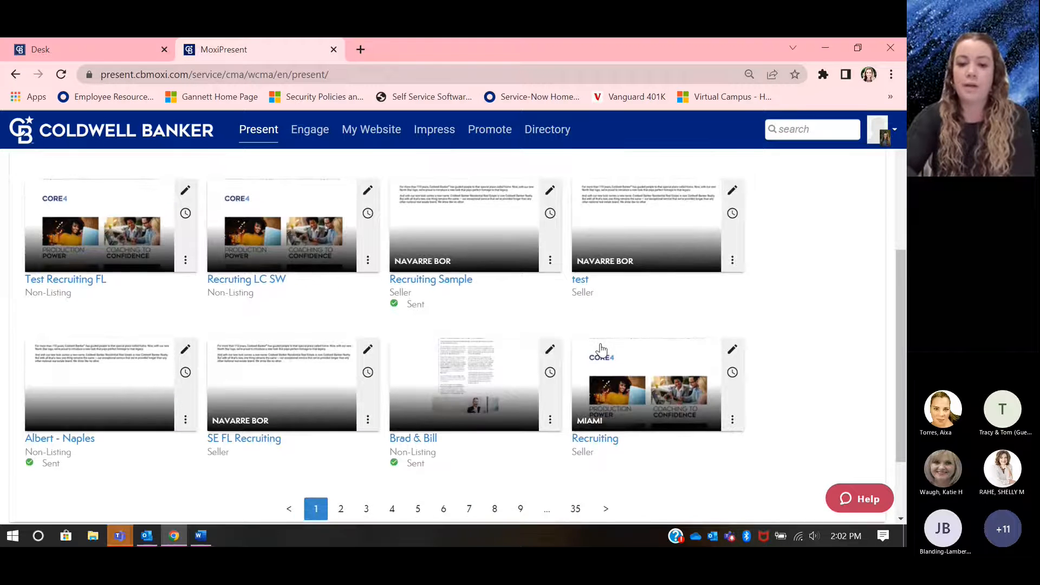
{"action": "scroll", "coordinate": [601, 349], "scroll_direction": "up", "scroll_amount": 5}
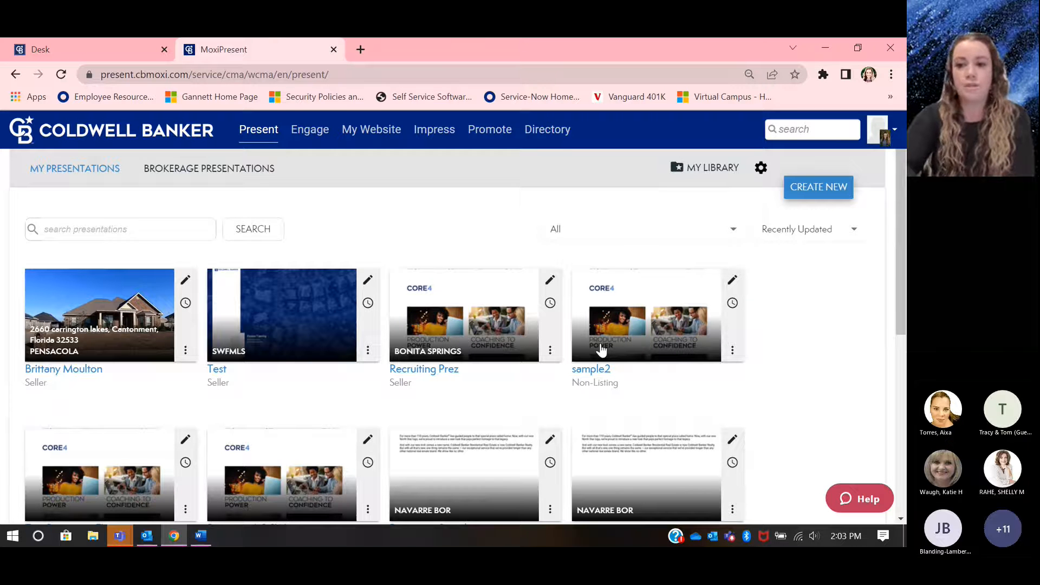
{"action": "left_click", "coordinate": [808, 194]}
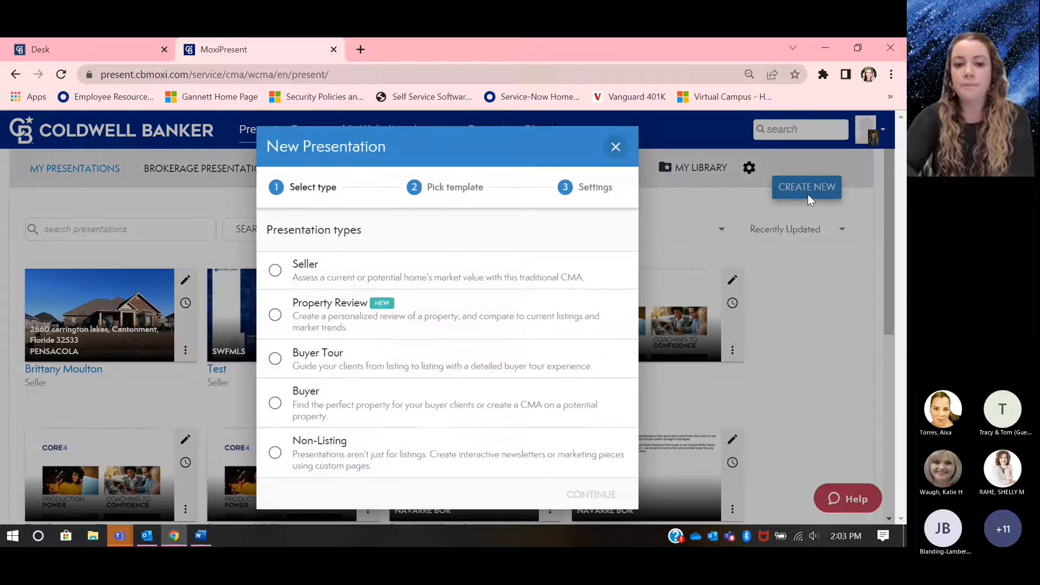
{"action": "left_click", "coordinate": [335, 274]}
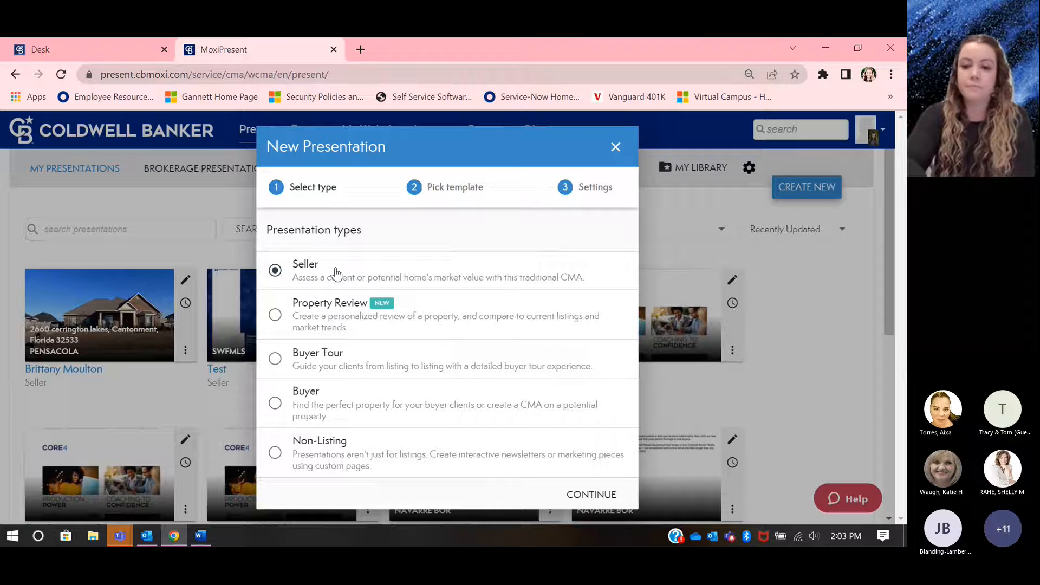
{"action": "left_click", "coordinate": [578, 483]}
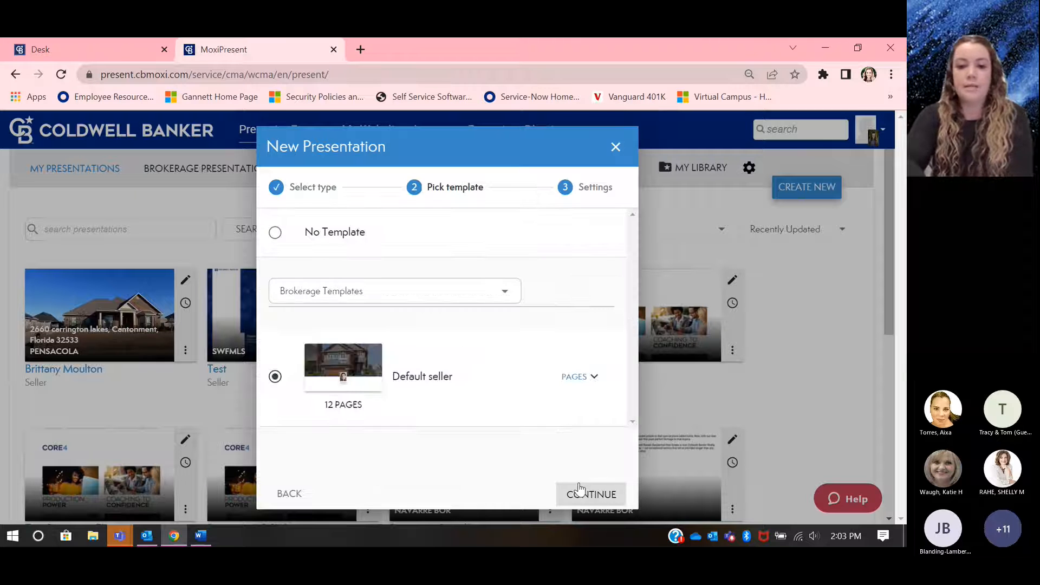
Step: Pick the "FL-NW | Silver | 12 Minute Listing Presentation" template from the Coldwell Banker Templates and continue to the settings
{"action": "left_click", "coordinate": [447, 297]}
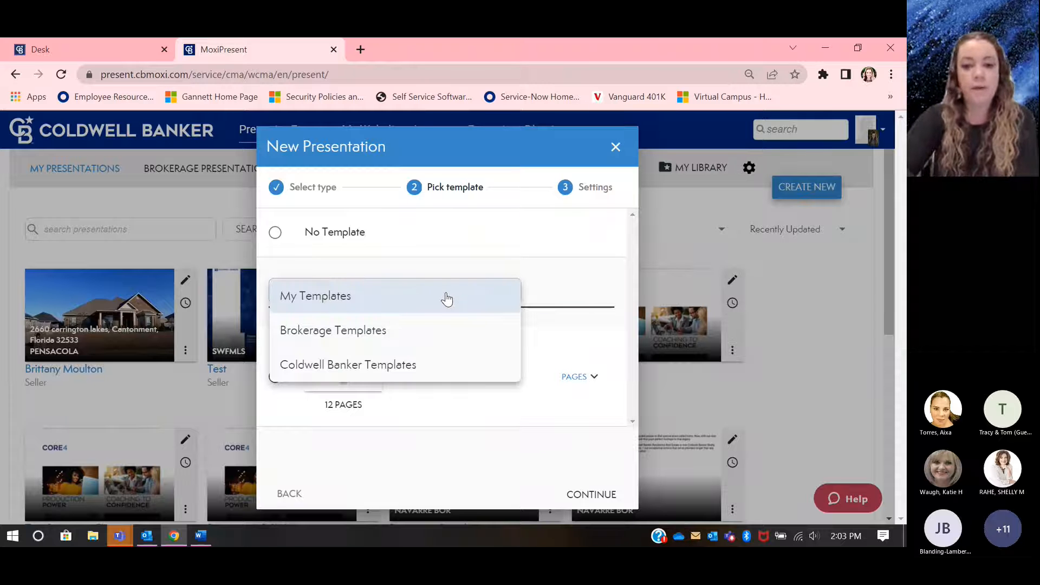
{"action": "left_click", "coordinate": [424, 364]}
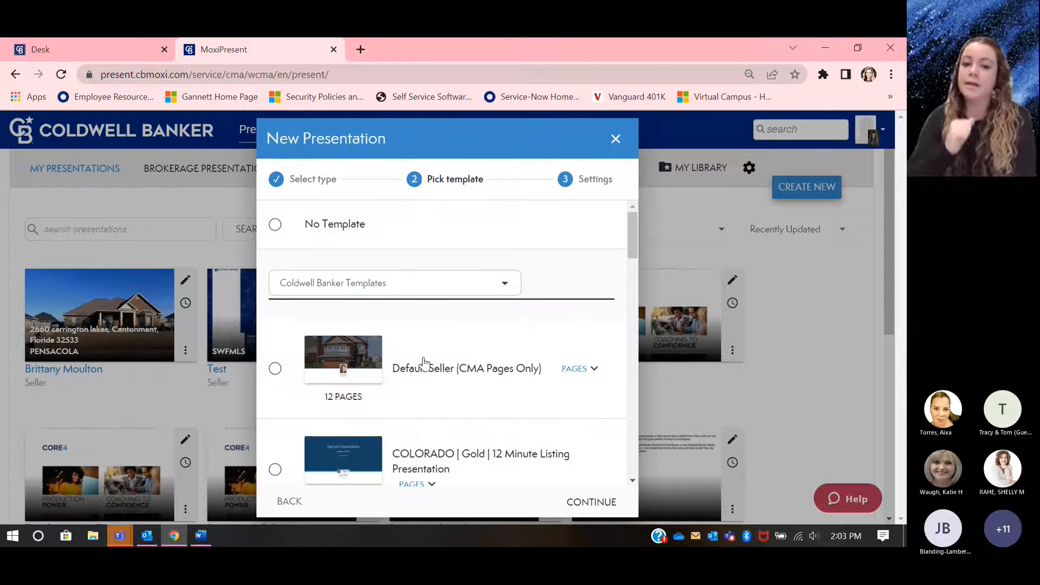
{"action": "scroll", "coordinate": [485, 391], "scroll_direction": "down", "scroll_amount": 10}
{"action": "scroll", "coordinate": [485, 393], "scroll_direction": "down", "scroll_amount": 5}
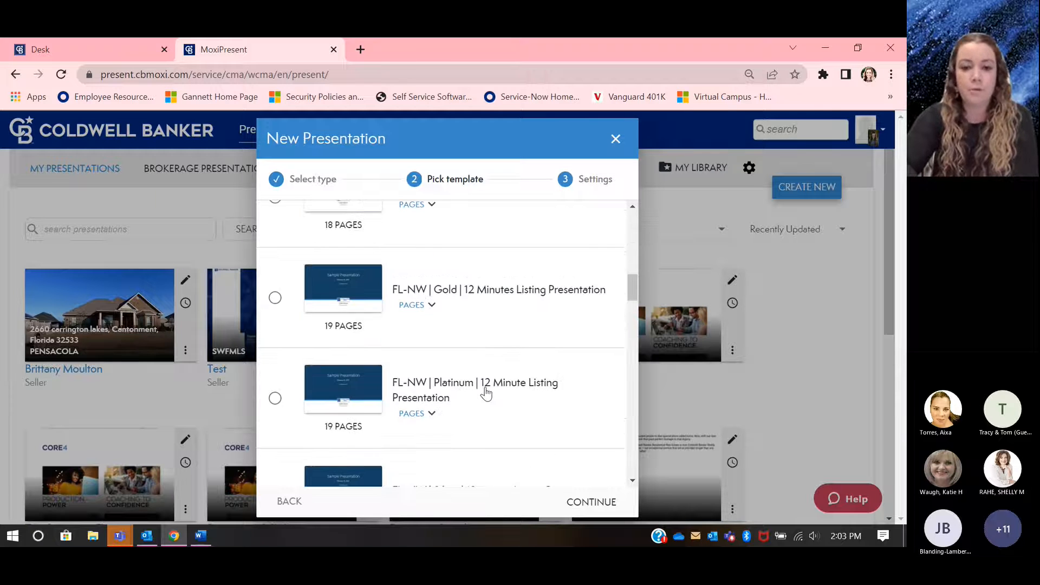
{"action": "scroll", "coordinate": [483, 393], "scroll_direction": "down", "scroll_amount": 1}
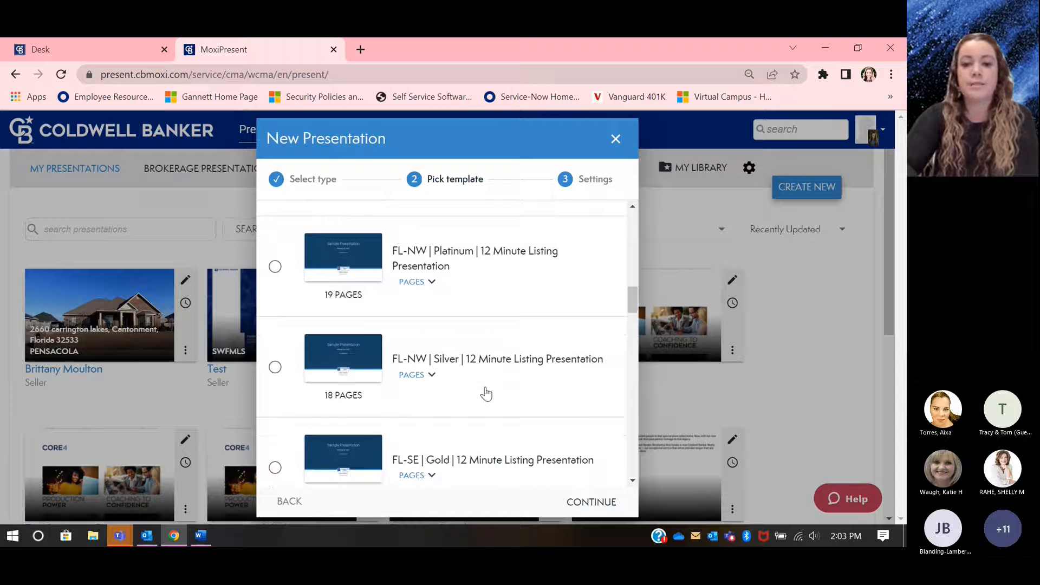
{"action": "left_click", "coordinate": [374, 366]}
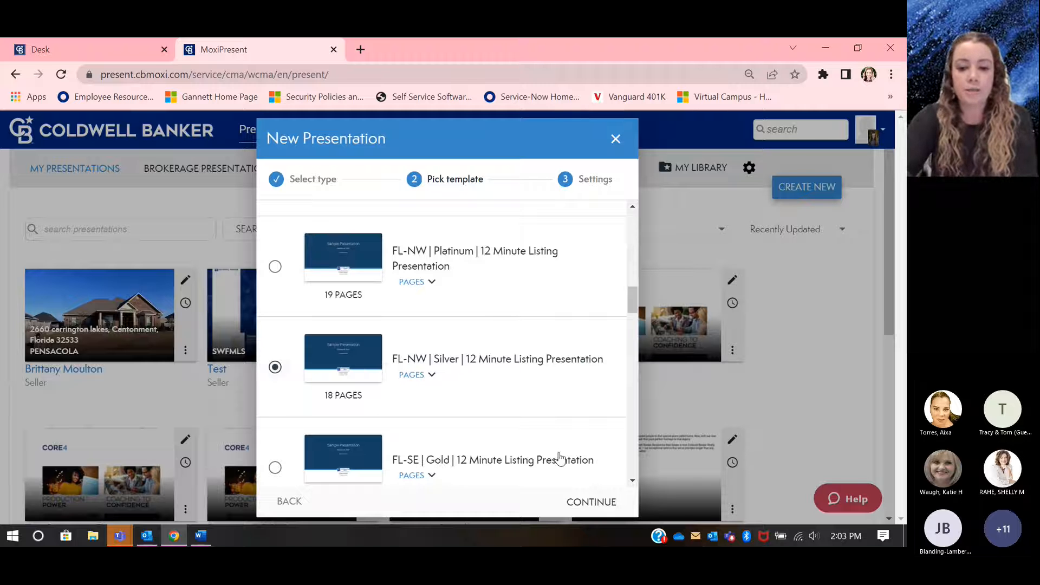
{"action": "left_click", "coordinate": [594, 496]}
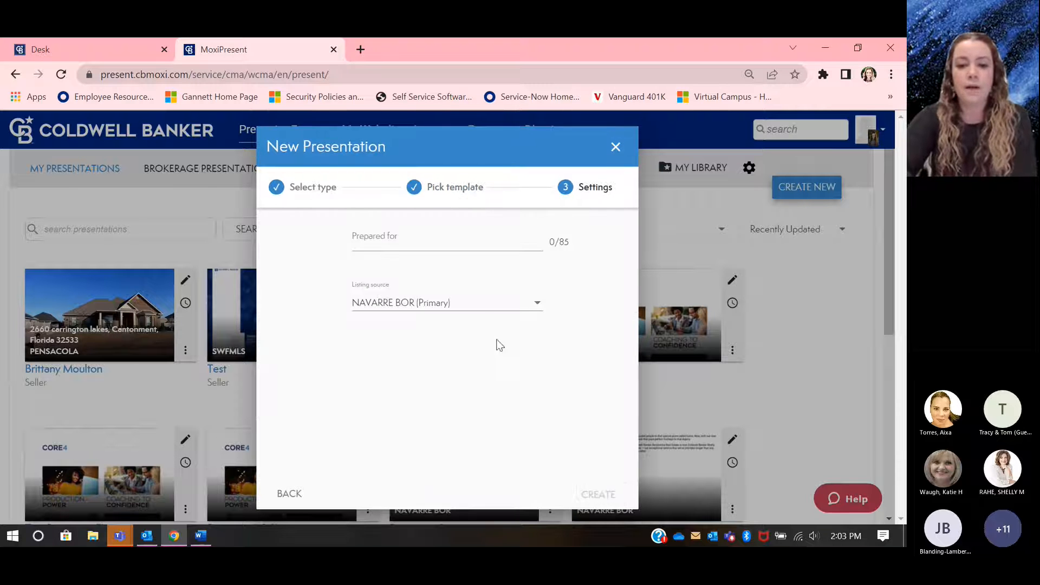
Step: Enter the client's name as the recipient, choose PENSACOLA as the listing source and create the presentation
{"action": "left_click", "coordinate": [428, 249]}
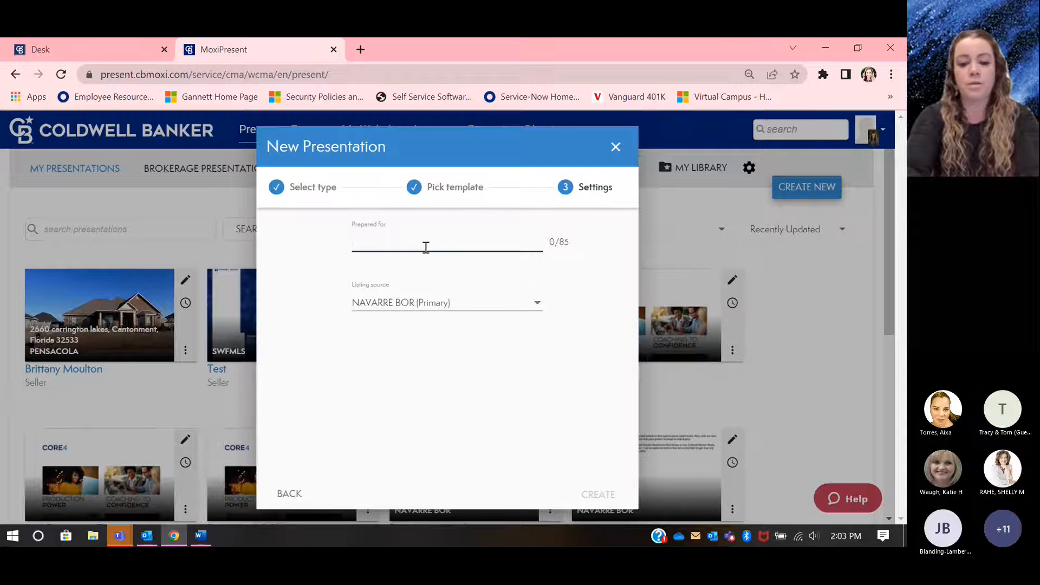
{"action": "type", "text": "Mr. Smith"}
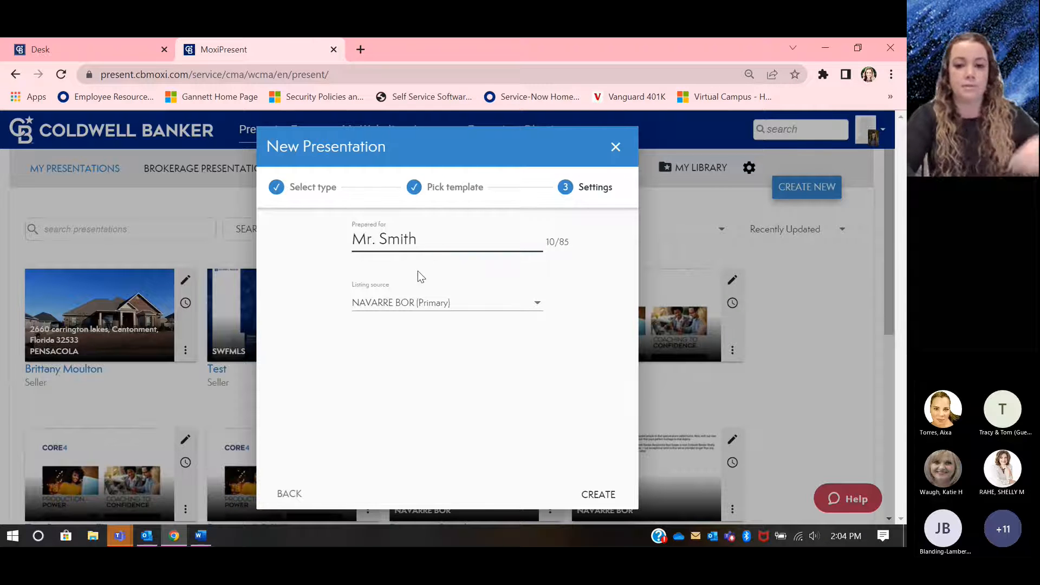
{"action": "left_click", "coordinate": [417, 302]}
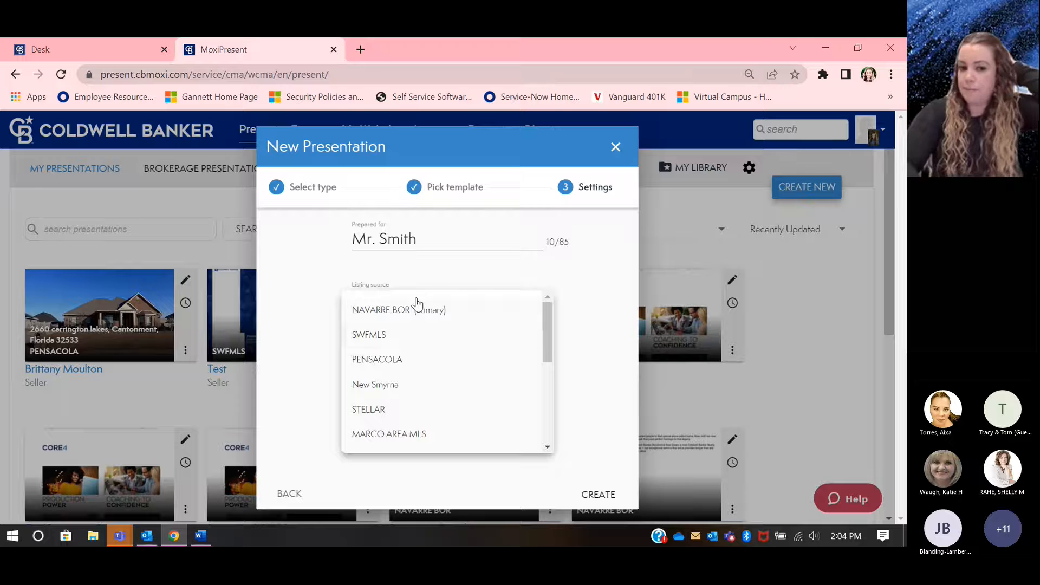
{"action": "left_click", "coordinate": [405, 359]}
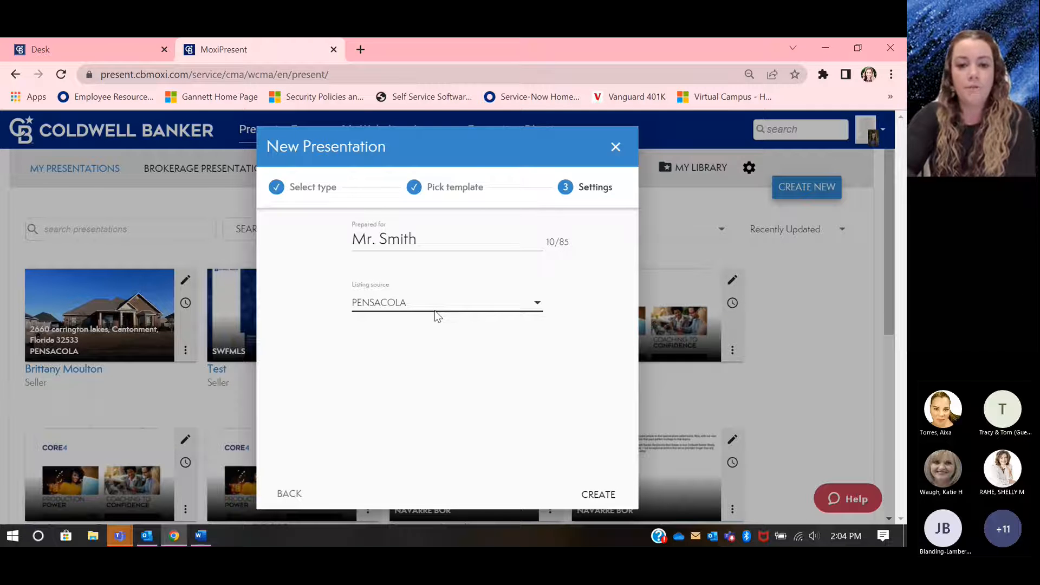
{"action": "left_click", "coordinate": [586, 497]}
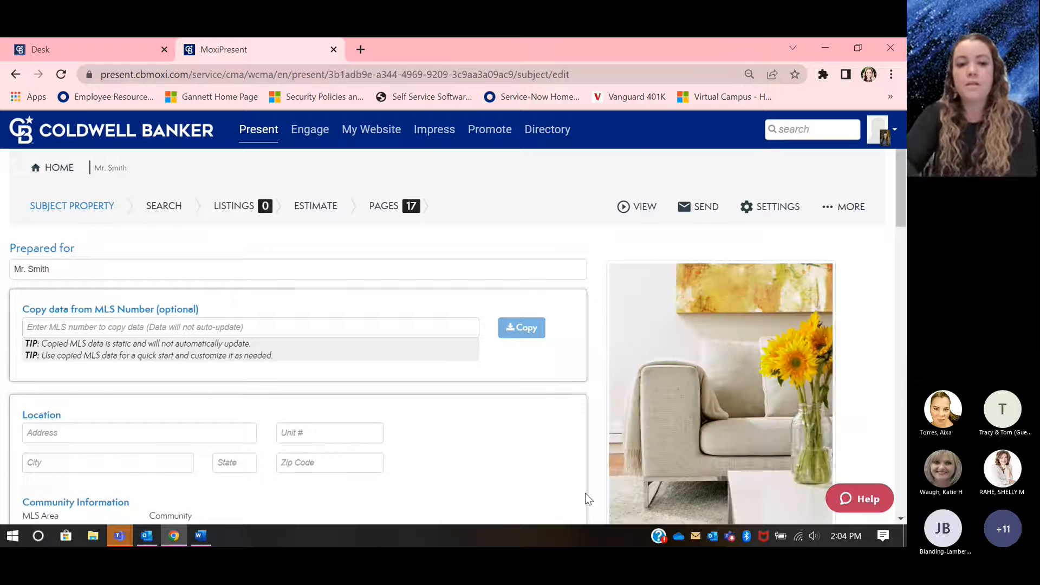
Step: Fill in the subject property's street address, city, state and zip code using the first saved address
{"action": "scroll", "coordinate": [586, 499], "scroll_direction": "down", "scroll_amount": 1}
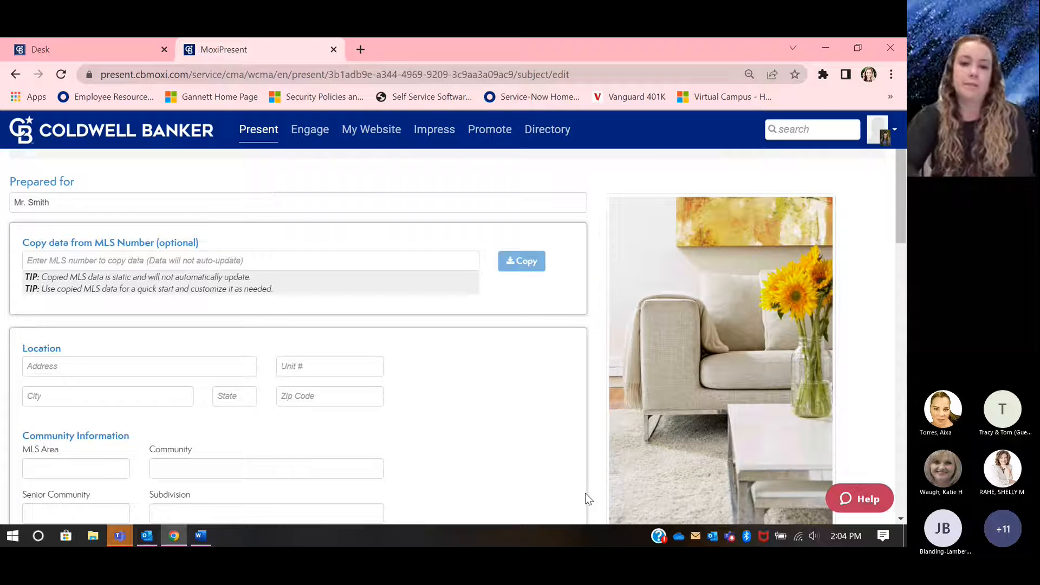
{"action": "scroll", "coordinate": [586, 499], "scroll_direction": "up", "scroll_amount": 1}
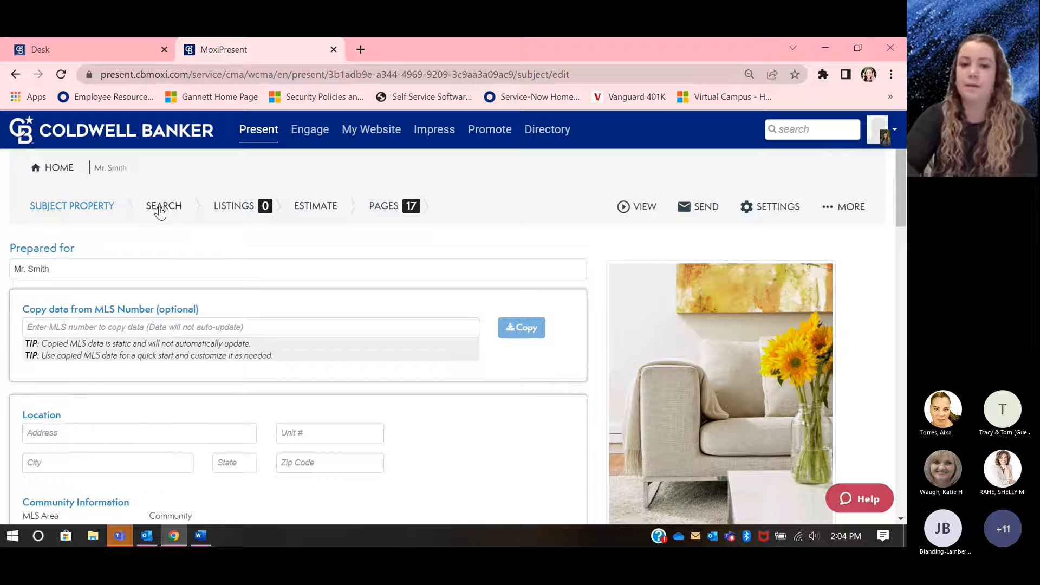
{"action": "scroll", "coordinate": [212, 320], "scroll_direction": "down", "scroll_amount": 1}
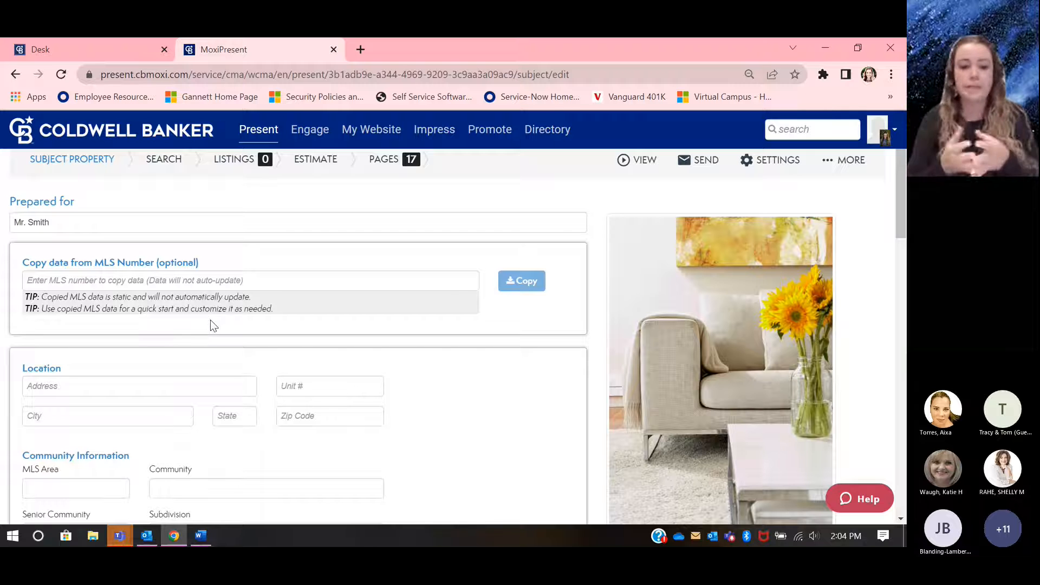
{"action": "scroll", "coordinate": [210, 320], "scroll_direction": "down", "scroll_amount": 1}
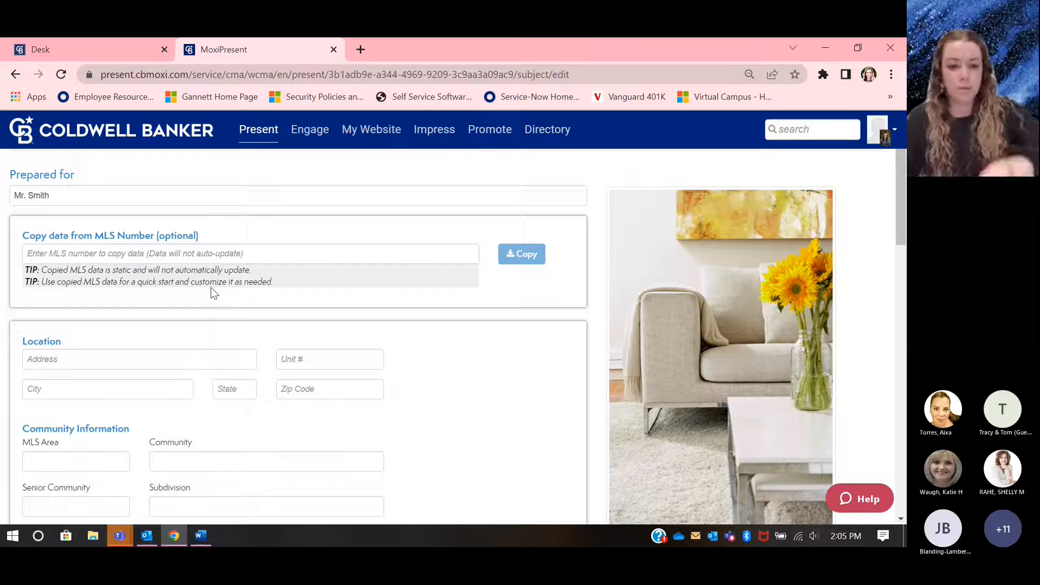
{"action": "scroll", "coordinate": [215, 293], "scroll_direction": "down", "scroll_amount": 1}
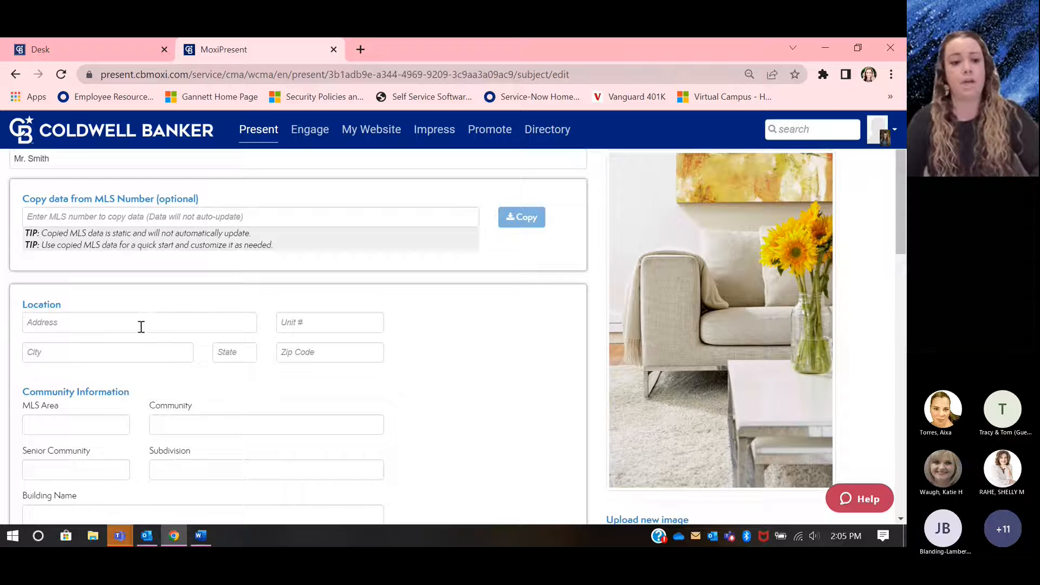
{"action": "scroll", "coordinate": [141, 325], "scroll_direction": "down", "scroll_amount": 1}
{"action": "left_click", "coordinate": [115, 276]}
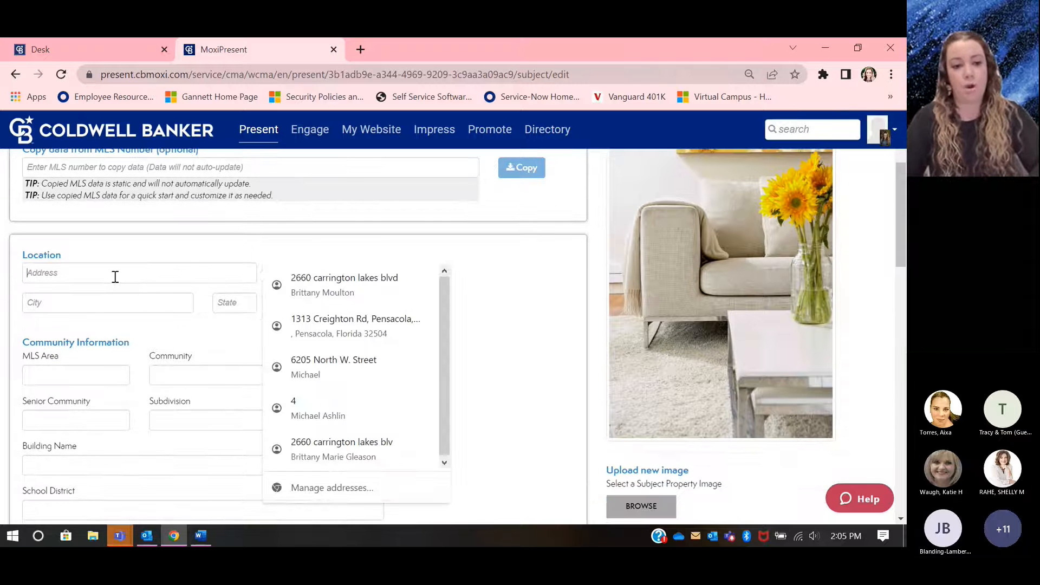
{"action": "left_click", "coordinate": [297, 278]}
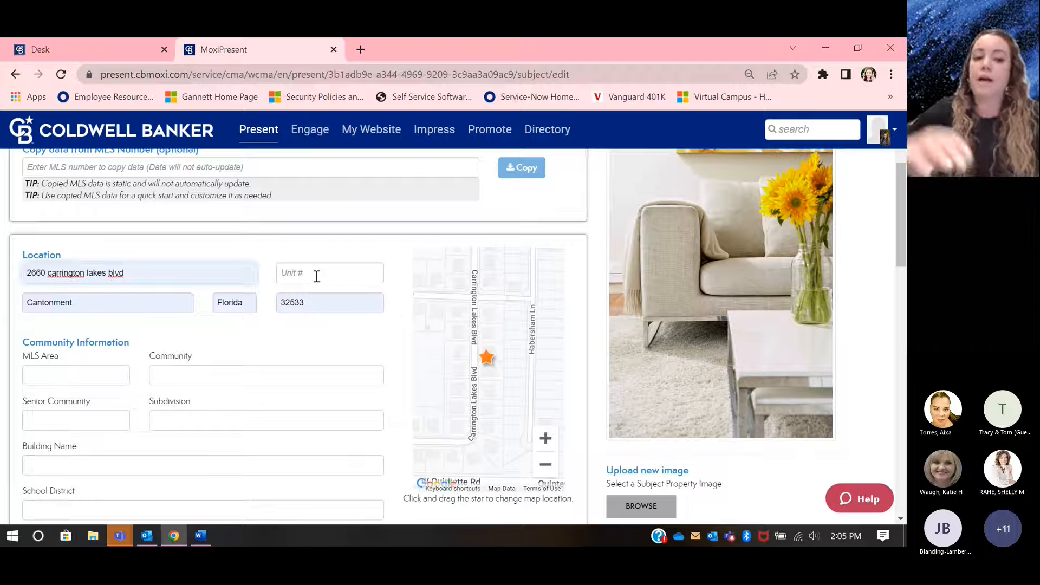
Step: Copy the MLS data of listing 592021 into the subject property and review the copied details down to Price and Sale
{"action": "scroll", "coordinate": [284, 268], "scroll_direction": "up", "scroll_amount": 1}
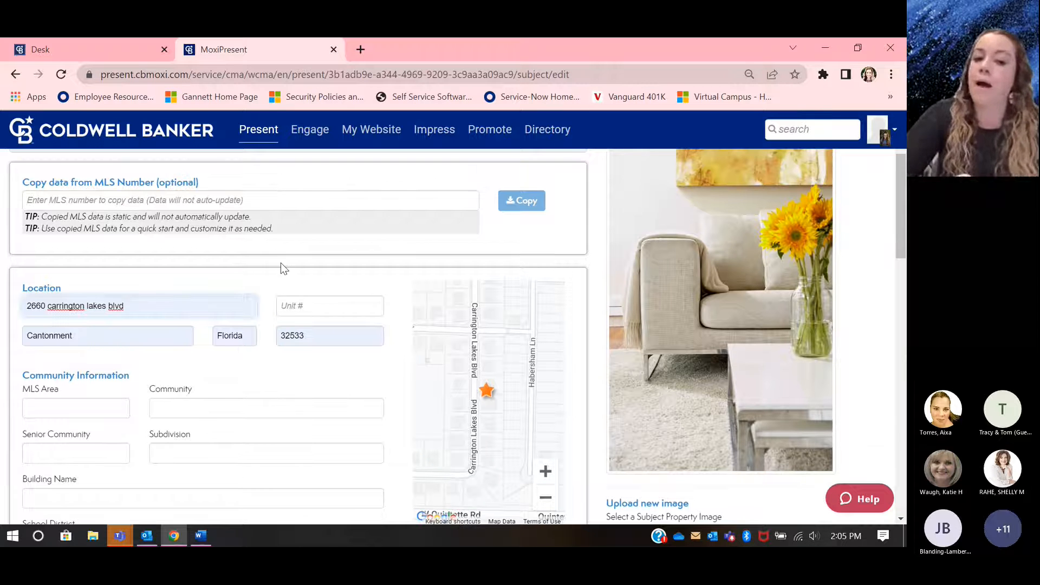
{"action": "left_click", "coordinate": [179, 201]}
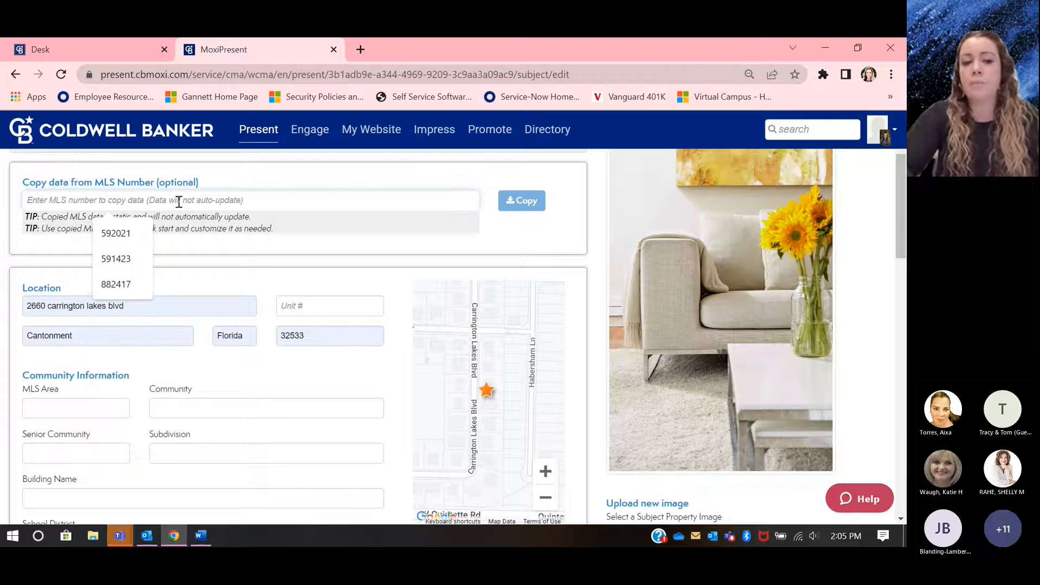
{"action": "left_click", "coordinate": [135, 230]}
{"action": "left_click", "coordinate": [528, 203]}
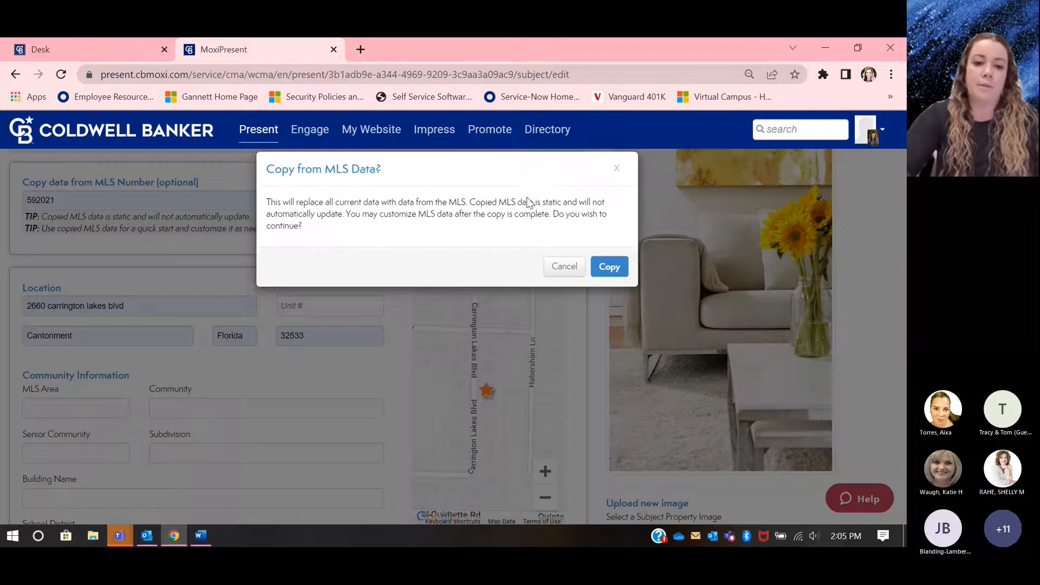
{"action": "left_click", "coordinate": [609, 274]}
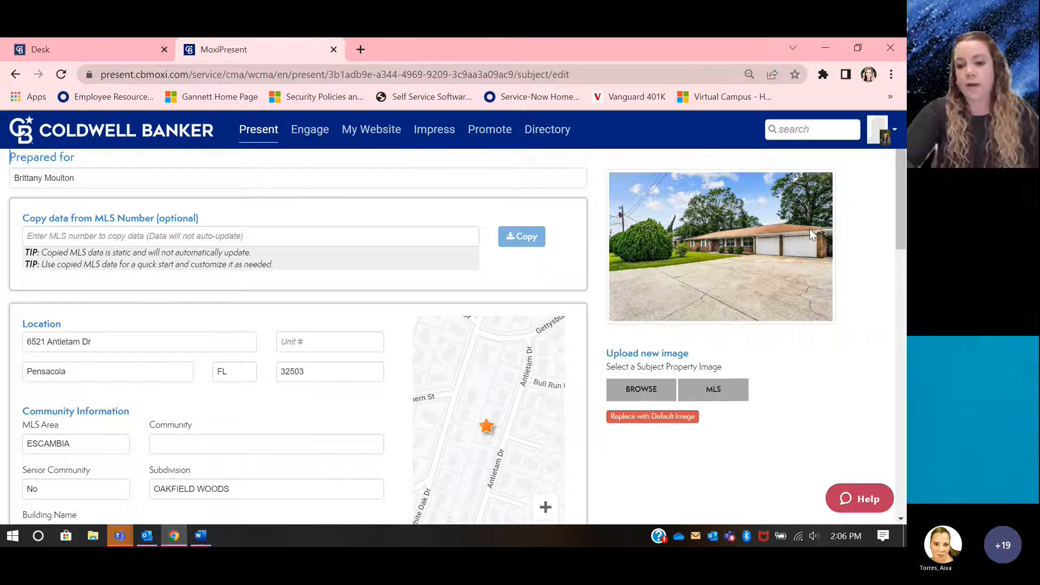
{"action": "scroll", "coordinate": [635, 293], "scroll_direction": "down", "scroll_amount": 4}
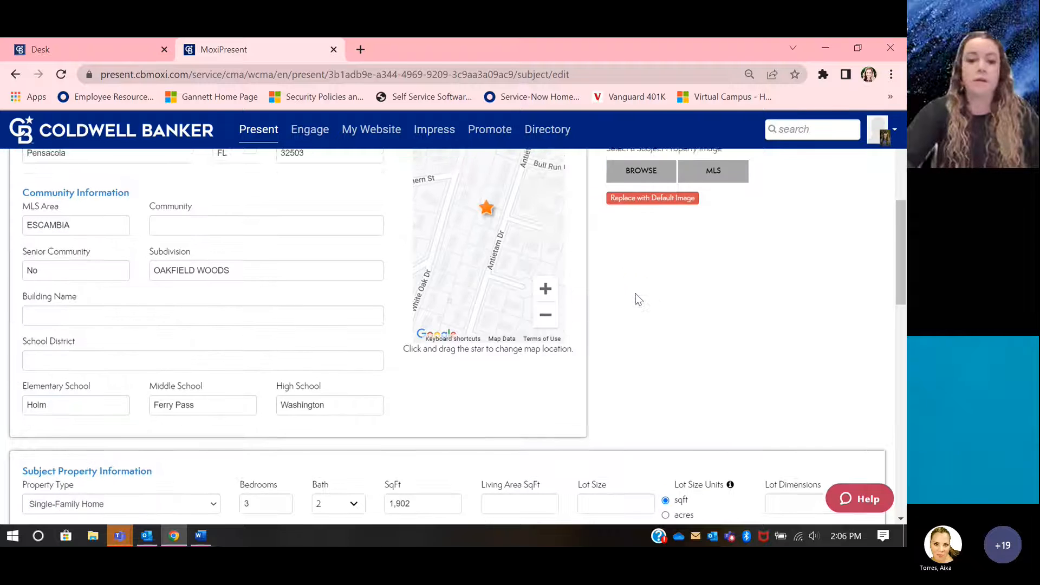
{"action": "scroll", "coordinate": [238, 327], "scroll_direction": "down", "scroll_amount": 3}
{"action": "scroll", "coordinate": [238, 329], "scroll_direction": "down", "scroll_amount": 8}
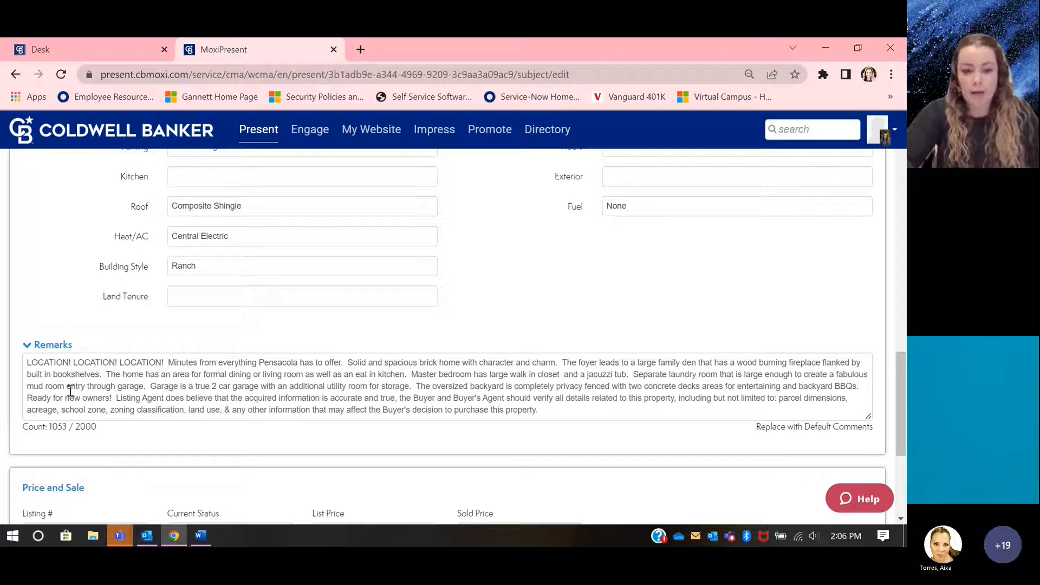
{"action": "scroll", "coordinate": [70, 390], "scroll_direction": "down", "scroll_amount": 1}
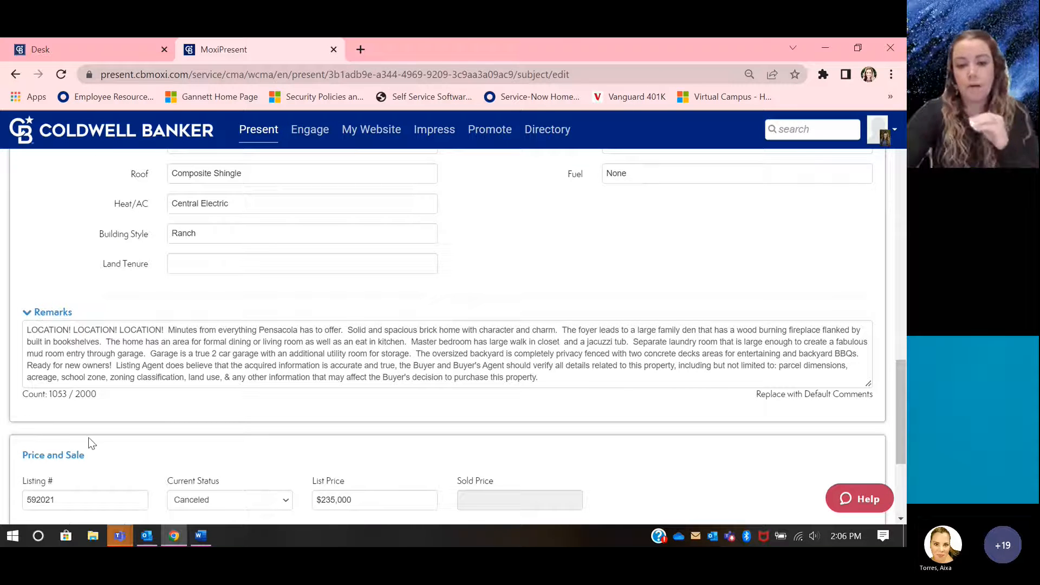
Step: Switch to the Microsoft Teams meeting, mute the unmuted external guest in the participants list and return to the presentation
{"action": "left_click", "coordinate": [121, 538]}
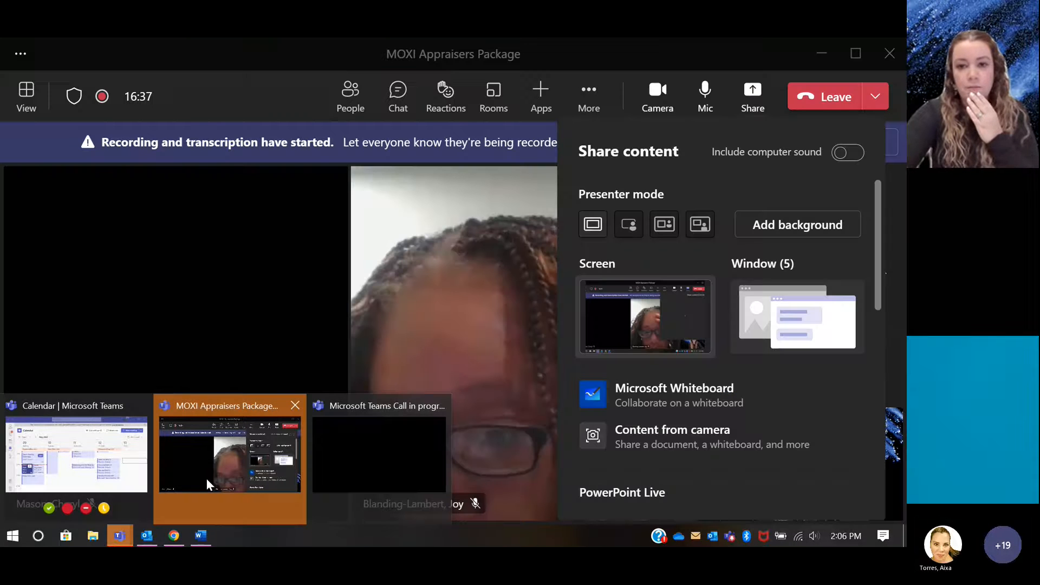
{"action": "left_click", "coordinate": [207, 478]}
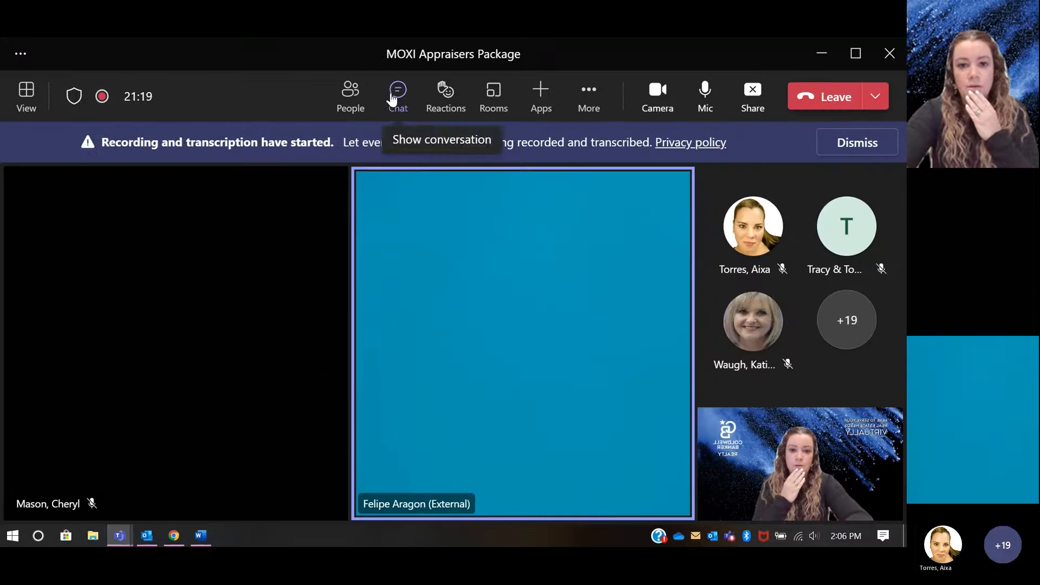
{"action": "left_click", "coordinate": [349, 93]}
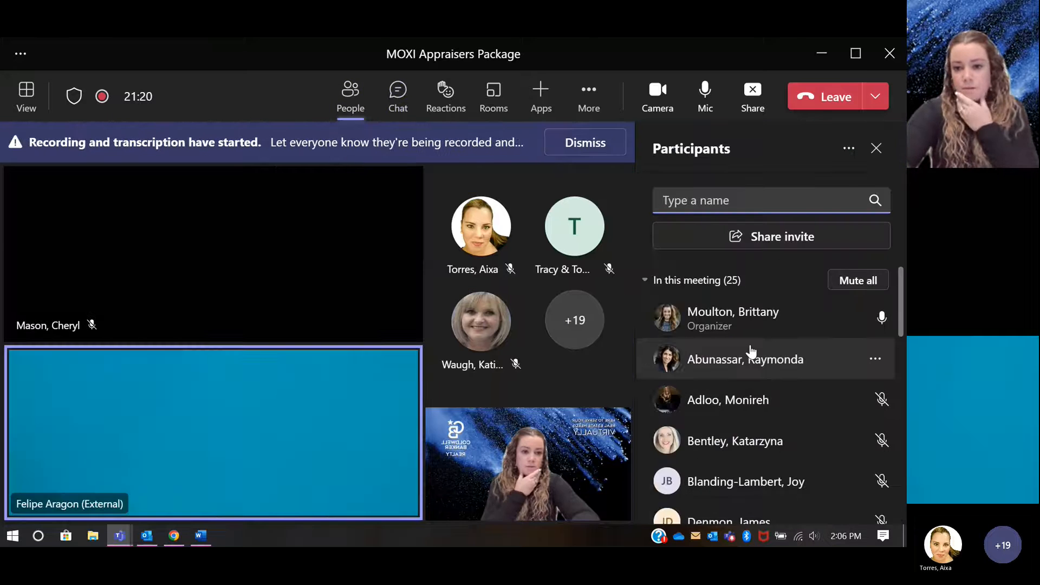
{"action": "scroll", "coordinate": [750, 351], "scroll_direction": "down", "scroll_amount": 1}
{"action": "scroll", "coordinate": [780, 453], "scroll_direction": "down", "scroll_amount": 5}
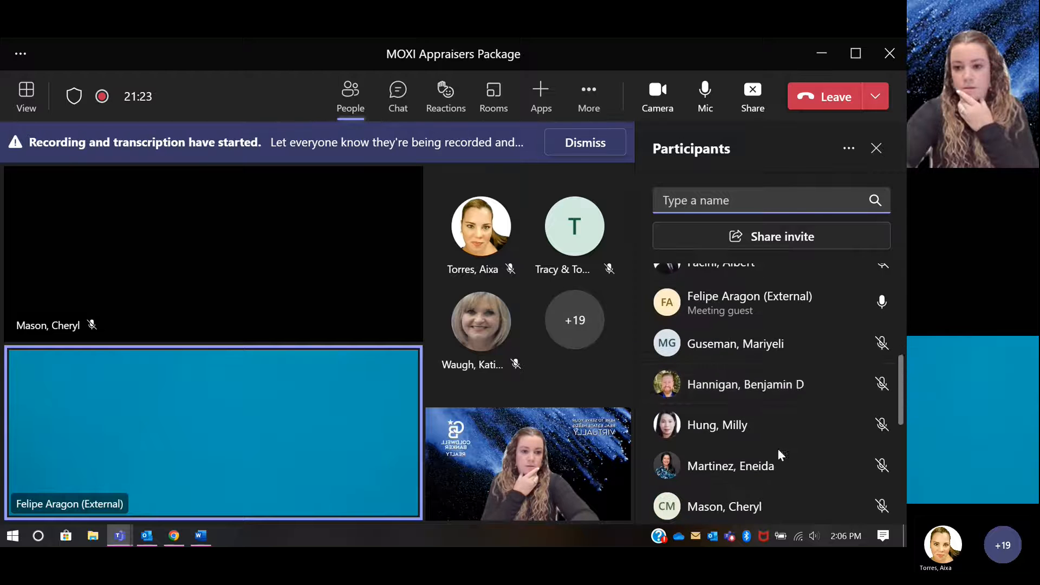
{"action": "left_click", "coordinate": [875, 302]}
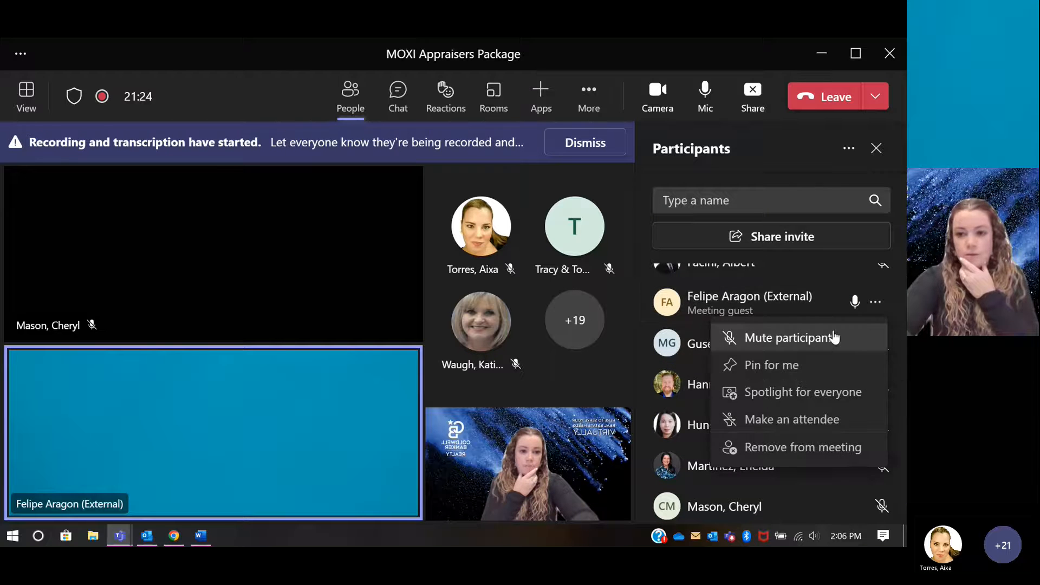
{"action": "left_click", "coordinate": [830, 336]}
{"action": "left_click", "coordinate": [823, 54]}
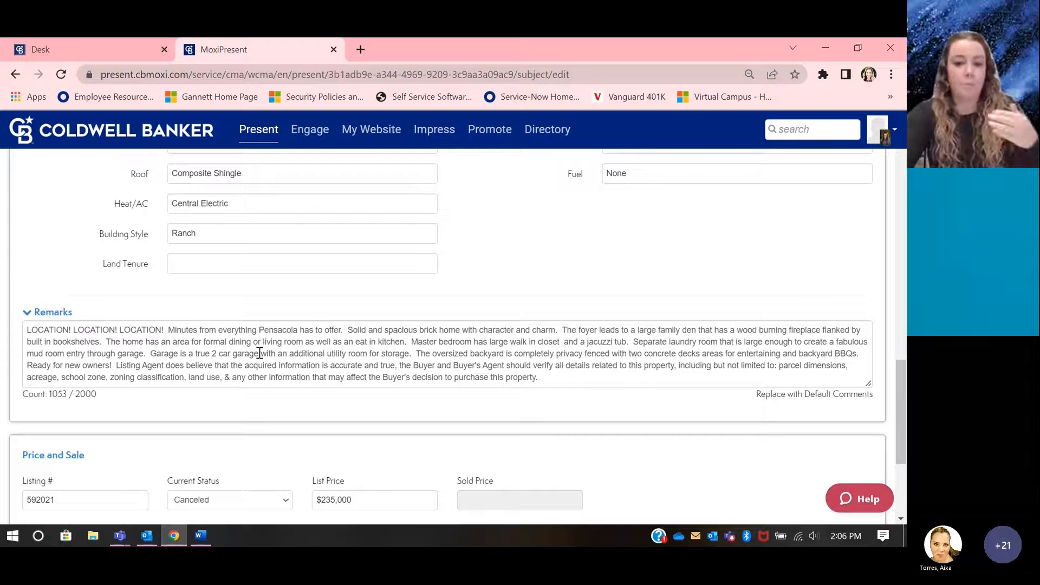
Step: Replace the subject property's MLS photo with the default image
{"action": "scroll", "coordinate": [260, 353], "scroll_direction": "down", "scroll_amount": 1}
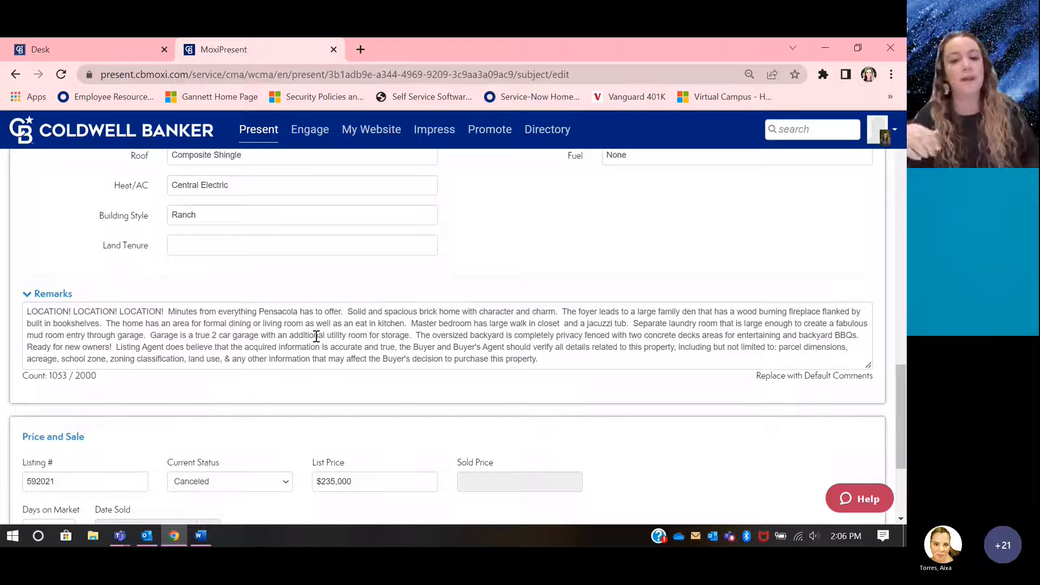
{"action": "scroll", "coordinate": [316, 336], "scroll_direction": "up", "scroll_amount": 15}
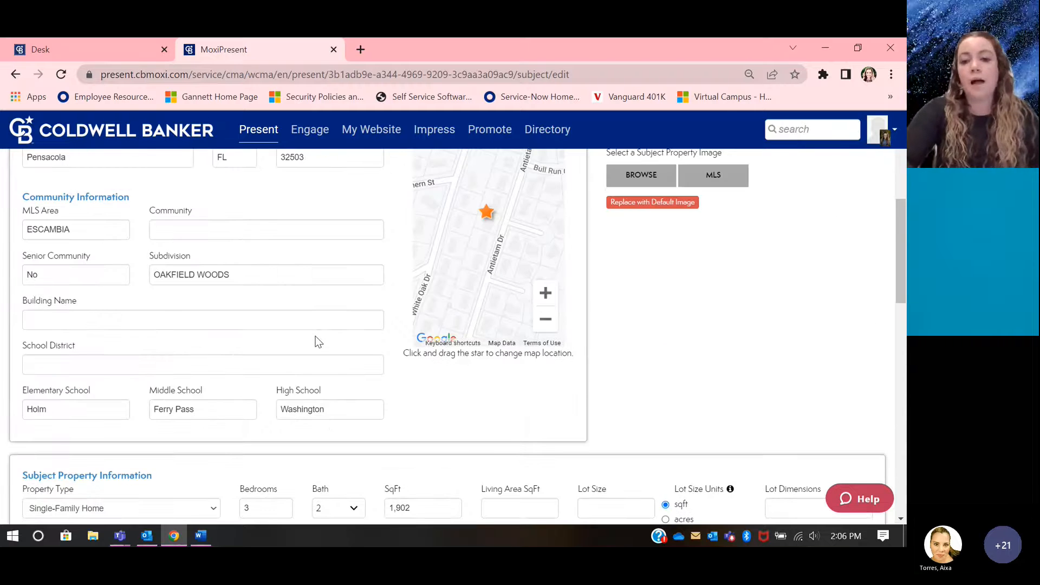
{"action": "scroll", "coordinate": [315, 335], "scroll_direction": "up", "scroll_amount": 2}
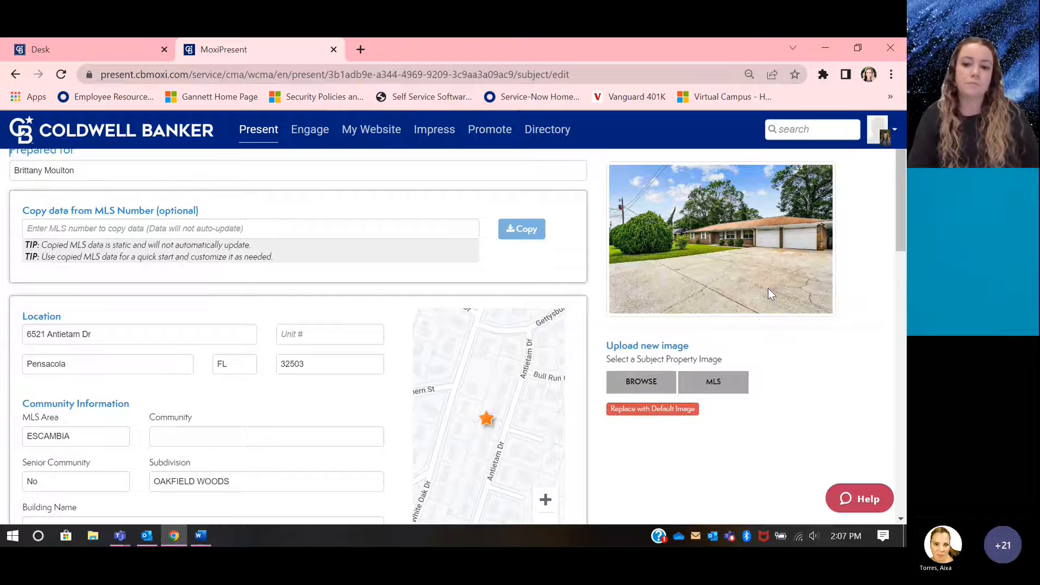
{"action": "scroll", "coordinate": [768, 288], "scroll_direction": "down", "scroll_amount": 1}
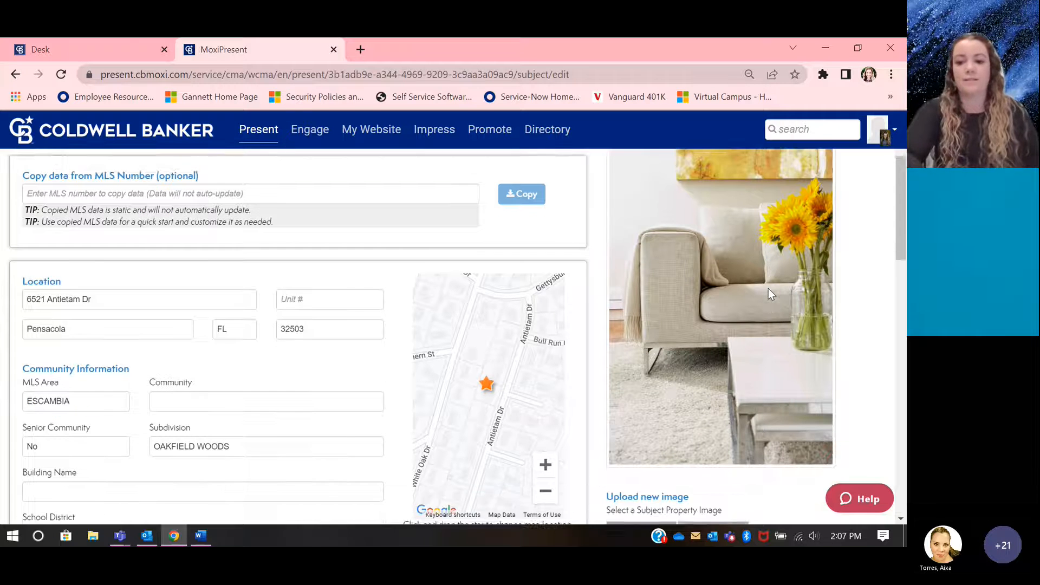
{"action": "scroll", "coordinate": [770, 294], "scroll_direction": "down", "scroll_amount": 1}
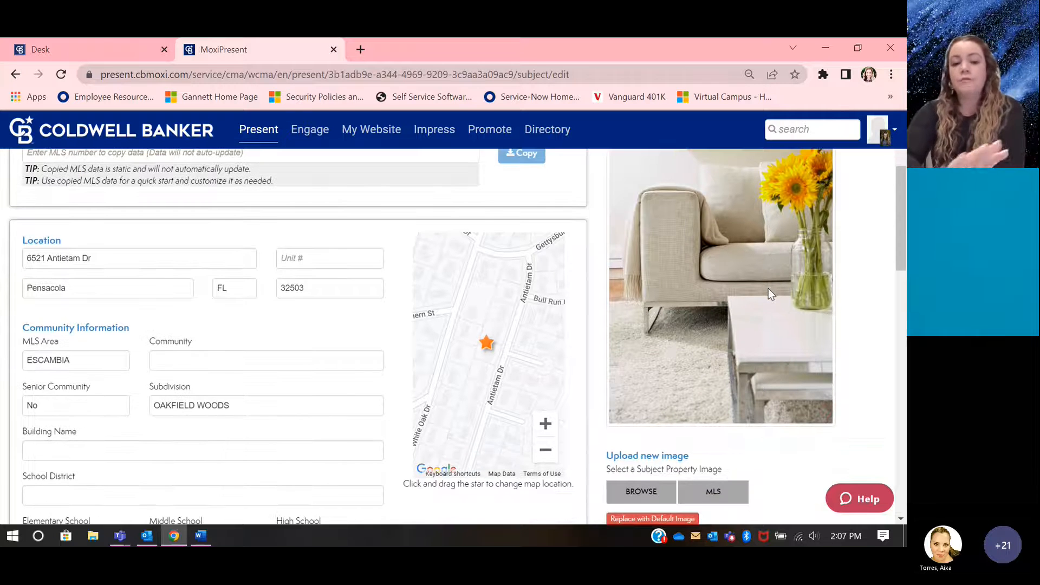
{"action": "scroll", "coordinate": [770, 294], "scroll_direction": "up", "scroll_amount": 3}
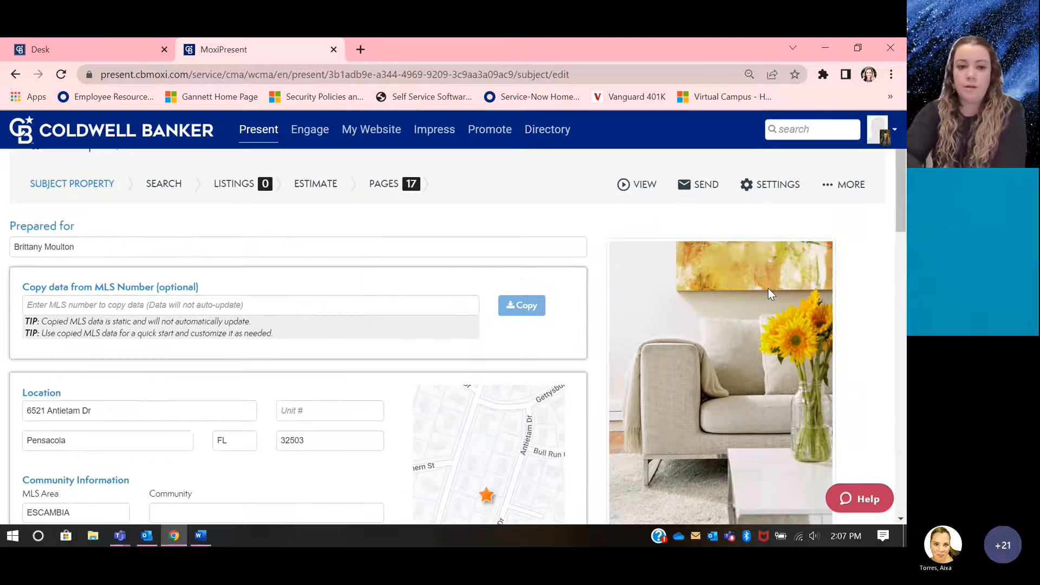
{"action": "scroll", "coordinate": [203, 306], "scroll_direction": "down", "scroll_amount": 1}
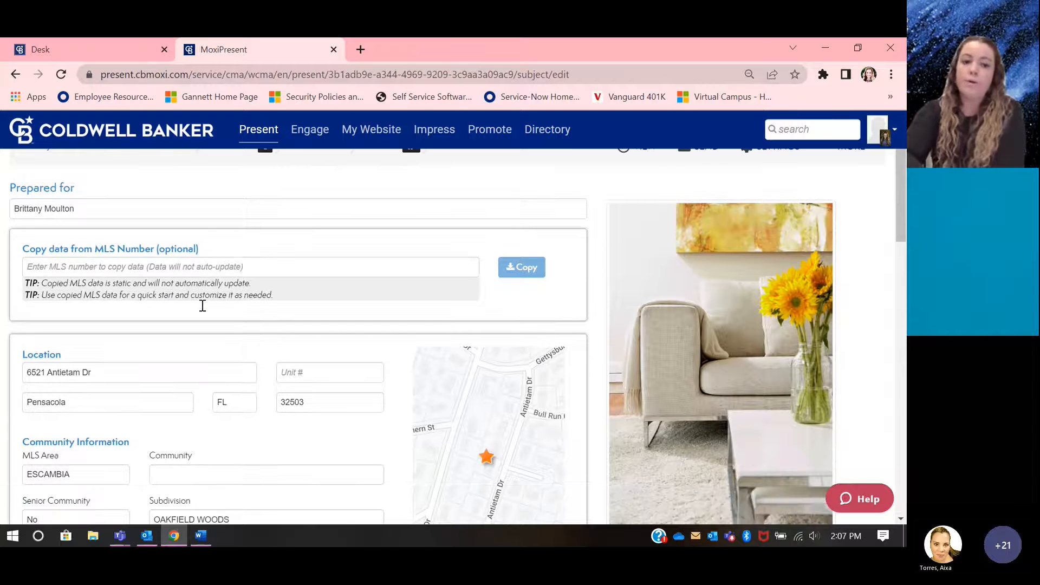
Step: Replace the copied location with the saved street address, city, state and zip code of the subject property
{"action": "scroll", "coordinate": [202, 306], "scroll_direction": "down", "scroll_amount": 5}
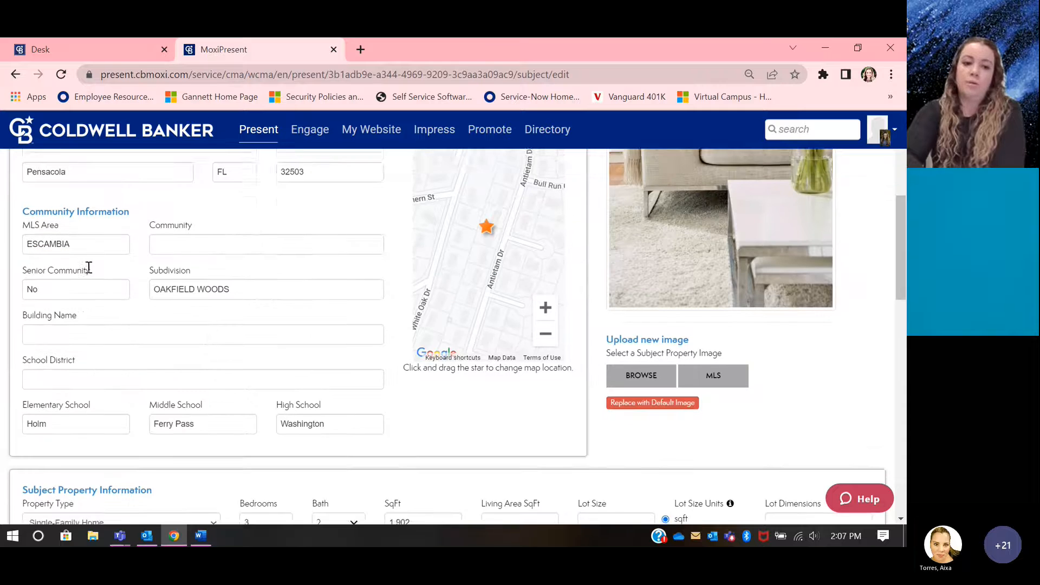
{"action": "scroll", "coordinate": [89, 268], "scroll_direction": "down", "scroll_amount": 3}
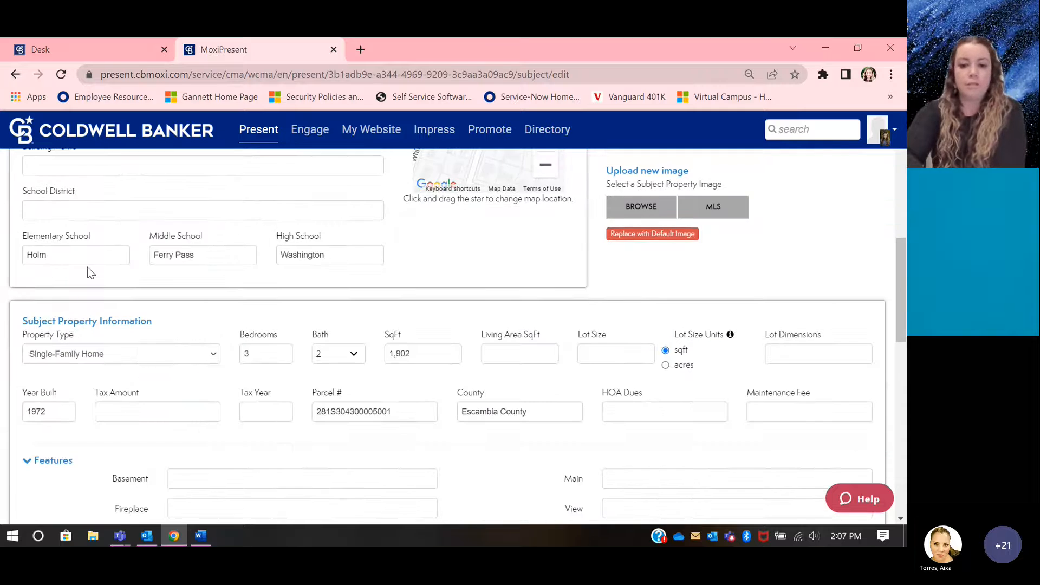
{"action": "scroll", "coordinate": [91, 273], "scroll_direction": "up", "scroll_amount": 8}
{"action": "scroll", "coordinate": [108, 373], "scroll_direction": "down", "scroll_amount": 1}
{"action": "left_click", "coordinate": [118, 348]}
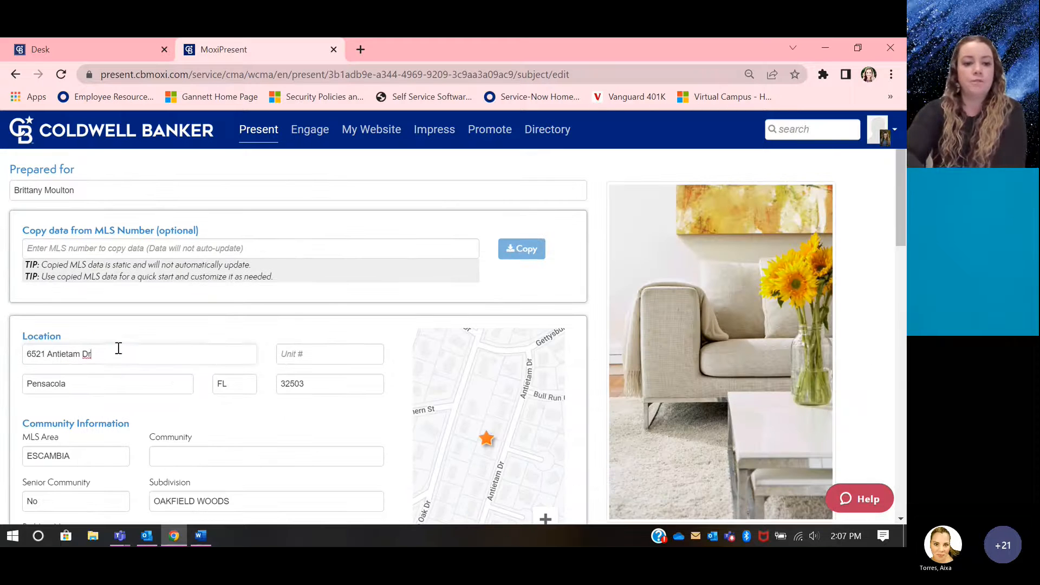
{"action": "triple_click", "coordinate": [118, 348]}
{"action": "type", "text": "2"}
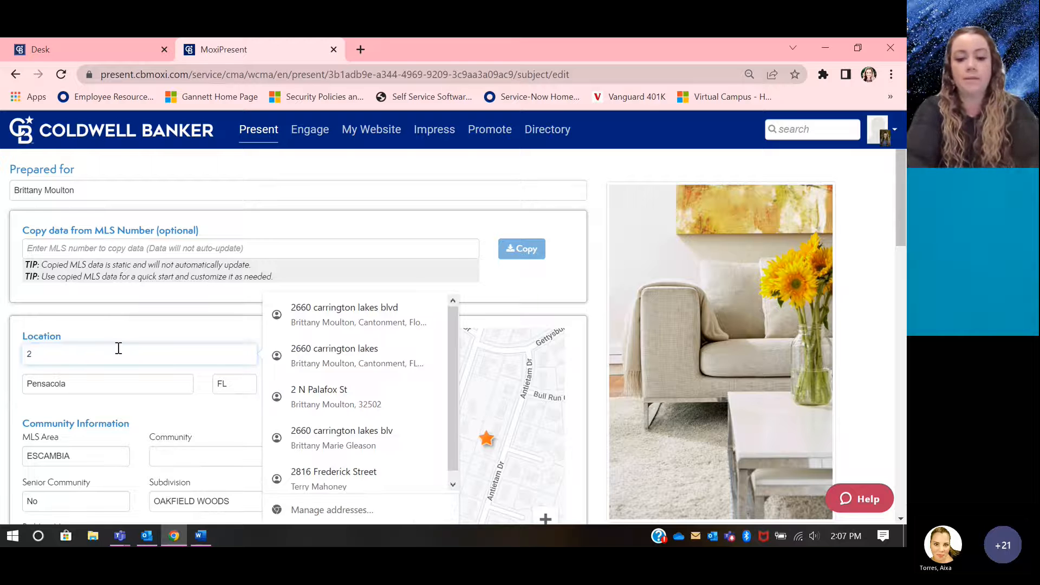
{"action": "type", "text": "600"}
{"action": "key", "text": "BackSpace"}
{"action": "key", "text": "BackSpace"}
{"action": "type", "text": "60"}
{"action": "left_click", "coordinate": [159, 201]}
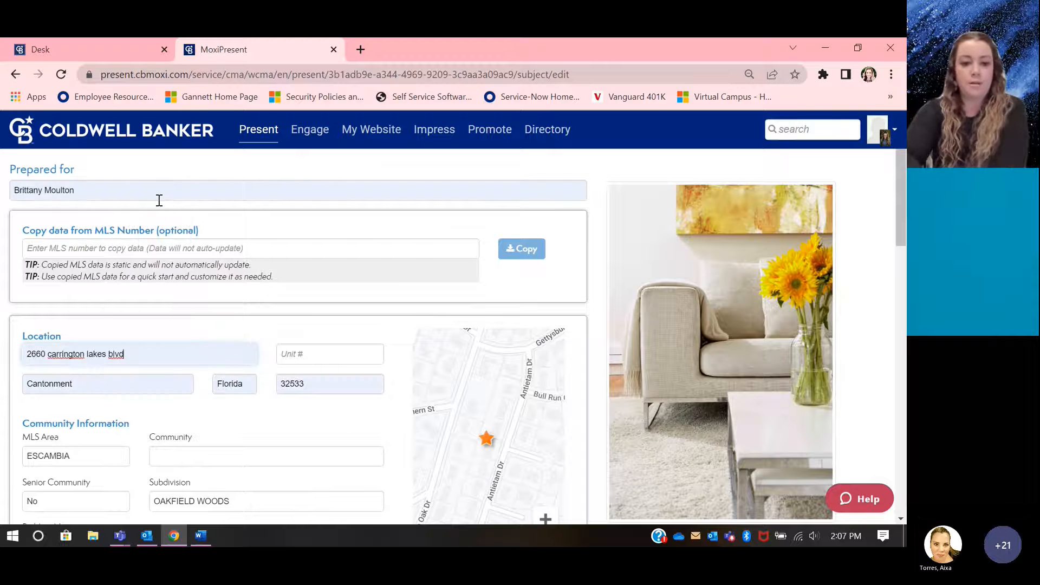
Step: Clear the elementary, middle and high school entries in the community information
{"action": "scroll", "coordinate": [320, 437], "scroll_direction": "down", "scroll_amount": 1}
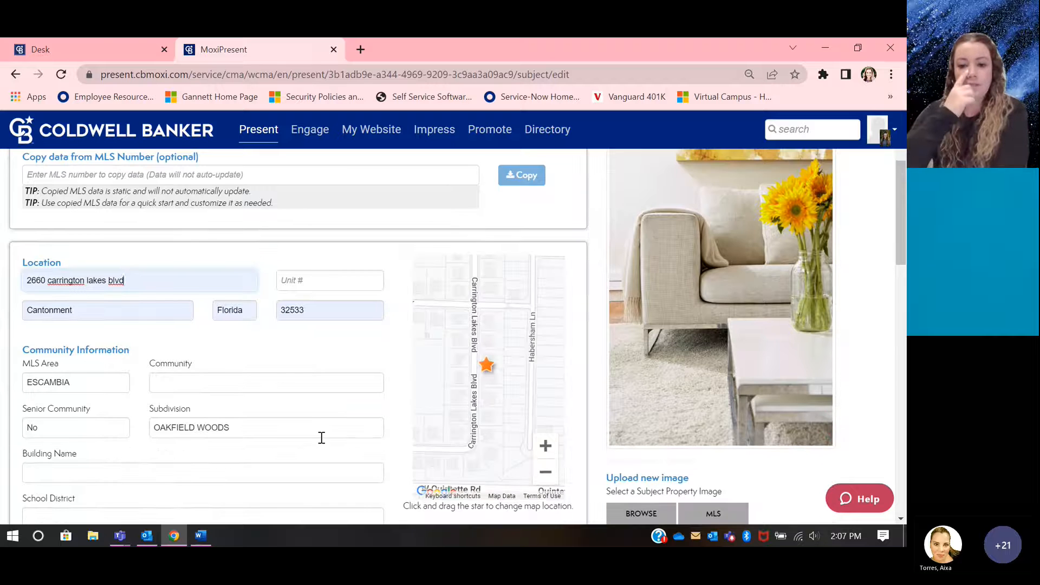
{"action": "scroll", "coordinate": [321, 437], "scroll_direction": "down", "scroll_amount": 1}
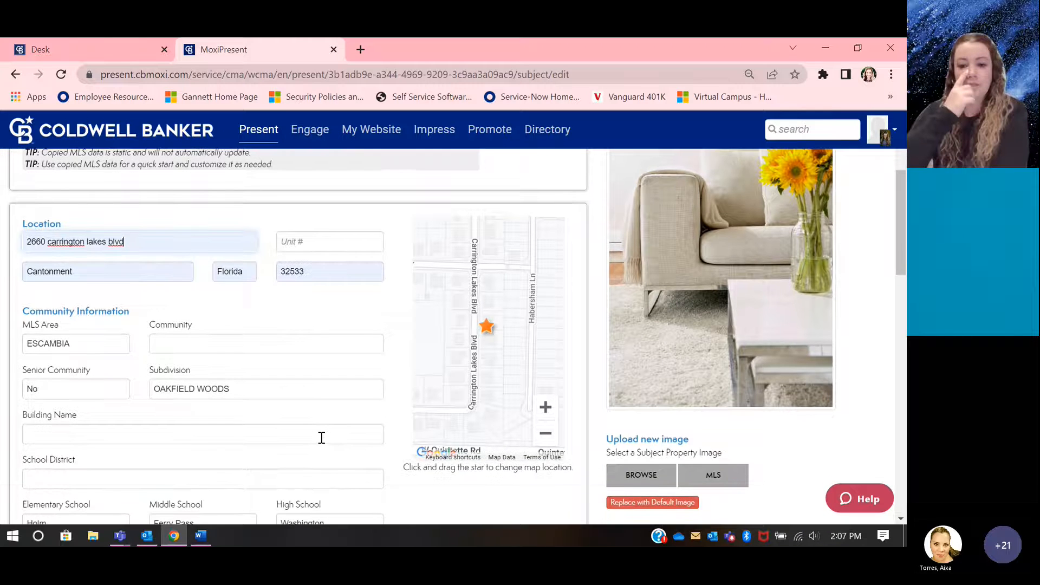
{"action": "scroll", "coordinate": [321, 437], "scroll_direction": "down", "scroll_amount": 1}
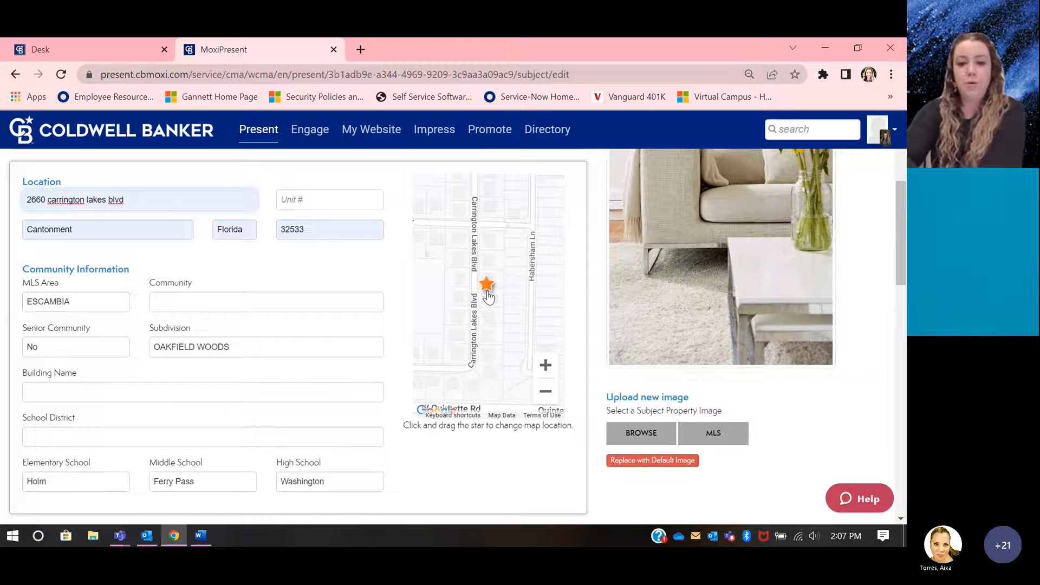
{"action": "scroll", "coordinate": [191, 357], "scroll_direction": "down", "scroll_amount": 4}
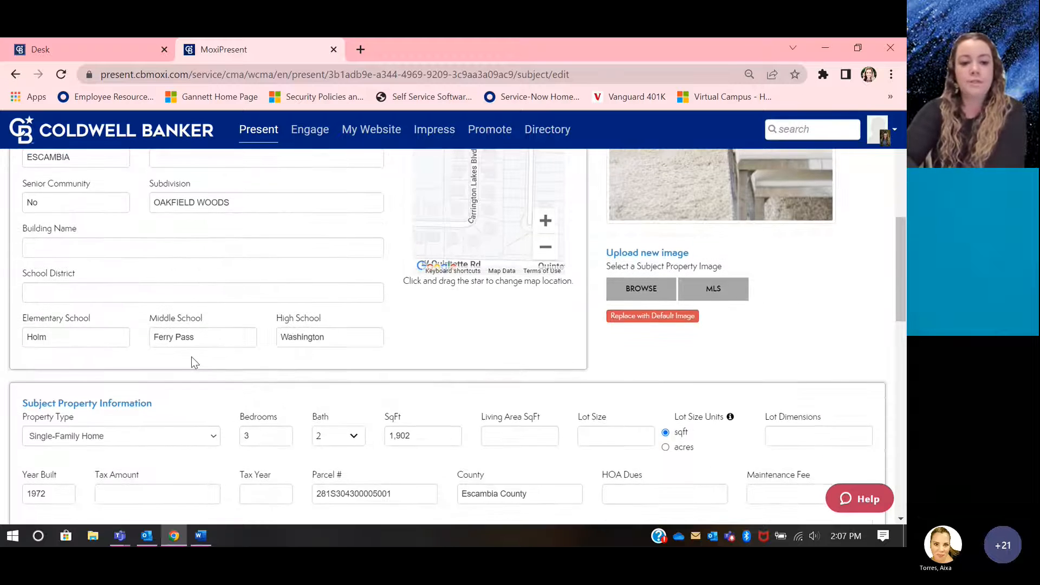
{"action": "double_click", "coordinate": [36, 277]}
{"action": "key", "text": "BackSpace"}
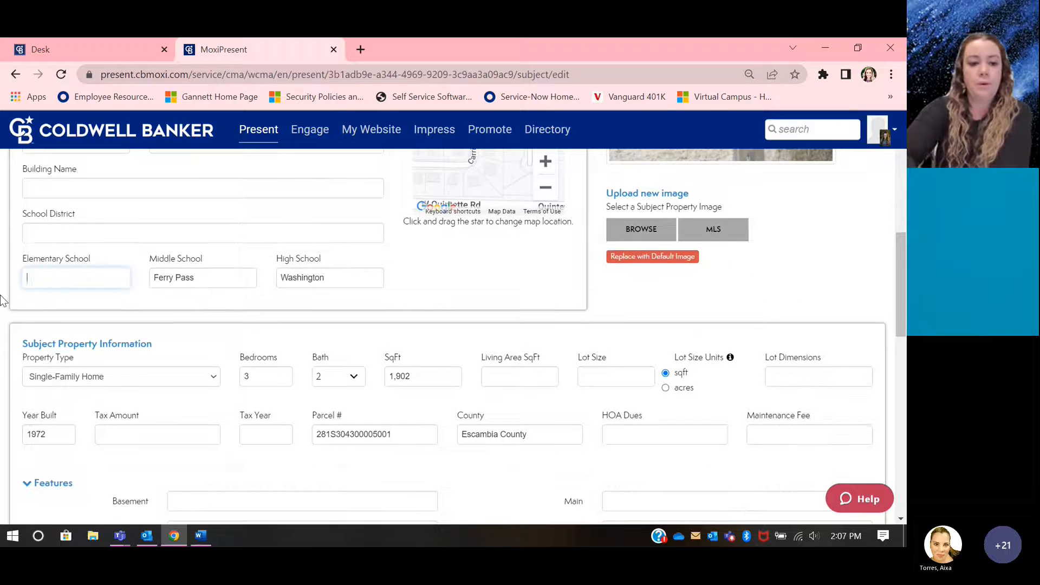
{"action": "key", "text": "Tab"}
{"action": "key", "text": "BackSpace"}
{"action": "key", "text": "Tab"}
{"action": "key", "text": "BackSpace"}
Step: Choose Single-Family Home as the property type and set the number of bedrooms to 5
{"action": "left_click", "coordinate": [120, 378]}
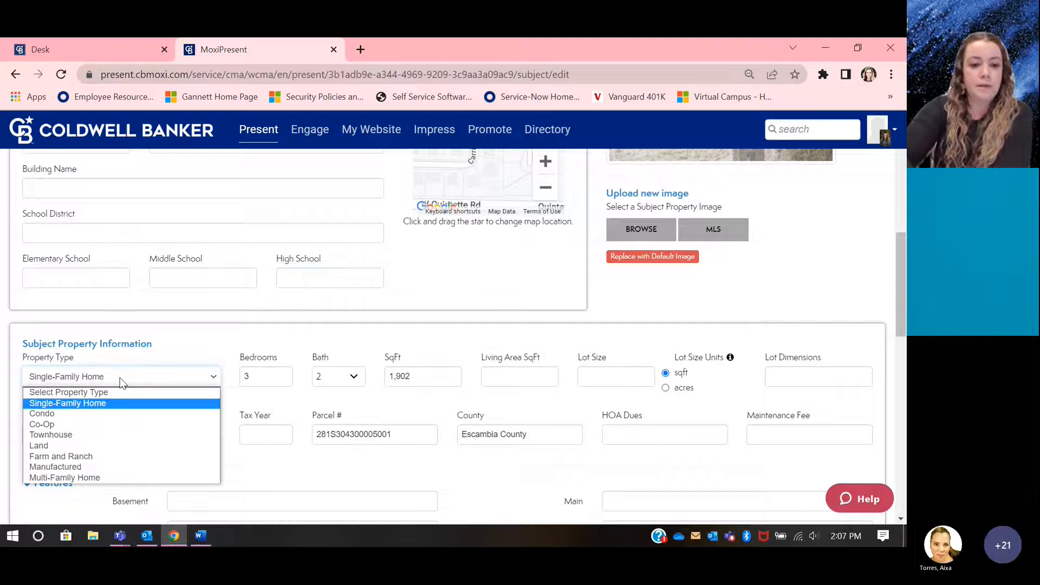
{"action": "left_click", "coordinate": [114, 404]}
{"action": "double_click", "coordinate": [247, 377]}
{"action": "key", "text": "BackSpace"}
{"action": "type", "text": "5"}
Step: Set the bathroom details to 3 full and 0 three-quarter baths and apply them
{"action": "left_click", "coordinate": [353, 376]}
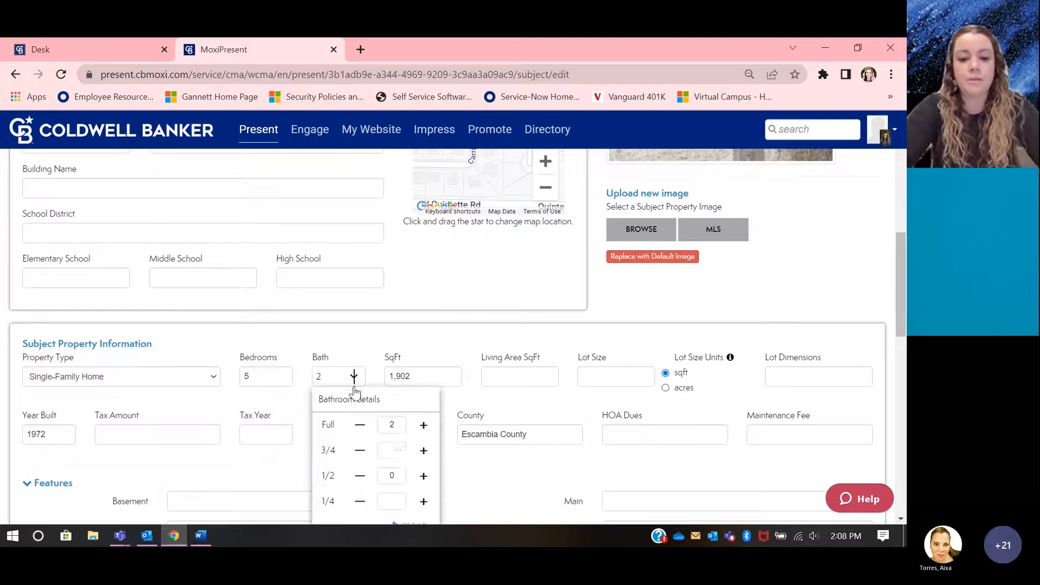
{"action": "left_click", "coordinate": [423, 451]}
{"action": "left_click", "coordinate": [423, 451]}
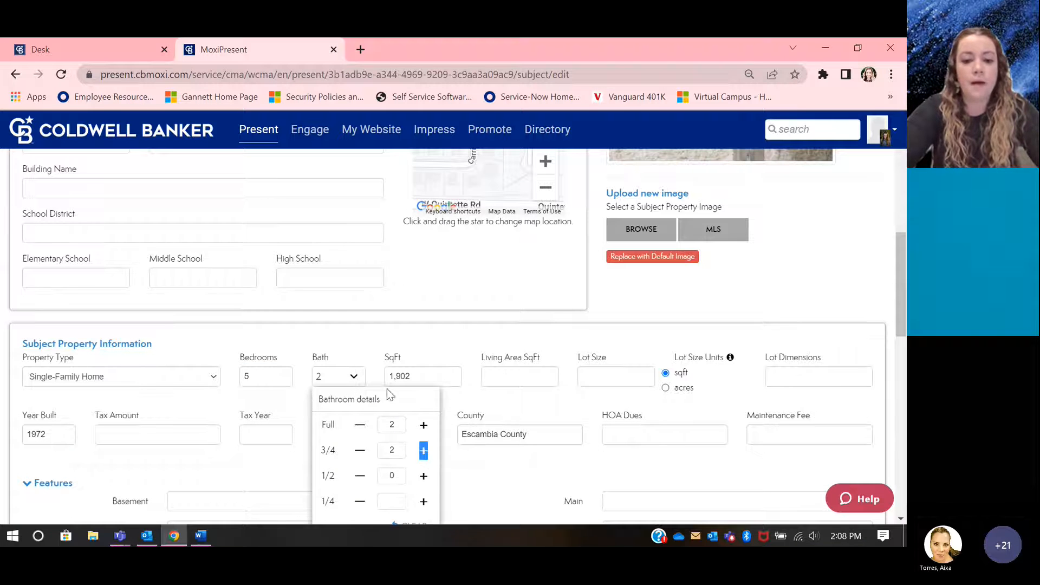
{"action": "left_click", "coordinate": [423, 425]}
{"action": "left_click", "coordinate": [388, 454]}
{"action": "key", "text": "BackSpace"}
{"action": "type", "text": "0"}
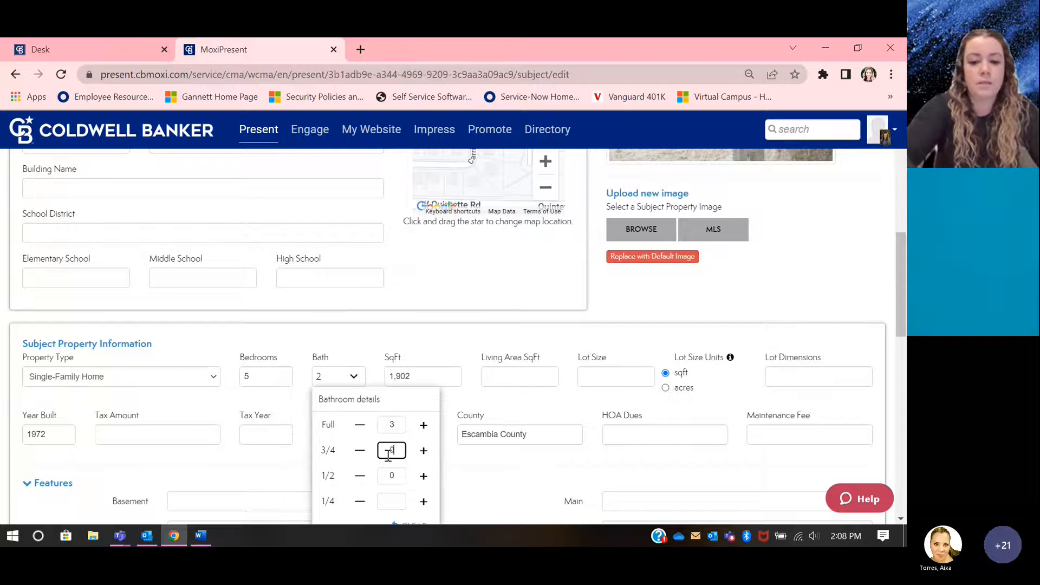
{"action": "scroll", "coordinate": [388, 454], "scroll_direction": "down", "scroll_amount": 2}
{"action": "left_click", "coordinate": [413, 473]}
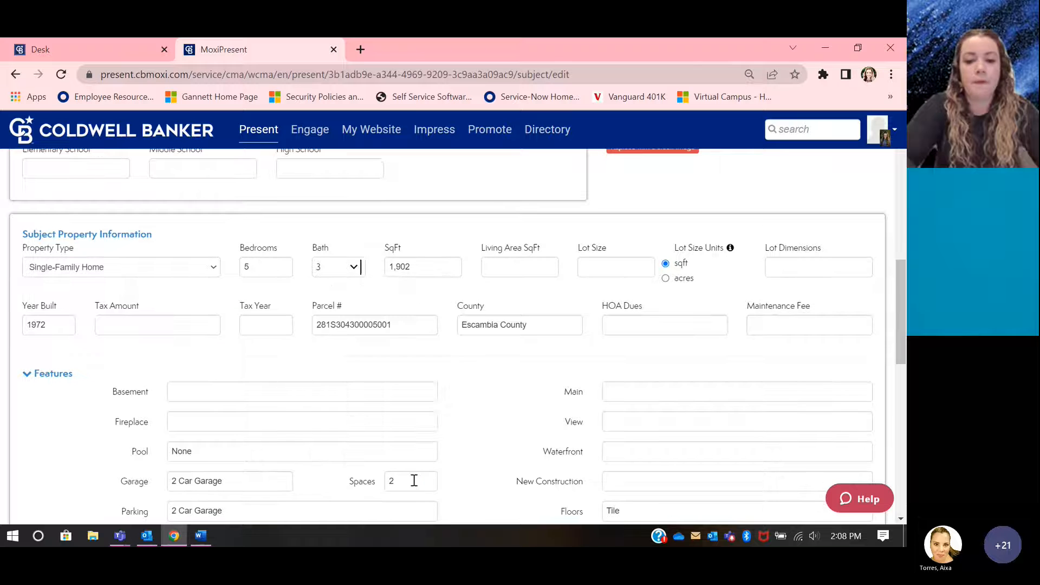
Step: Set the subject property's square footage to 3200
{"action": "left_click", "coordinate": [428, 261]}
{"action": "type", "text": "25"}
{"action": "key", "text": "BackSpace"}
Step: Clear the copied parcel number and set the year built to 2016
{"action": "key", "text": "BackSpace"}
{"action": "type", "text": "3200"}
{"action": "double_click", "coordinate": [395, 324]}
{"action": "key", "text": "BackSpace"}
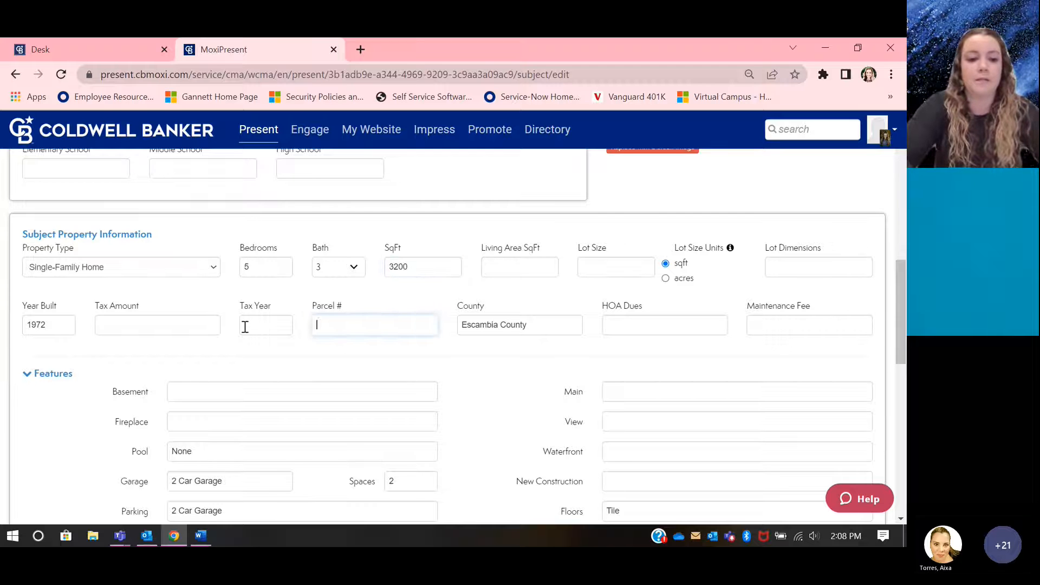
{"action": "left_click_drag", "start_coordinate": [60, 324], "coordinate": [10, 331]}
{"action": "type", "text": "2016"}
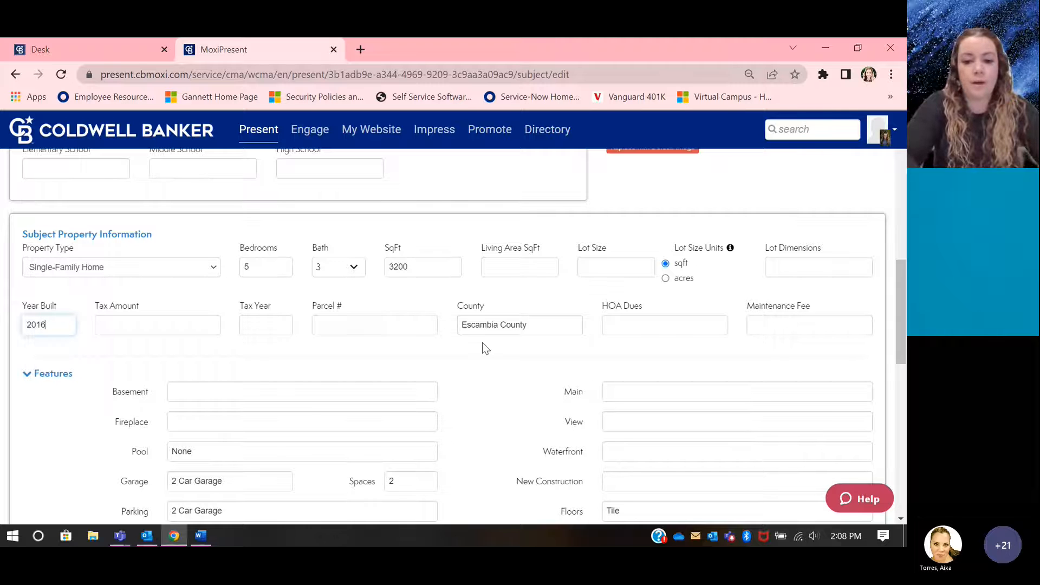
Step: Clear the building style in the subject property's features
{"action": "scroll", "coordinate": [232, 334], "scroll_direction": "down", "scroll_amount": 6}
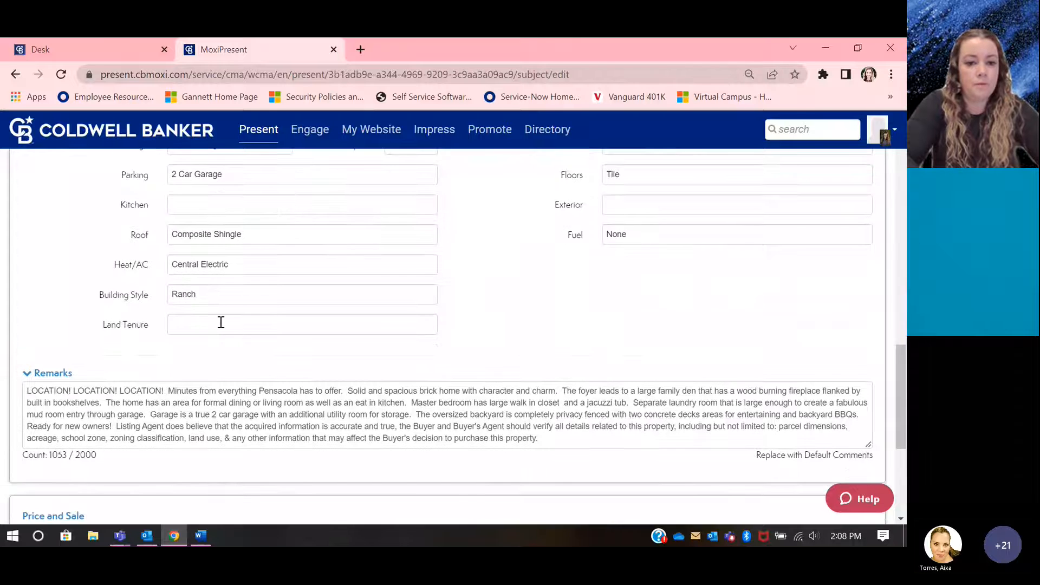
{"action": "scroll", "coordinate": [221, 323], "scroll_direction": "down", "scroll_amount": 1}
{"action": "left_click_drag", "start_coordinate": [214, 260], "coordinate": [157, 259]}
{"action": "key", "text": "BackSpace"}
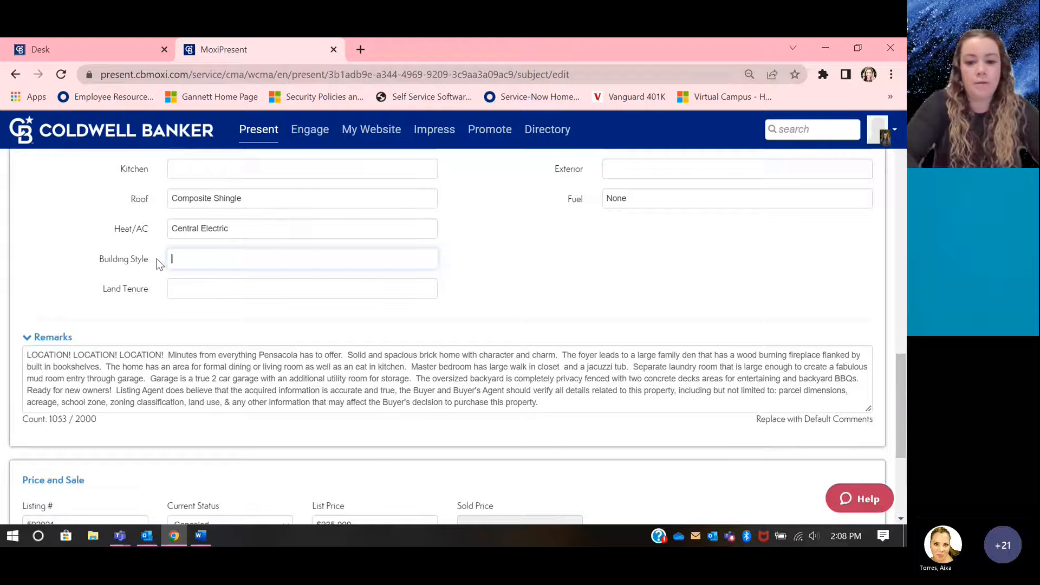
Step: Replace the copied property remarks with "Great location!!", correcting the misspelled word with the suggested spelling
{"action": "left_click_drag", "start_coordinate": [580, 402], "coordinate": [100, 374]}
{"action": "key", "text": "ctrl+a"}
{"action": "key", "text": "BackSpace"}
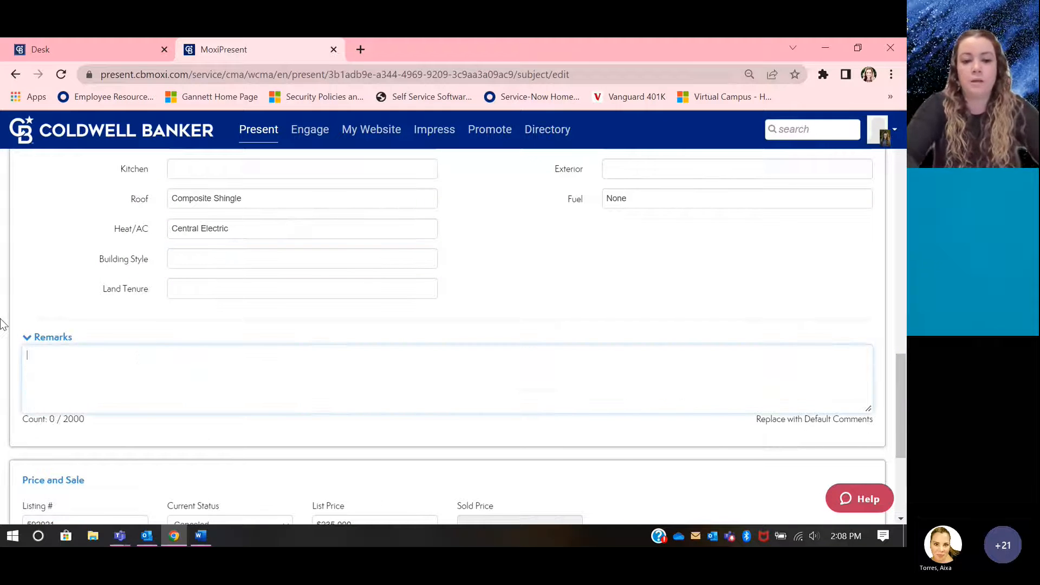
{"action": "left_click", "coordinate": [150, 432]}
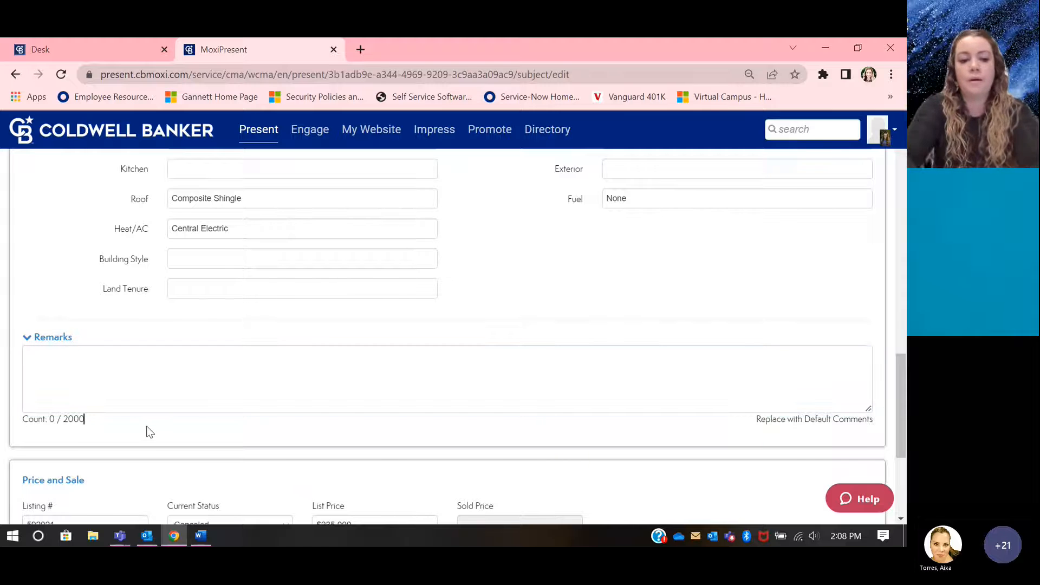
{"action": "left_click", "coordinate": [128, 377]}
{"action": "type", "text": "Great "}
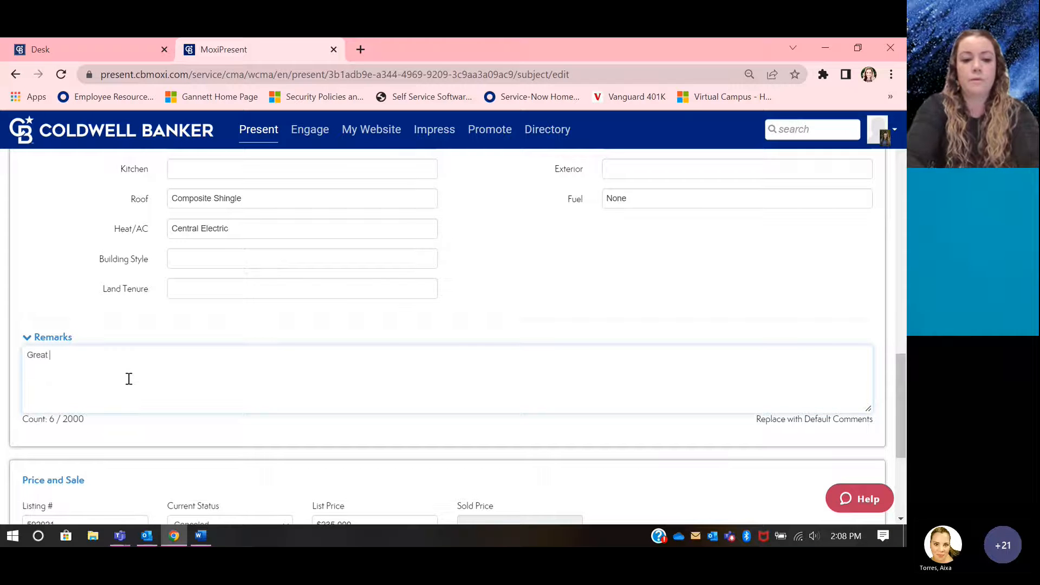
{"action": "type", "text": "locaction"}
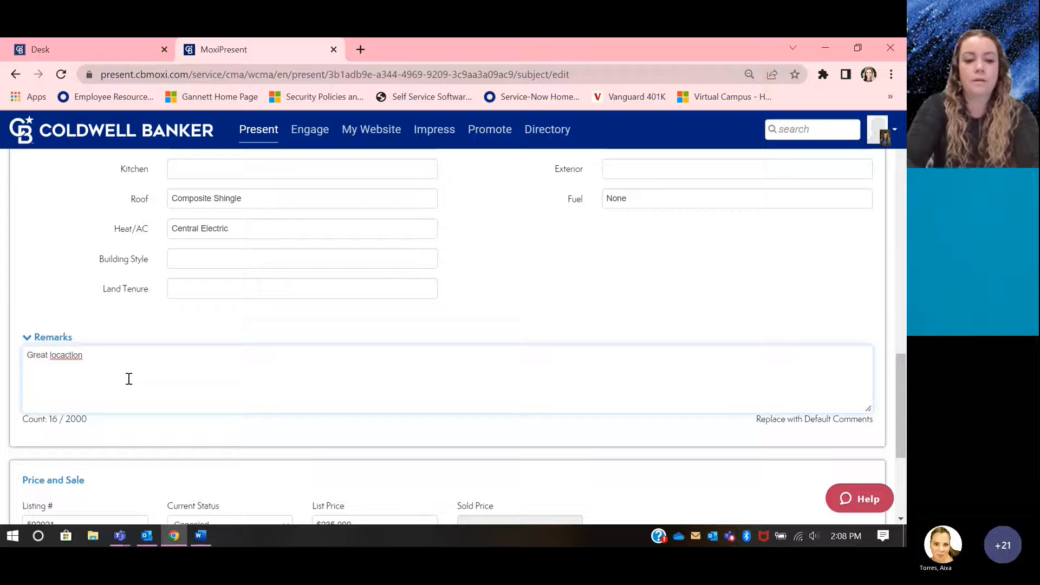
{"action": "right_click", "coordinate": [59, 356]}
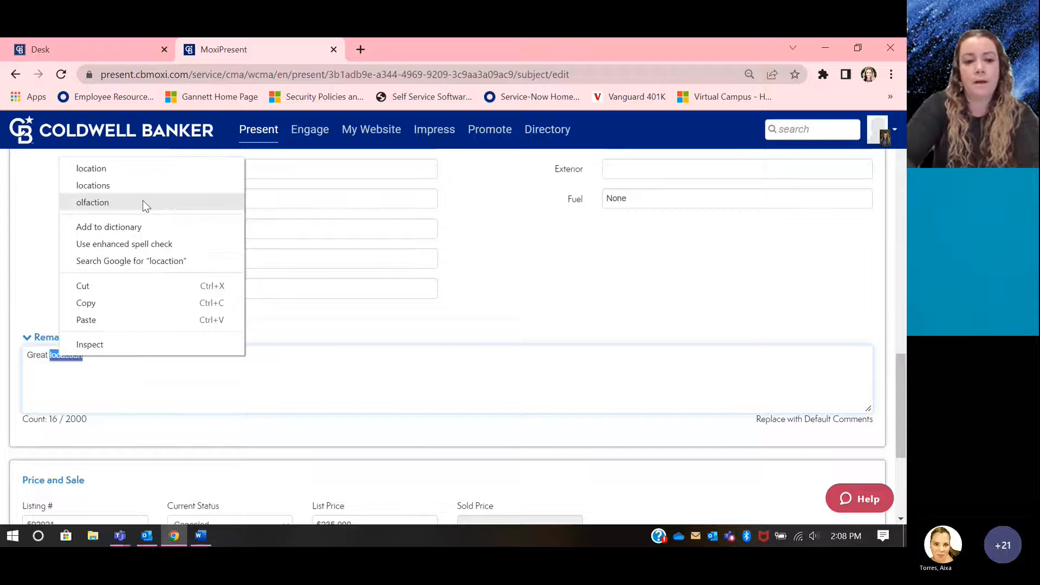
{"action": "left_click", "coordinate": [136, 169]}
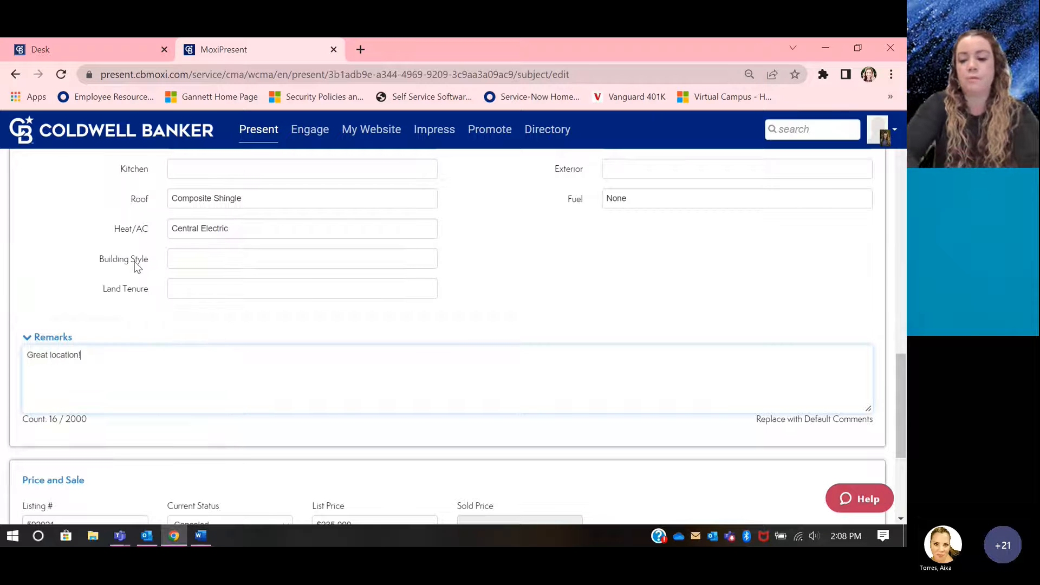
Step: Clear the listing number and the days on market in the price and sale information
{"action": "scroll", "coordinate": [183, 305], "scroll_direction": "down", "scroll_amount": 2}
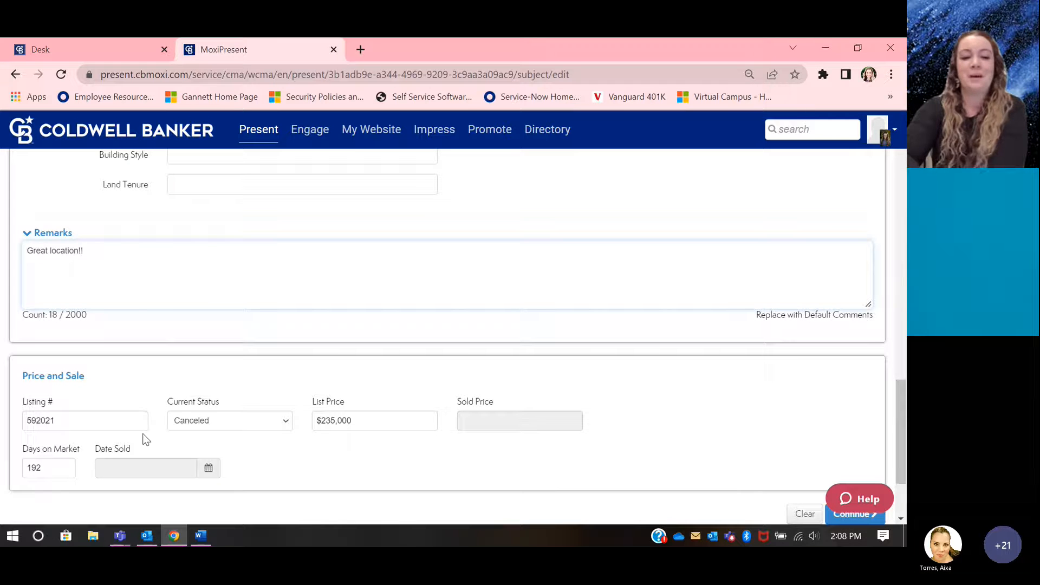
{"action": "double_click", "coordinate": [118, 418]}
{"action": "key", "text": "BackSpace"}
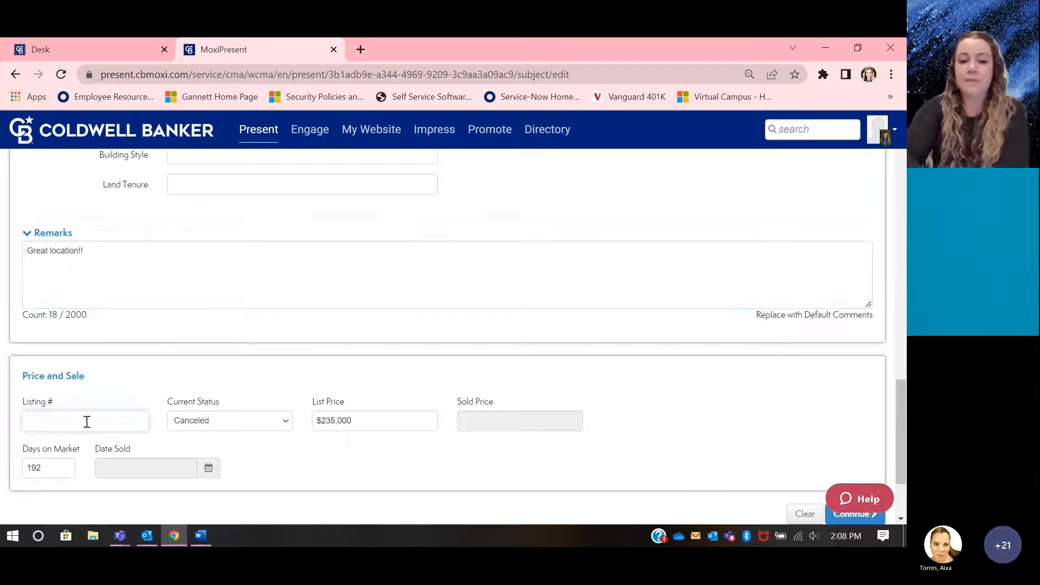
{"action": "double_click", "coordinate": [49, 469]}
{"action": "key", "text": "BackSpace"}
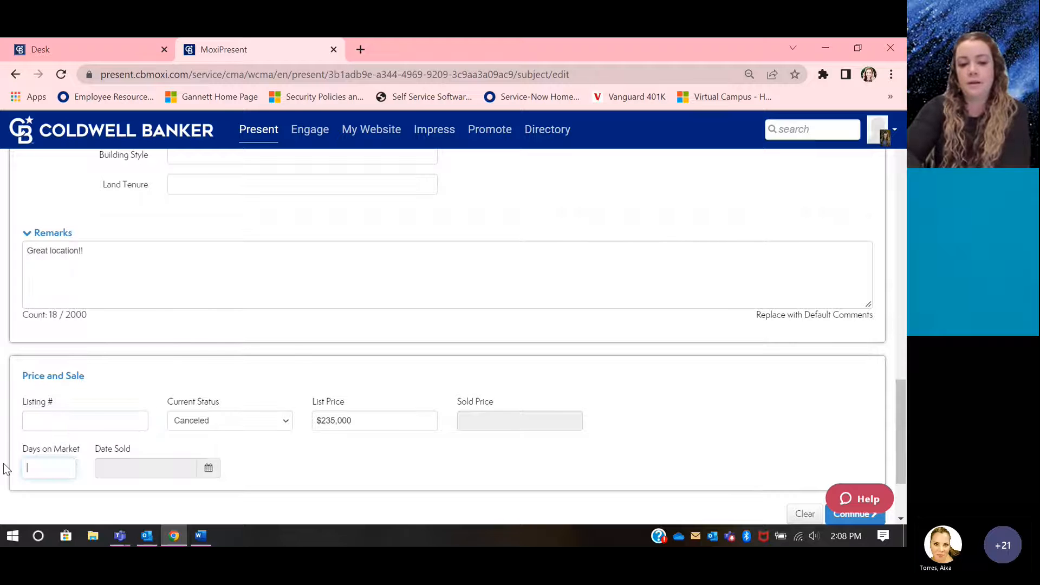
Step: Change the current status to Other and clear the list price
{"action": "left_click", "coordinate": [221, 419]}
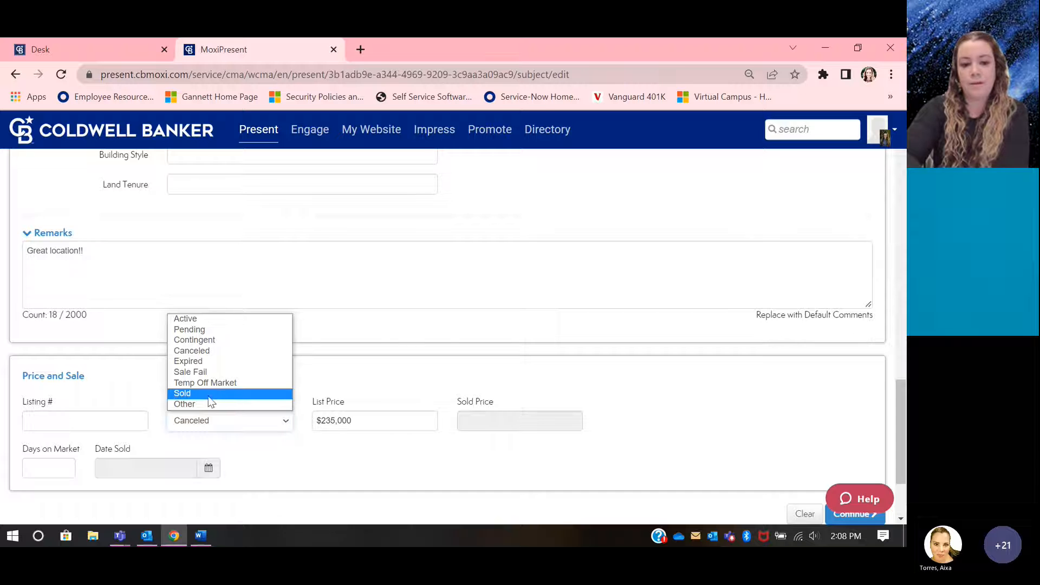
{"action": "left_click", "coordinate": [213, 403]}
{"action": "double_click", "coordinate": [340, 421]}
{"action": "key", "text": "BackSpace"}
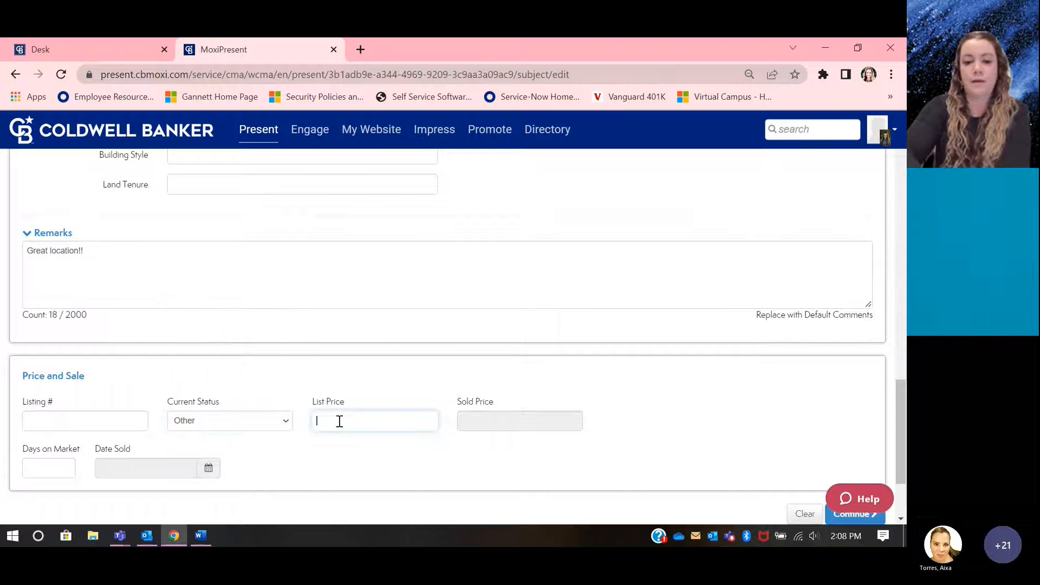
Step: Browse the computer for a new subject property image to upload
{"action": "scroll", "coordinate": [339, 421], "scroll_direction": "up", "scroll_amount": 12}
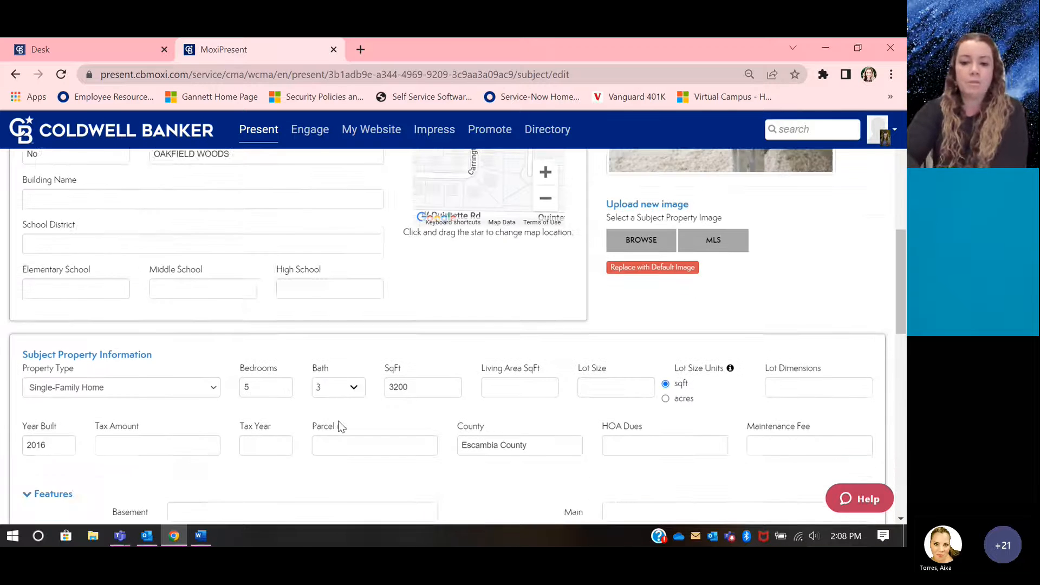
{"action": "scroll", "coordinate": [341, 426], "scroll_direction": "up", "scroll_amount": 1}
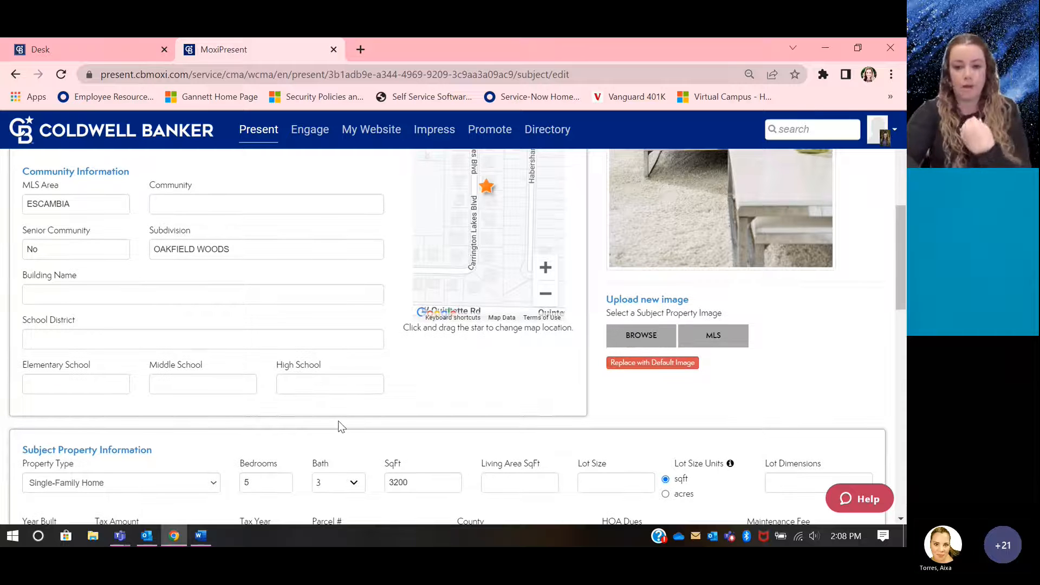
{"action": "left_click", "coordinate": [658, 333]}
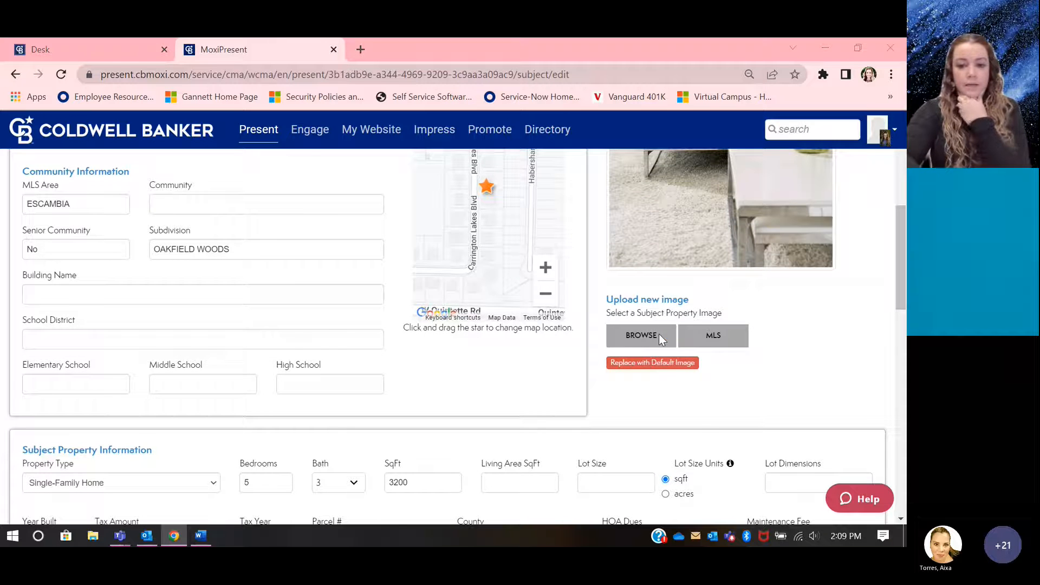
{"action": "double_click", "coordinate": [433, 332]}
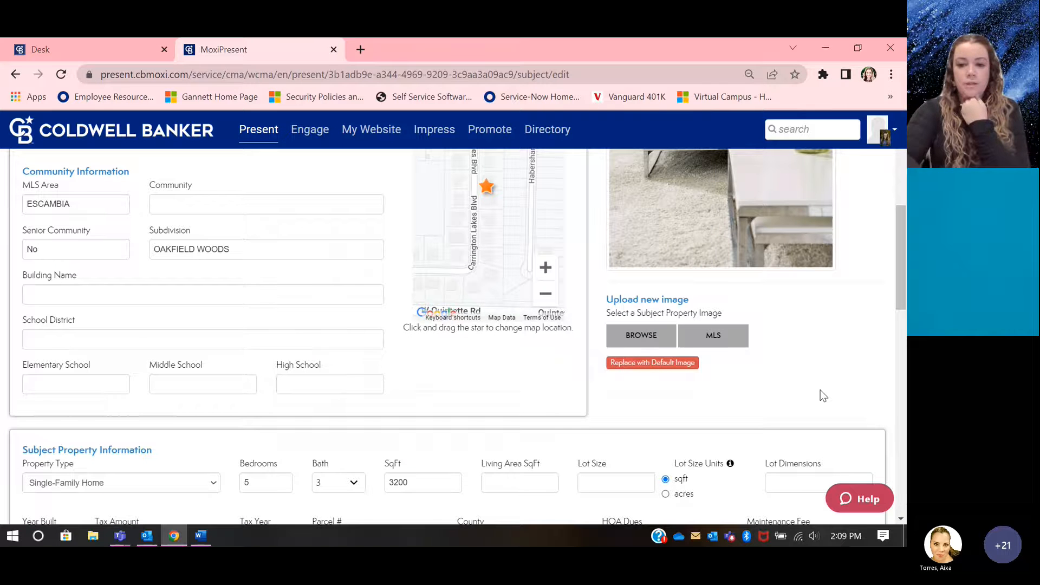
Step: Continue from the subject property details to the comparable listings search and dismiss the Streamlined Selection tip
{"action": "scroll", "coordinate": [823, 396], "scroll_direction": "up", "scroll_amount": 3}
{"action": "scroll", "coordinate": [820, 390], "scroll_direction": "down", "scroll_amount": 15}
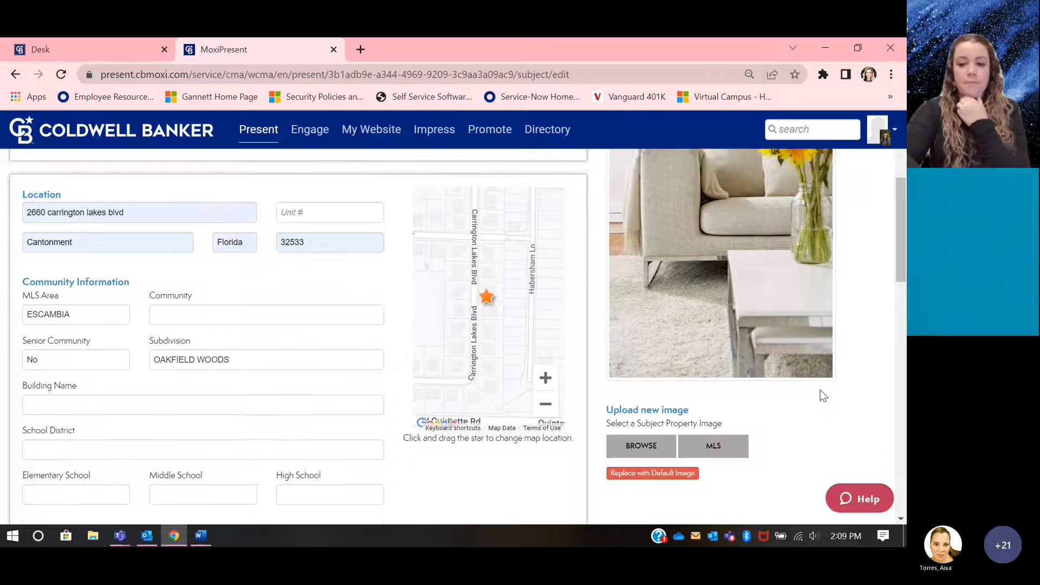
{"action": "scroll", "coordinate": [820, 394], "scroll_direction": "down", "scroll_amount": 2}
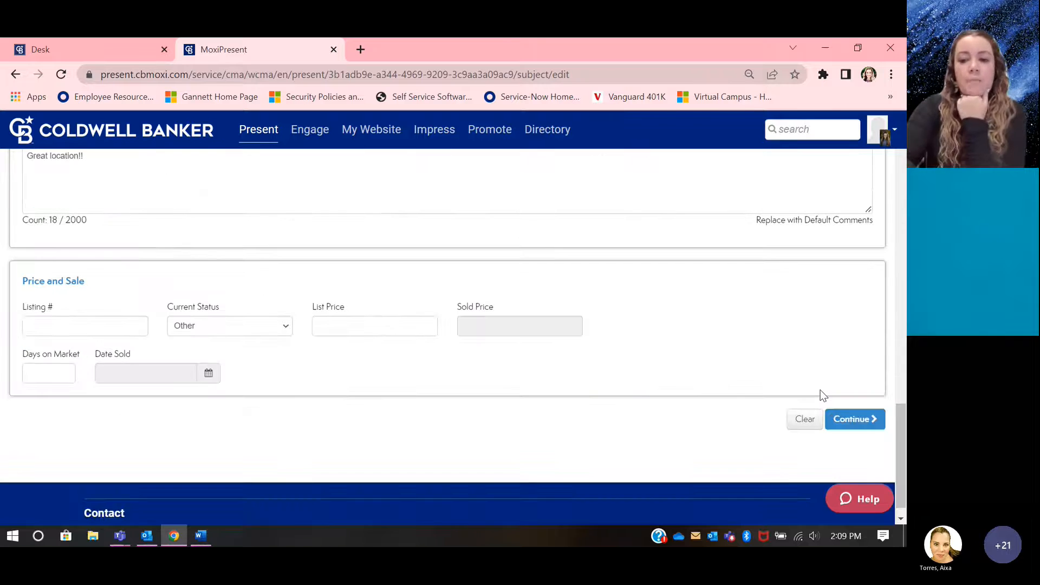
{"action": "left_click", "coordinate": [850, 418]}
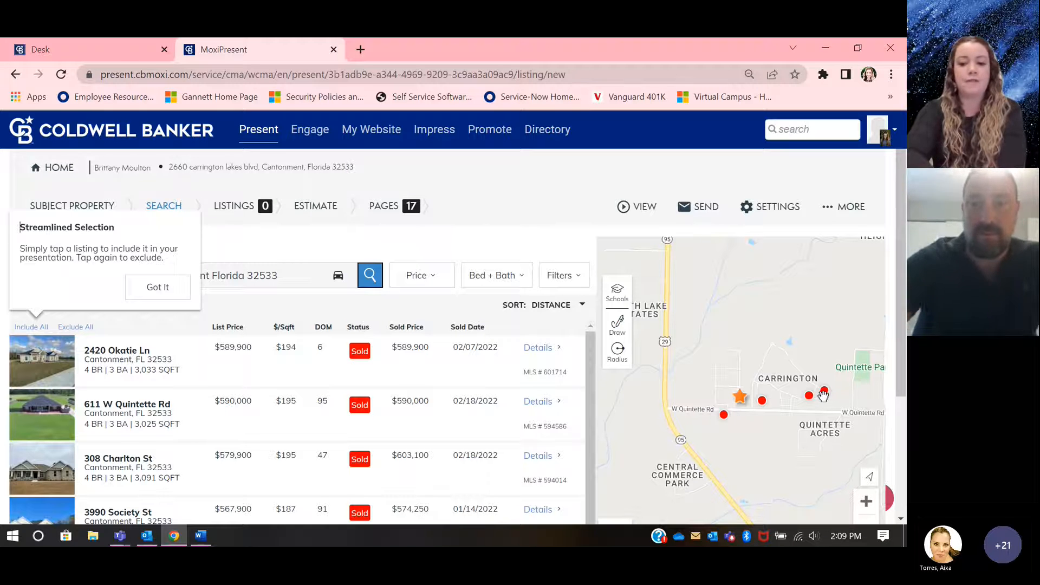
{"action": "scroll", "coordinate": [819, 395], "scroll_direction": "down", "scroll_amount": 1}
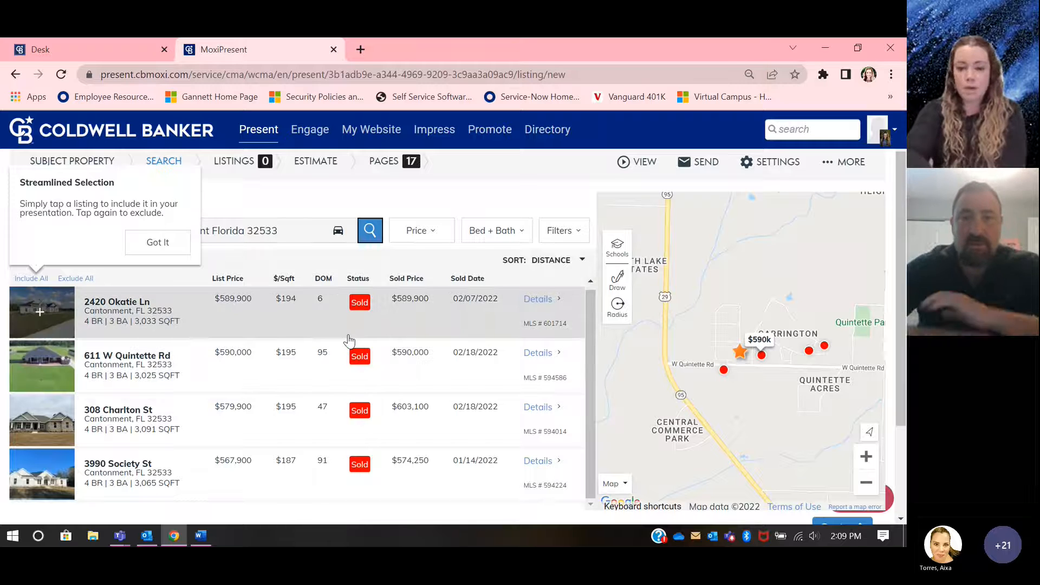
{"action": "left_click", "coordinate": [181, 242]}
Step: Examine the bed and bath ranges, the price range and the property filters available for the comparable listings search
{"action": "left_click", "coordinate": [492, 234]}
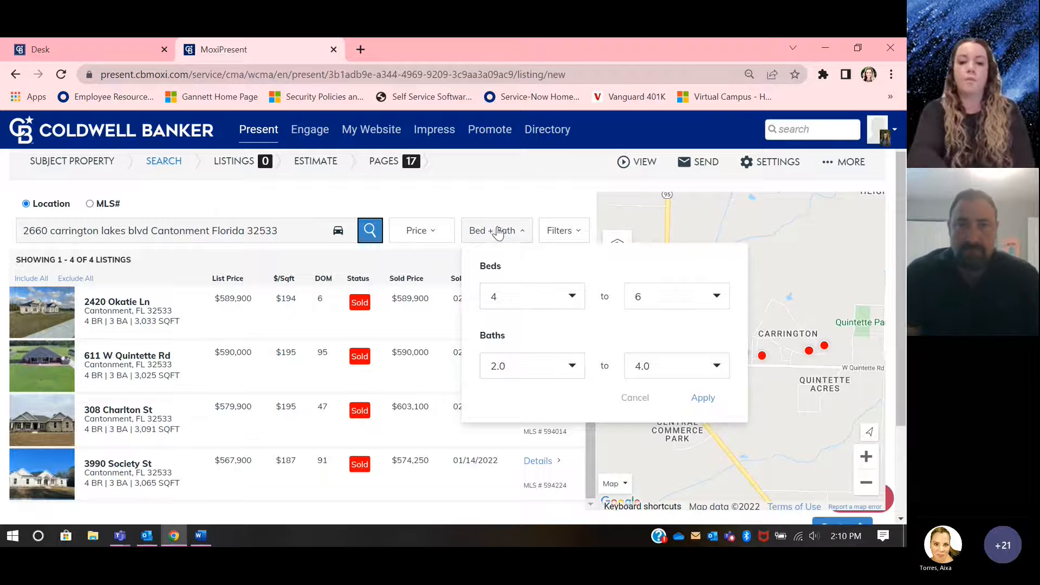
{"action": "left_click", "coordinate": [434, 242]}
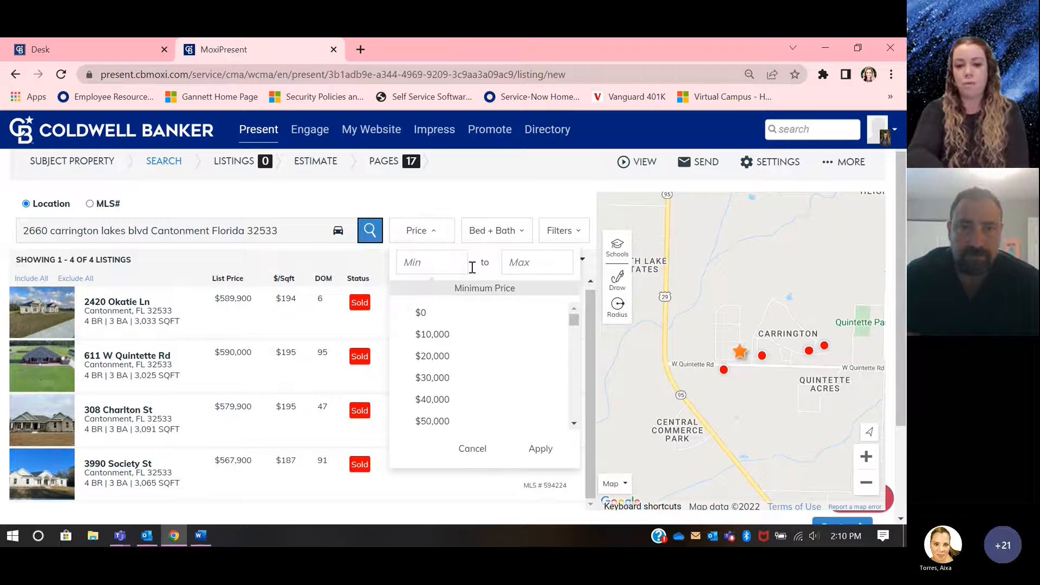
{"action": "left_click", "coordinate": [564, 239]}
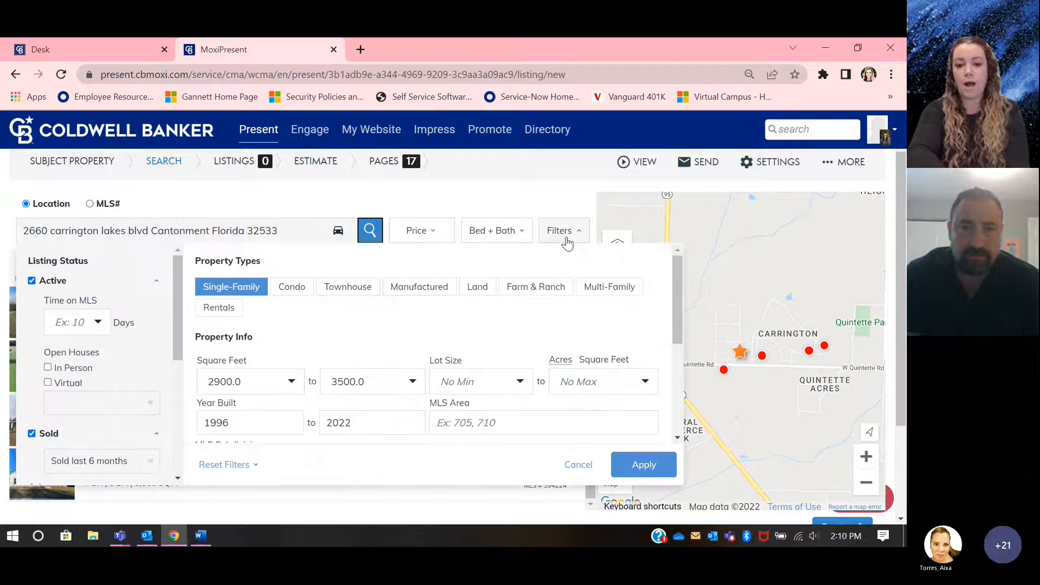
{"action": "scroll", "coordinate": [395, 332], "scroll_direction": "down", "scroll_amount": 1}
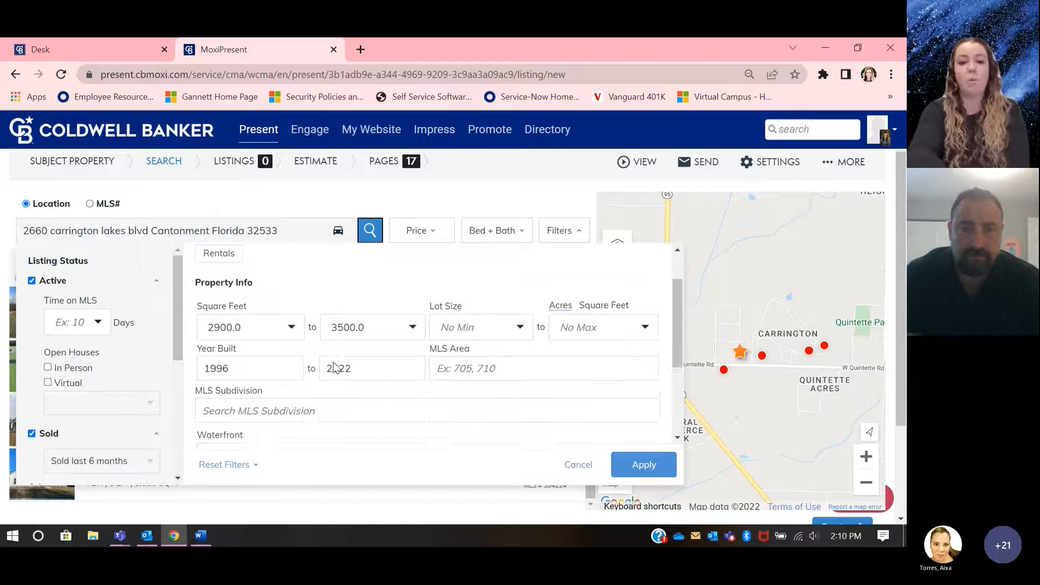
{"action": "scroll", "coordinate": [334, 362], "scroll_direction": "up", "scroll_amount": 1}
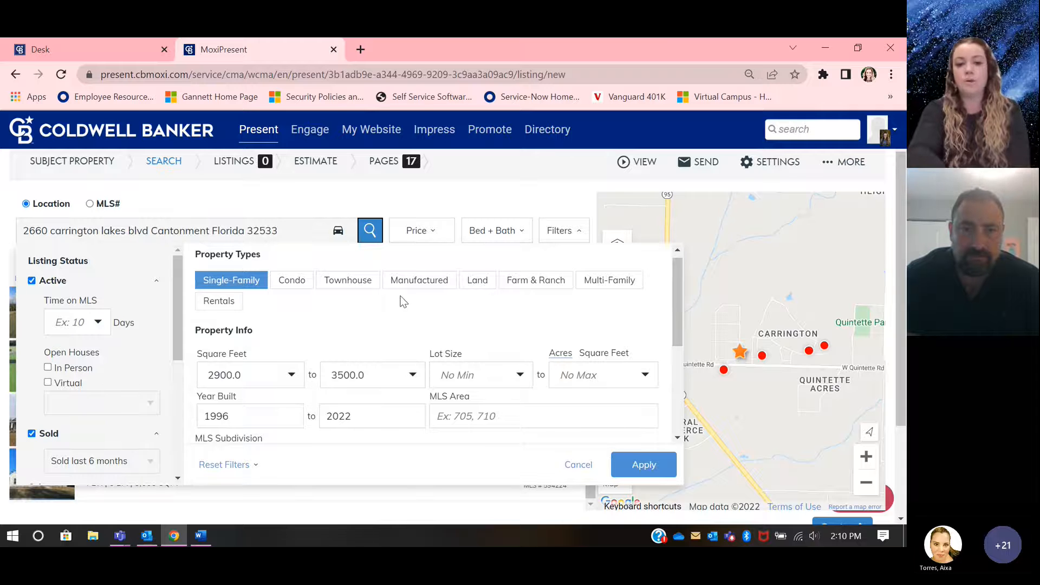
{"action": "scroll", "coordinate": [540, 350], "scroll_direction": "down", "scroll_amount": 1}
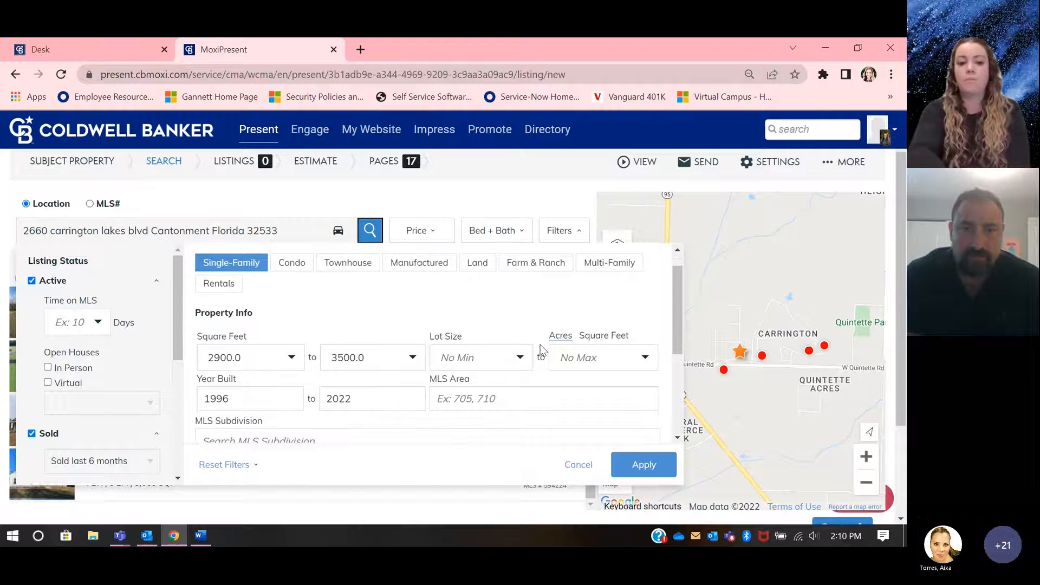
{"action": "scroll", "coordinate": [540, 349], "scroll_direction": "down", "scroll_amount": 2}
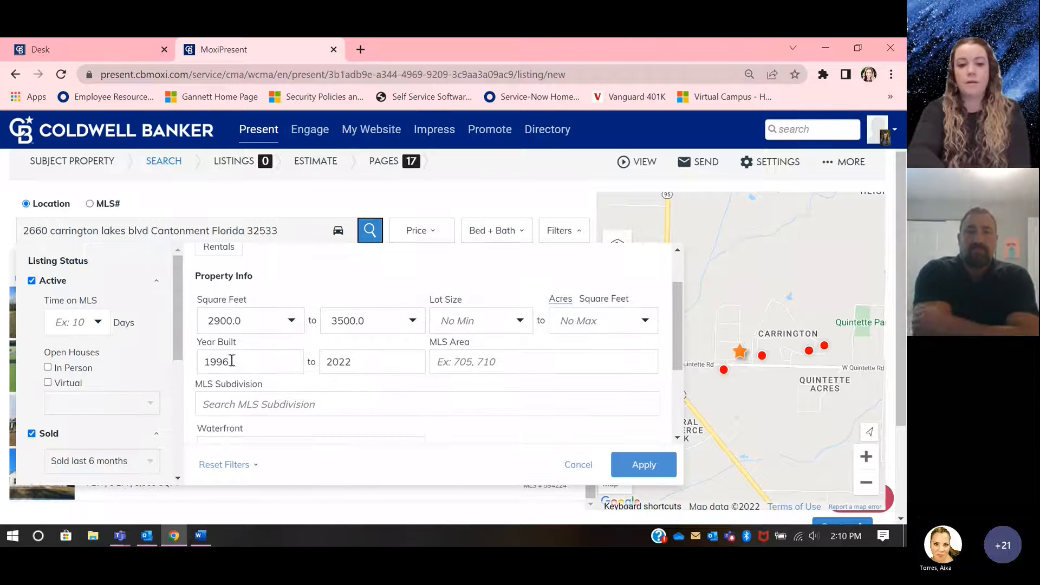
{"action": "scroll", "coordinate": [336, 363], "scroll_direction": "down", "scroll_amount": 3}
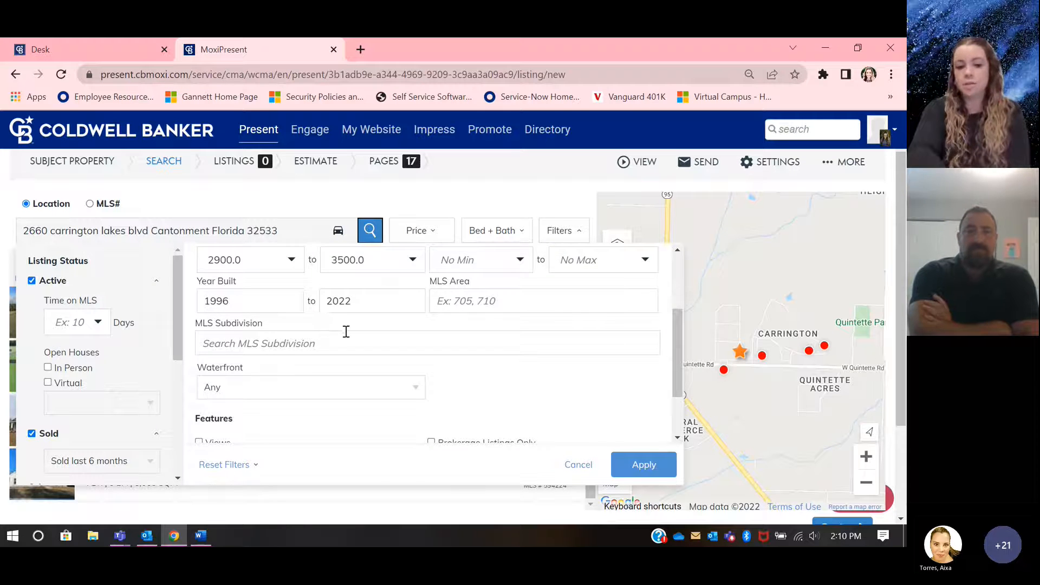
{"action": "scroll", "coordinate": [347, 334], "scroll_direction": "down", "scroll_amount": 2}
{"action": "scroll", "coordinate": [285, 341], "scroll_direction": "down", "scroll_amount": 2}
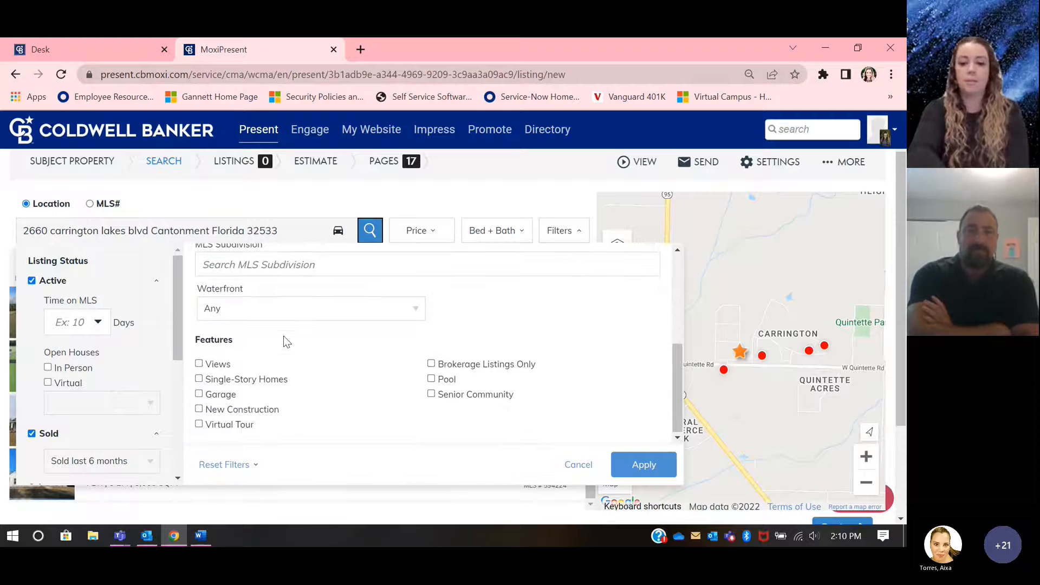
Step: Choose 90 Days as the period within which the other listing statuses changed
{"action": "scroll", "coordinate": [149, 356], "scroll_direction": "down", "scroll_amount": 5}
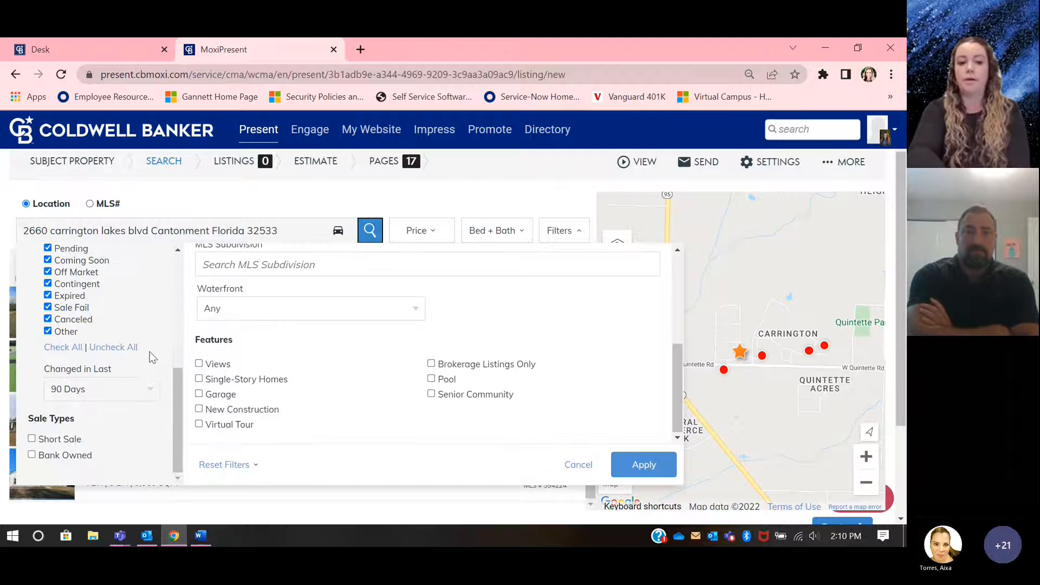
{"action": "left_click", "coordinate": [62, 388]}
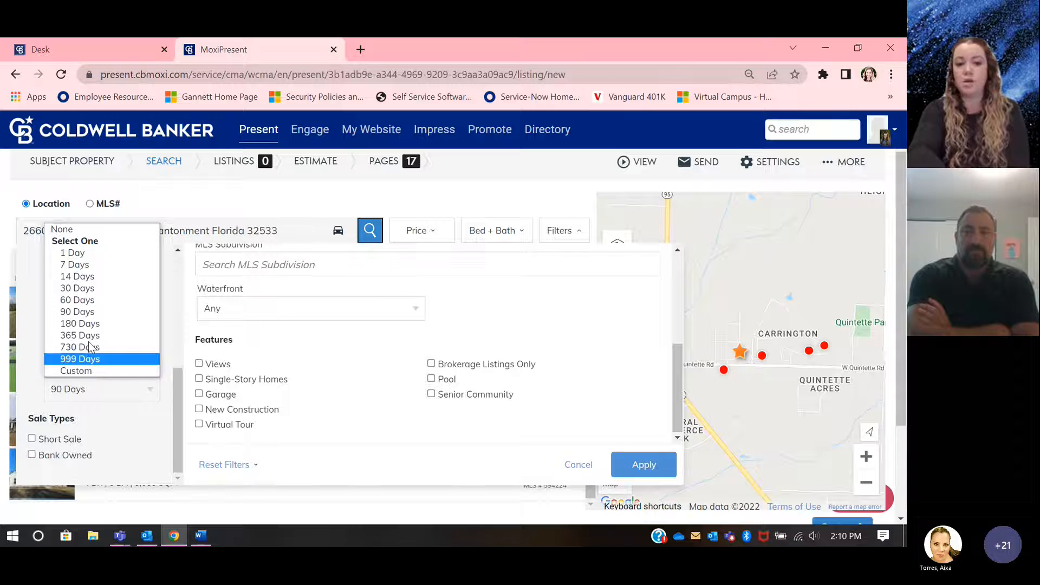
{"action": "left_click", "coordinate": [87, 312]}
{"action": "scroll", "coordinate": [71, 453], "scroll_direction": "down", "scroll_amount": 1}
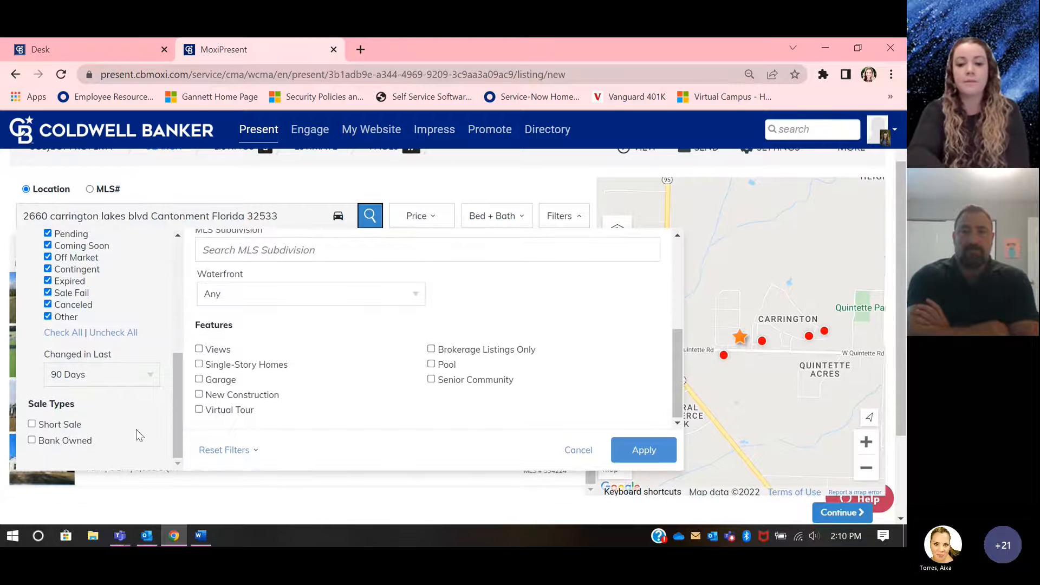
Step: Review the property type and property info filters and apply the filter settings to the comparable listings search
{"action": "scroll", "coordinate": [298, 396], "scroll_direction": "up", "scroll_amount": 2}
{"action": "scroll", "coordinate": [395, 370], "scroll_direction": "up", "scroll_amount": 3}
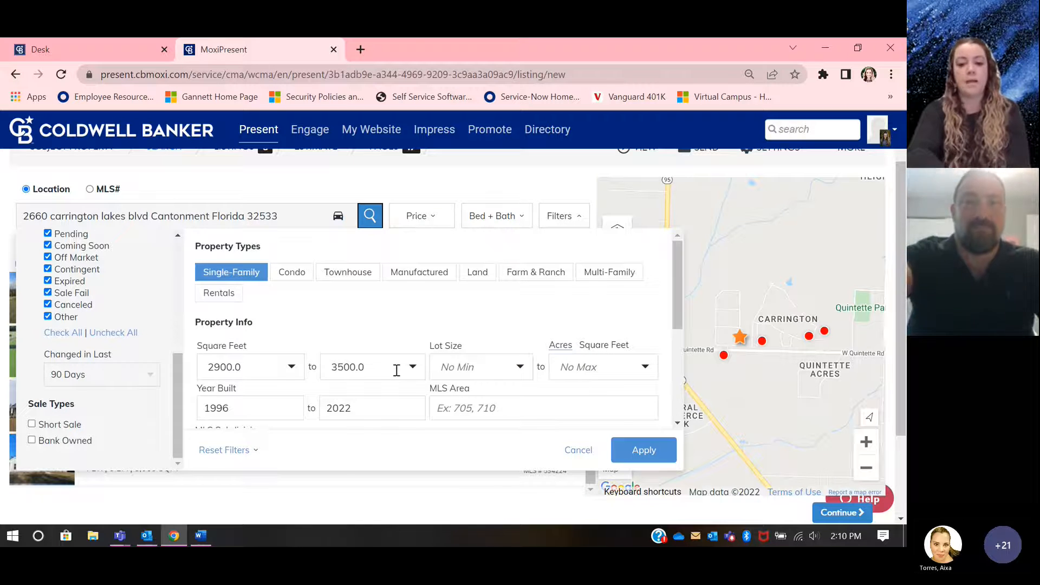
{"action": "left_click", "coordinate": [649, 456]}
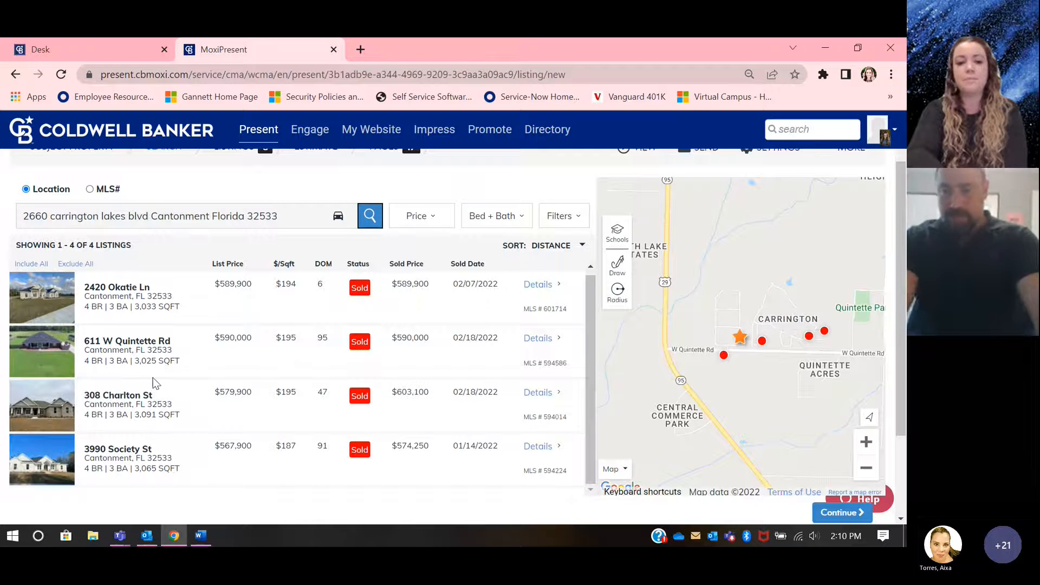
Step: Include all four sold listings from the search results as comparables in the presentation
{"action": "scroll", "coordinate": [157, 387], "scroll_direction": "down", "scroll_amount": 1}
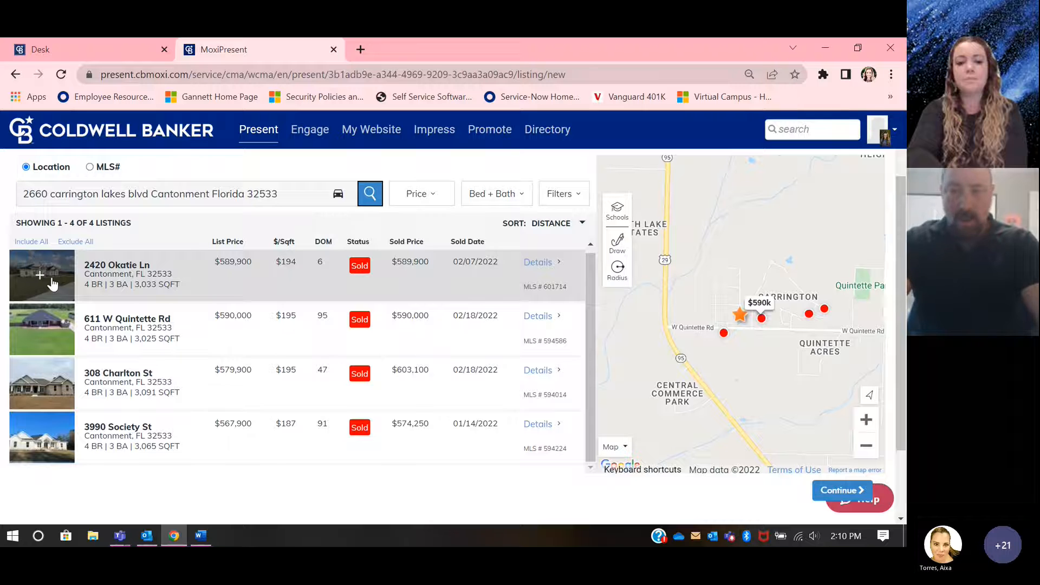
{"action": "left_click", "coordinate": [42, 278]}
{"action": "left_click", "coordinate": [42, 278]}
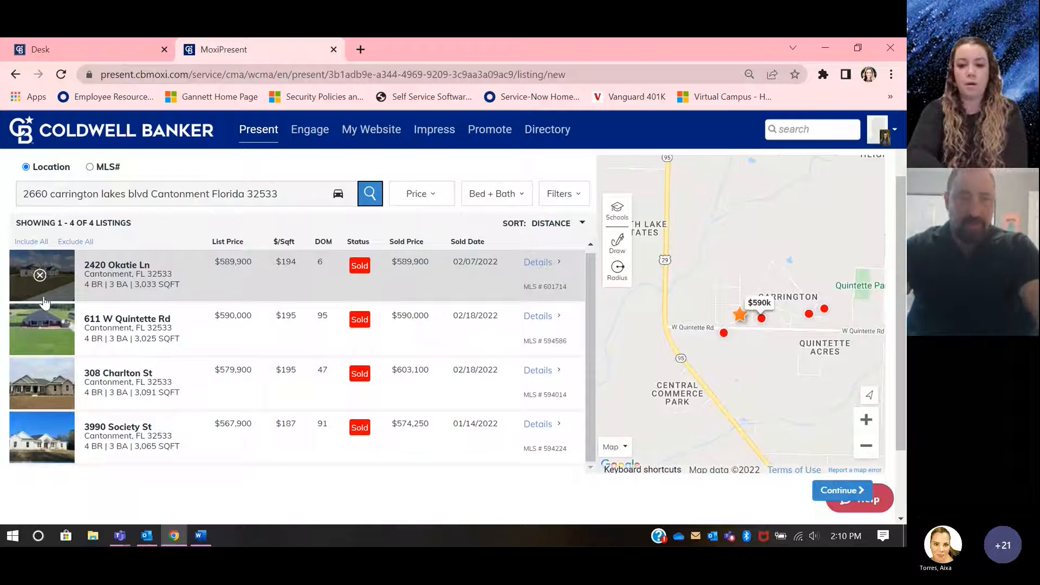
{"action": "left_click", "coordinate": [44, 319]}
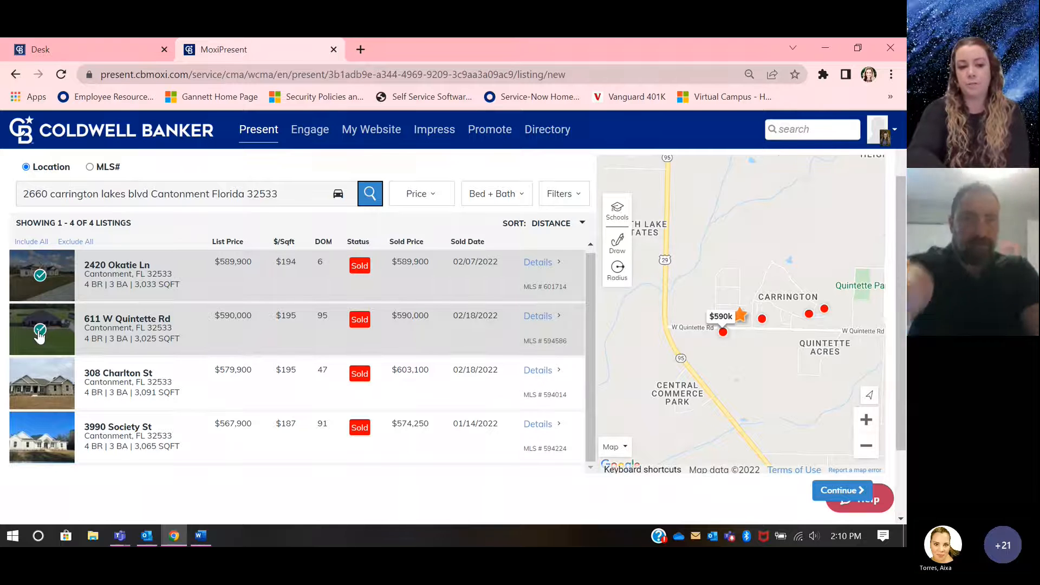
{"action": "left_click", "coordinate": [40, 380]}
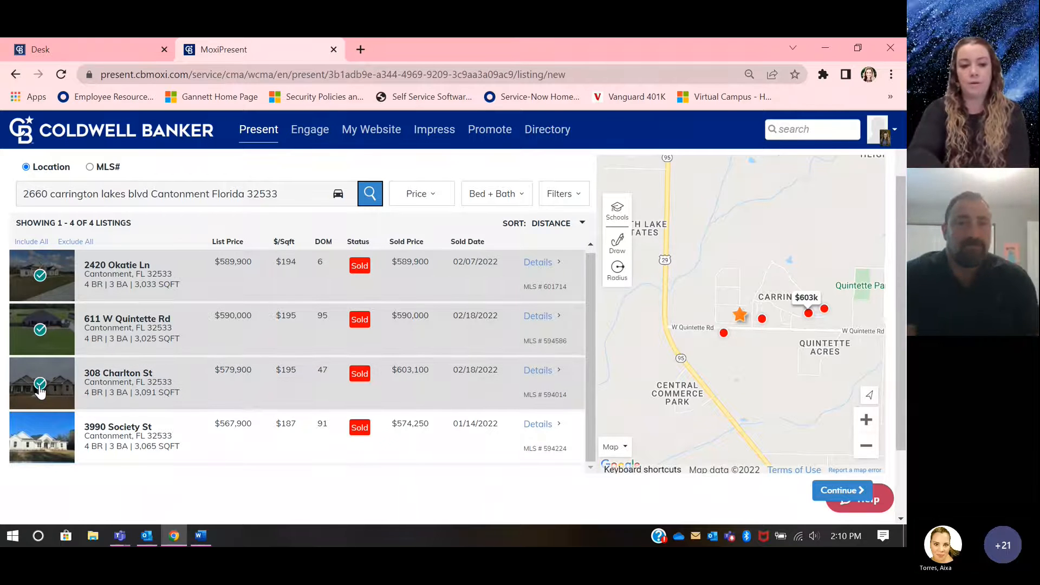
{"action": "left_click", "coordinate": [45, 440]}
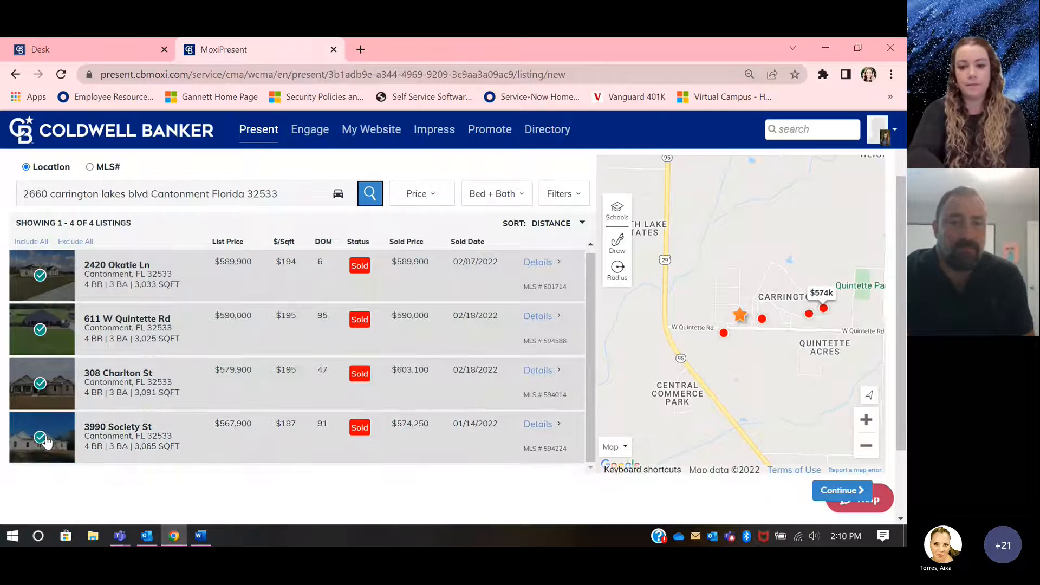
Step: Widen the map area and outline a search region north of the subject property with Quick Draw
{"action": "left_click", "coordinate": [867, 446]}
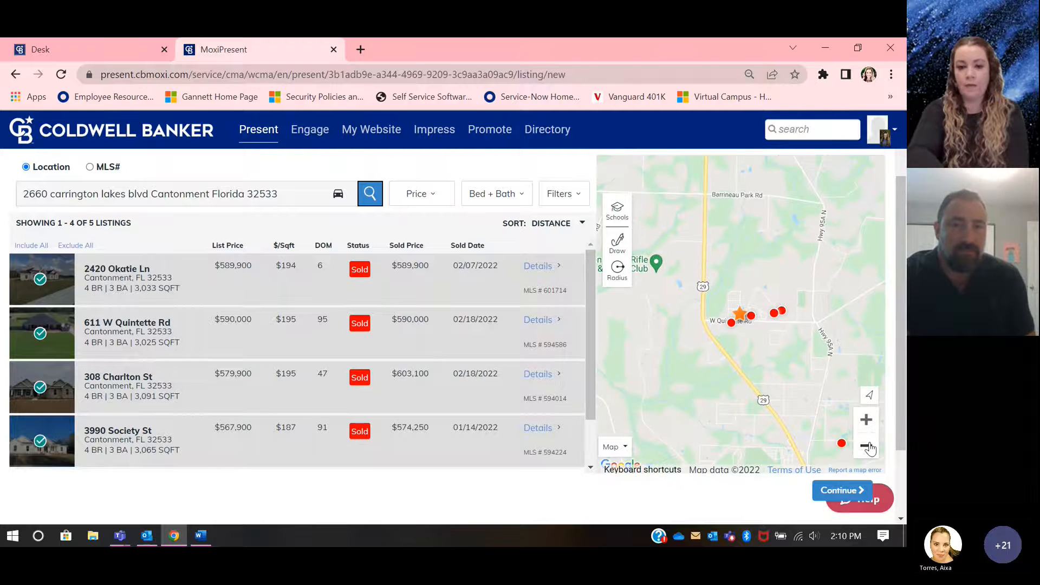
{"action": "left_click", "coordinate": [868, 446]}
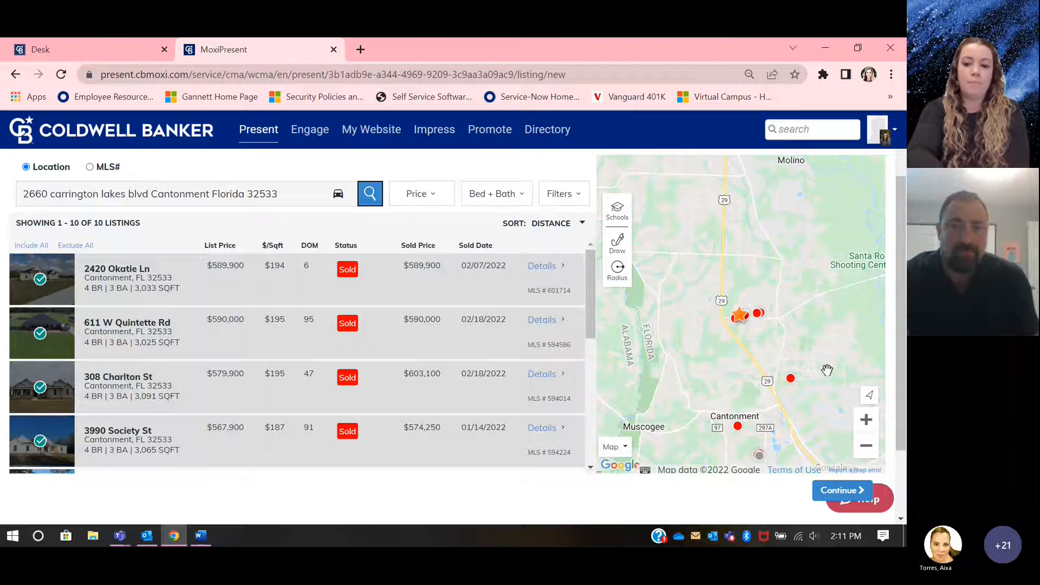
{"action": "mouse_move", "coordinate": [794, 385]}
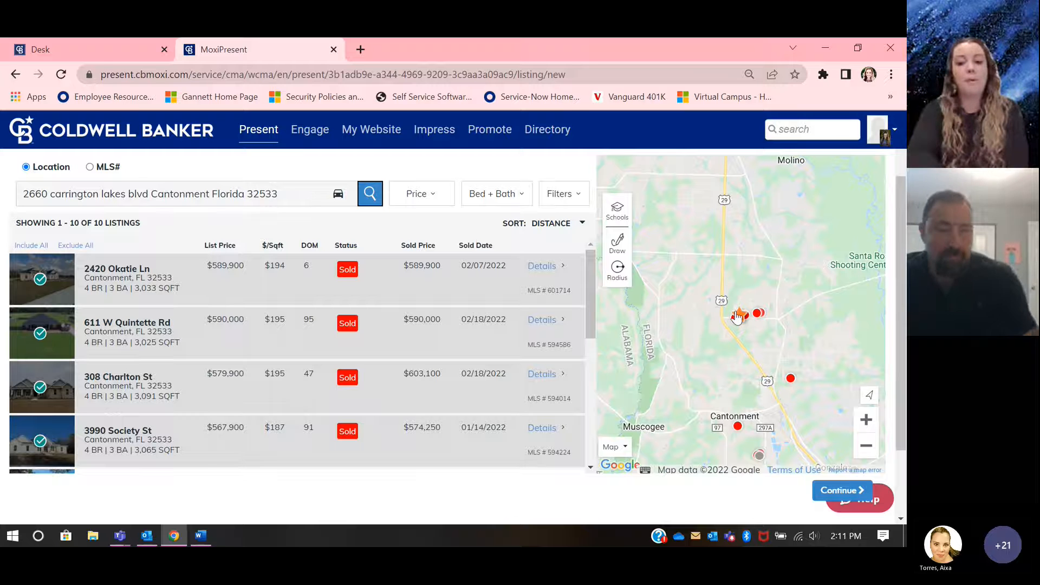
{"action": "left_click", "coordinate": [623, 252]}
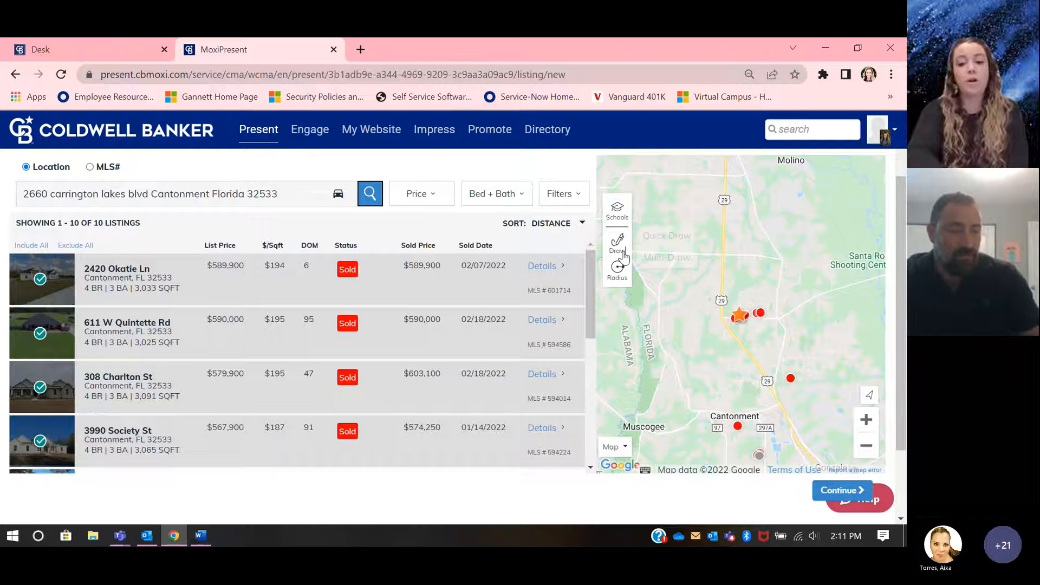
{"action": "left_click", "coordinate": [656, 238]}
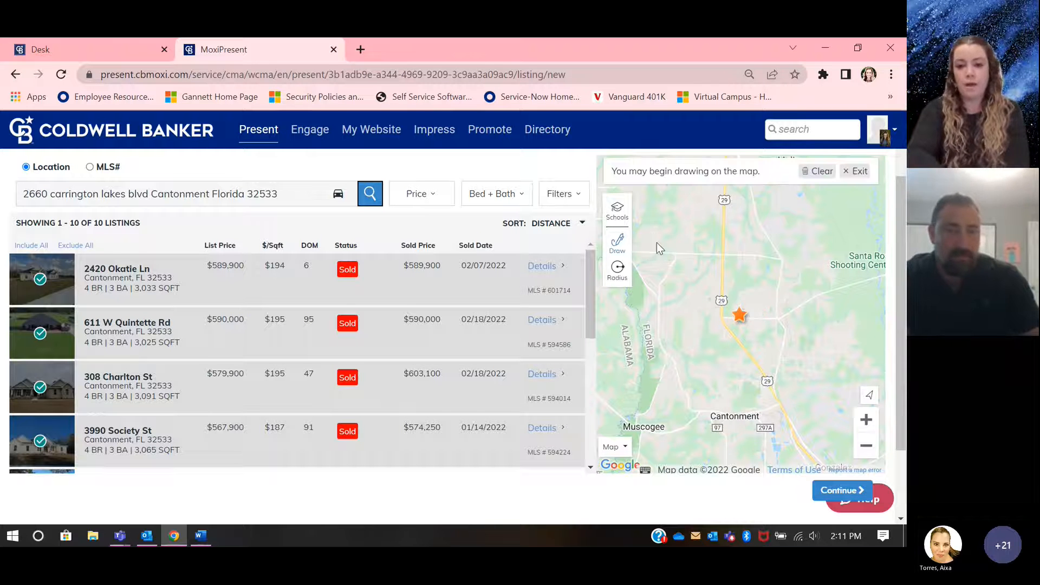
{"action": "mouse_move", "coordinate": [726, 254]}
{"action": "left_mouse_down"}
{"action": "mouse_move", "coordinate": [677, 258]}
{"action": "mouse_move", "coordinate": [678, 323]}
{"action": "mouse_move", "coordinate": [790, 323]}
{"action": "mouse_move", "coordinate": [791, 262]}
{"action": "mouse_move", "coordinate": [730, 253]}
{"action": "left_mouse_up"}
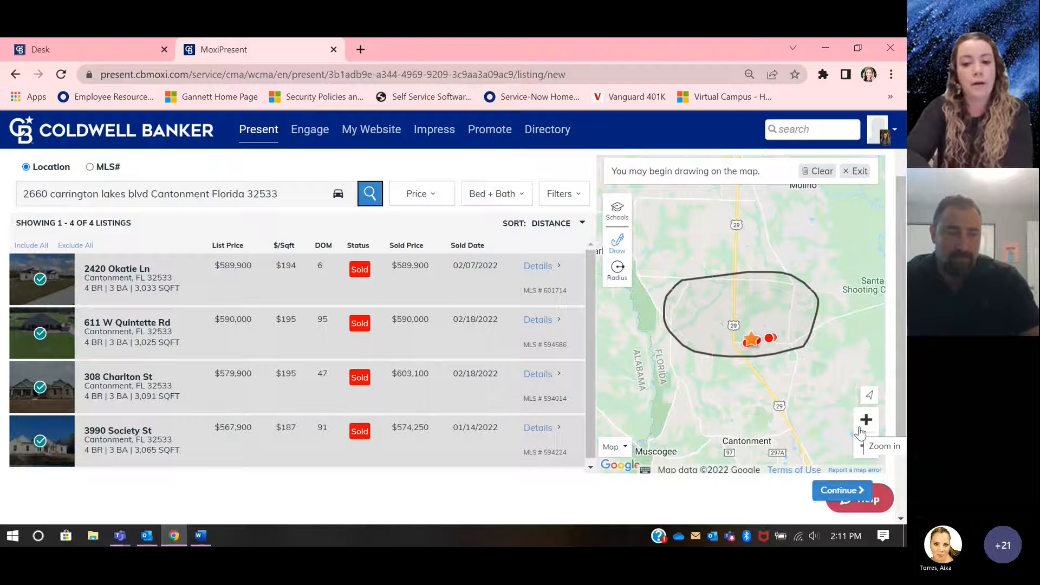
Step: Redraw the Quick Draw search region southeast of the subject property and look through the resulting listings
{"action": "left_click", "coordinate": [616, 240]}
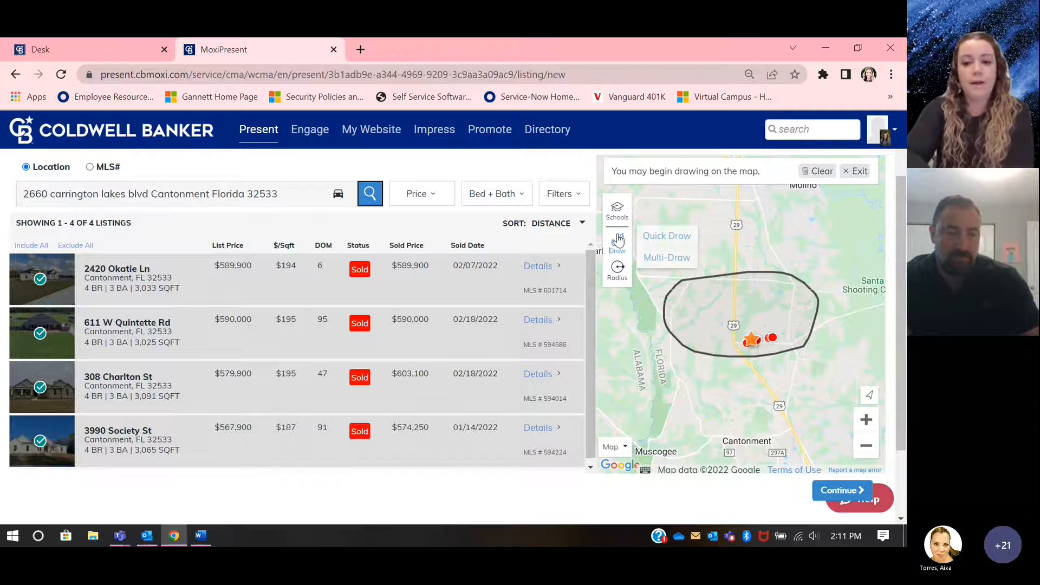
{"action": "left_click", "coordinate": [663, 234]}
{"action": "mouse_move", "coordinate": [800, 336]}
{"action": "left_mouse_down"}
{"action": "mouse_move", "coordinate": [765, 341]}
{"action": "mouse_move", "coordinate": [761, 412]}
{"action": "mouse_move", "coordinate": [784, 426]}
{"action": "mouse_move", "coordinate": [861, 418]}
{"action": "mouse_move", "coordinate": [880, 371]}
{"action": "mouse_move", "coordinate": [799, 339]}
{"action": "left_mouse_up"}
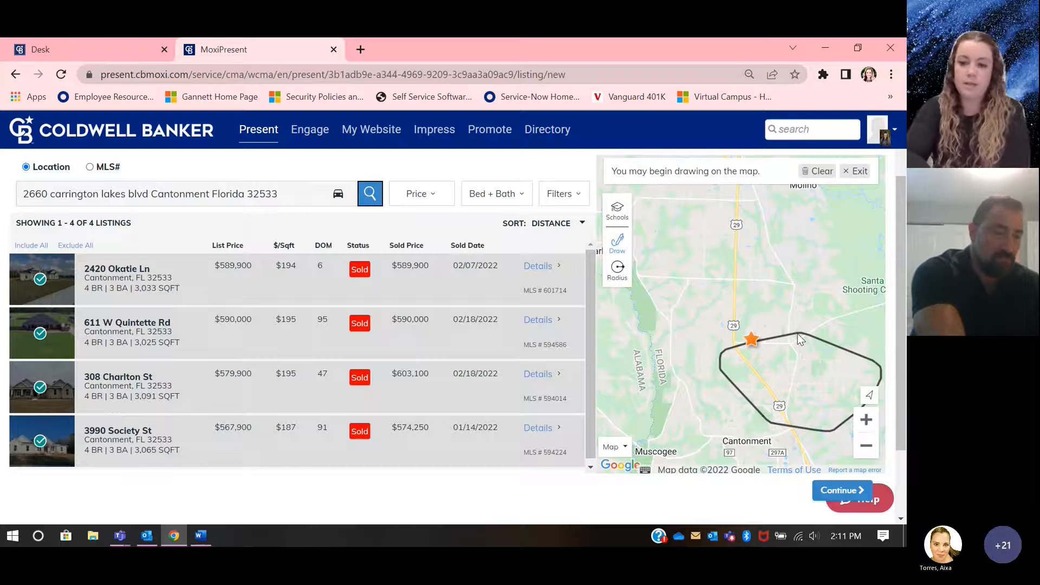
{"action": "scroll", "coordinate": [382, 344], "scroll_direction": "down", "scroll_amount": 2}
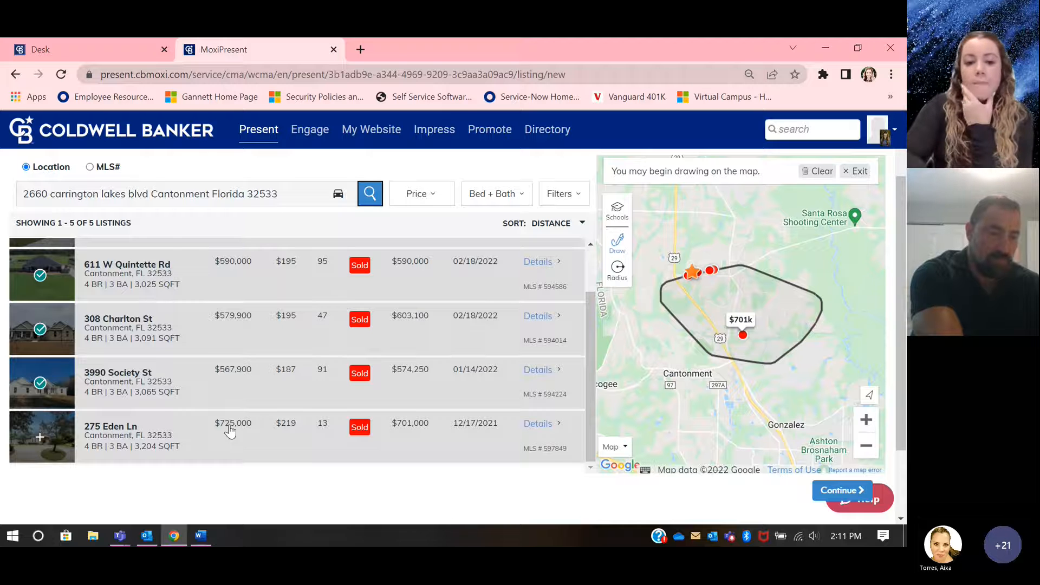
{"action": "scroll", "coordinate": [230, 429], "scroll_direction": "up", "scroll_amount": 3}
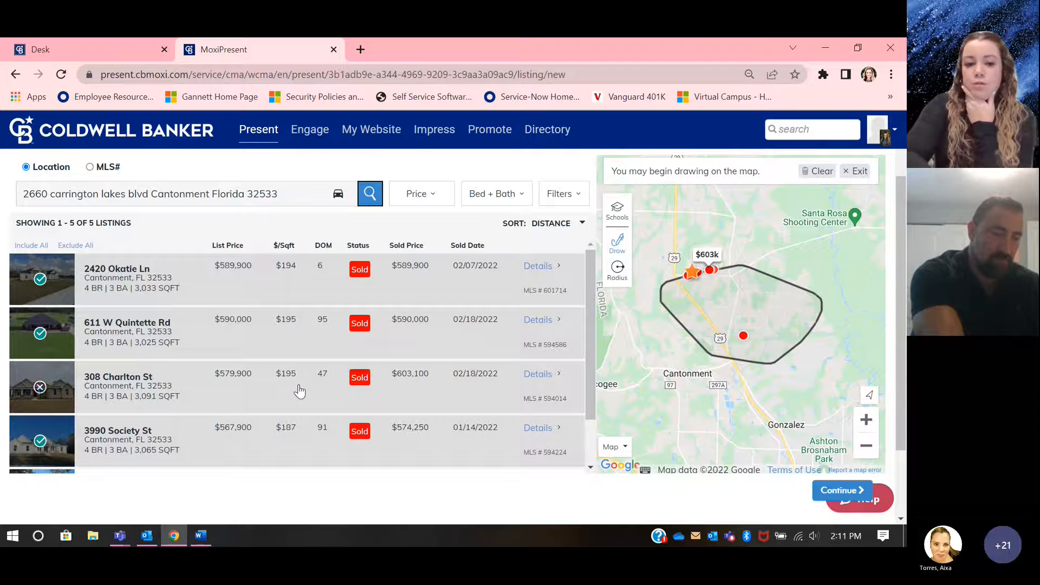
{"action": "scroll", "coordinate": [298, 390], "scroll_direction": "down", "scroll_amount": 2}
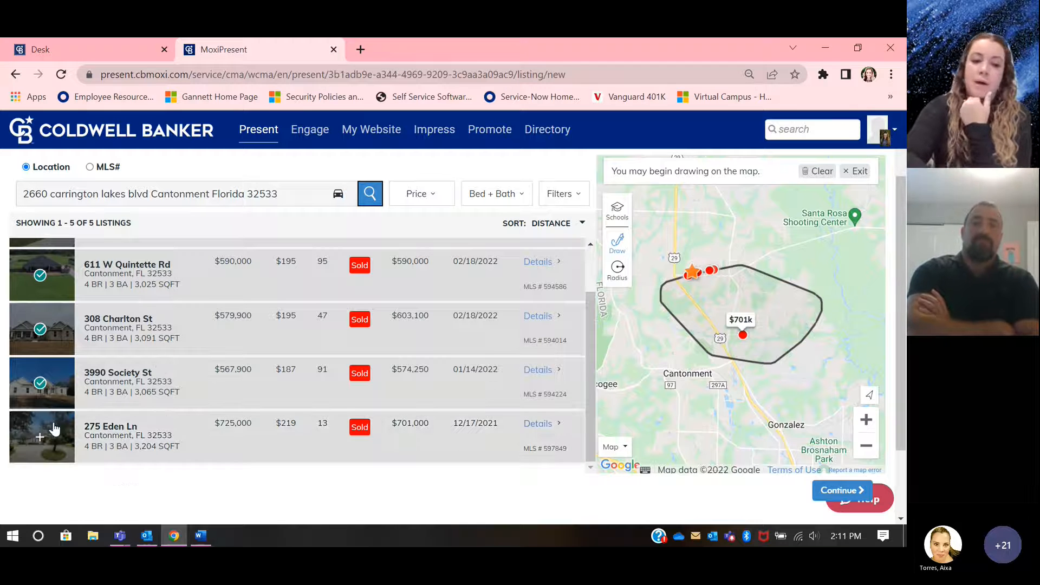
{"action": "scroll", "coordinate": [52, 427], "scroll_direction": "up", "scroll_amount": 2}
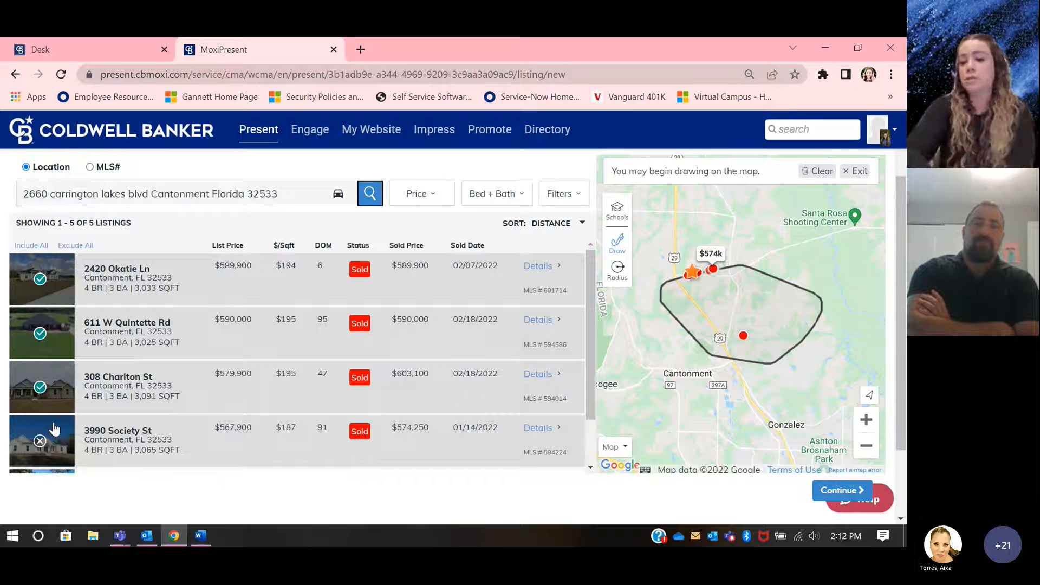
Step: Draw a Radius search circle of about 2.59m around the subject property and rerun the location search for its address
{"action": "left_click", "coordinate": [617, 268]}
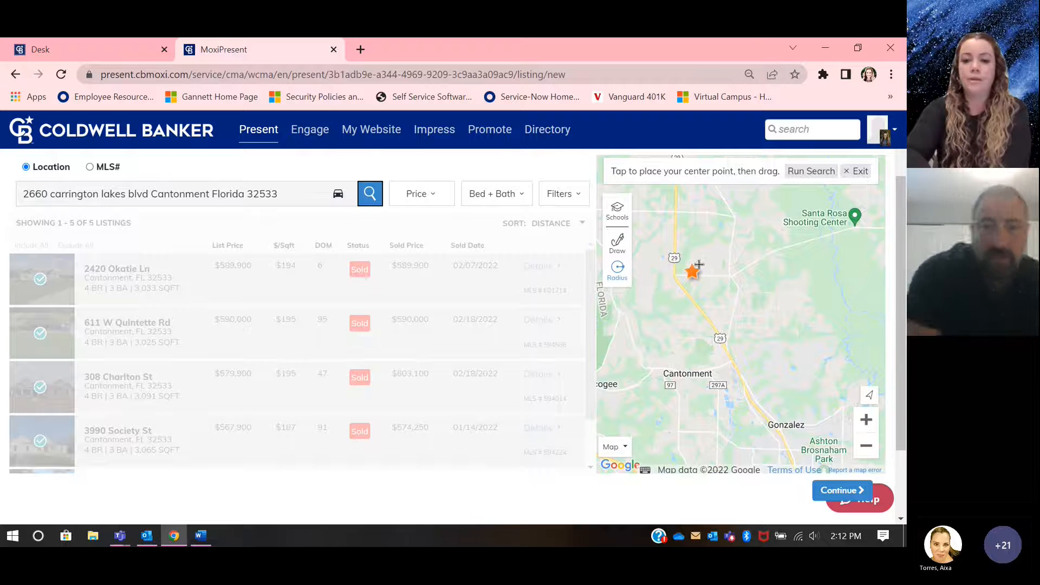
{"action": "mouse_move", "coordinate": [698, 264]}
{"action": "left_mouse_down"}
{"action": "mouse_move", "coordinate": [680, 223]}
{"action": "mouse_move", "coordinate": [640, 208]}
{"action": "left_mouse_up"}
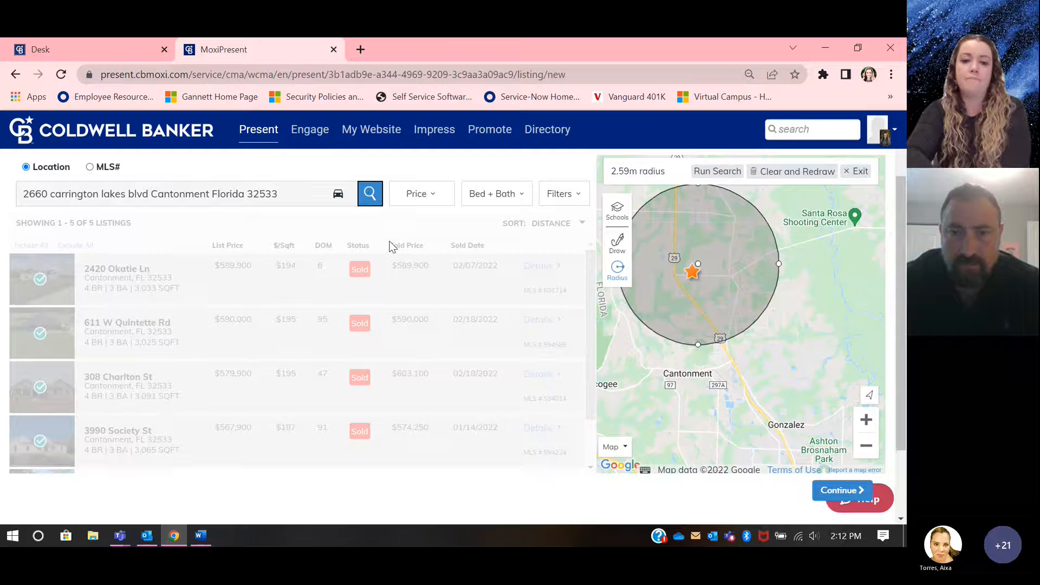
{"action": "left_click", "coordinate": [367, 200]}
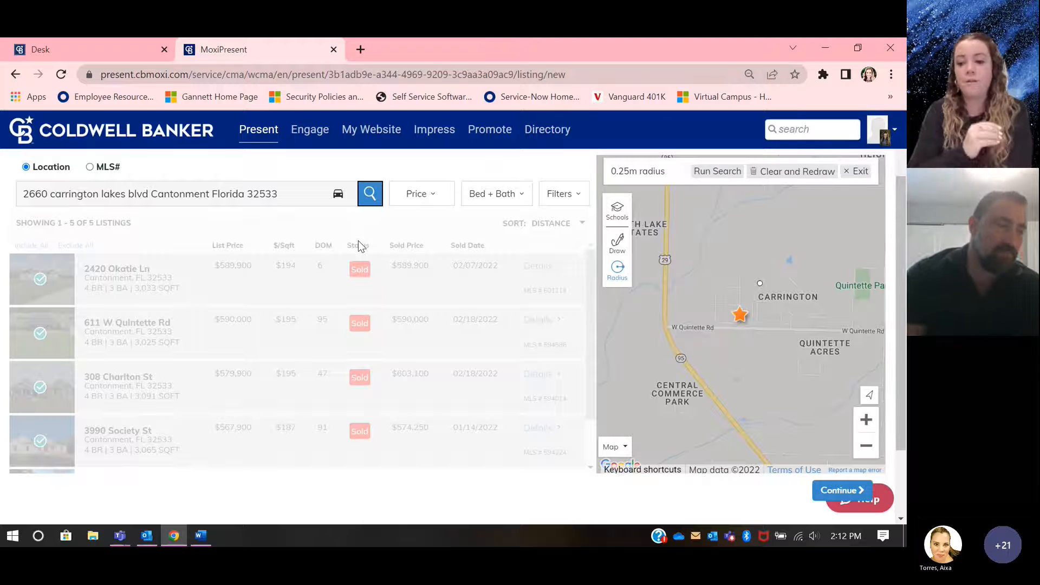
Step: Continue from the comparable listings search to the display order of the selected listings
{"action": "scroll", "coordinate": [388, 164], "scroll_direction": "up", "scroll_amount": 2}
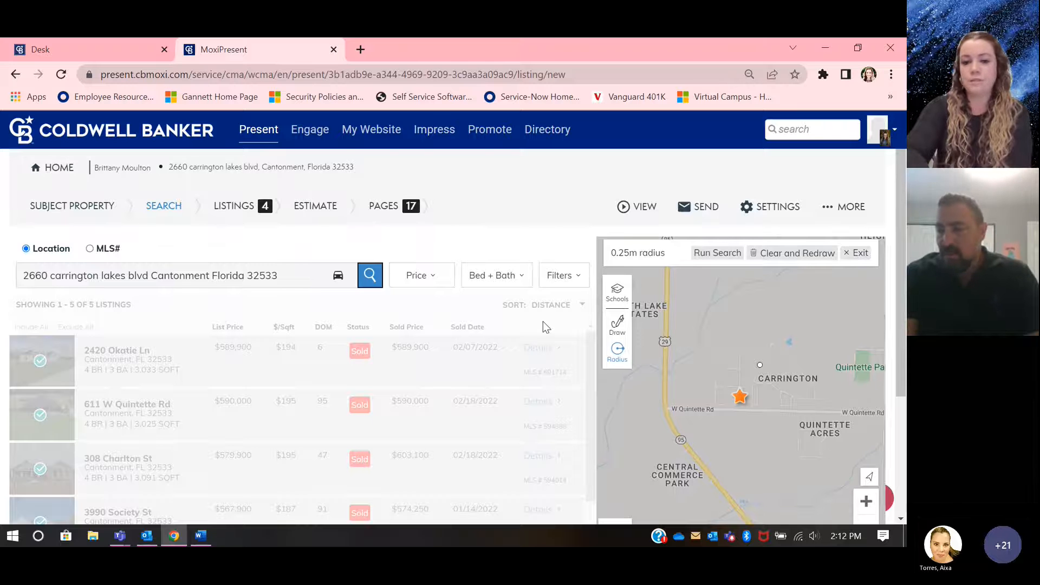
{"action": "scroll", "coordinate": [543, 321], "scroll_direction": "down", "scroll_amount": 3}
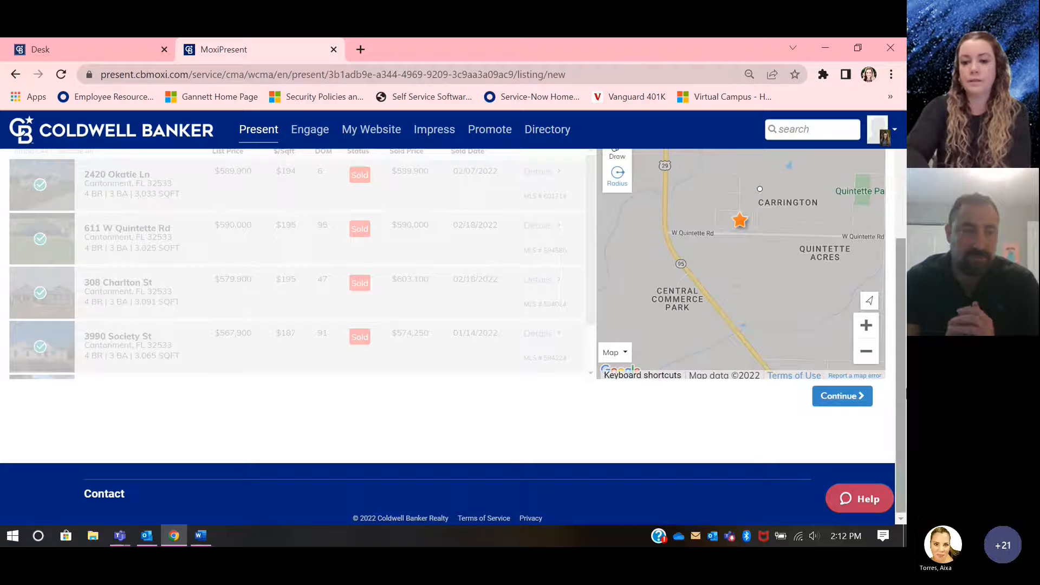
{"action": "left_click", "coordinate": [853, 397]}
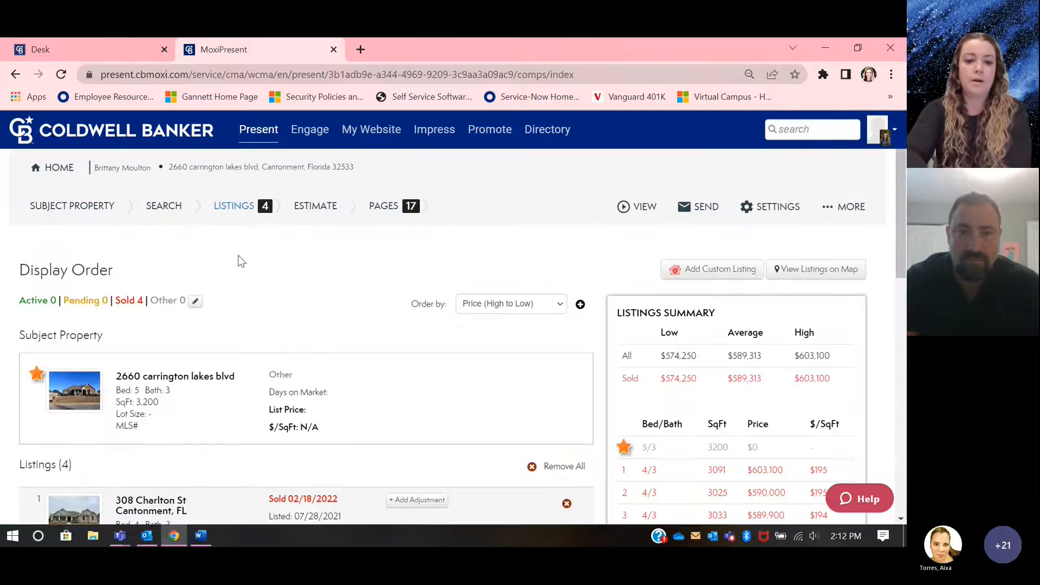
Step: Review the subject property and selected comparables, and view the price adjustment form for the first listing without saving an adjustment
{"action": "scroll", "coordinate": [262, 284], "scroll_direction": "down", "scroll_amount": 1}
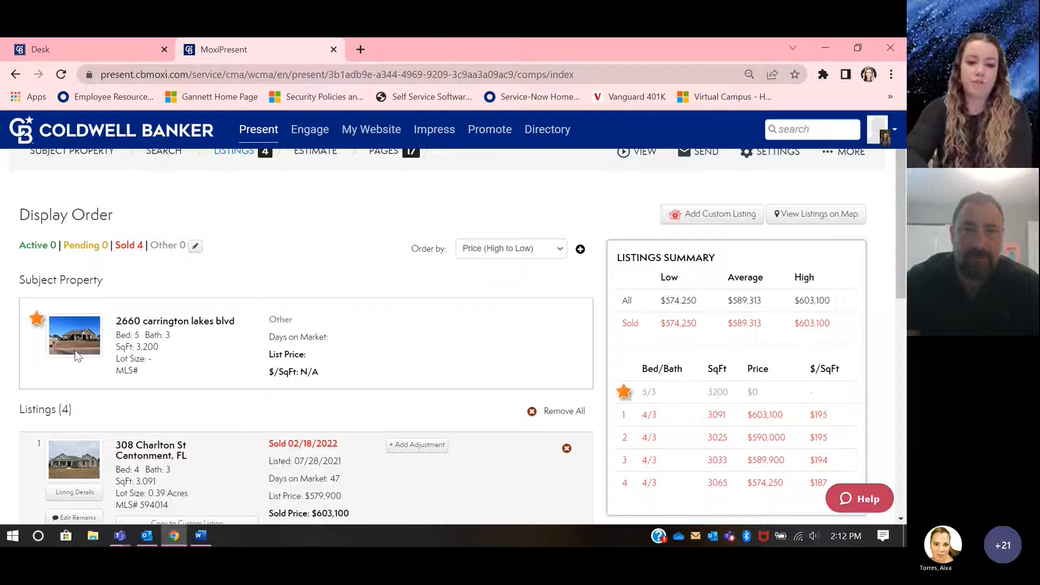
{"action": "scroll", "coordinate": [114, 303], "scroll_direction": "down", "scroll_amount": 2}
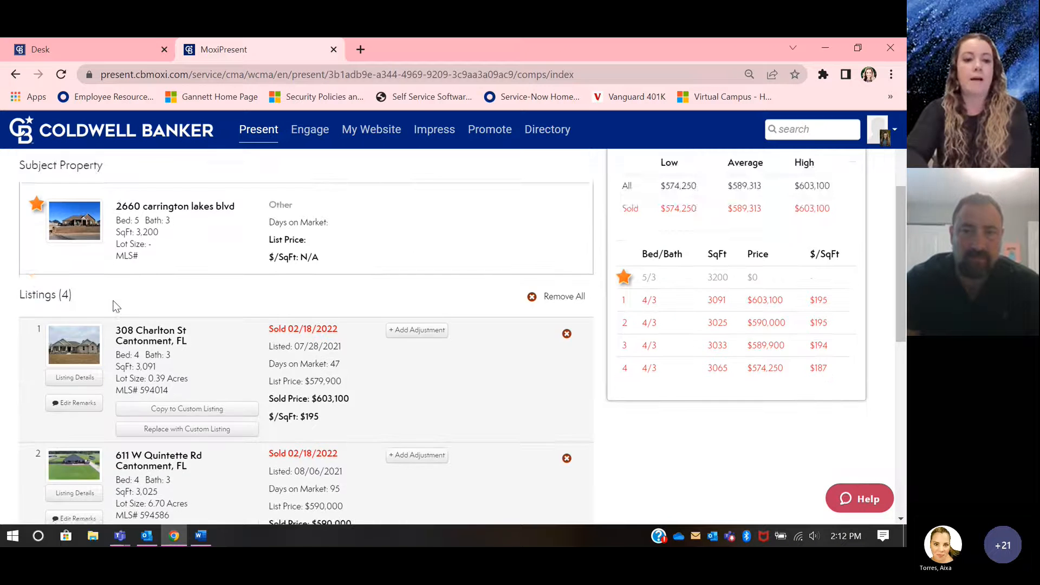
{"action": "scroll", "coordinate": [115, 307], "scroll_direction": "down", "scroll_amount": 2}
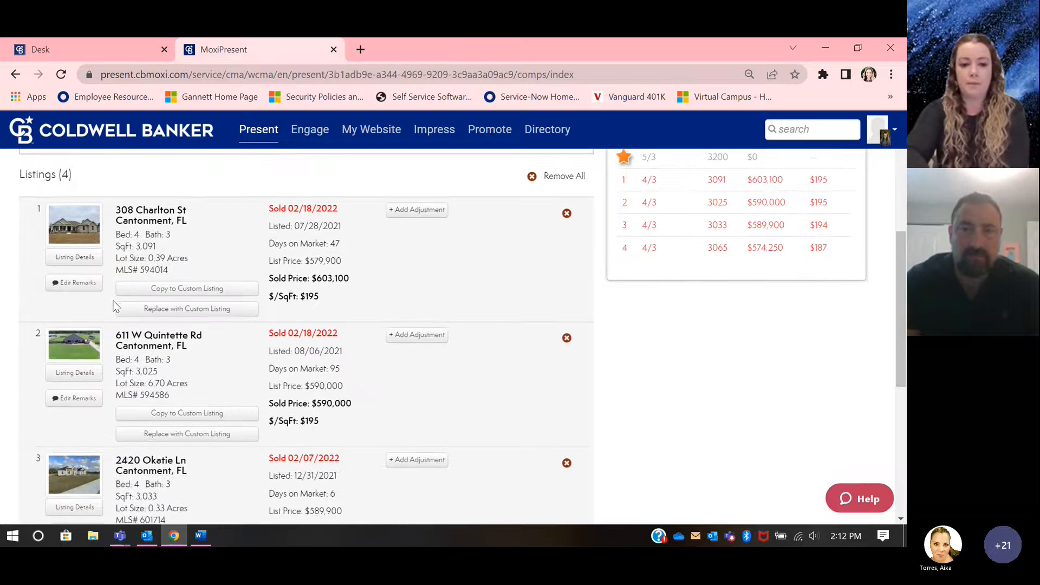
{"action": "scroll", "coordinate": [115, 306], "scroll_direction": "down", "scroll_amount": 1}
{"action": "scroll", "coordinate": [116, 306], "scroll_direction": "up", "scroll_amount": 3}
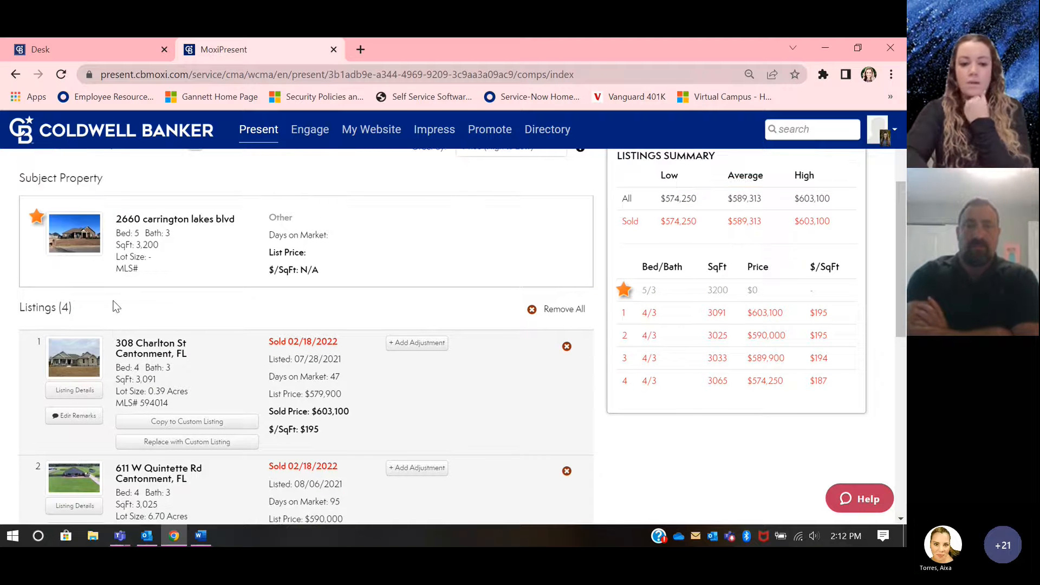
{"action": "left_click", "coordinate": [429, 347]}
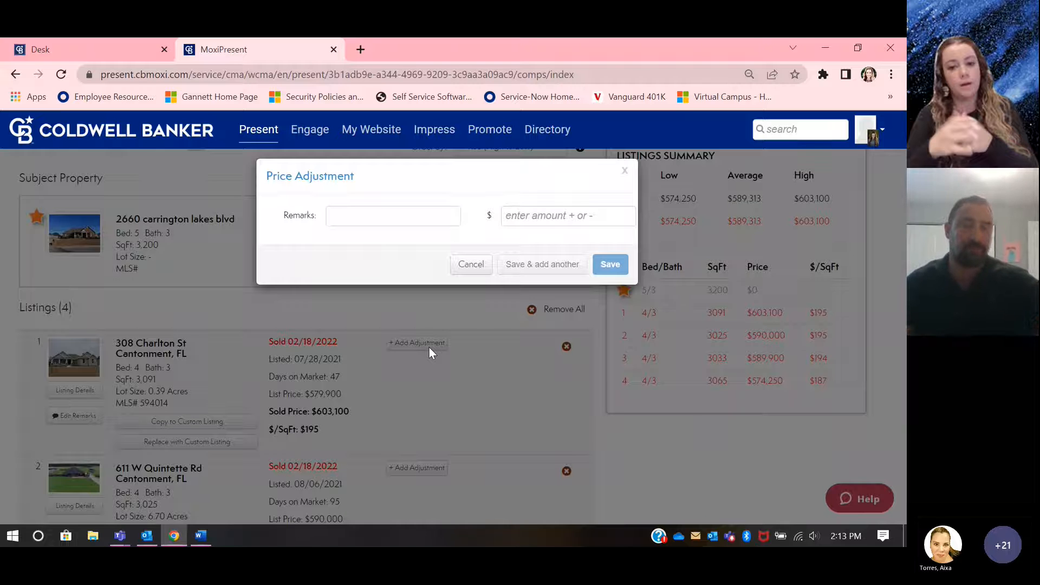
{"action": "left_click", "coordinate": [470, 269]}
Step: Examine the sale details and editing options of each selected comparable through the end of the list
{"action": "scroll", "coordinate": [399, 355], "scroll_direction": "down", "scroll_amount": 2}
{"action": "scroll", "coordinate": [399, 354], "scroll_direction": "down", "scroll_amount": 1}
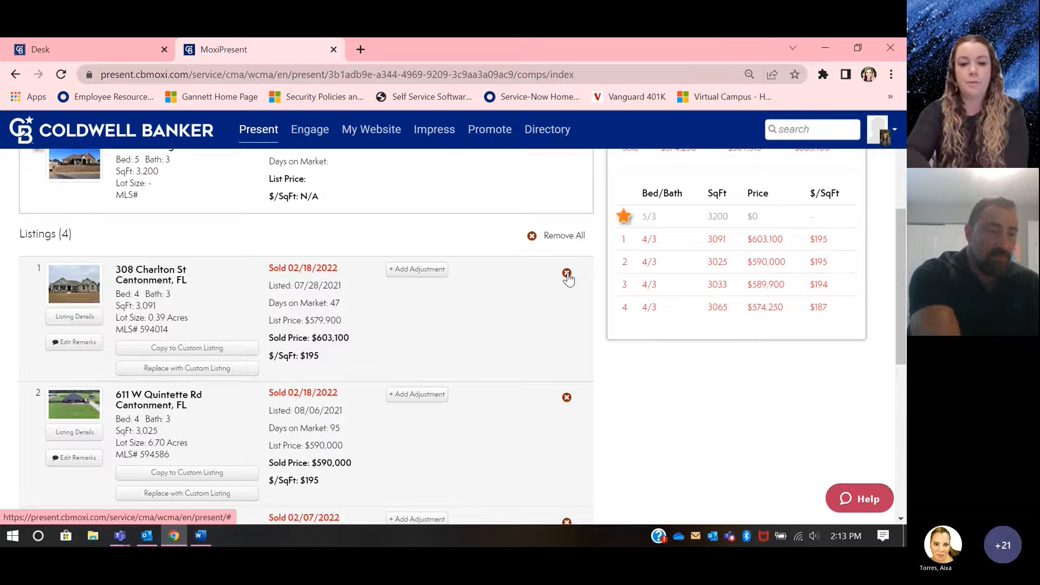
{"action": "scroll", "coordinate": [568, 278], "scroll_direction": "down", "scroll_amount": 1}
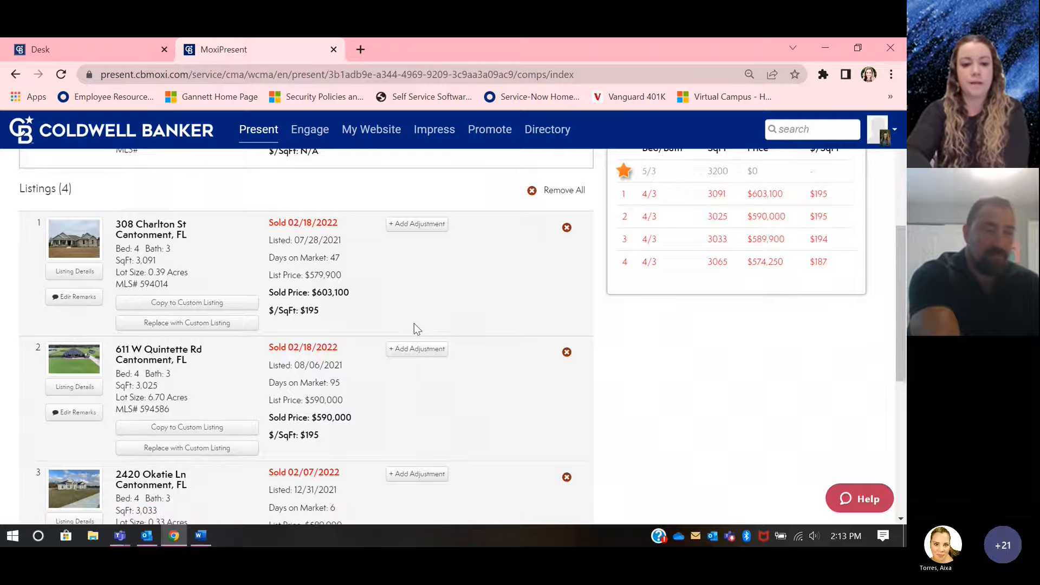
{"action": "scroll", "coordinate": [414, 323], "scroll_direction": "down", "scroll_amount": 2}
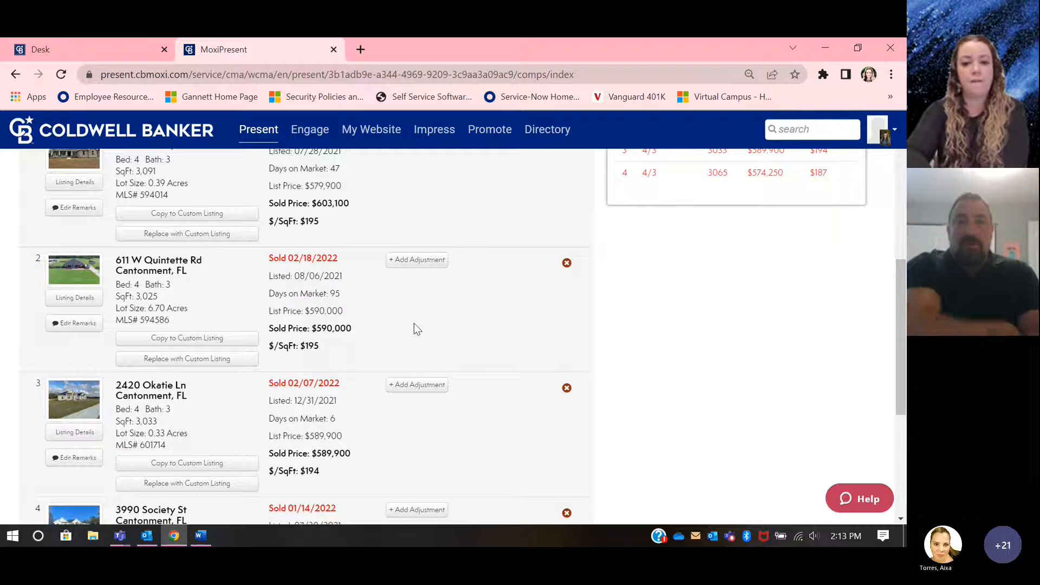
{"action": "scroll", "coordinate": [414, 323], "scroll_direction": "down", "scroll_amount": 1}
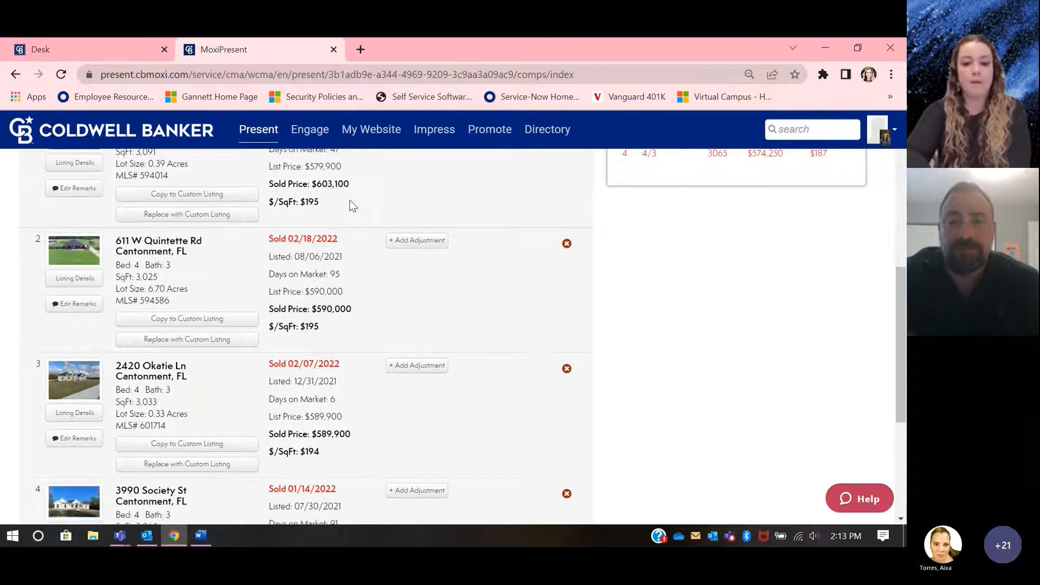
{"action": "scroll", "coordinate": [309, 393], "scroll_direction": "down", "scroll_amount": 3}
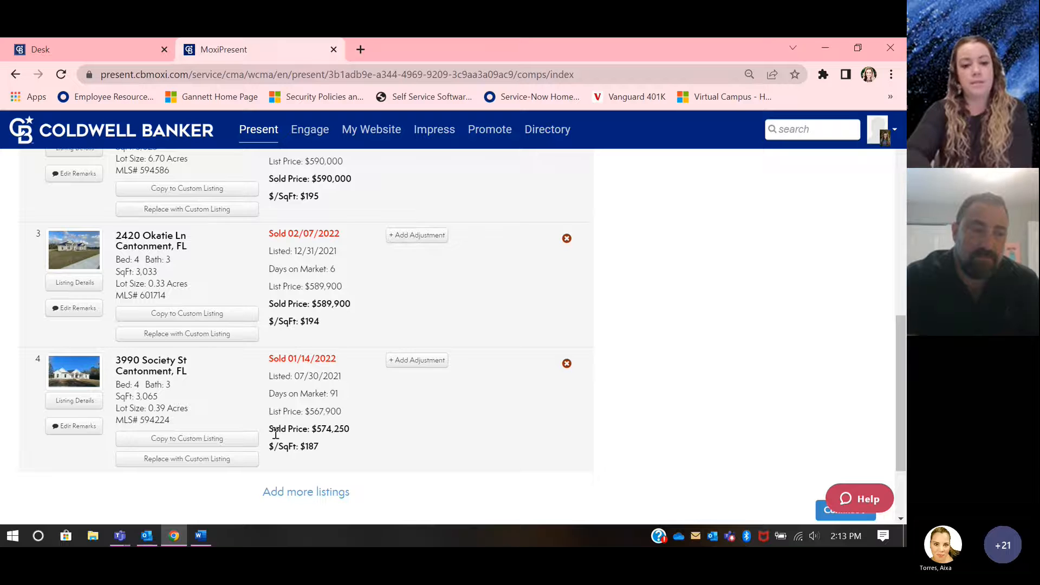
Step: Read the remarks of the first comparable listing to the end and close them without saving changes
{"action": "scroll", "coordinate": [331, 392], "scroll_direction": "up", "scroll_amount": 1}
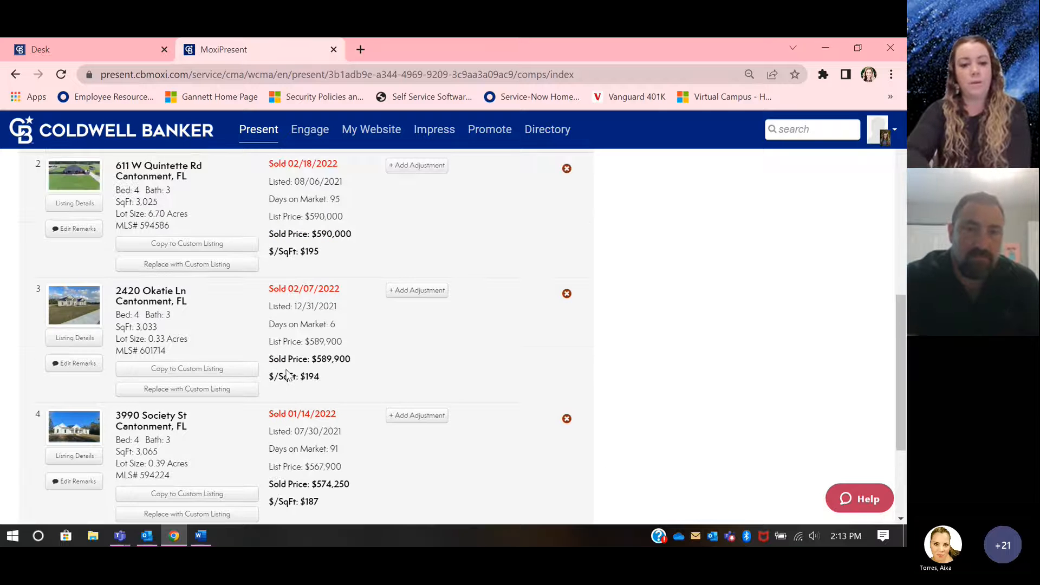
{"action": "scroll", "coordinate": [295, 382], "scroll_direction": "up", "scroll_amount": 2}
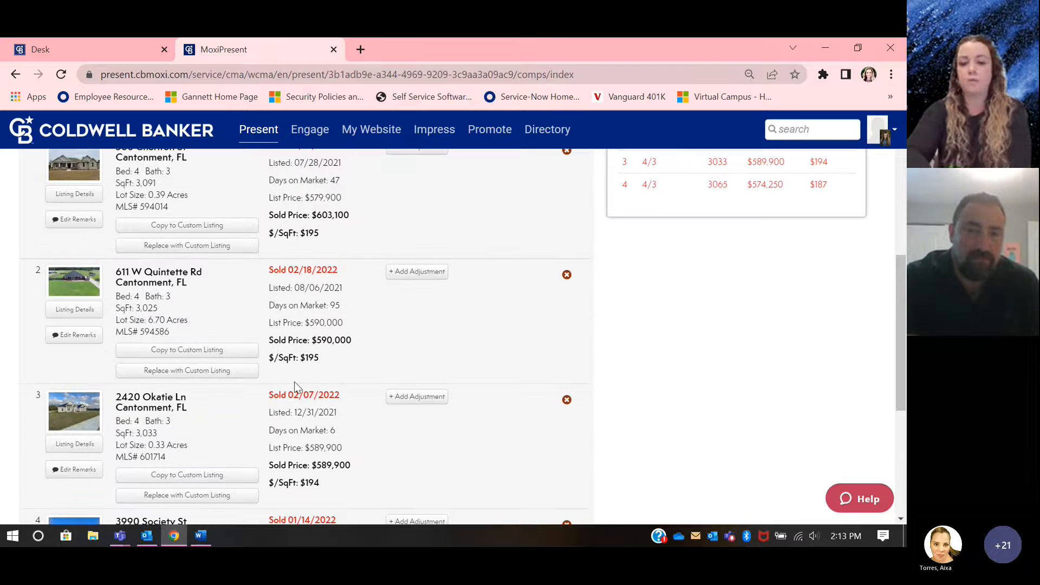
{"action": "scroll", "coordinate": [294, 382], "scroll_direction": "up", "scroll_amount": 2}
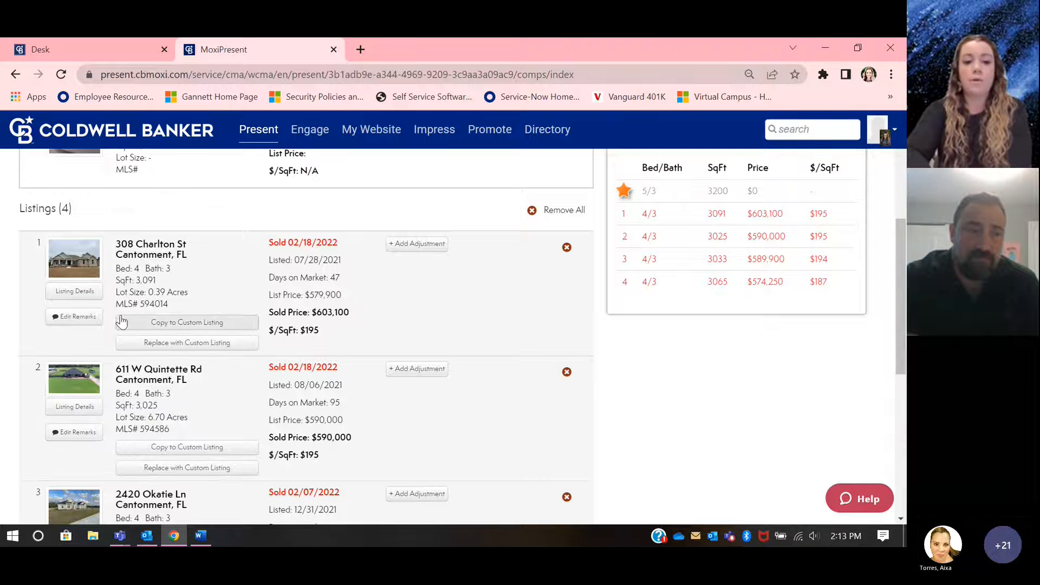
{"action": "left_click", "coordinate": [75, 316]}
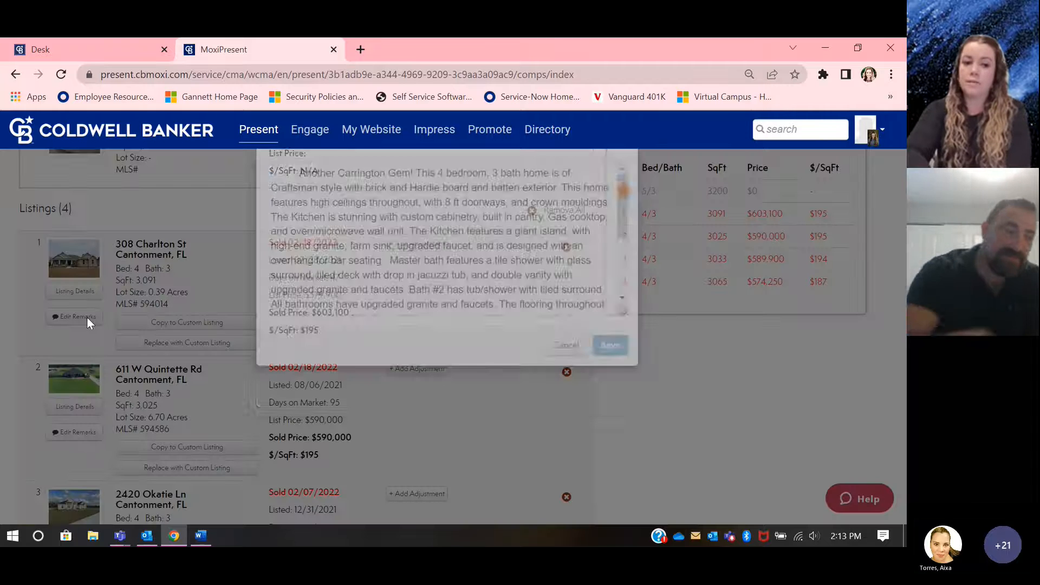
{"action": "scroll", "coordinate": [401, 277], "scroll_direction": "down", "scroll_amount": 5}
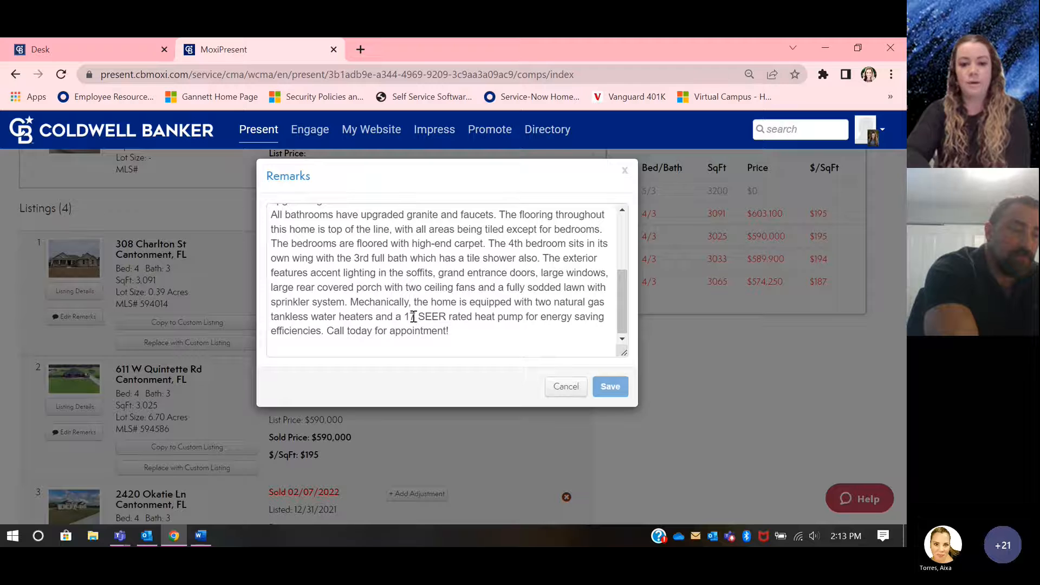
{"action": "right_click", "coordinate": [547, 379]}
{"action": "key", "text": "Escape"}
{"action": "left_click", "coordinate": [552, 386]}
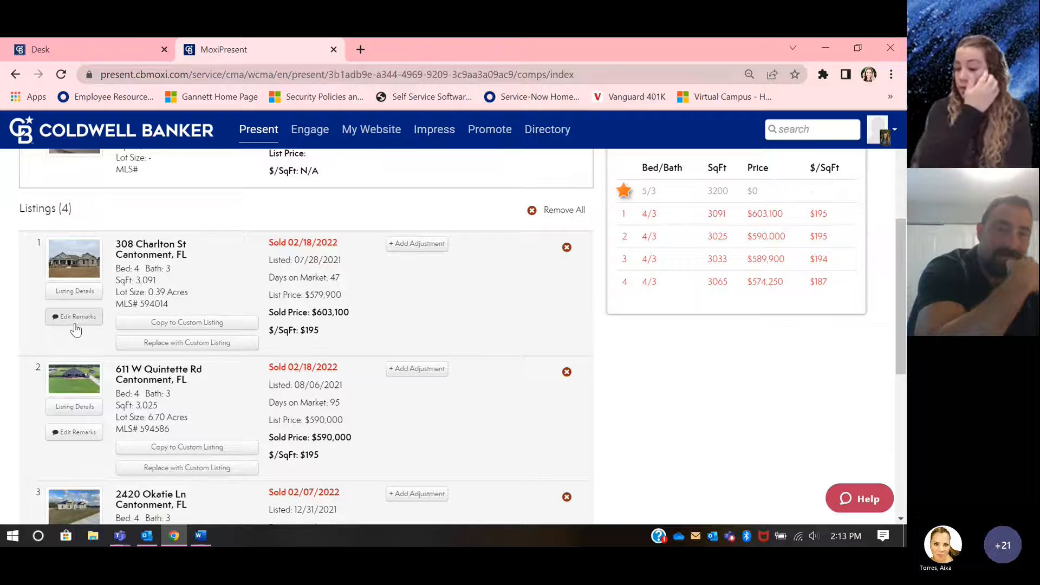
Step: View the second comparable's listing details, including its photos, property features, remarks and map location, and close them
{"action": "scroll", "coordinate": [76, 331], "scroll_direction": "down", "scroll_amount": 1}
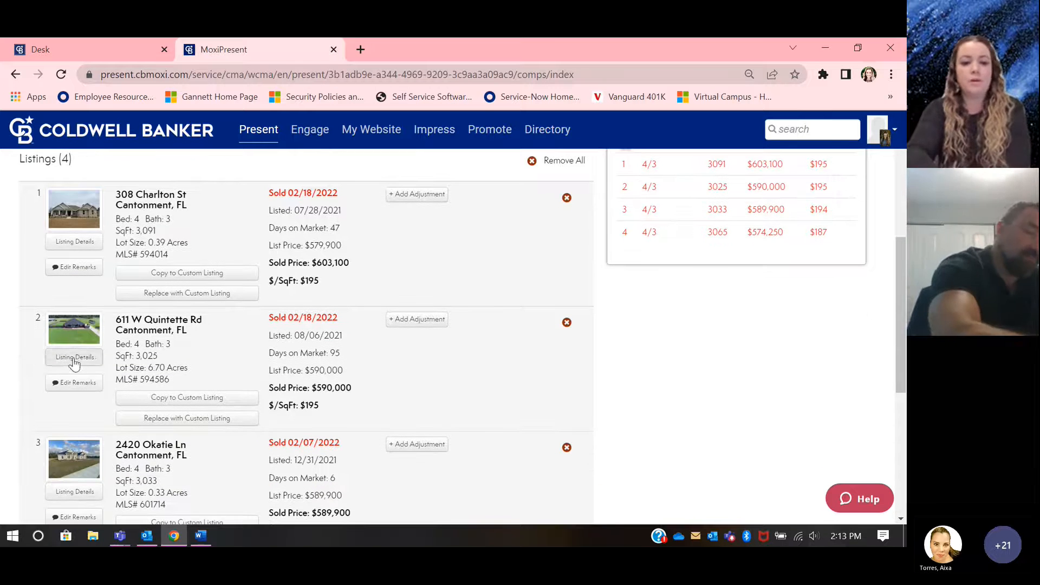
{"action": "left_click", "coordinate": [75, 357]}
{"action": "scroll", "coordinate": [603, 298], "scroll_direction": "down", "scroll_amount": 1}
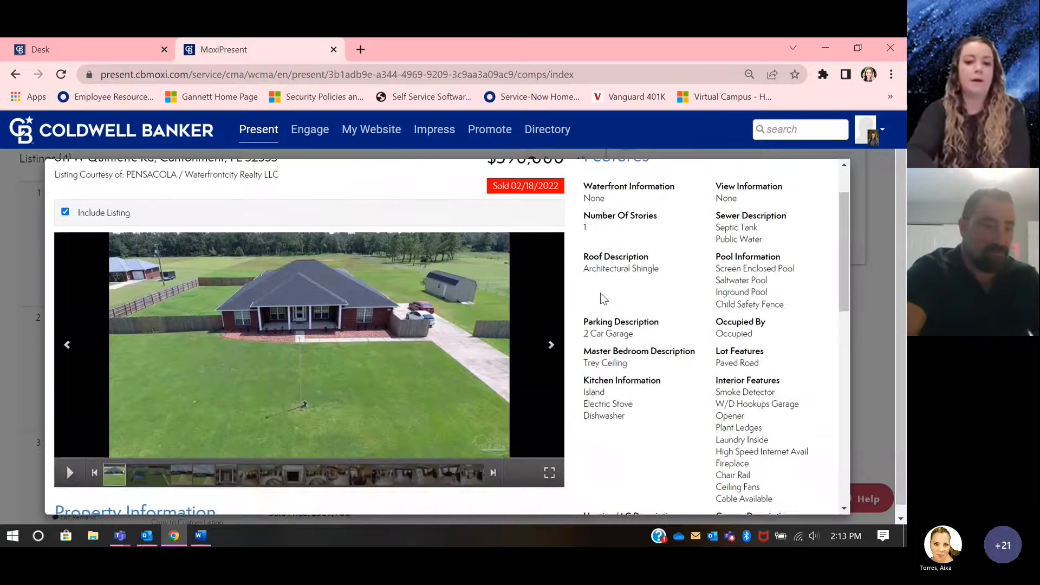
{"action": "left_click", "coordinate": [552, 340]}
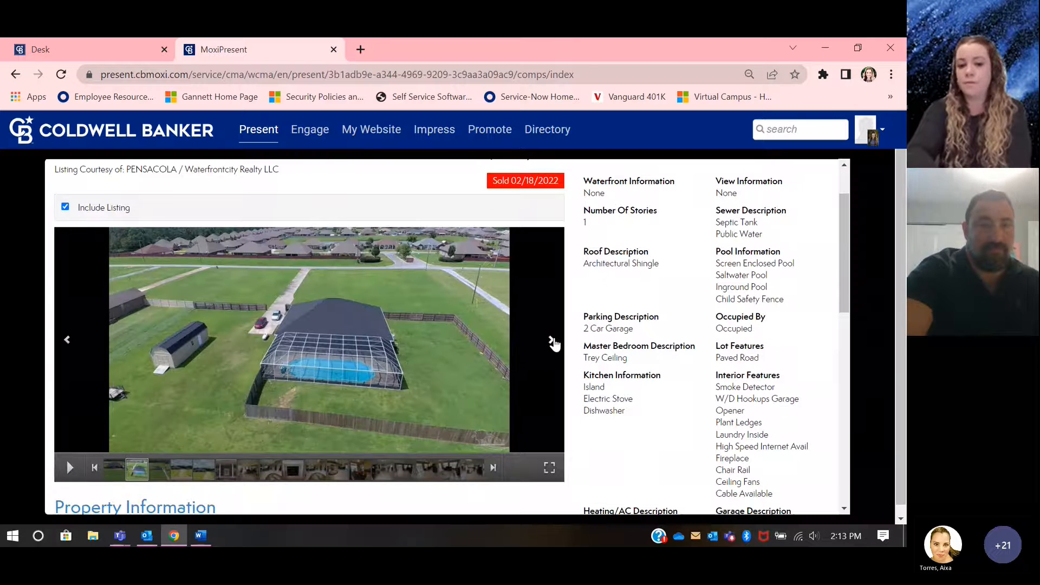
{"action": "left_click", "coordinate": [552, 341]}
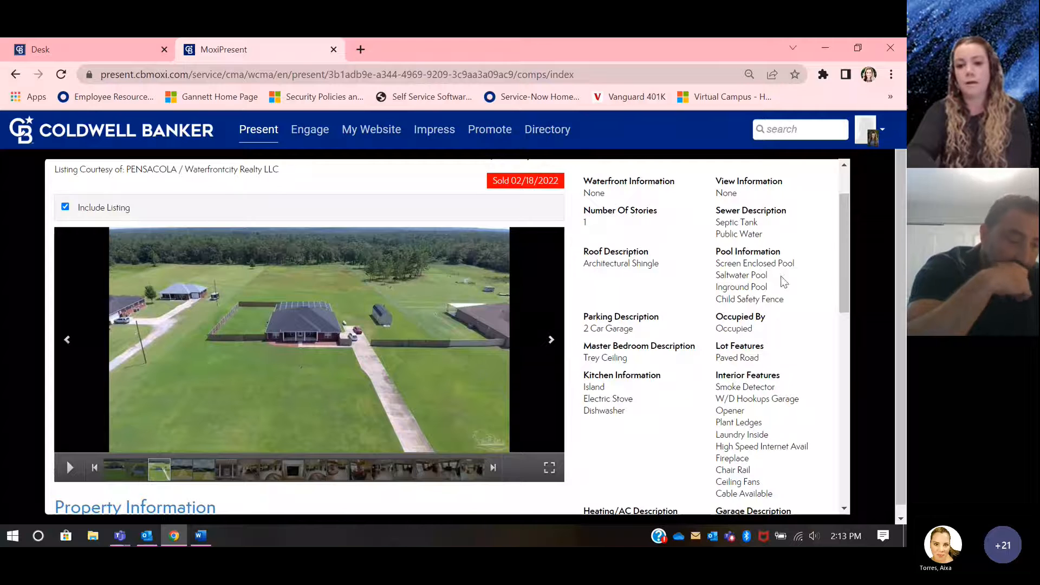
{"action": "scroll", "coordinate": [817, 306], "scroll_direction": "down", "scroll_amount": 7}
{"action": "scroll", "coordinate": [819, 308], "scroll_direction": "down", "scroll_amount": 3}
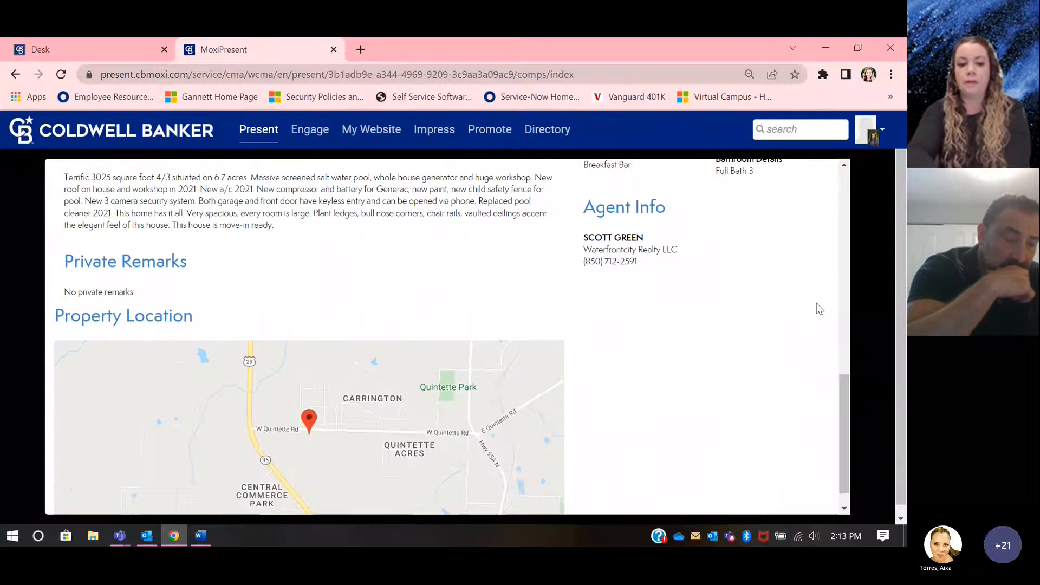
{"action": "left_click", "coordinate": [874, 263]}
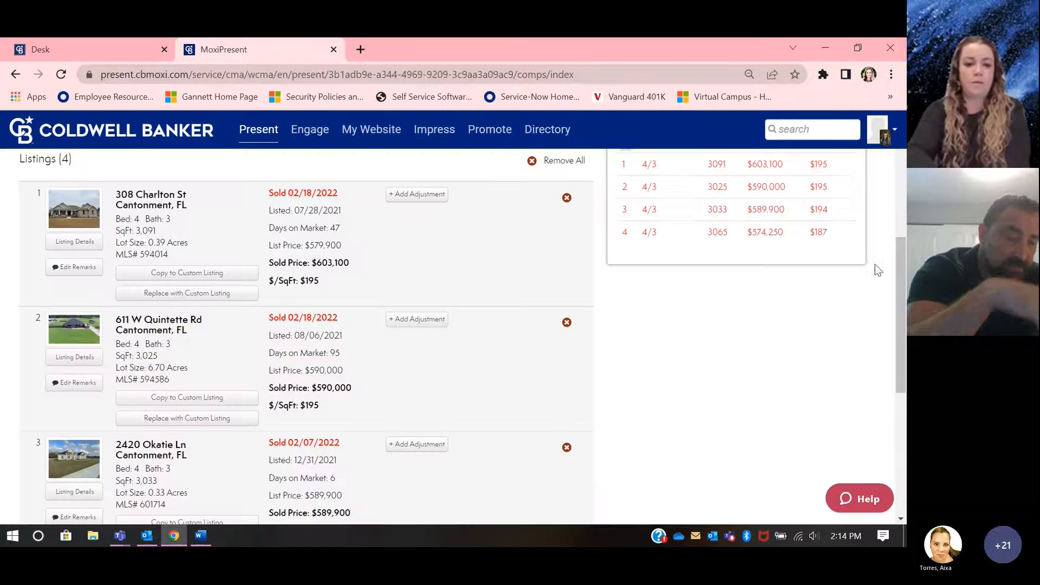
Step: Look over the remaining comparables and the options for adding custom or more listings to the display order
{"action": "scroll", "coordinate": [295, 401], "scroll_direction": "down", "scroll_amount": 2}
{"action": "scroll", "coordinate": [295, 400], "scroll_direction": "down", "scroll_amount": 1}
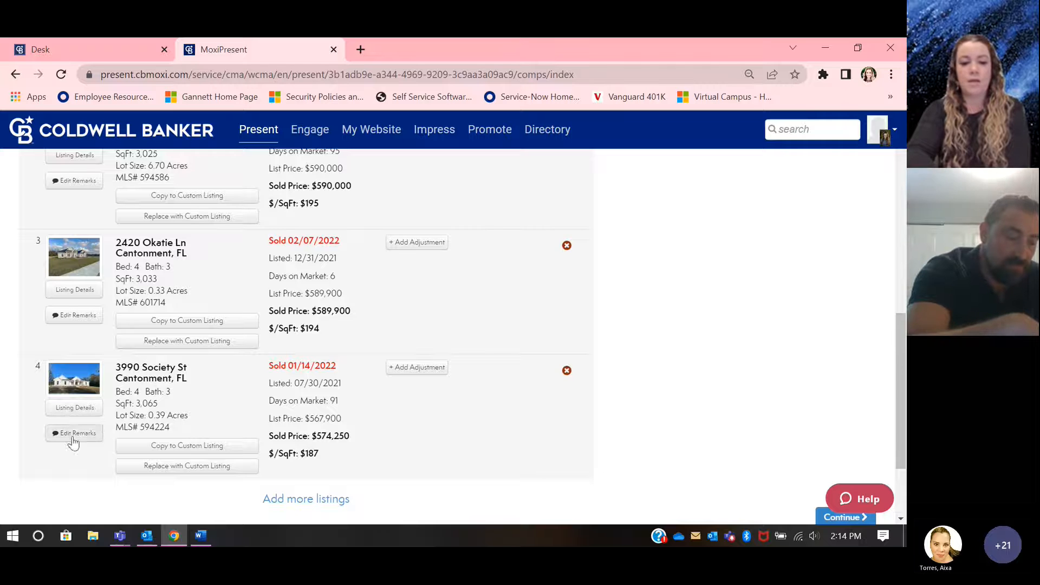
{"action": "scroll", "coordinate": [398, 349], "scroll_direction": "up", "scroll_amount": 10}
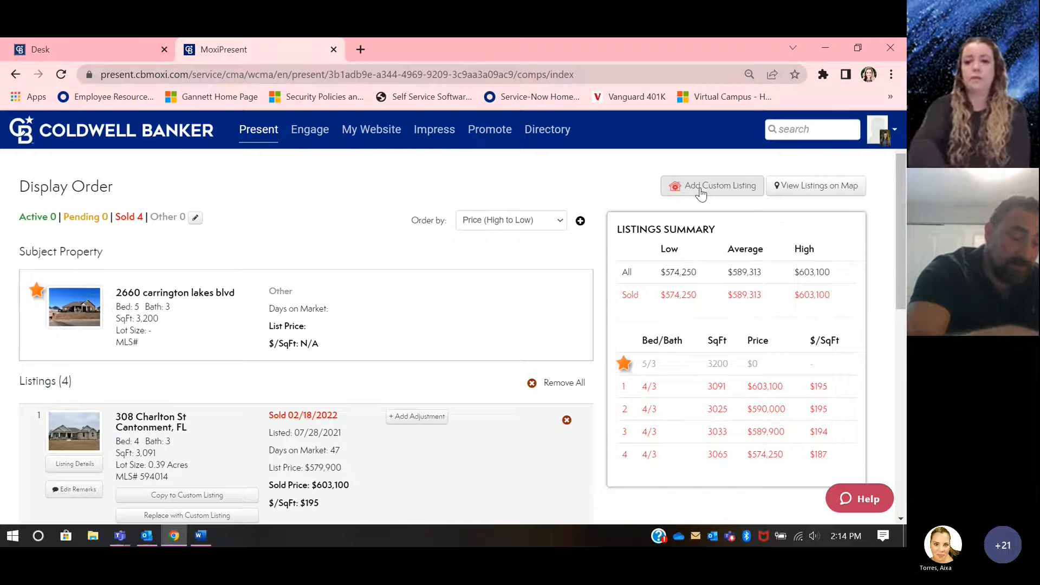
{"action": "scroll", "coordinate": [705, 282], "scroll_direction": "down", "scroll_amount": 15}
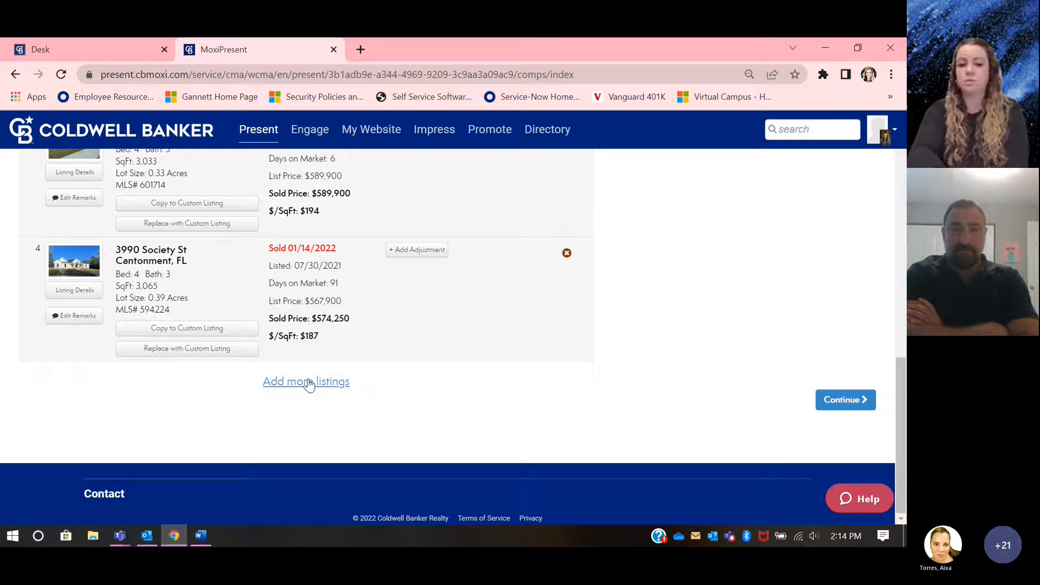
Step: Reopen the comparable search for adding more listings and continue back to the display order with the same selection
{"action": "left_click", "coordinate": [307, 382]}
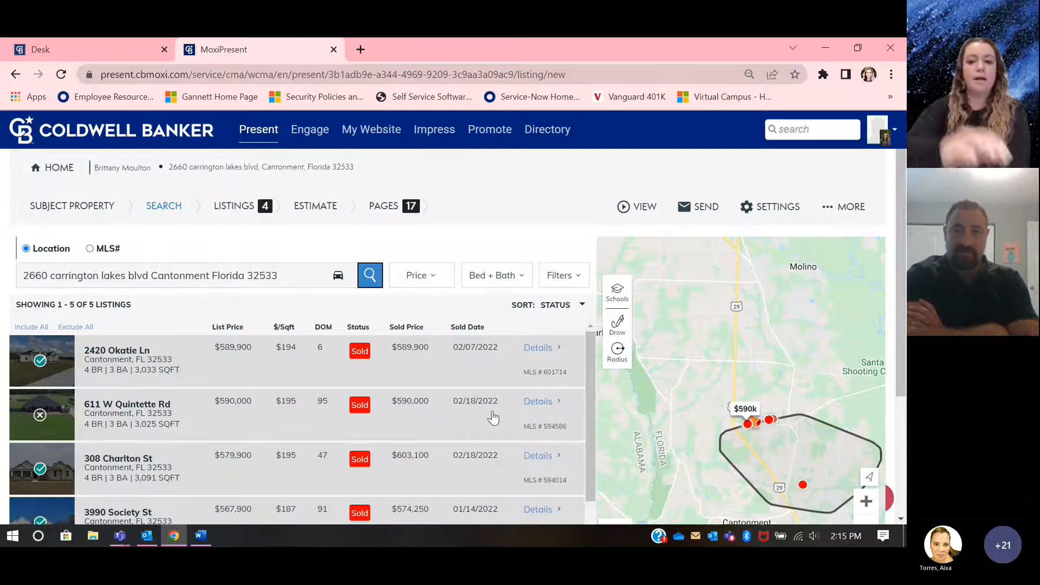
{"action": "left_click", "coordinate": [493, 417]}
{"action": "scroll", "coordinate": [758, 352], "scroll_direction": "down", "scroll_amount": 3}
{"action": "right_click", "coordinate": [864, 408]}
{"action": "left_click", "coordinate": [865, 406]}
{"action": "left_click", "coordinate": [861, 406]}
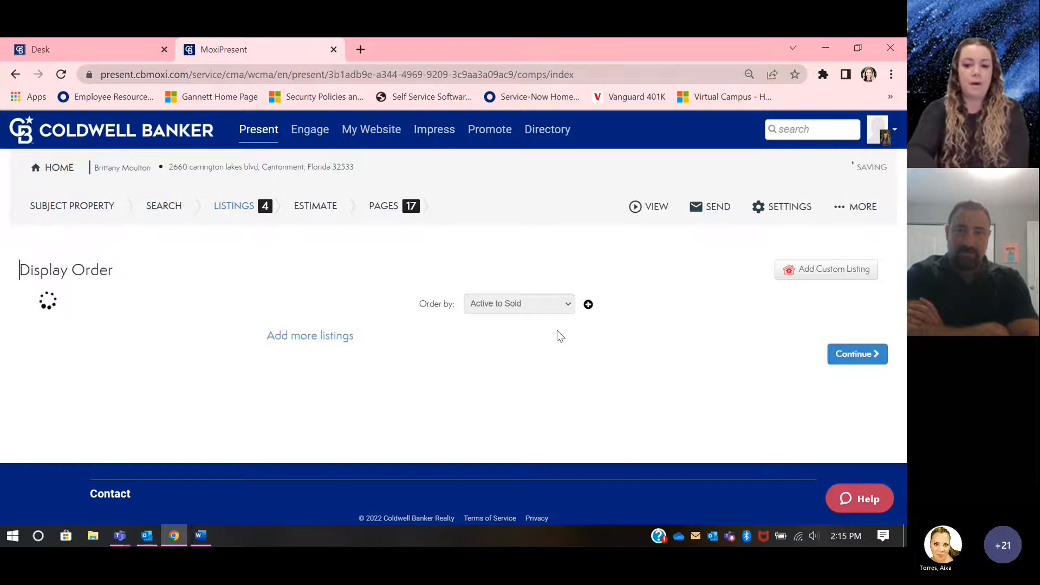
Step: Review the subject property, the selected comparables and the listings summary in the display order
{"action": "scroll", "coordinate": [556, 329], "scroll_direction": "down", "scroll_amount": 3}
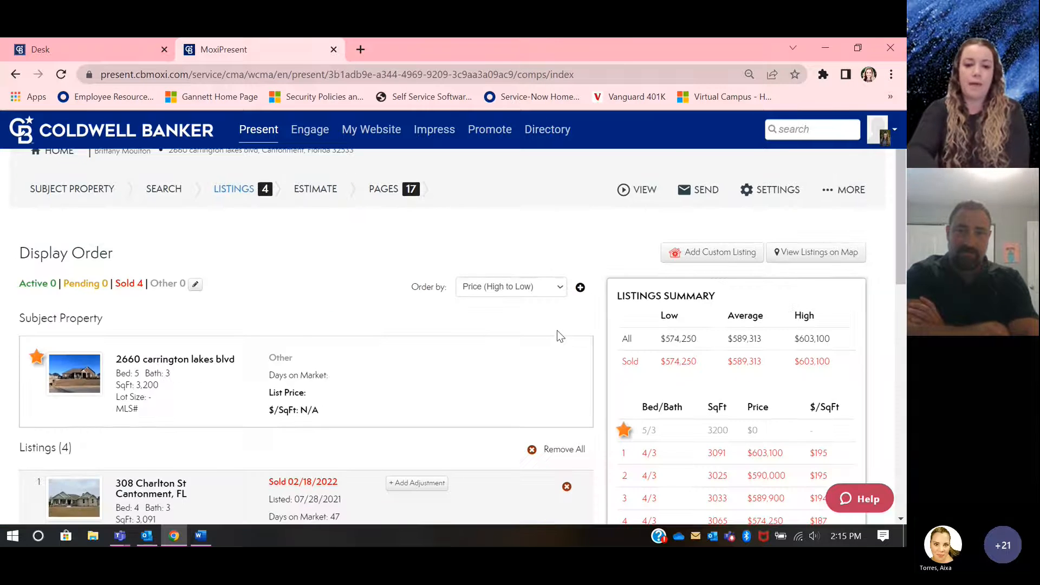
{"action": "scroll", "coordinate": [558, 336], "scroll_direction": "down", "scroll_amount": 4}
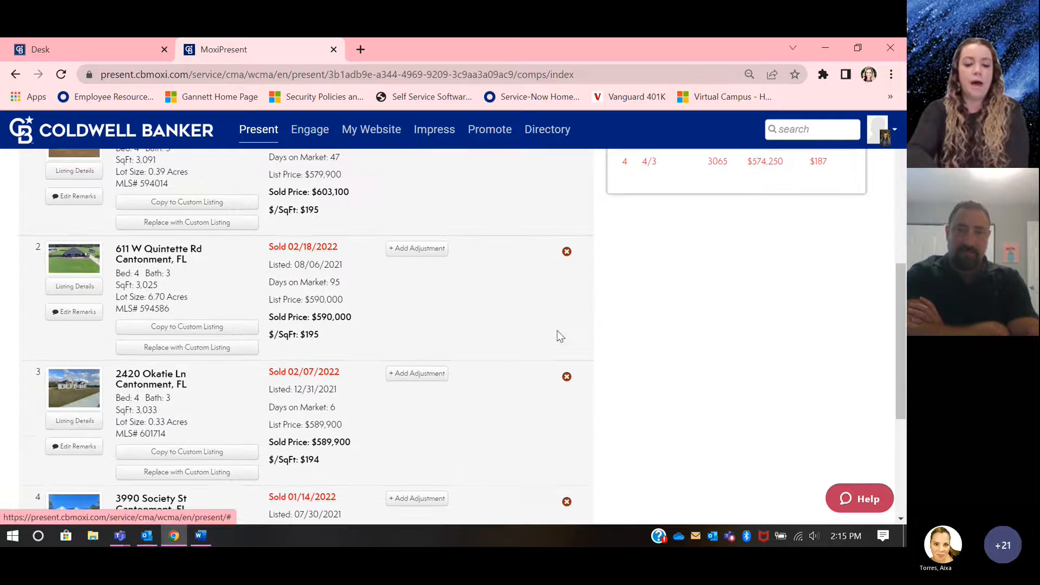
{"action": "scroll", "coordinate": [558, 337], "scroll_direction": "down", "scroll_amount": 1}
{"action": "scroll", "coordinate": [698, 425], "scroll_direction": "down", "scroll_amount": 1}
{"action": "scroll", "coordinate": [697, 426], "scroll_direction": "up", "scroll_amount": 5}
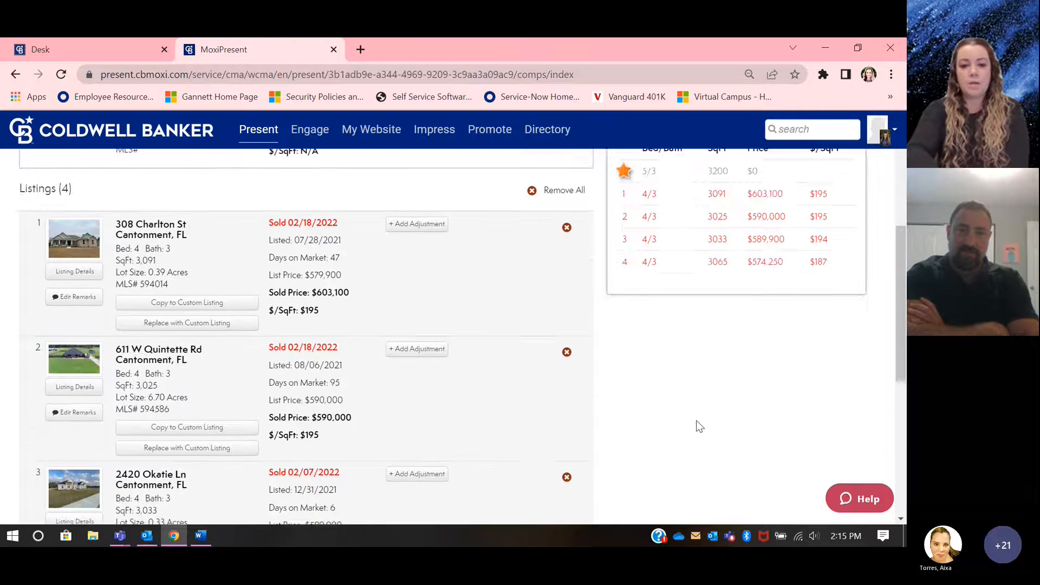
{"action": "scroll", "coordinate": [697, 426], "scroll_direction": "up", "scroll_amount": 1}
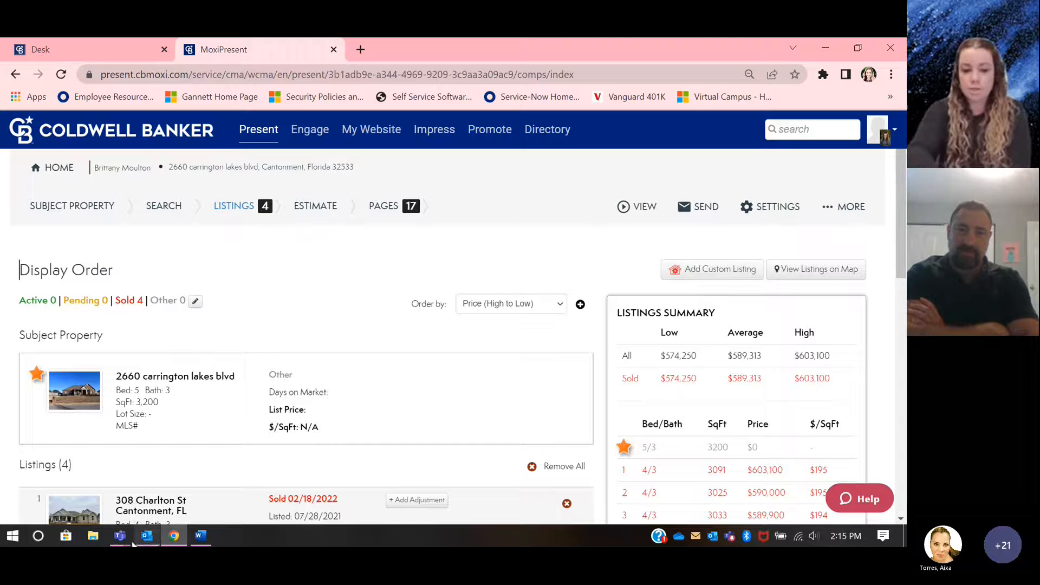
Step: Switch to the Teams meeting window, check the meeting chat for messages, and return to MoxiPresent
{"action": "mouse_move", "coordinate": [123, 538]}
{"action": "left_click", "coordinate": [223, 466]}
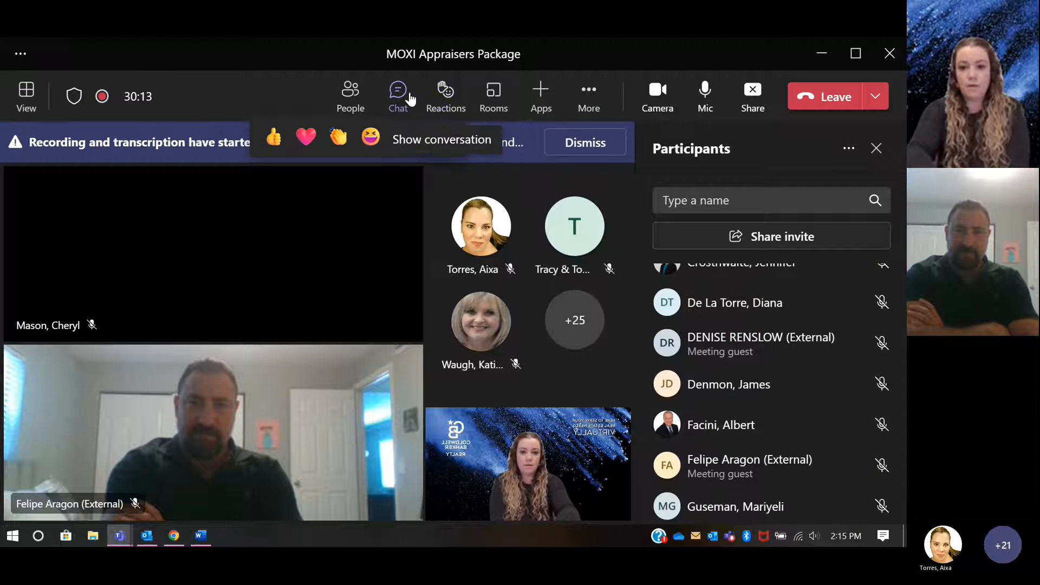
{"action": "left_click", "coordinate": [409, 96]}
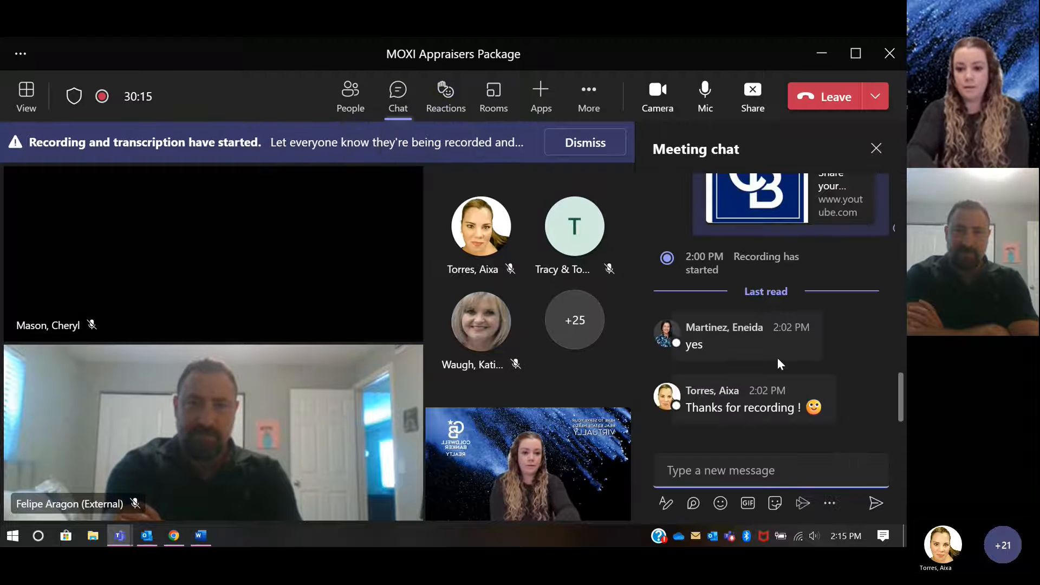
{"action": "mouse_move", "coordinate": [780, 364]}
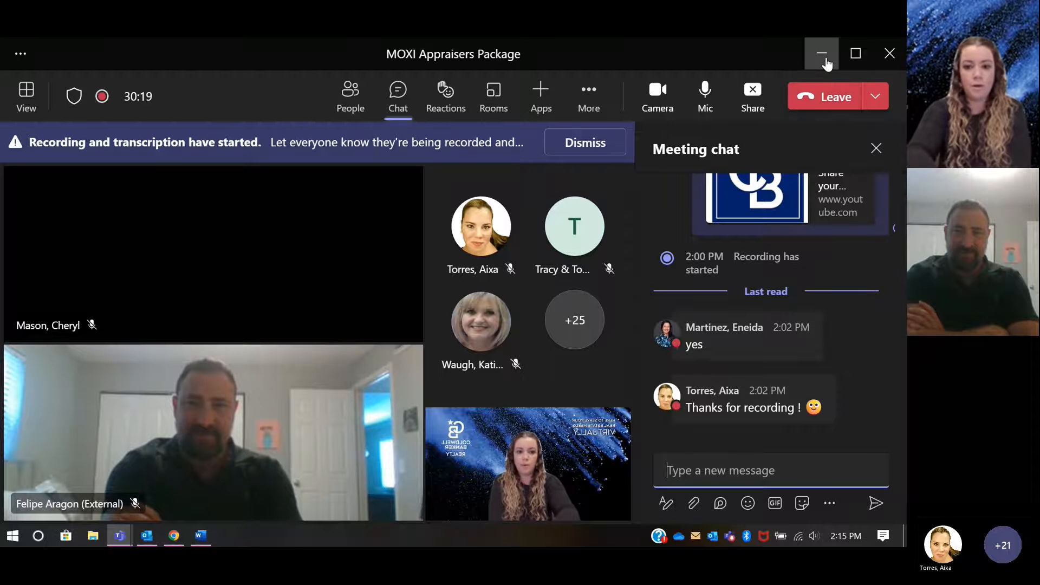
{"action": "right_click", "coordinate": [826, 64]}
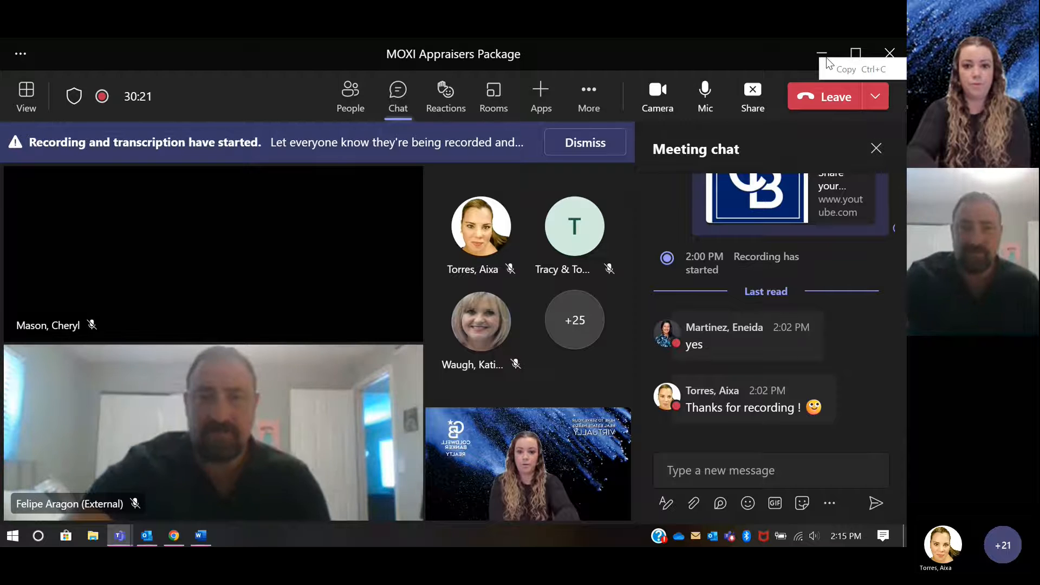
{"action": "left_click", "coordinate": [822, 55]}
{"action": "left_click", "coordinate": [822, 56]}
Step: Continue from the display order of the selected listings to the estimated pricing
{"action": "scroll", "coordinate": [746, 360], "scroll_direction": "down", "scroll_amount": 2}
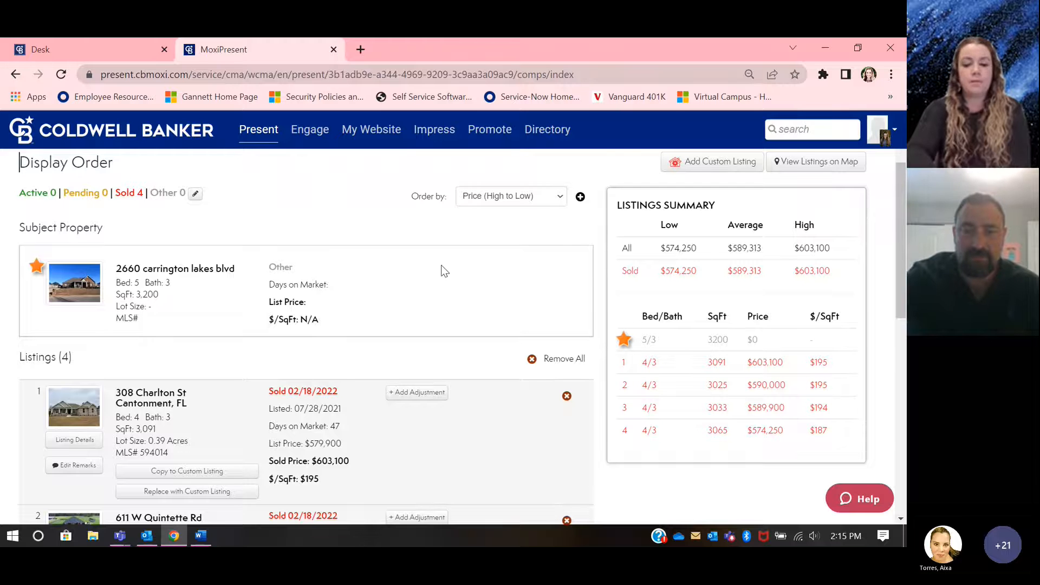
{"action": "scroll", "coordinate": [412, 262], "scroll_direction": "down", "scroll_amount": 2}
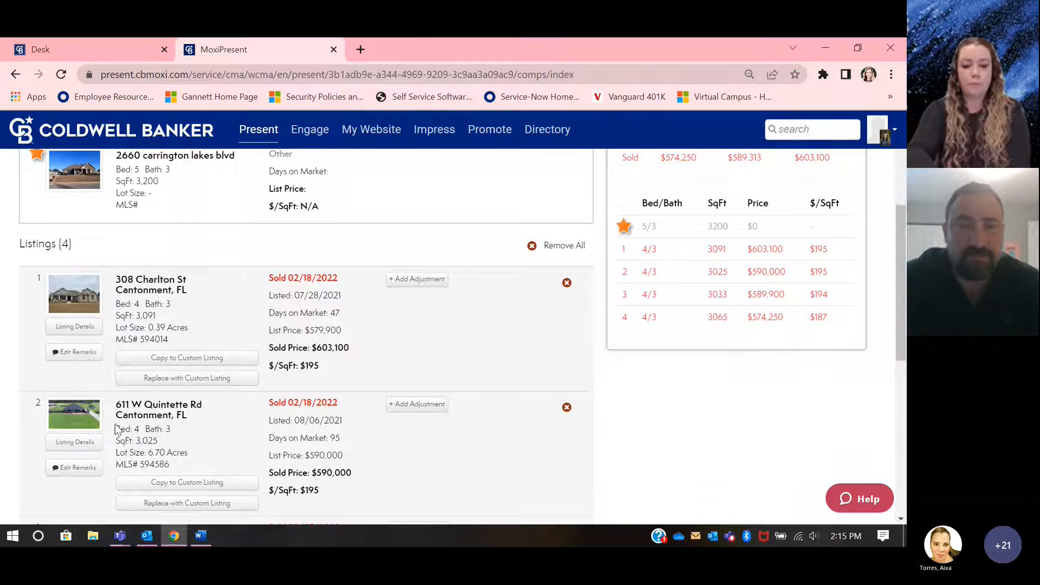
{"action": "scroll", "coordinate": [117, 429], "scroll_direction": "down", "scroll_amount": 3}
{"action": "scroll", "coordinate": [119, 426], "scroll_direction": "down", "scroll_amount": 4}
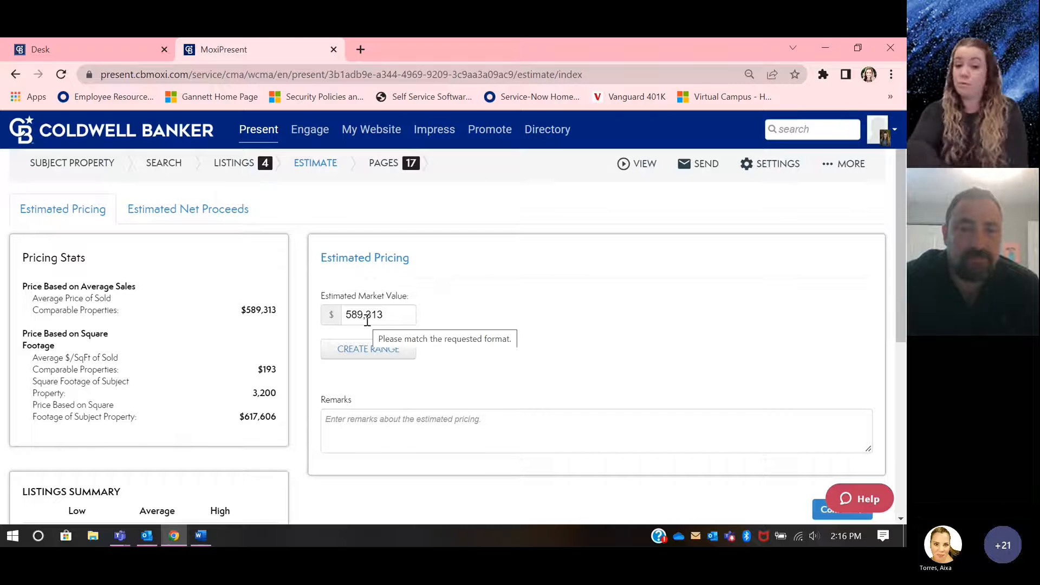
Step: Create an estimated market value range calculated at 2% and apply it to the estimated pricing
{"action": "left_click", "coordinate": [363, 355]}
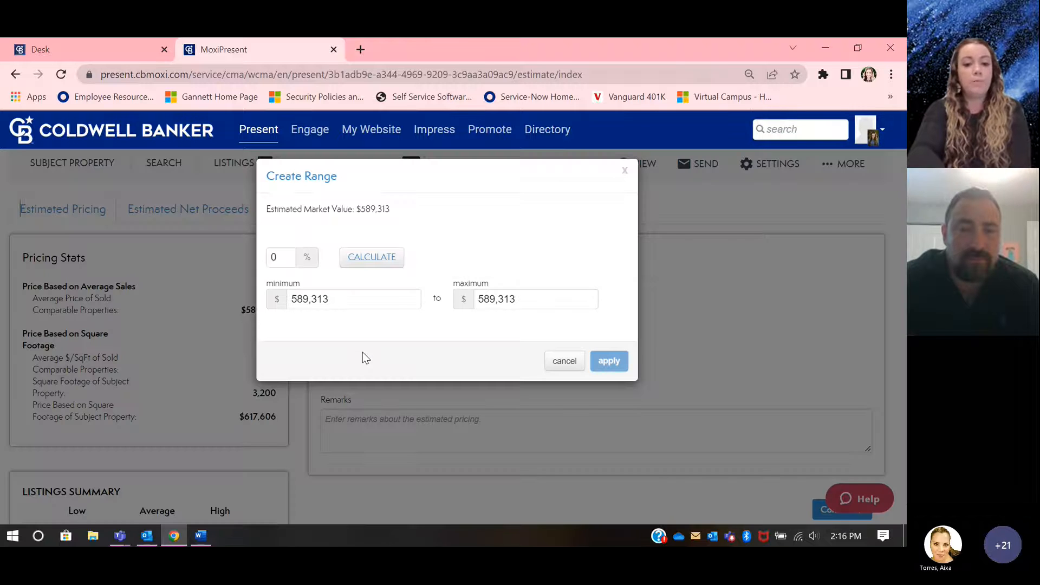
{"action": "left_click", "coordinate": [294, 260]}
{"action": "key", "text": "BackSpace"}
{"action": "type", "text": "2"}
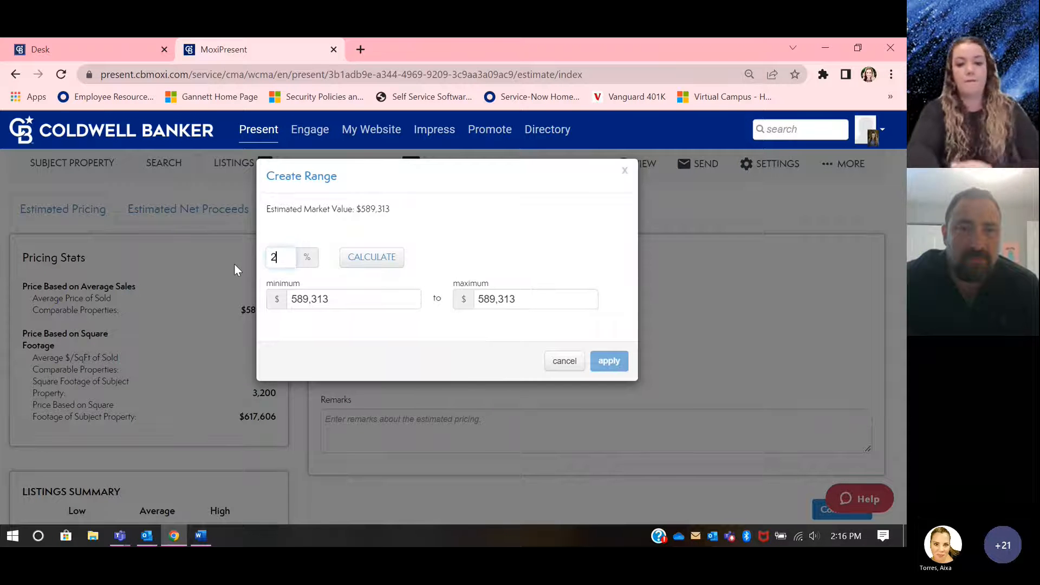
{"action": "left_click", "coordinate": [362, 261]}
{"action": "left_click", "coordinate": [608, 361]}
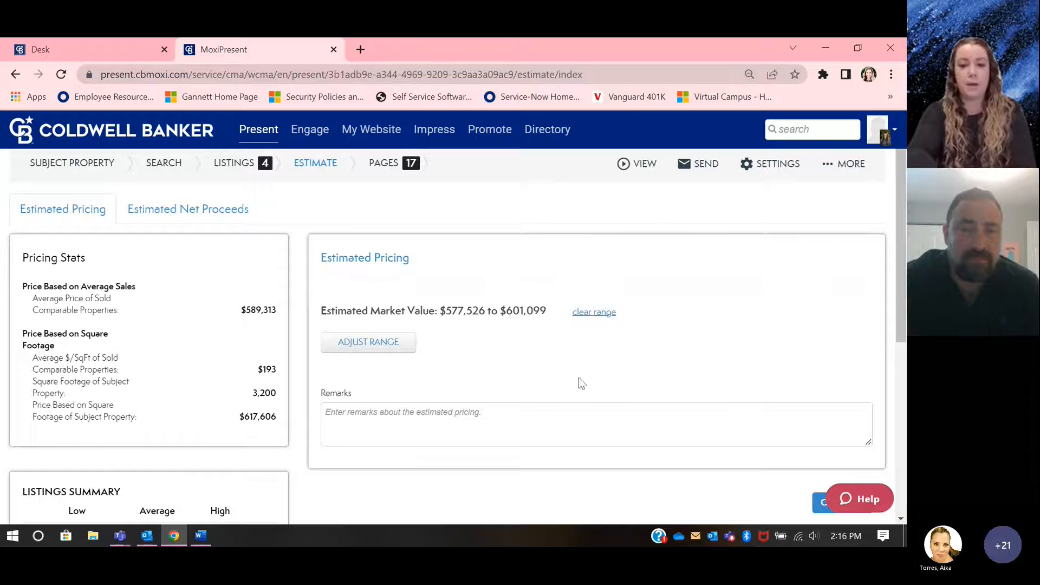
Step: Leave the estimated pricing remarks blank and continue to the presentation pages, showing the cover page
{"action": "scroll", "coordinate": [452, 353], "scroll_direction": "down", "scroll_amount": 1}
{"action": "left_click", "coordinate": [404, 391]}
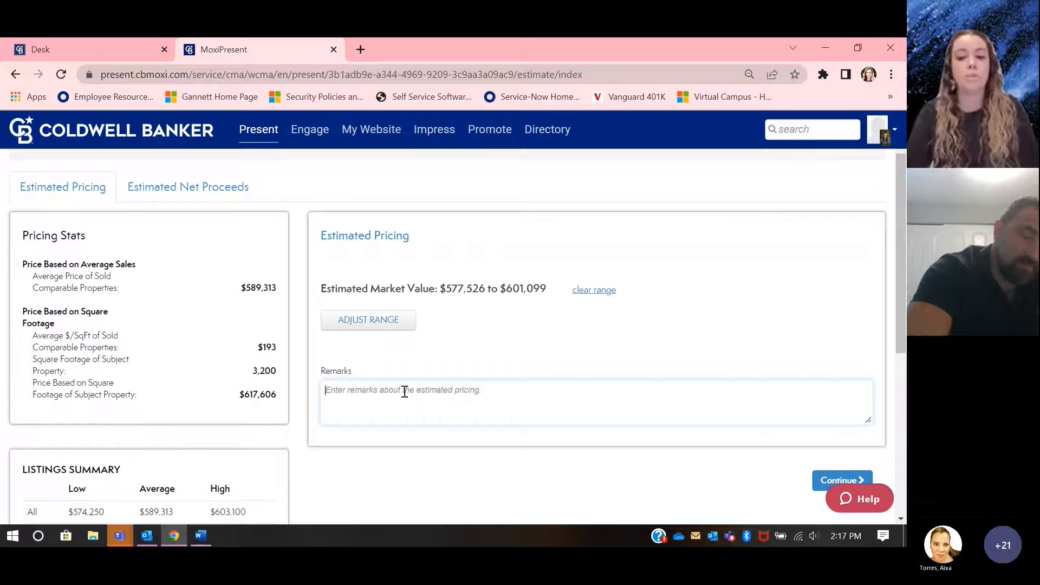
{"action": "scroll", "coordinate": [405, 393], "scroll_direction": "down", "scroll_amount": 1}
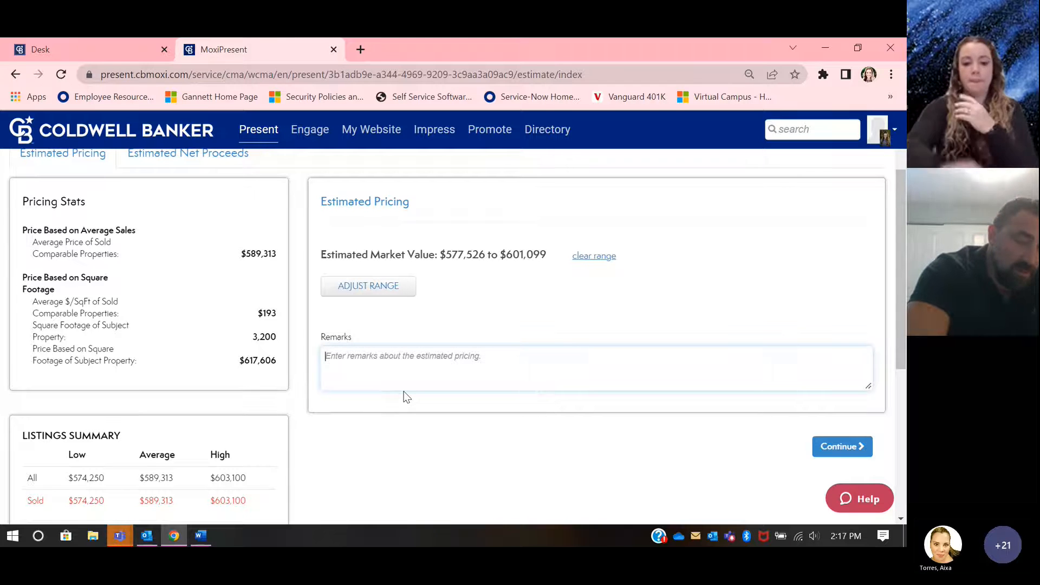
{"action": "scroll", "coordinate": [405, 397], "scroll_direction": "down", "scroll_amount": 1}
{"action": "left_click", "coordinate": [849, 382]}
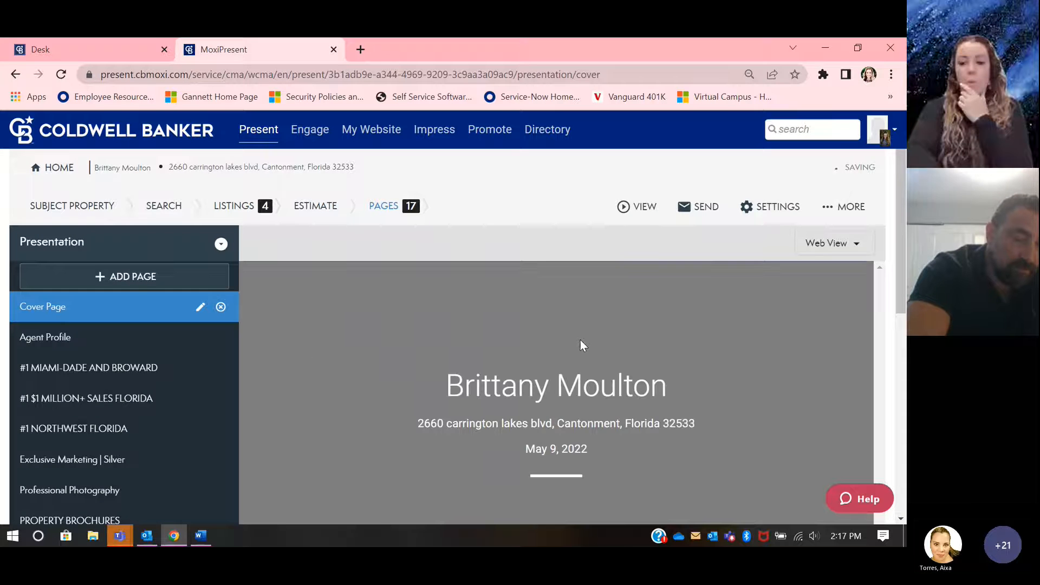
{"action": "scroll", "coordinate": [295, 344], "scroll_direction": "down", "scroll_amount": 1}
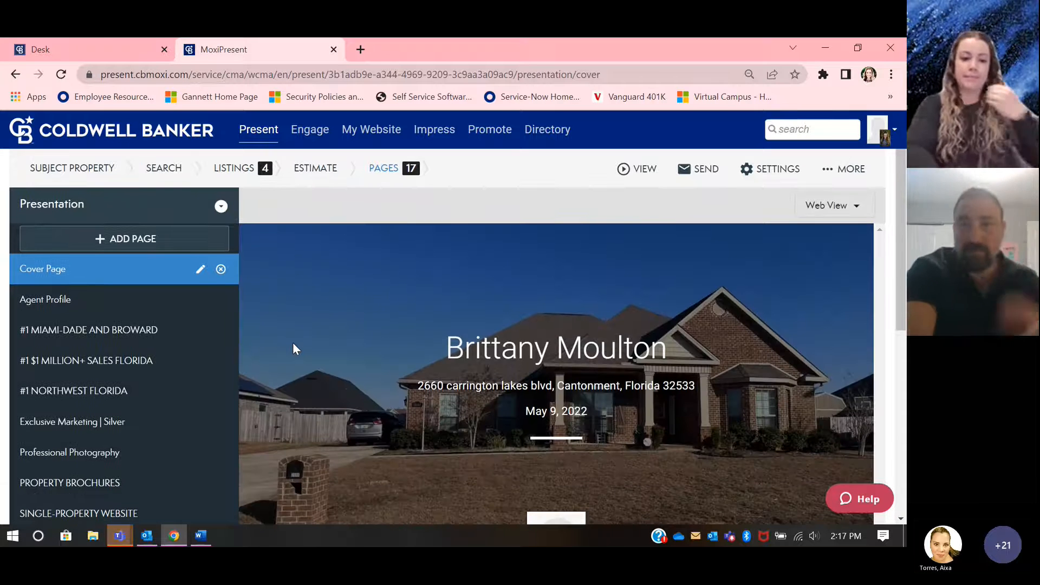
Step: Add the Property Summary, Listing Location Map and Listing Overview report pages from the library to the presentation
{"action": "scroll", "coordinate": [293, 343], "scroll_direction": "down", "scroll_amount": 2}
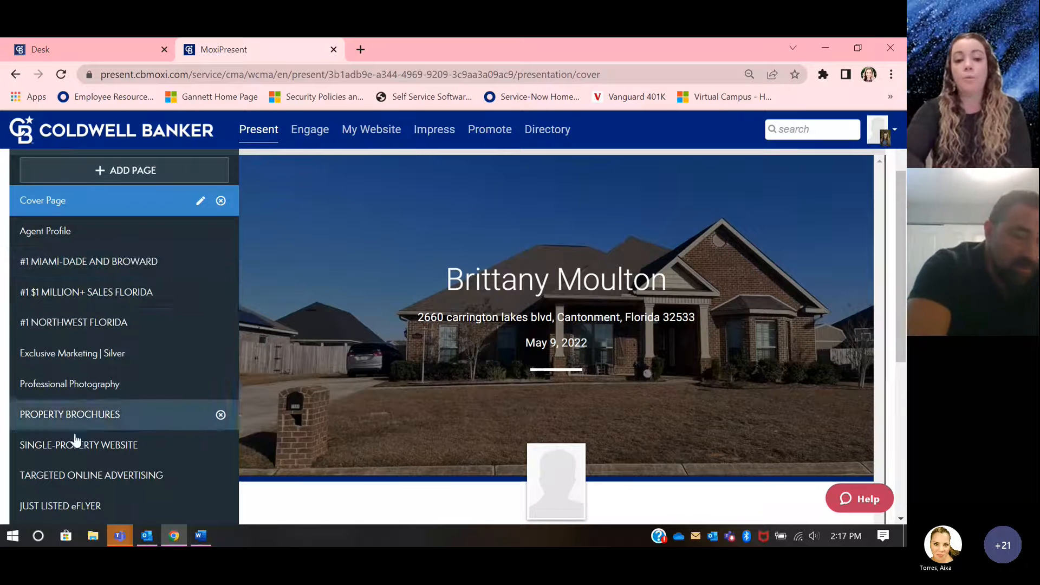
{"action": "scroll", "coordinate": [82, 429], "scroll_direction": "up", "scroll_amount": 1}
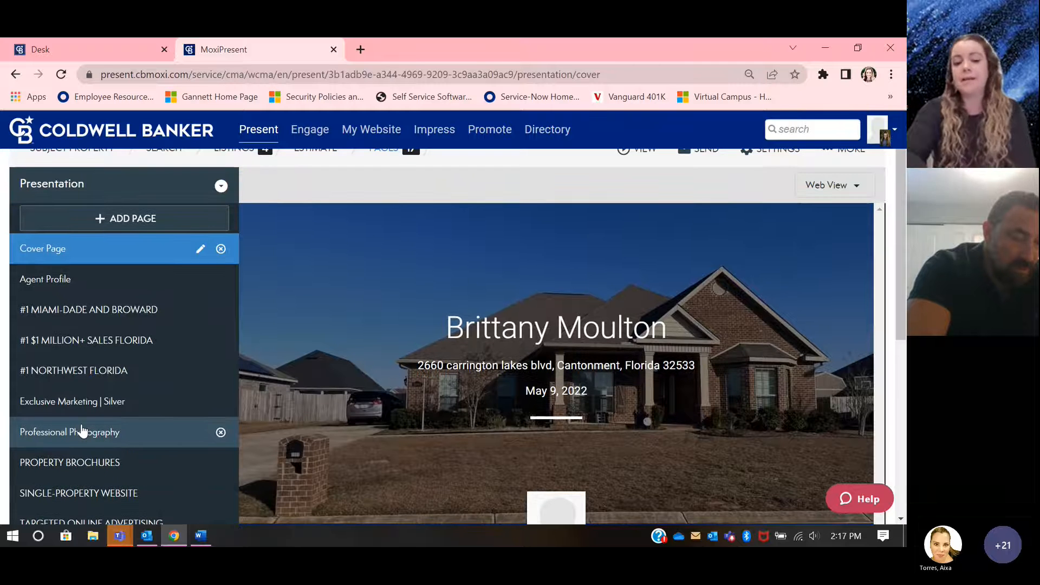
{"action": "left_click", "coordinate": [145, 226]}
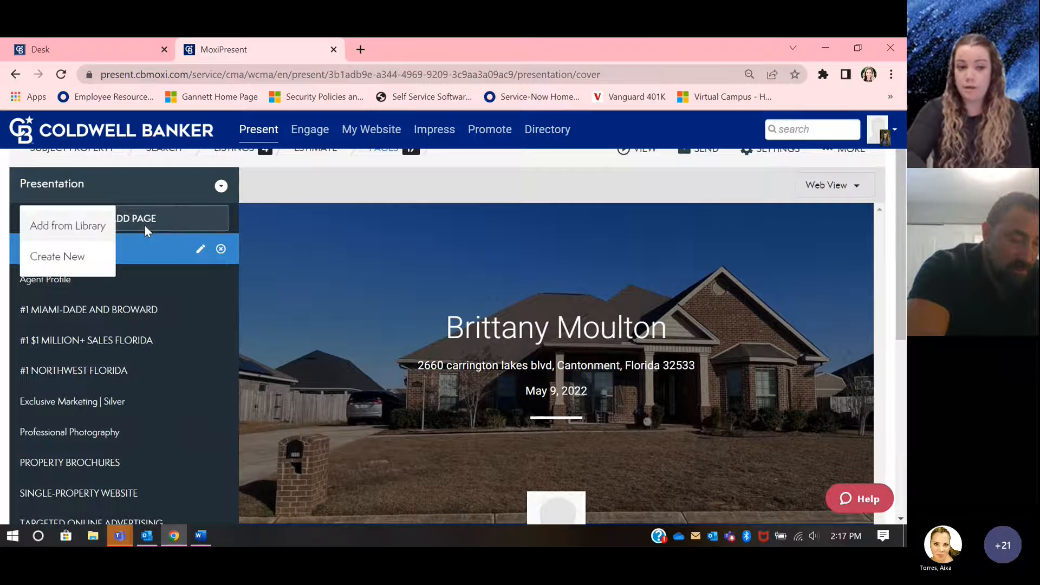
{"action": "left_click", "coordinate": [98, 233]}
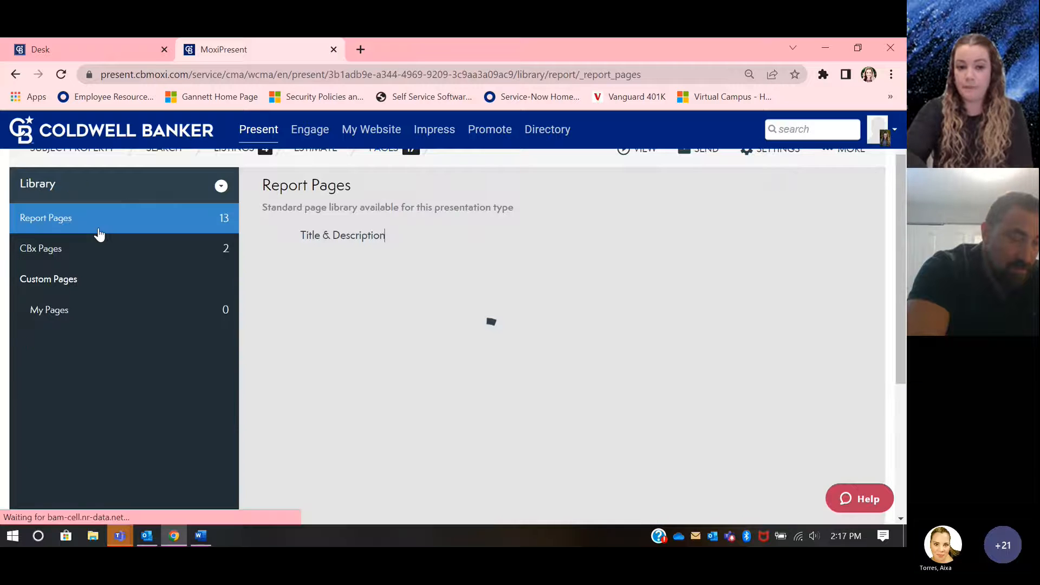
{"action": "scroll", "coordinate": [408, 290], "scroll_direction": "down", "scroll_amount": 1}
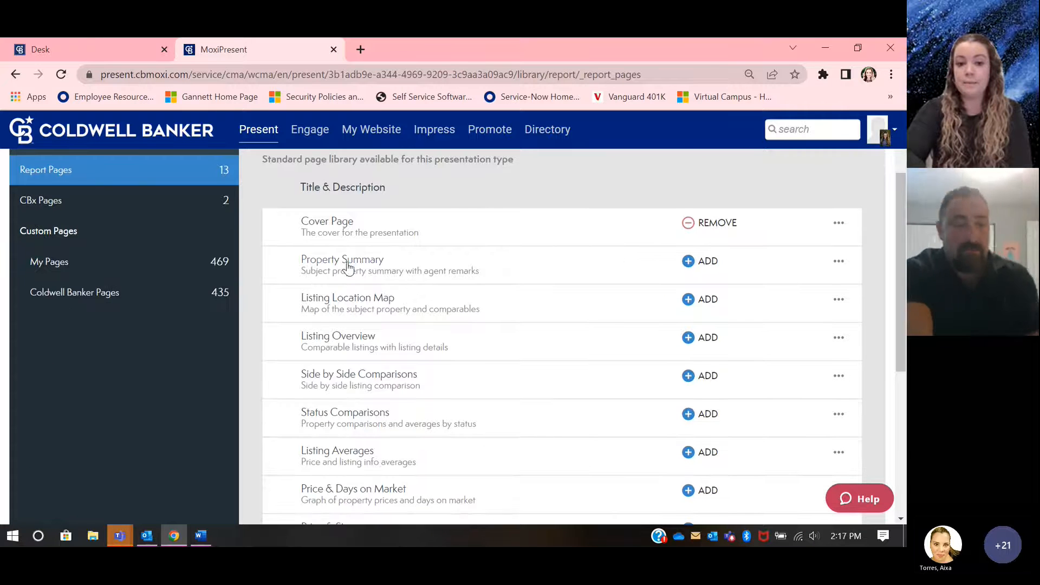
{"action": "left_click", "coordinate": [687, 261]}
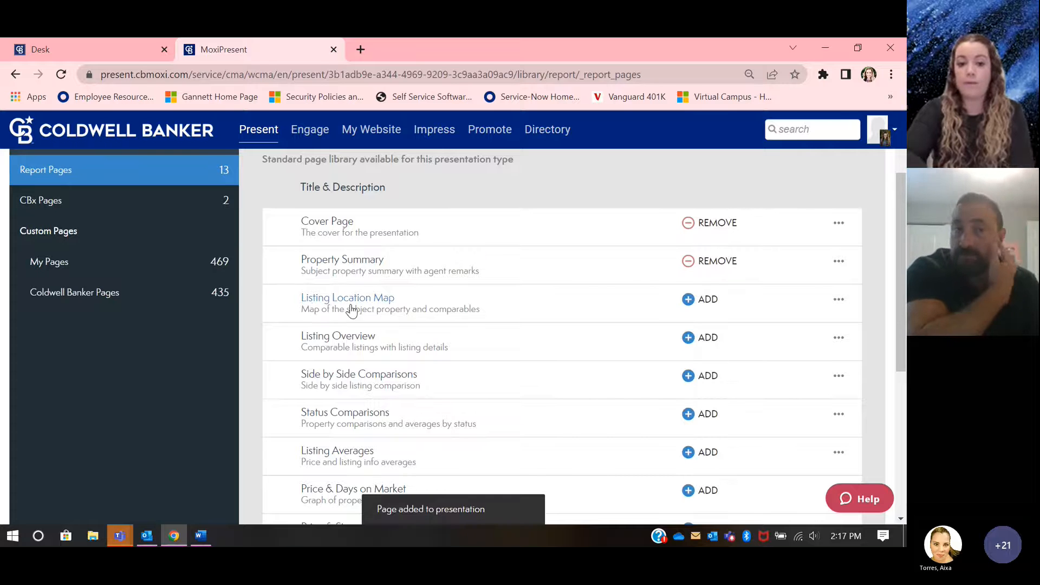
{"action": "left_click", "coordinate": [698, 299]}
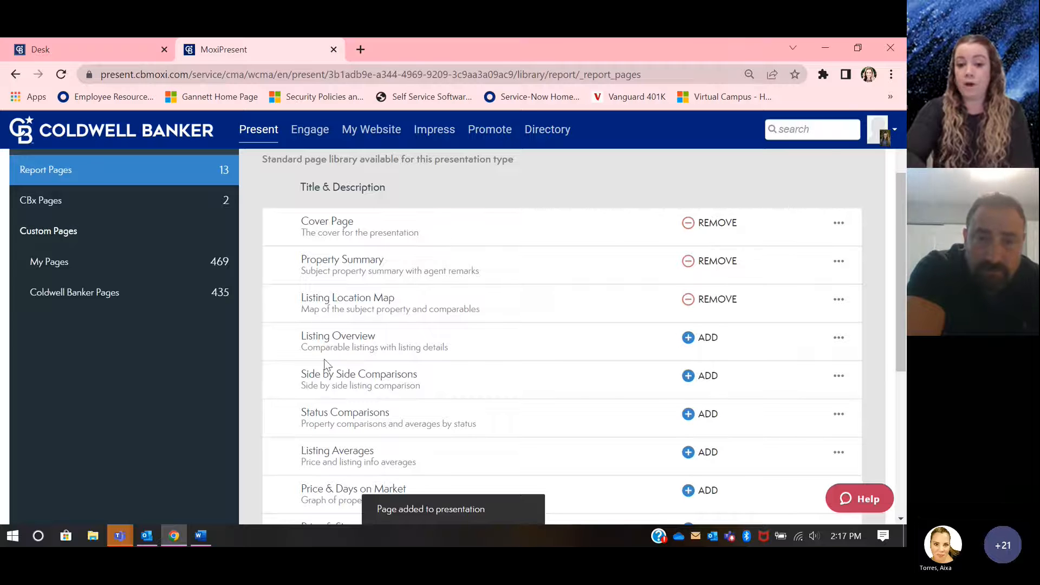
{"action": "left_click", "coordinate": [696, 339]}
Step: Add the Side by Side Comparisons, Status Comparisons and Listing Averages report pages to the presentation
{"action": "scroll", "coordinate": [649, 333], "scroll_direction": "down", "scroll_amount": 1}
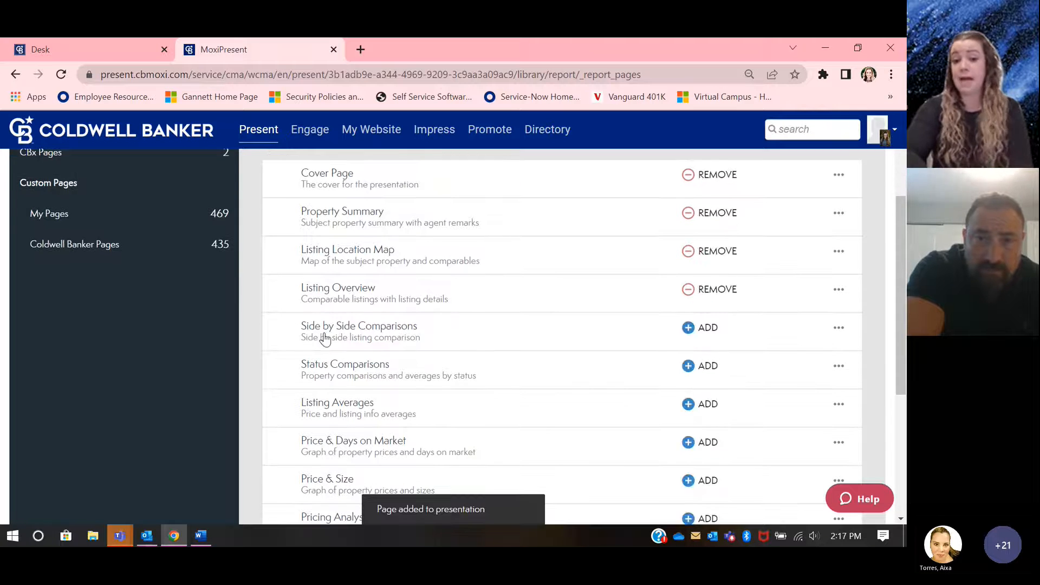
{"action": "left_click", "coordinate": [684, 339]}
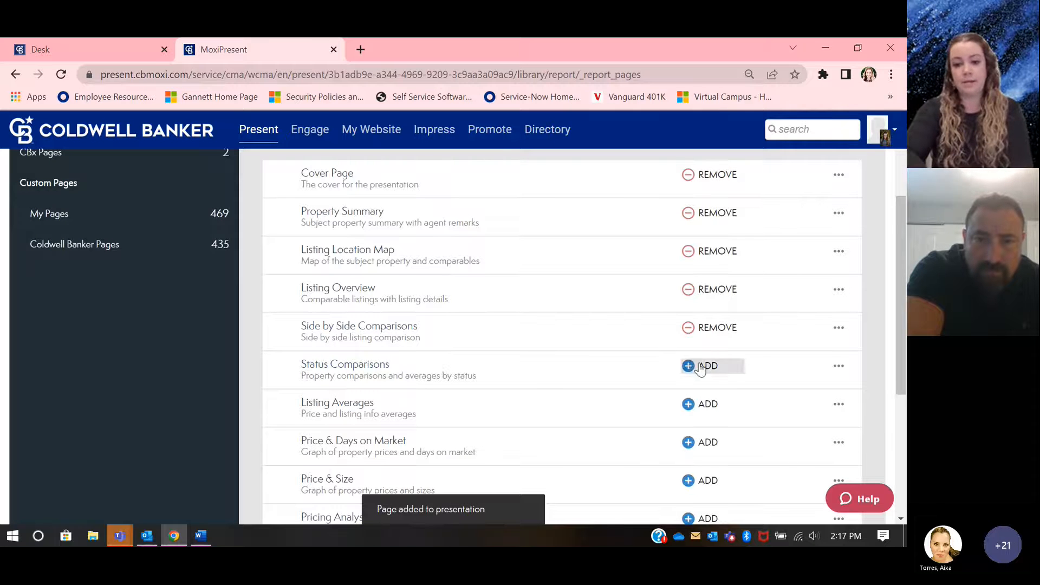
{"action": "left_click", "coordinate": [701, 367]}
{"action": "scroll", "coordinate": [430, 396], "scroll_direction": "down", "scroll_amount": 1}
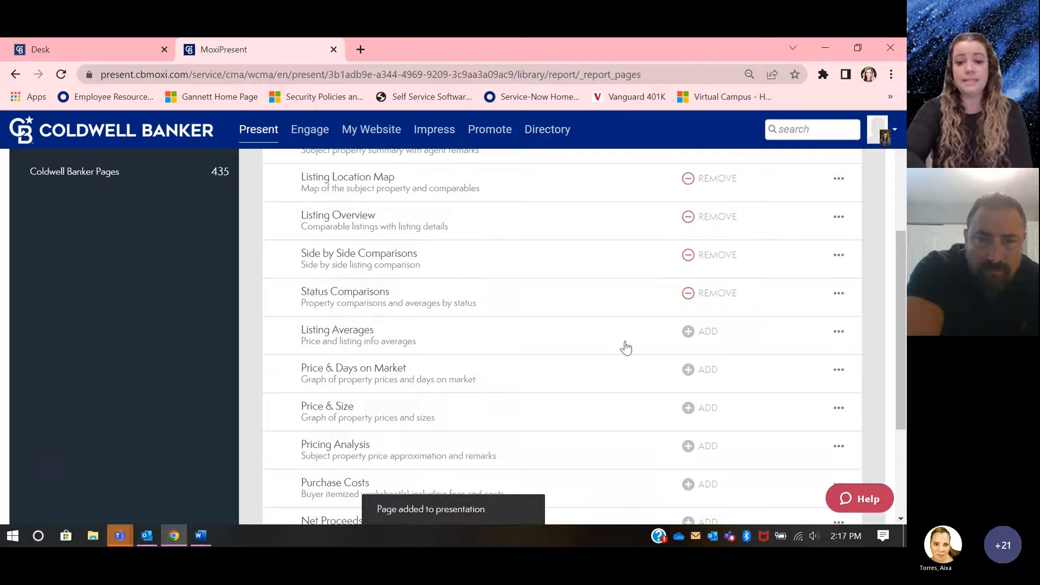
{"action": "left_click", "coordinate": [703, 339]}
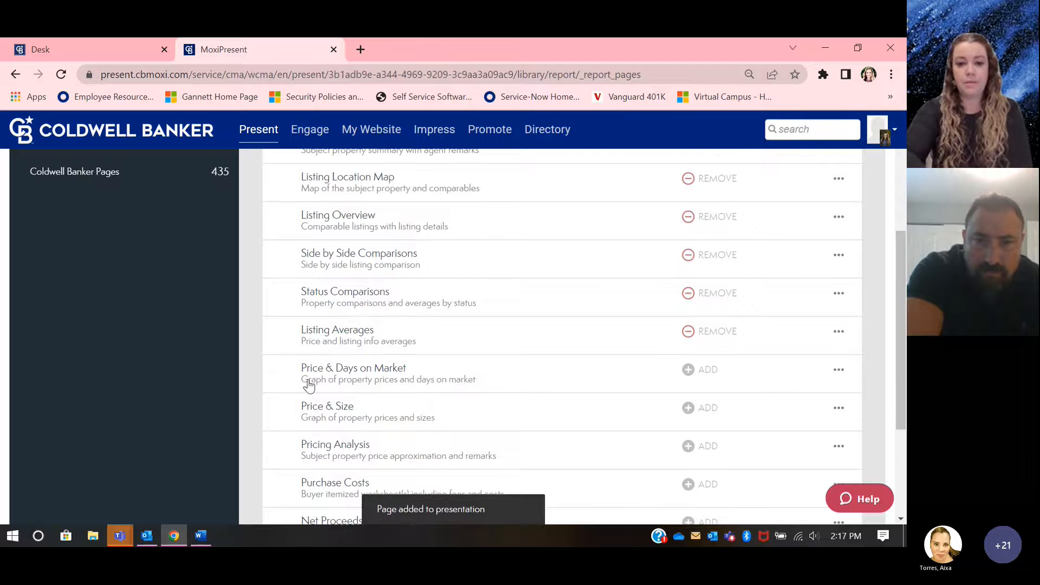
Step: Add the Price & Days on Market, Price & Size and Pricing Analysis report pages to the presentation
{"action": "scroll", "coordinate": [308, 385], "scroll_direction": "down", "scroll_amount": 1}
{"action": "left_click", "coordinate": [699, 345]}
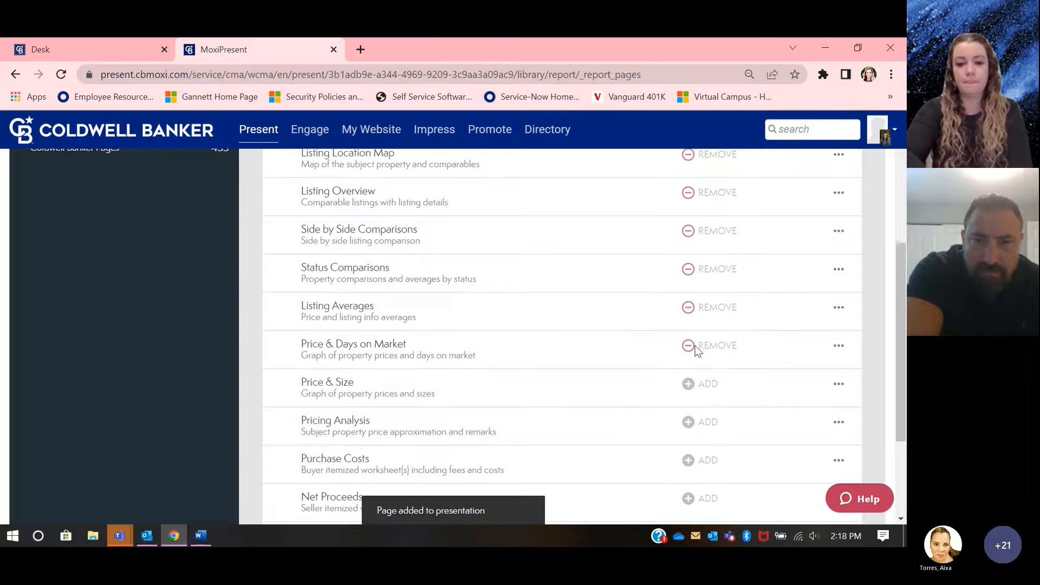
{"action": "scroll", "coordinate": [372, 393], "scroll_direction": "down", "scroll_amount": 1}
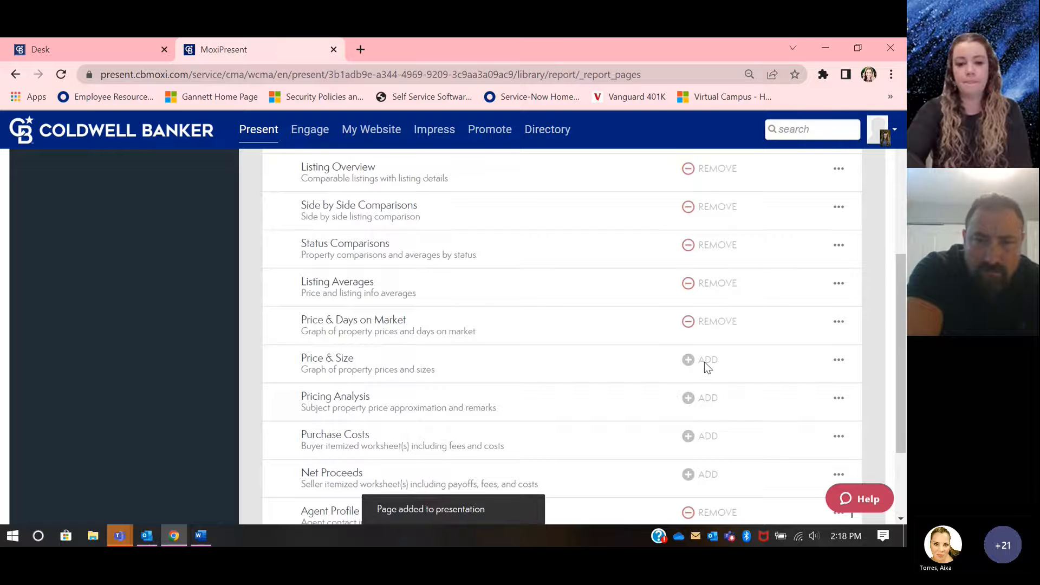
{"action": "left_click", "coordinate": [704, 362]}
{"action": "scroll", "coordinate": [351, 363], "scroll_direction": "down", "scroll_amount": 2}
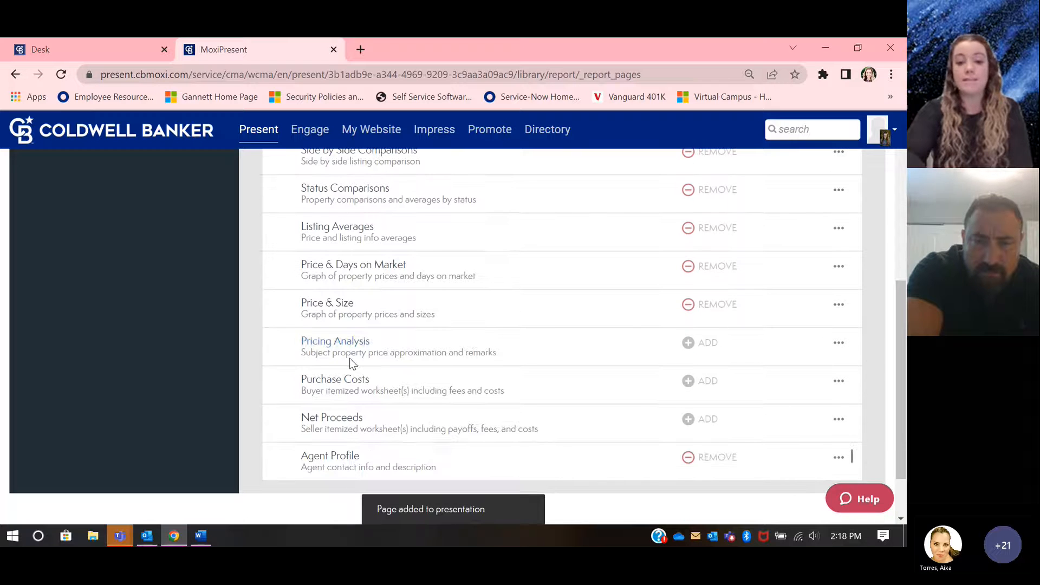
{"action": "left_click", "coordinate": [698, 344]}
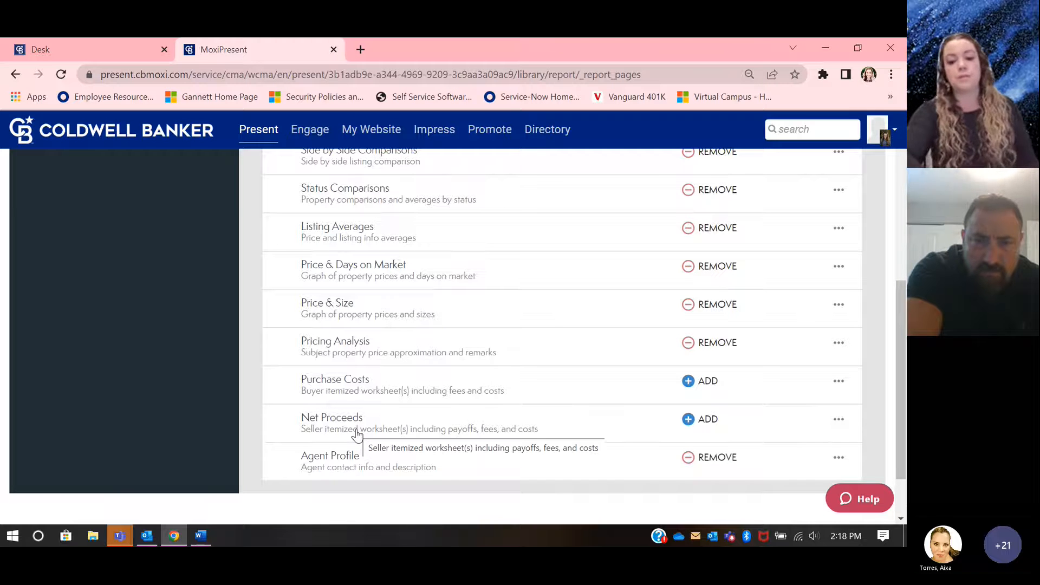
Step: Return from the library to the presentation's page list and preview the Property Summary page
{"action": "scroll", "coordinate": [356, 435], "scroll_direction": "up", "scroll_amount": 5}
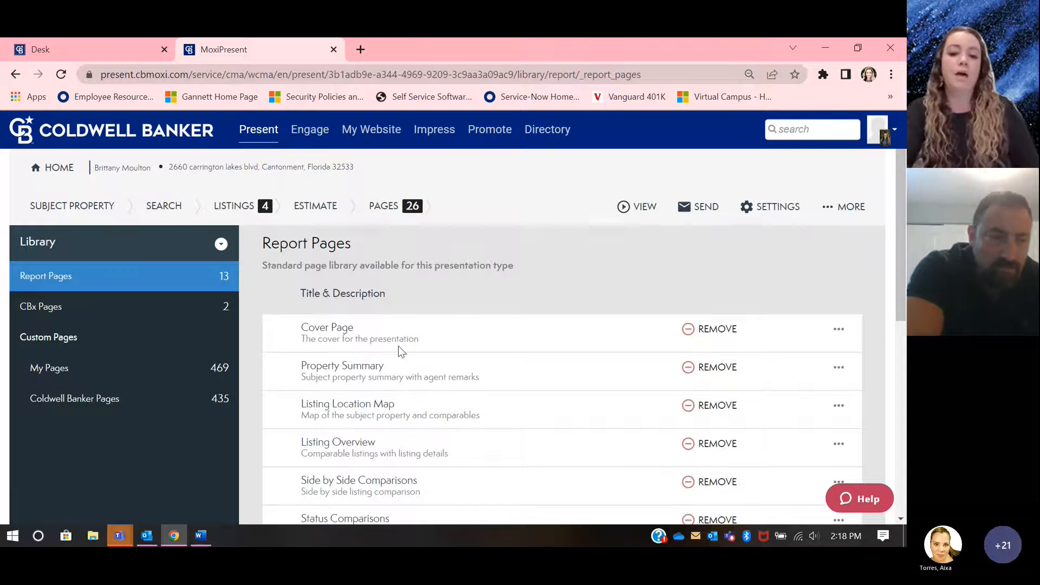
{"action": "left_click", "coordinate": [390, 210]}
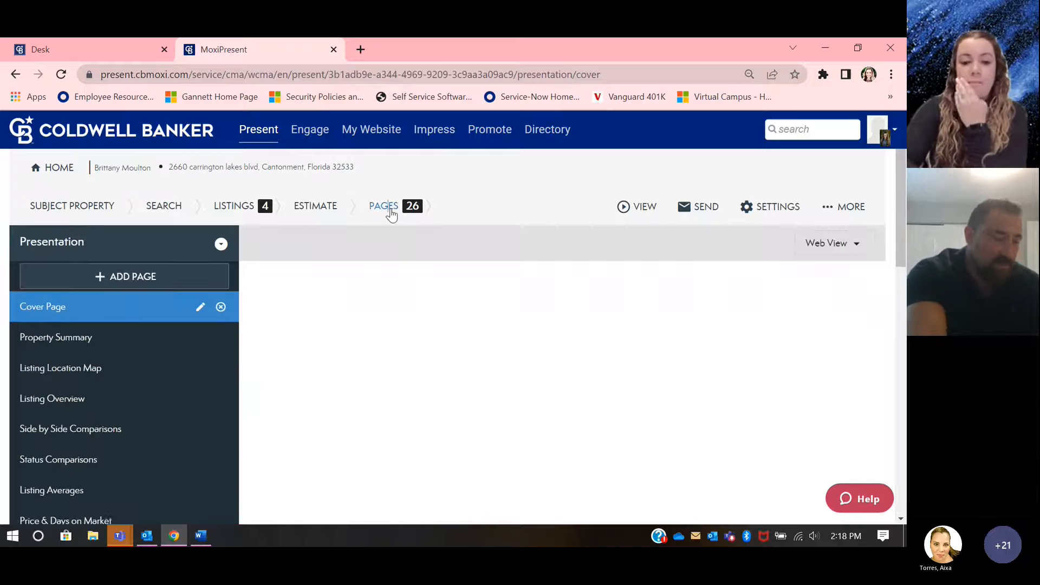
{"action": "scroll", "coordinate": [170, 334], "scroll_direction": "down", "scroll_amount": 2}
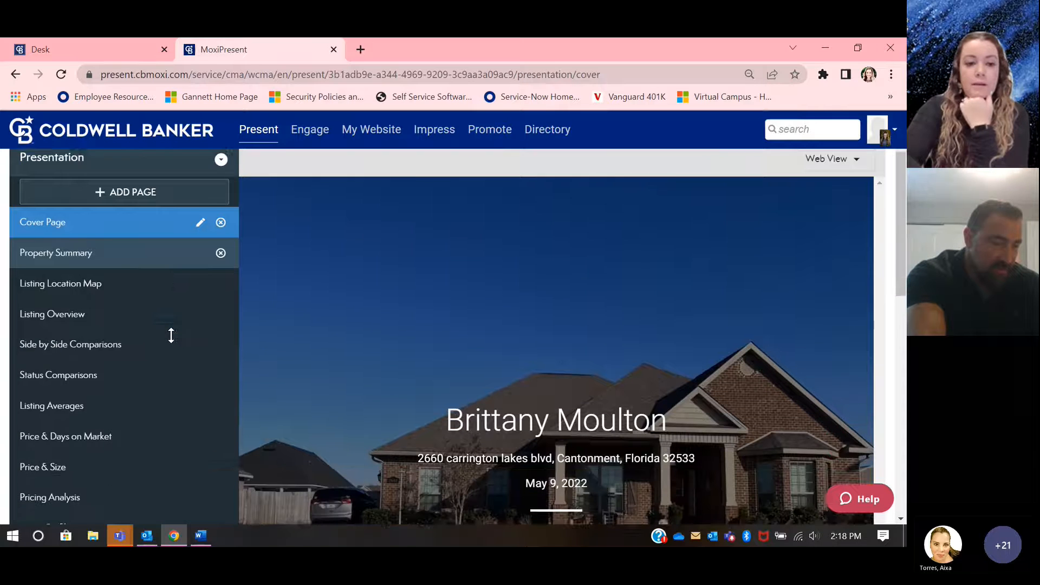
{"action": "left_click", "coordinate": [117, 230]}
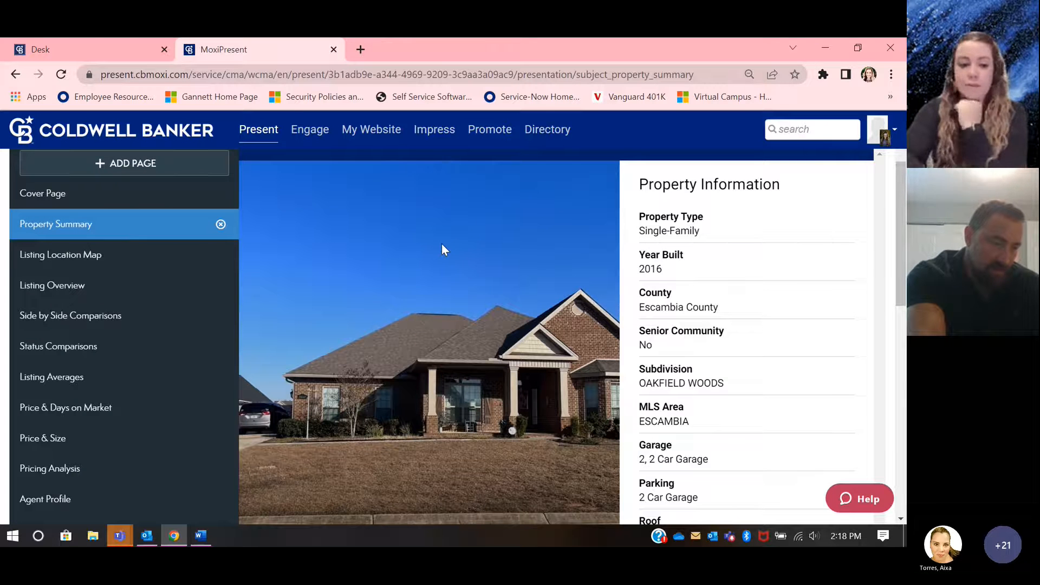
Step: Examine the comparables on the Listing Location Map page and show the details of Comparable #1
{"action": "left_click", "coordinate": [111, 259]}
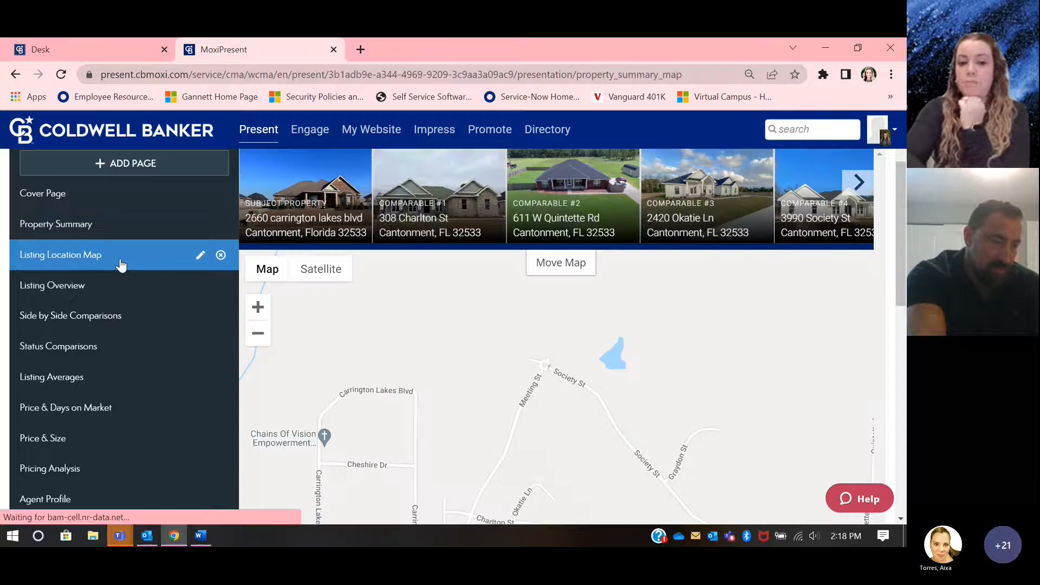
{"action": "scroll", "coordinate": [566, 421], "scroll_direction": "down", "scroll_amount": 3}
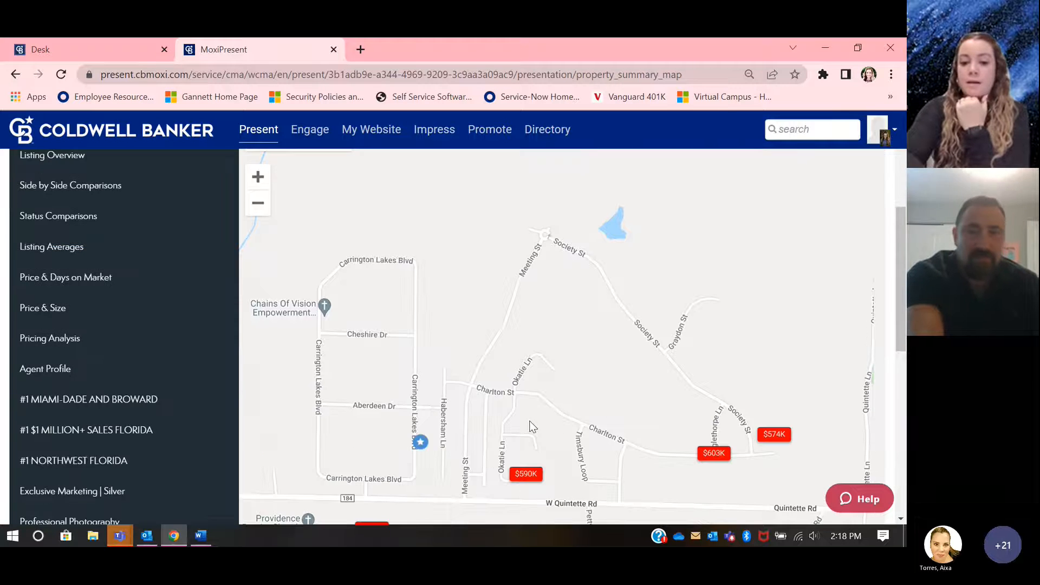
{"action": "scroll", "coordinate": [565, 421], "scroll_direction": "down", "scroll_amount": 1}
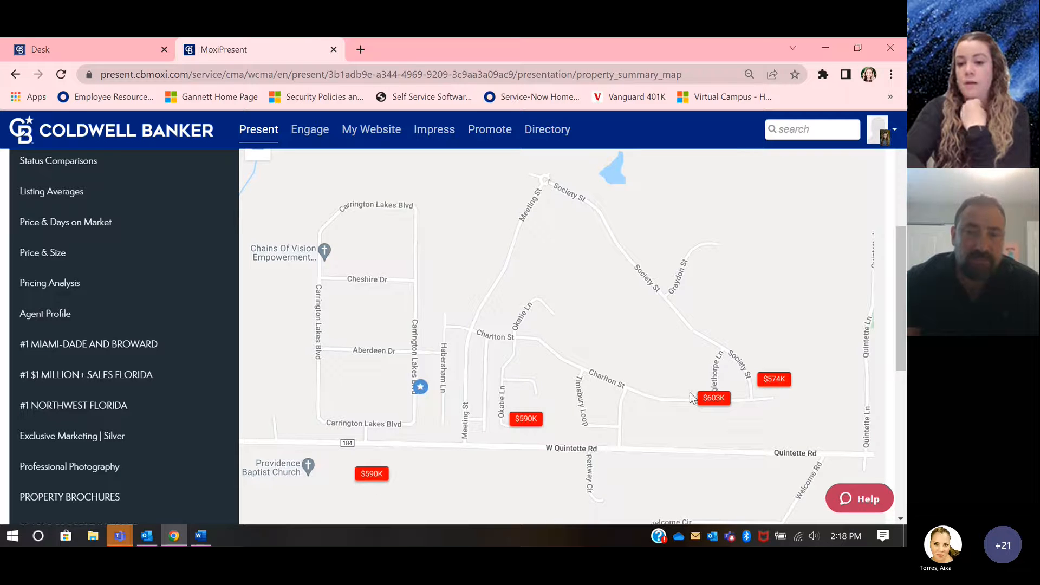
{"action": "scroll", "coordinate": [485, 375], "scroll_direction": "up", "scroll_amount": 1}
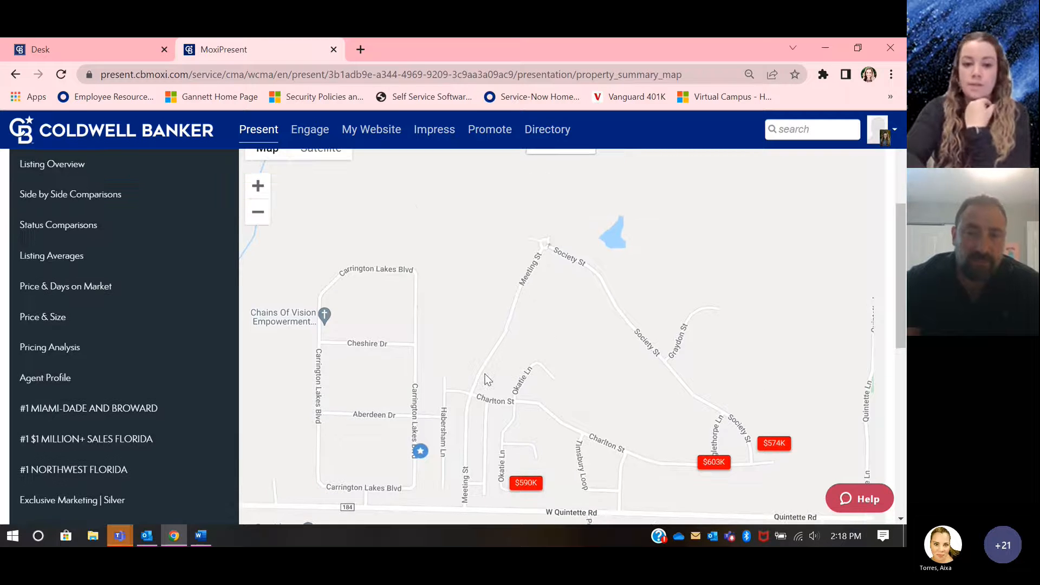
{"action": "scroll", "coordinate": [485, 380], "scroll_direction": "up", "scroll_amount": 2}
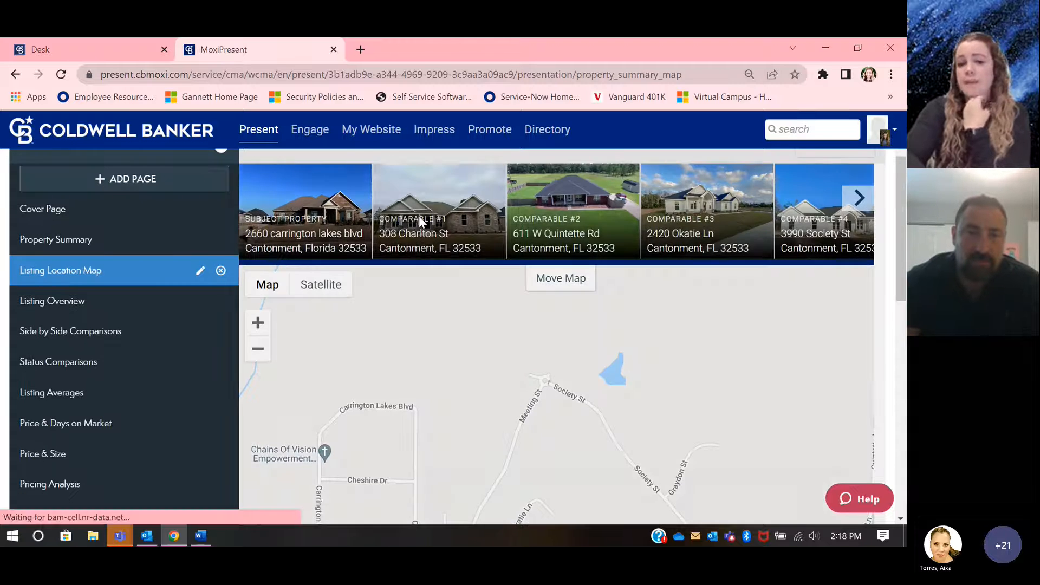
{"action": "left_click", "coordinate": [420, 222]}
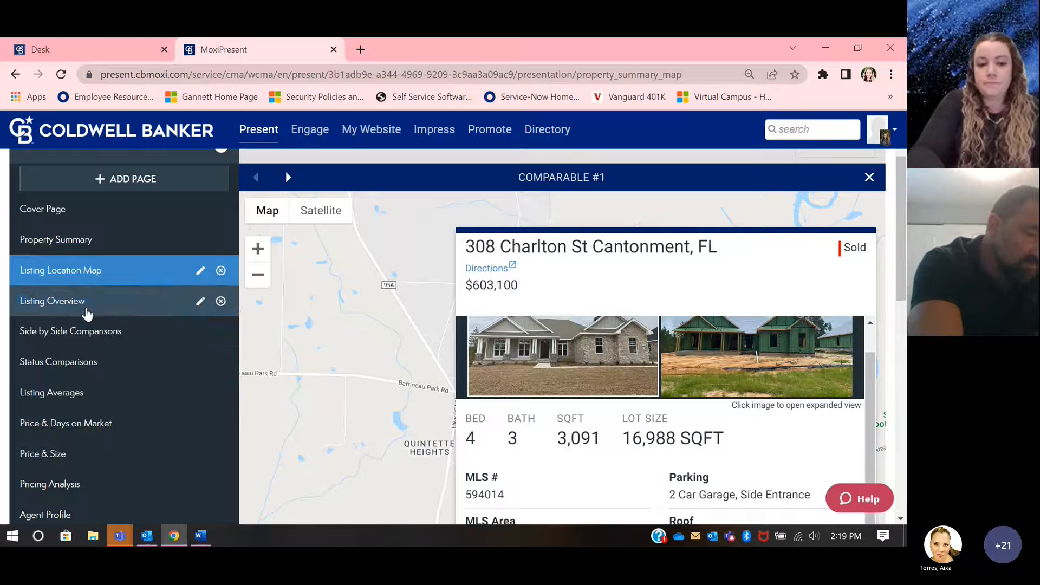
Step: Preview the Listing Overview page, and examine the Side by Side Comparisons page through to Comparable #4 and the price rows
{"action": "left_click", "coordinate": [86, 309]}
{"action": "scroll", "coordinate": [417, 277], "scroll_direction": "down", "scroll_amount": 2}
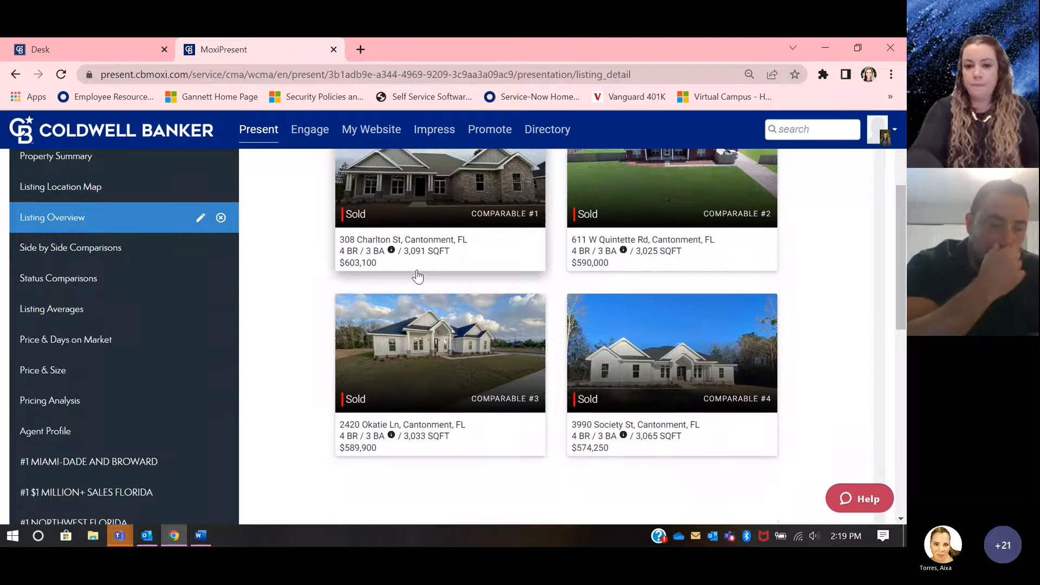
{"action": "left_click", "coordinate": [33, 250]}
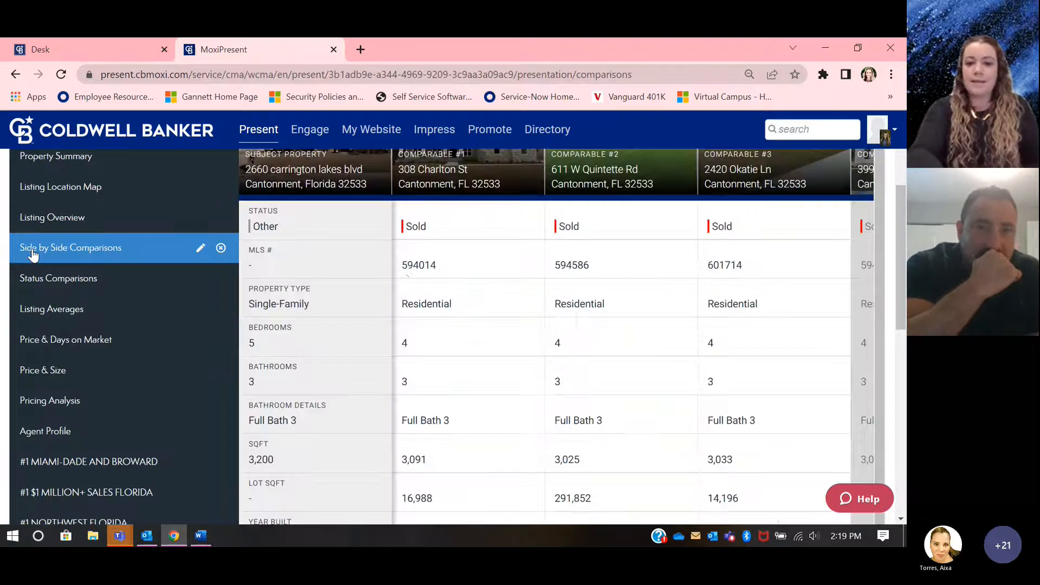
{"action": "scroll", "coordinate": [410, 280], "scroll_direction": "up", "scroll_amount": 2}
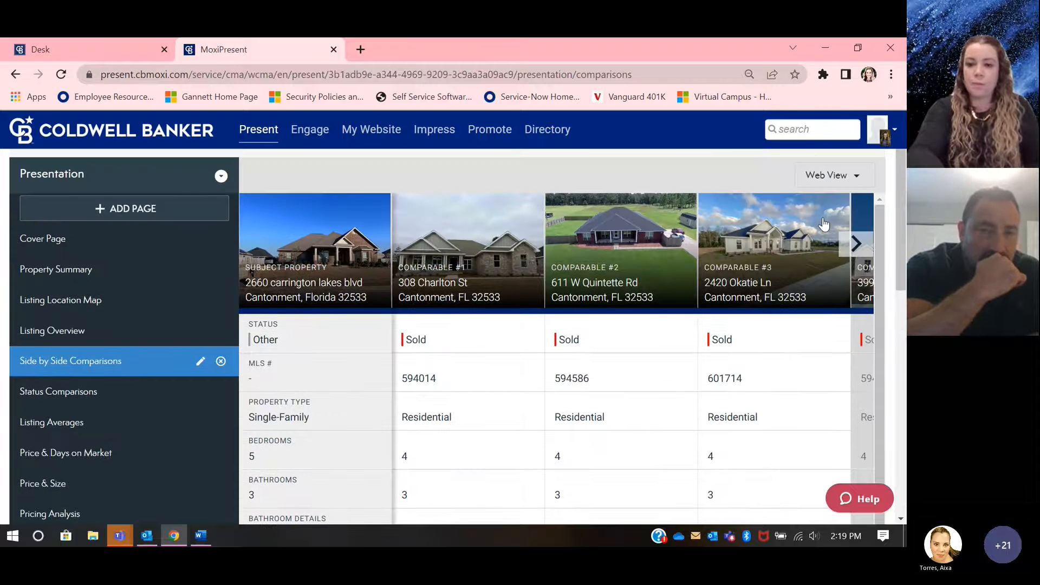
{"action": "left_click", "coordinate": [854, 244]}
{"action": "scroll", "coordinate": [716, 345], "scroll_direction": "down", "scroll_amount": 4}
{"action": "scroll", "coordinate": [717, 346], "scroll_direction": "down", "scroll_amount": 2}
{"action": "scroll", "coordinate": [323, 319], "scroll_direction": "down", "scroll_amount": 4}
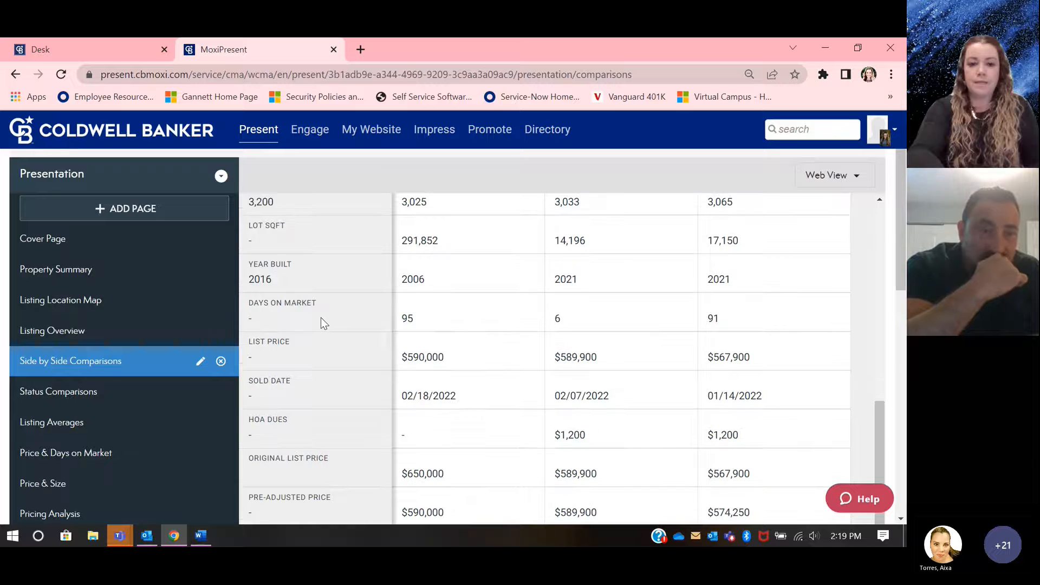
Step: Preview the Status Comparisons page and the home averages and pricing chart on the Listing Averages page
{"action": "left_click", "coordinate": [96, 390]}
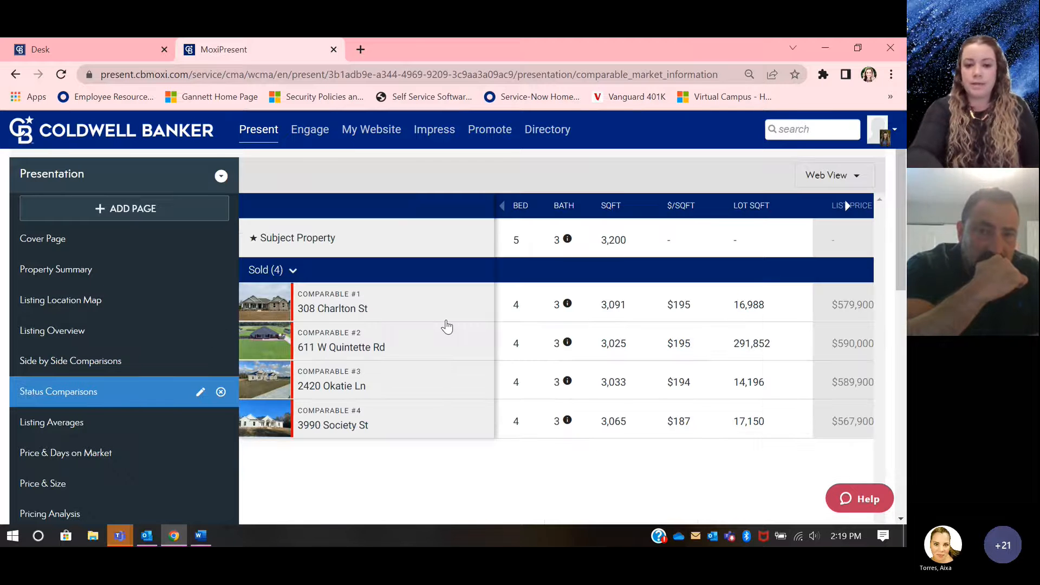
{"action": "scroll", "coordinate": [447, 327], "scroll_direction": "down", "scroll_amount": 1}
{"action": "left_click", "coordinate": [86, 383]}
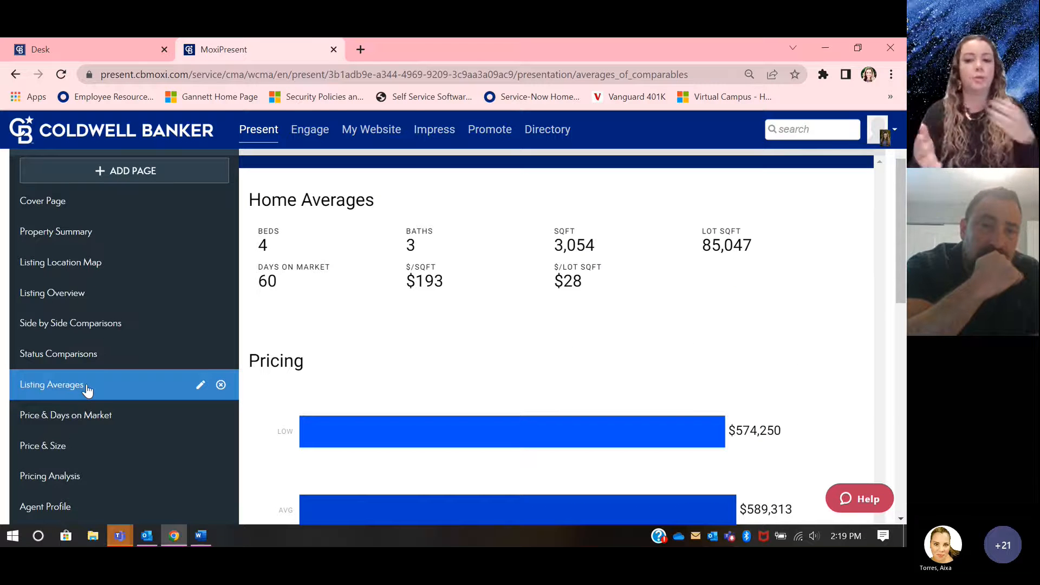
{"action": "scroll", "coordinate": [86, 389], "scroll_direction": "down", "scroll_amount": 1}
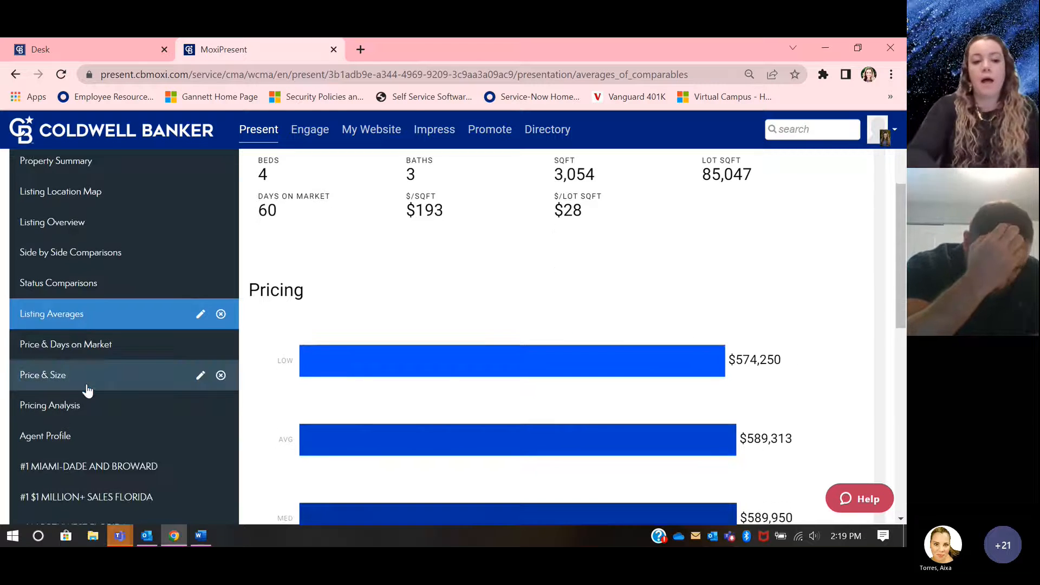
Step: Preview the Price & Days on Market, Price & Size and Pricing Analysis pages
{"action": "left_click", "coordinate": [87, 352]}
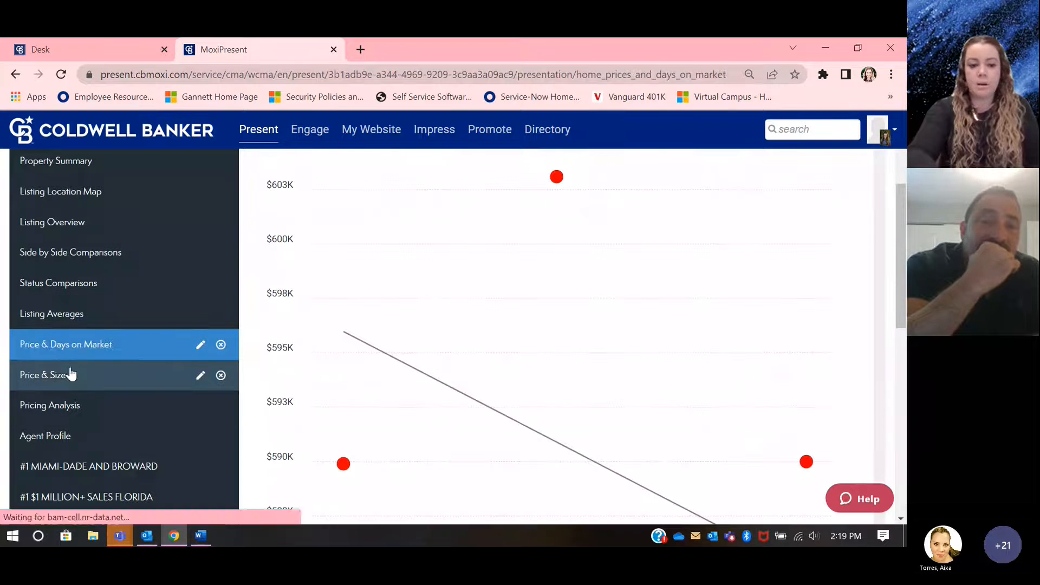
{"action": "left_click", "coordinate": [59, 383]}
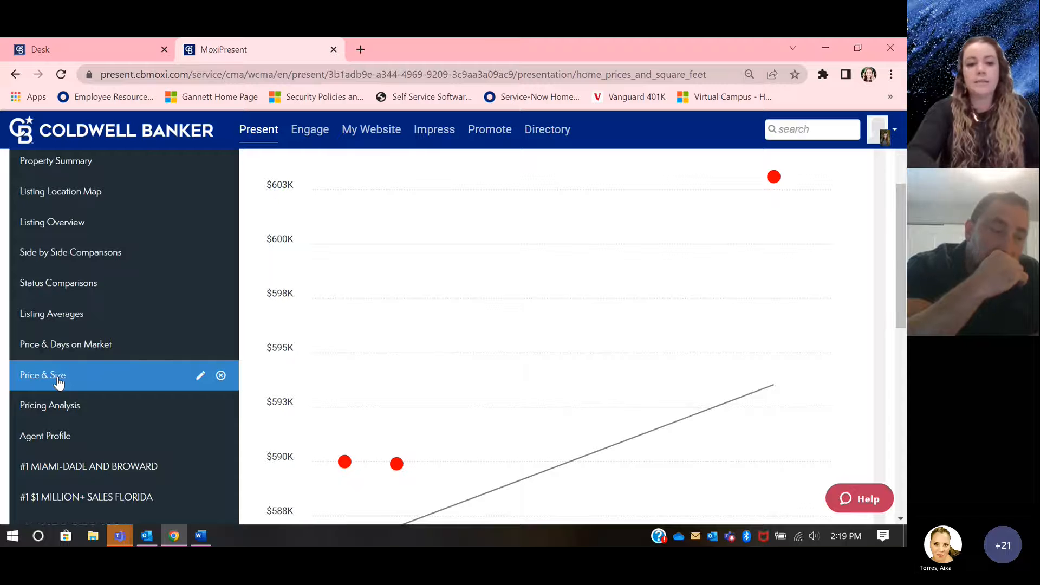
{"action": "left_click", "coordinate": [61, 407]}
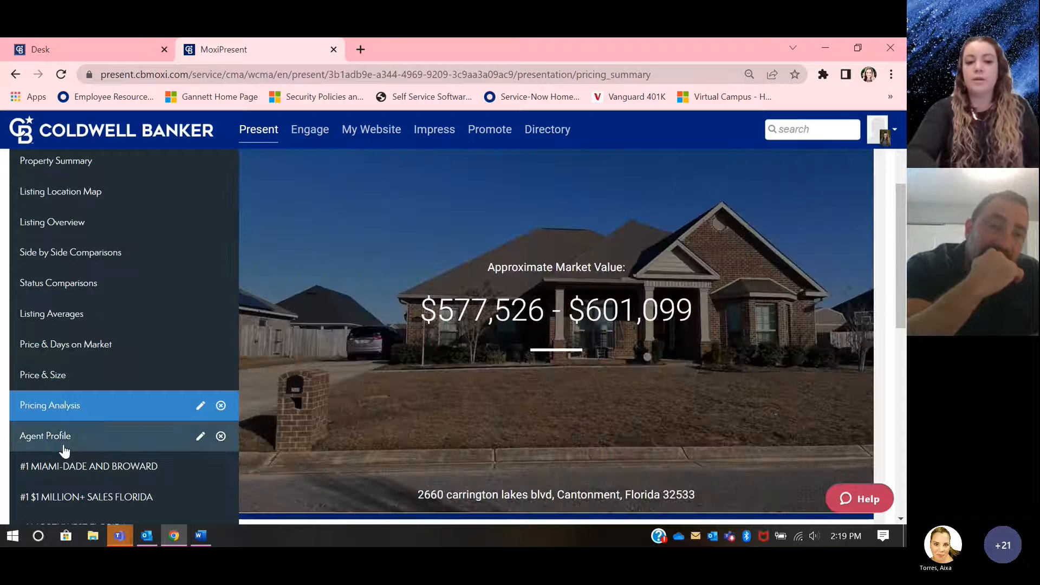
Step: Preview the Agent Profile page and examine its photo and contact details
{"action": "left_click", "coordinate": [64, 450]}
{"action": "scroll", "coordinate": [421, 363], "scroll_direction": "up", "scroll_amount": 3}
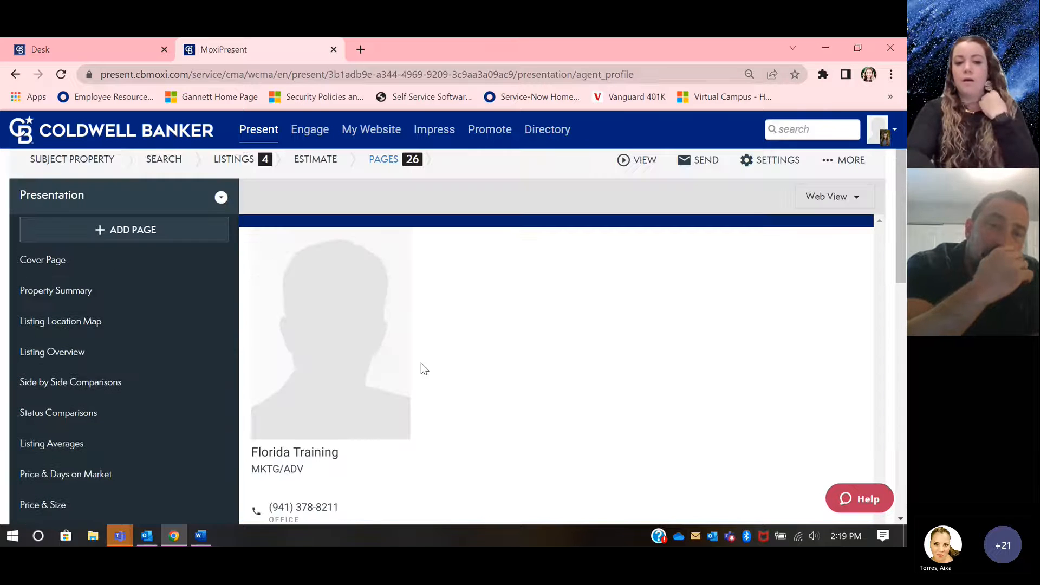
{"action": "scroll", "coordinate": [420, 363], "scroll_direction": "down", "scroll_amount": 3}
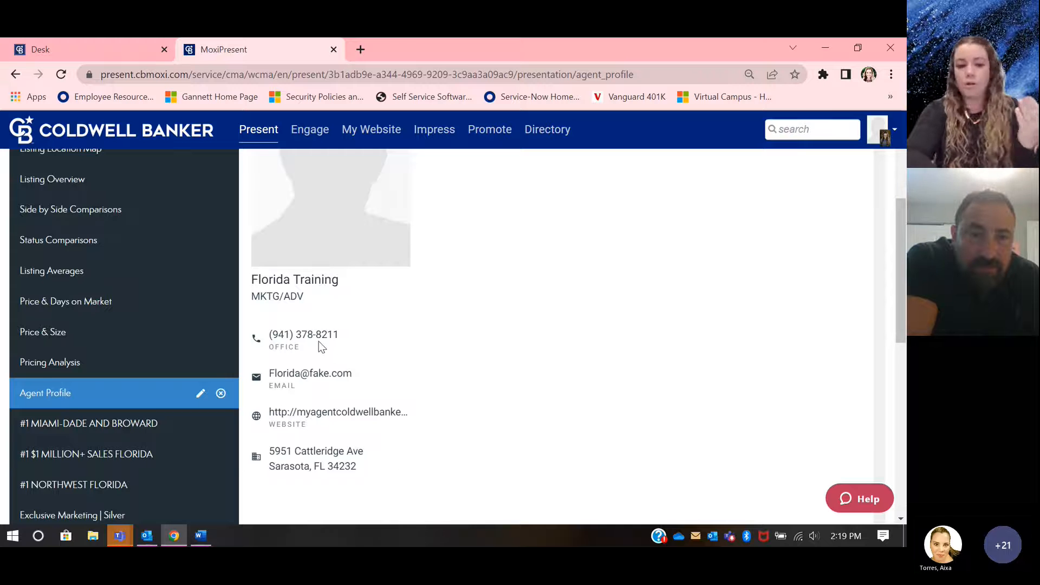
{"action": "scroll", "coordinate": [135, 460], "scroll_direction": "down", "scroll_amount": 1}
Step: Remove the #1 Miami-Dade and Broward, #1 $1 Million+ Sales Florida and #1 Northwest Florida pages from the presentation
{"action": "left_click", "coordinate": [110, 368]}
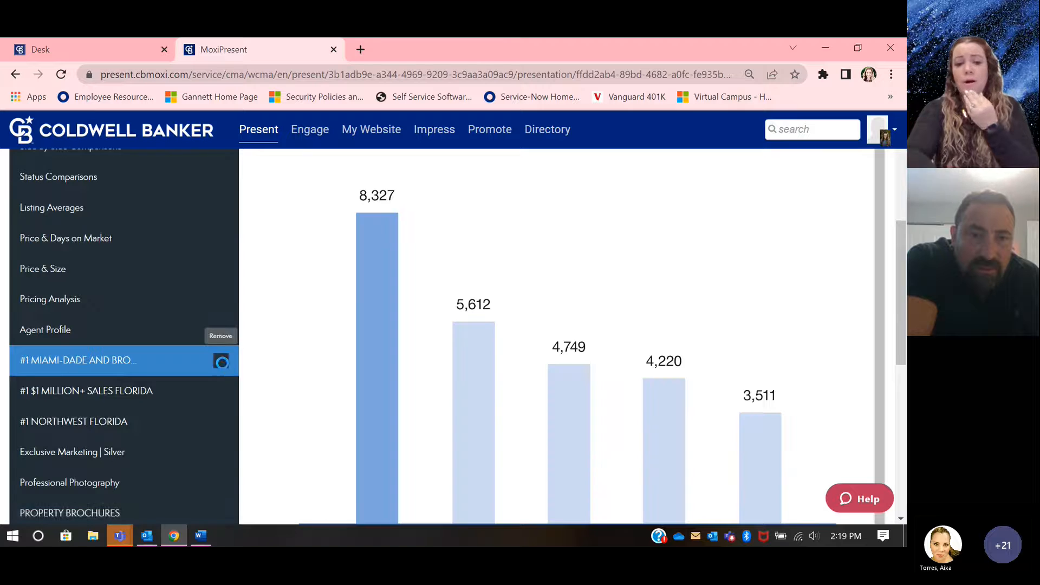
{"action": "left_click", "coordinate": [221, 361]}
{"action": "left_click", "coordinate": [222, 363]}
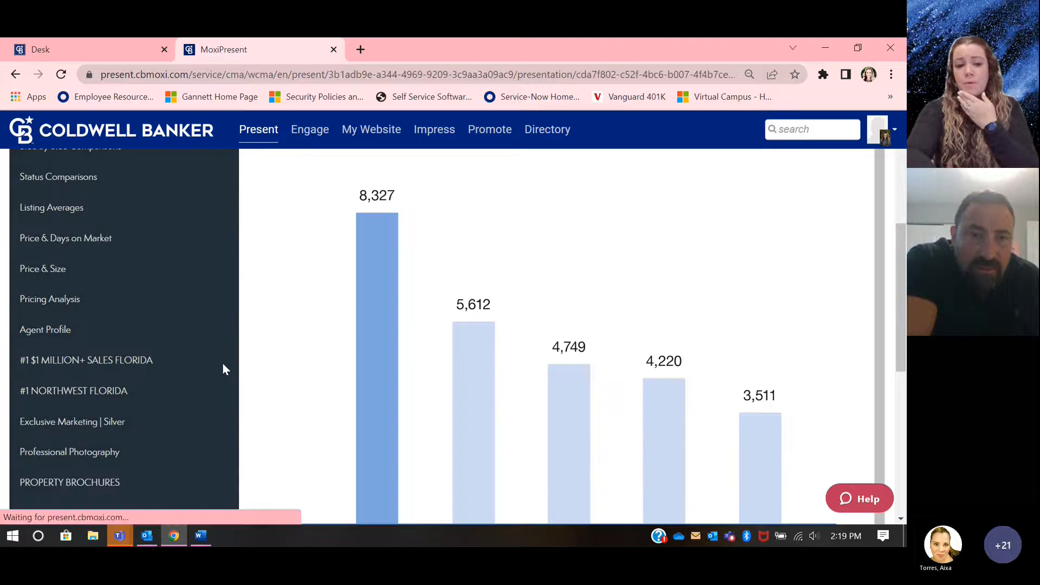
{"action": "left_click", "coordinate": [223, 363]}
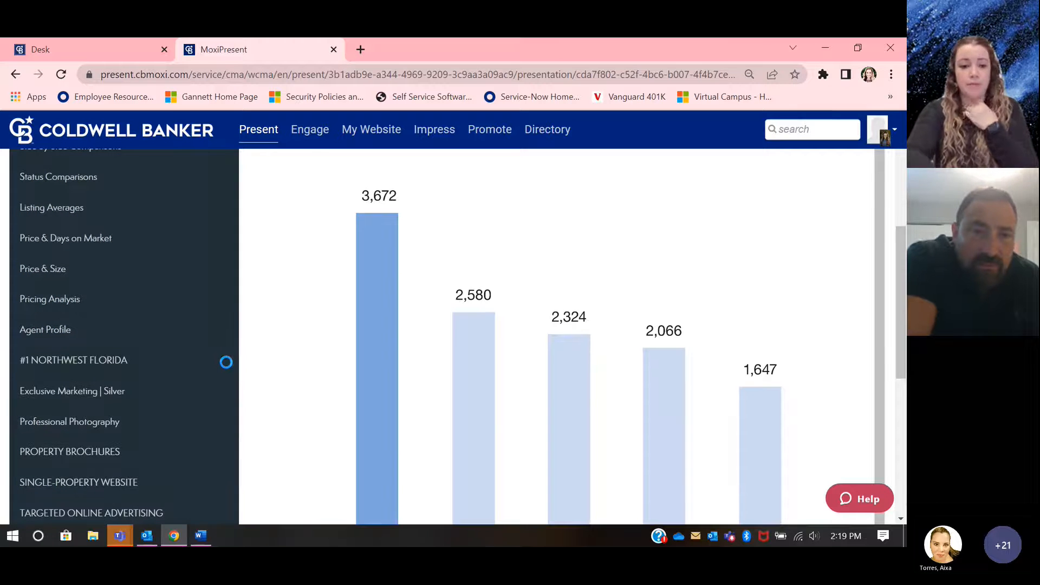
{"action": "left_click", "coordinate": [217, 362]}
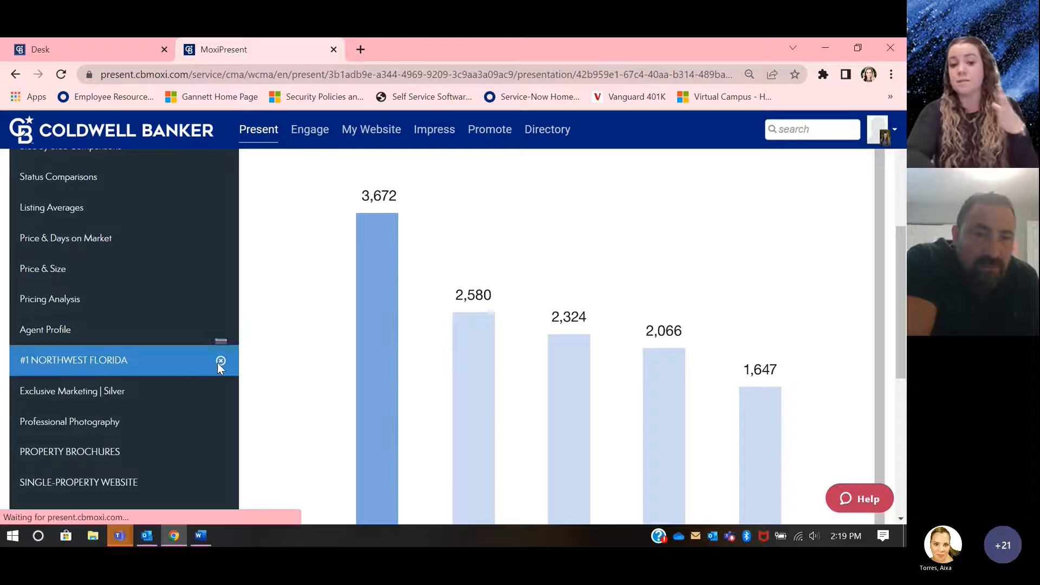
{"action": "left_click", "coordinate": [216, 362]}
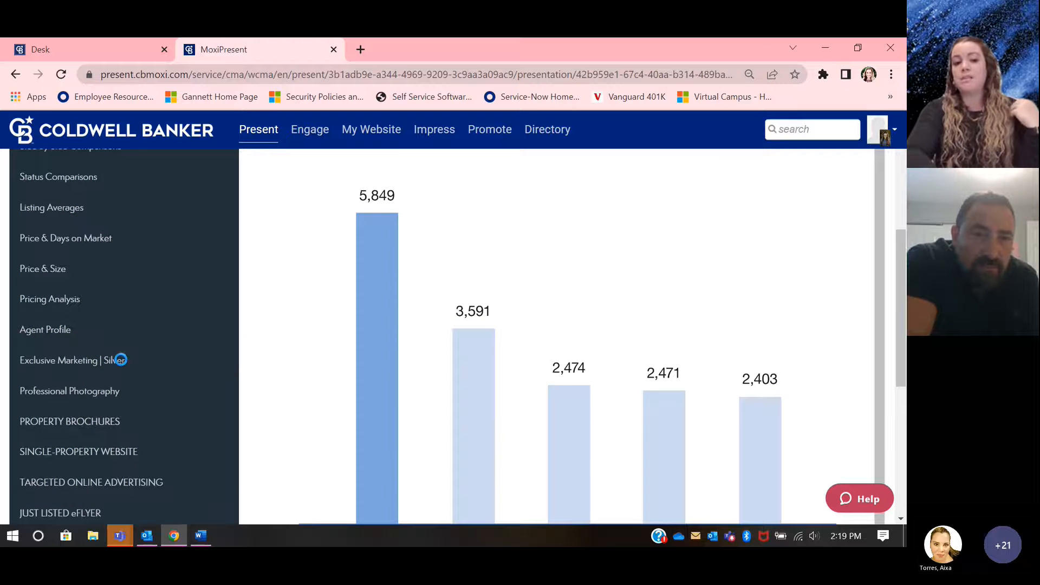
Step: Remove the Exclusive Marketing | Silver, Professional Photography, Property Brochures and Single-Property Website pages from the presentation
{"action": "scroll", "coordinate": [119, 357], "scroll_direction": "down", "scroll_amount": 1}
{"action": "left_click", "coordinate": [103, 292]}
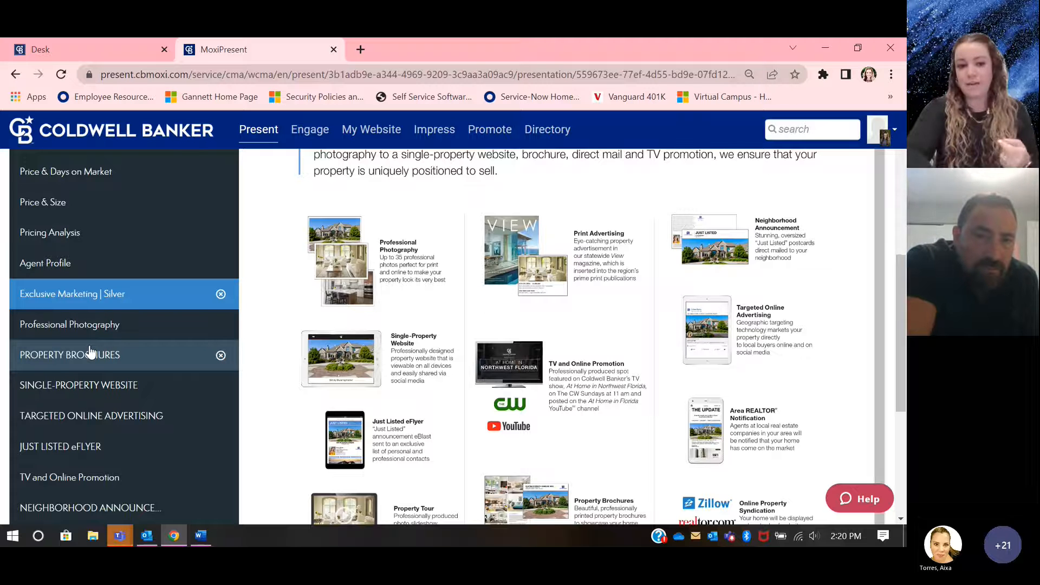
{"action": "left_click", "coordinate": [221, 294]}
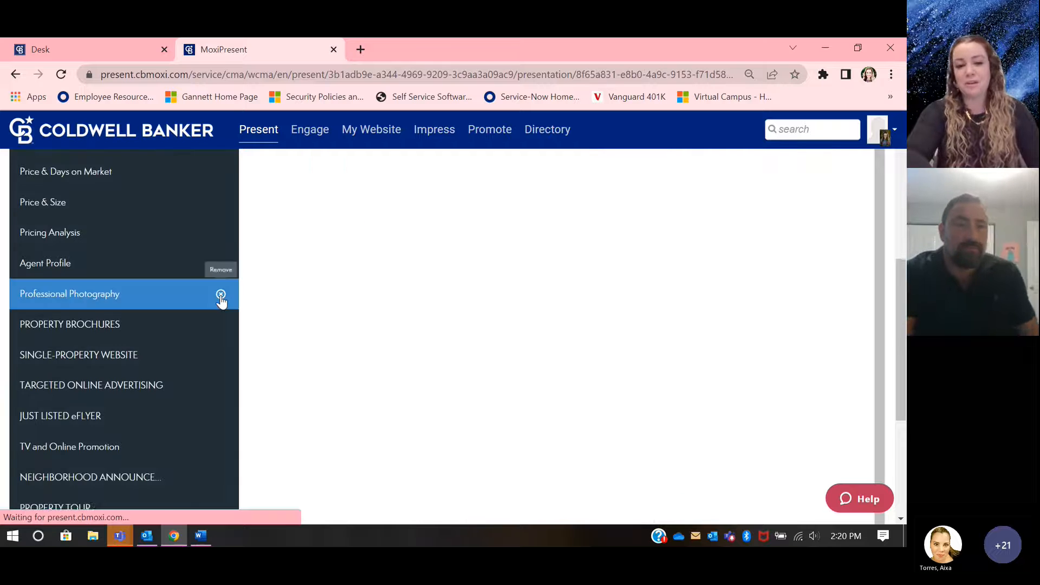
{"action": "left_click", "coordinate": [221, 295]}
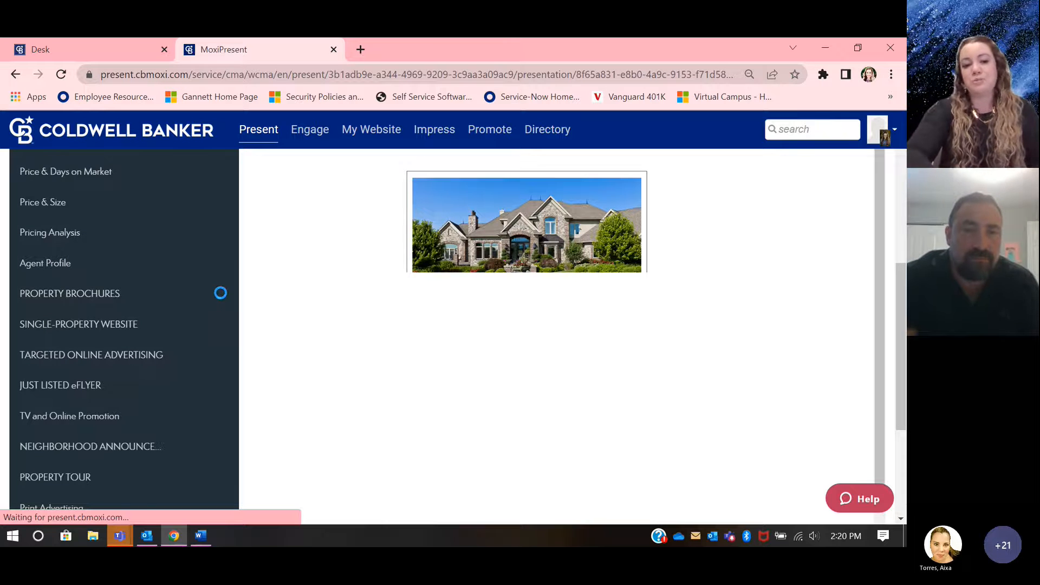
{"action": "left_click", "coordinate": [221, 294]}
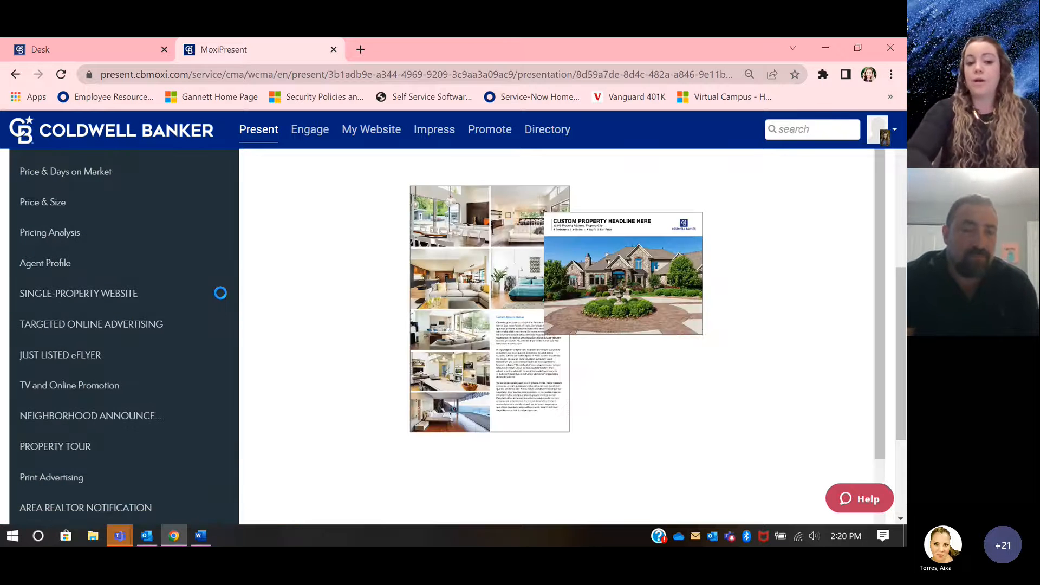
{"action": "left_click", "coordinate": [220, 293]}
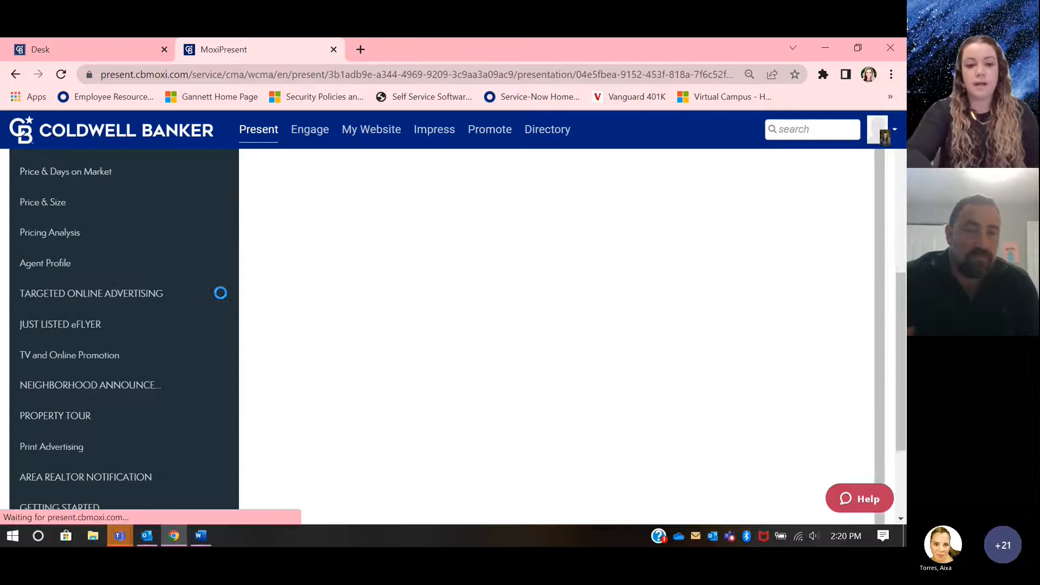
Step: Remove the Targeted Online Advertising, Just Listed eFlyer, TV and Online Promotion and Neighborhood Announcement pages
{"action": "left_click", "coordinate": [220, 293]}
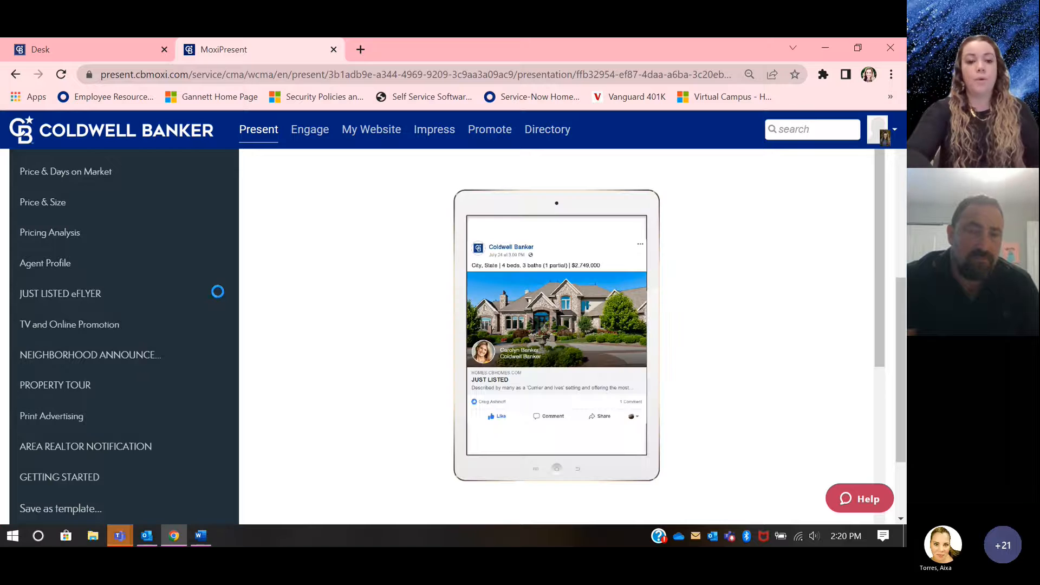
{"action": "left_click", "coordinate": [218, 291]}
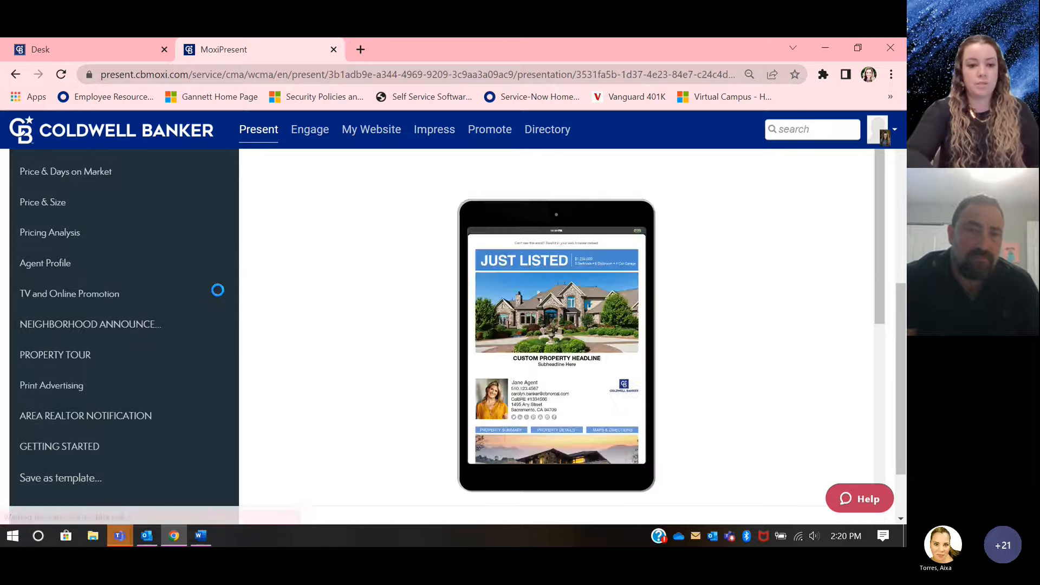
{"action": "left_click", "coordinate": [218, 290]}
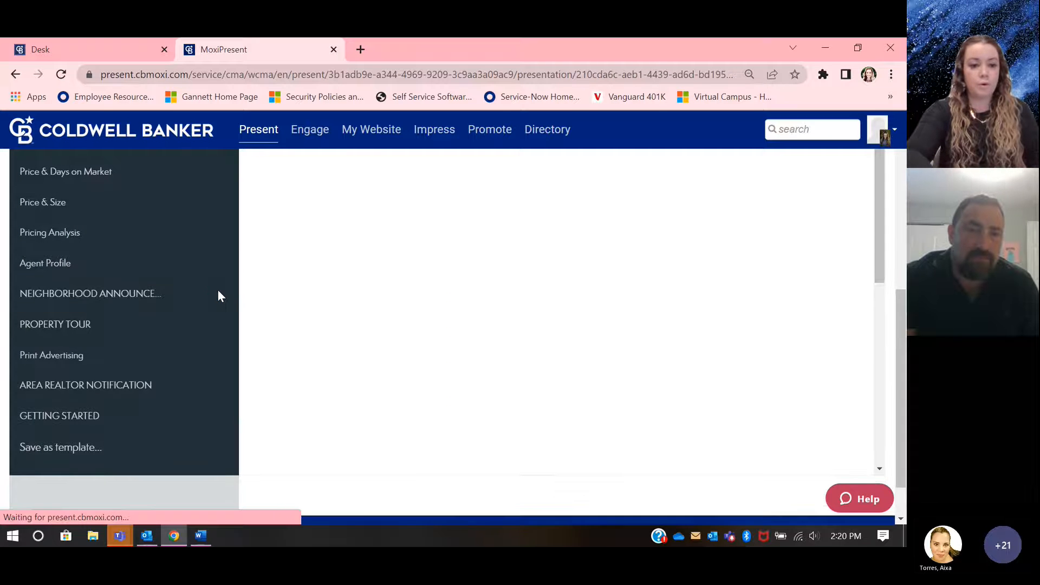
{"action": "left_click", "coordinate": [218, 290]}
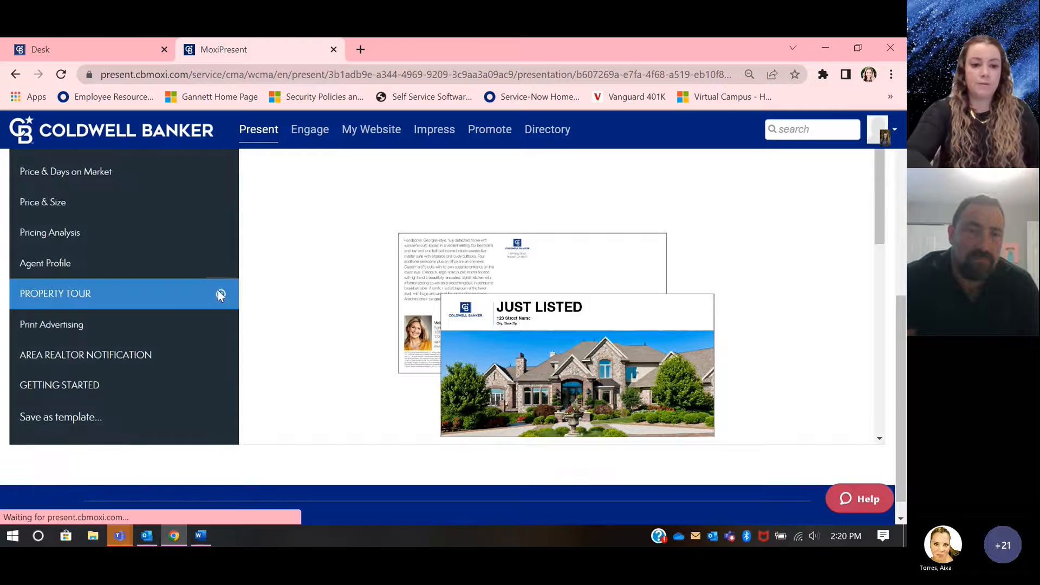
Step: Remove the Property Tour, Print Advertising, Area Realtor Notification and Getting Started pages
{"action": "left_click", "coordinate": [218, 291]}
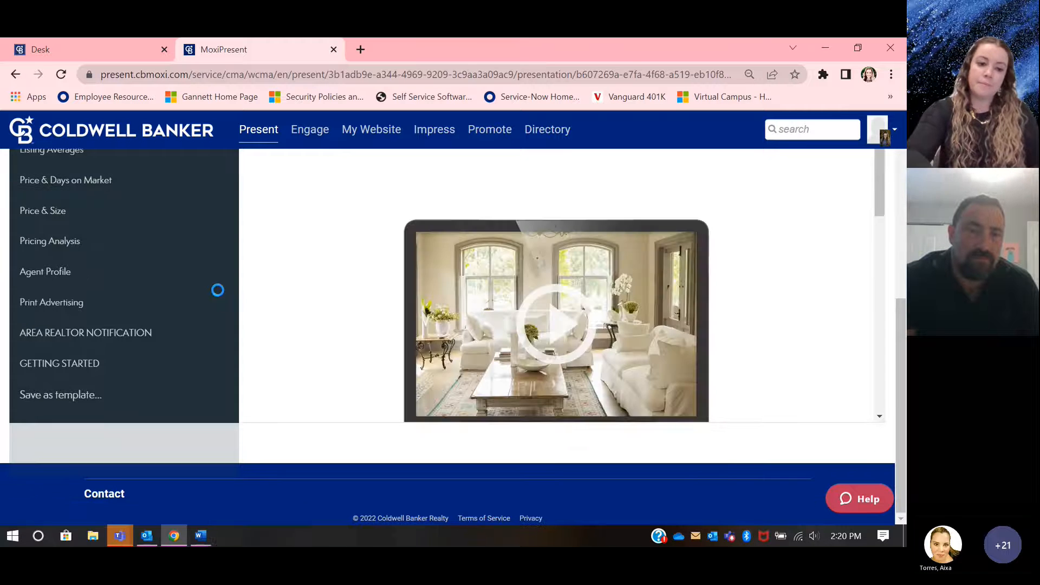
{"action": "left_click", "coordinate": [218, 290]}
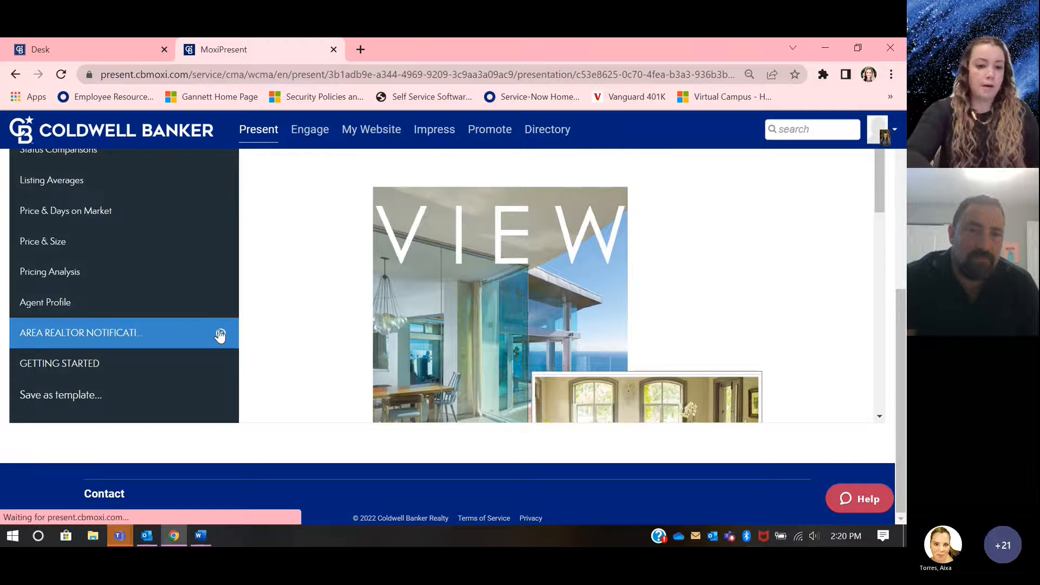
{"action": "left_click", "coordinate": [217, 333]}
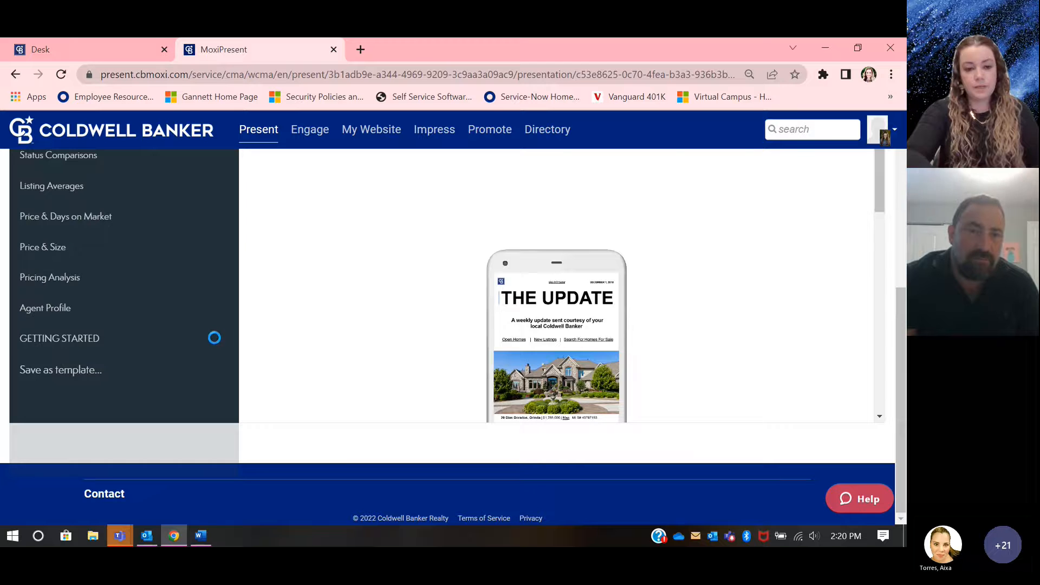
{"action": "left_click", "coordinate": [218, 338]}
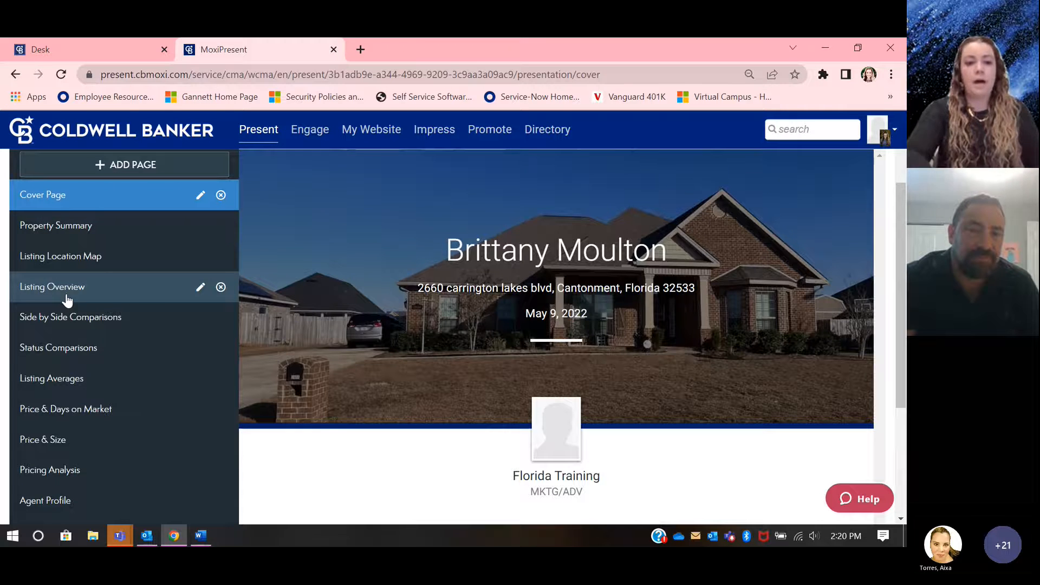
{"action": "scroll", "coordinate": [67, 300], "scroll_direction": "up", "scroll_amount": 1}
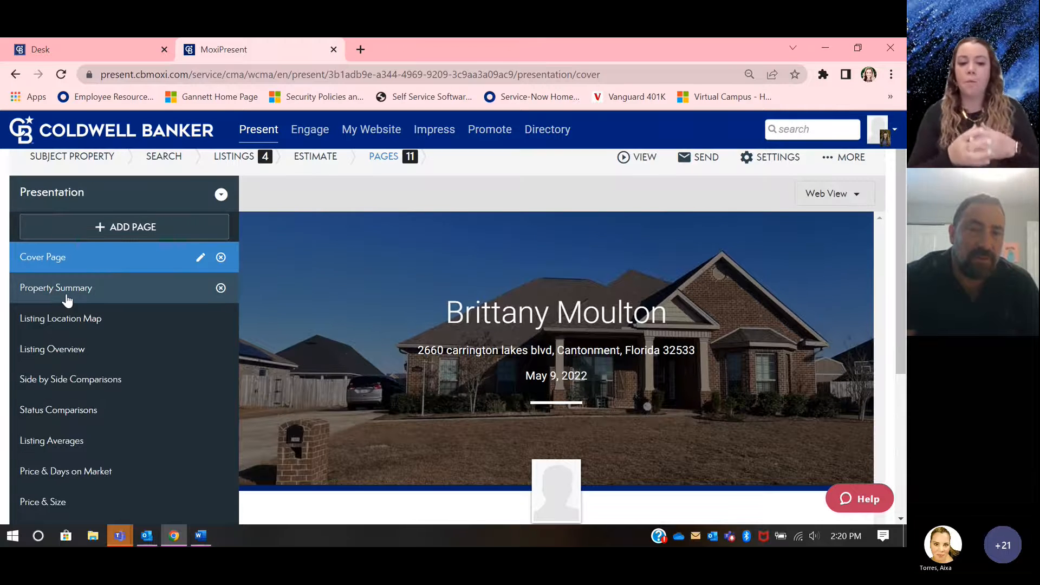
{"action": "left_click", "coordinate": [111, 226]}
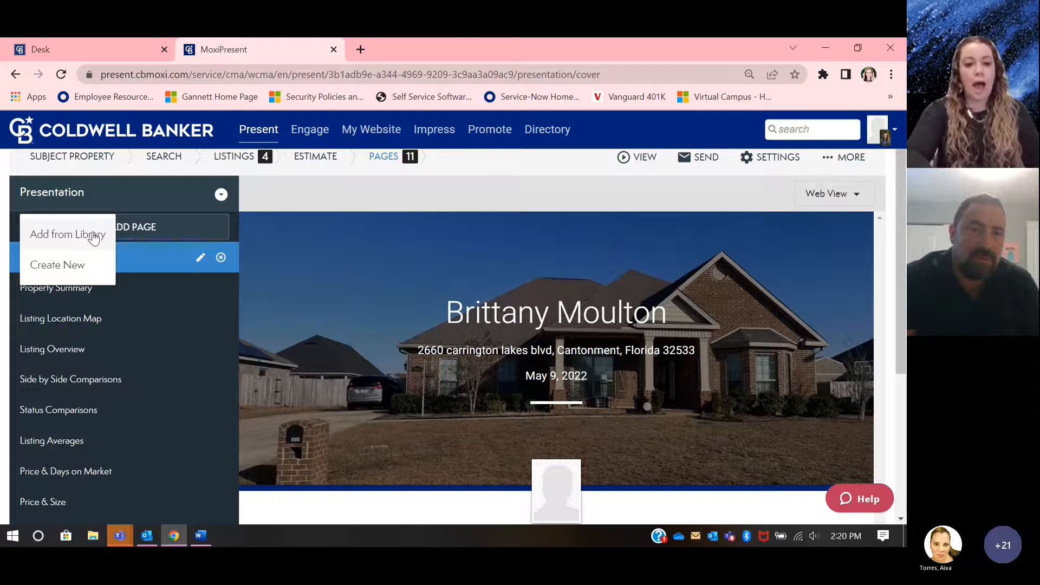
{"action": "left_click", "coordinate": [158, 227]}
{"action": "left_click", "coordinate": [159, 228]}
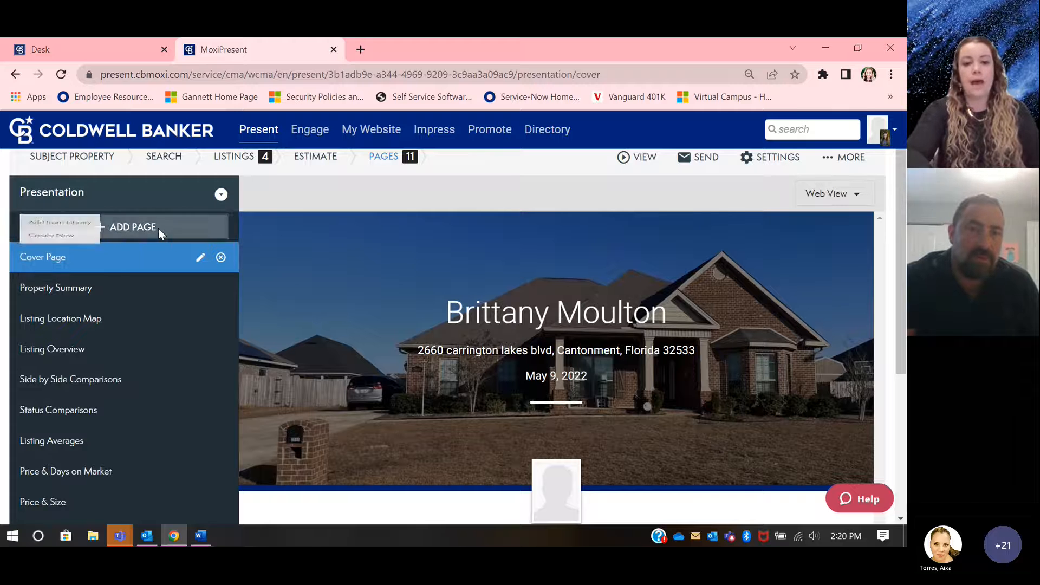
{"action": "left_click", "coordinate": [74, 266]}
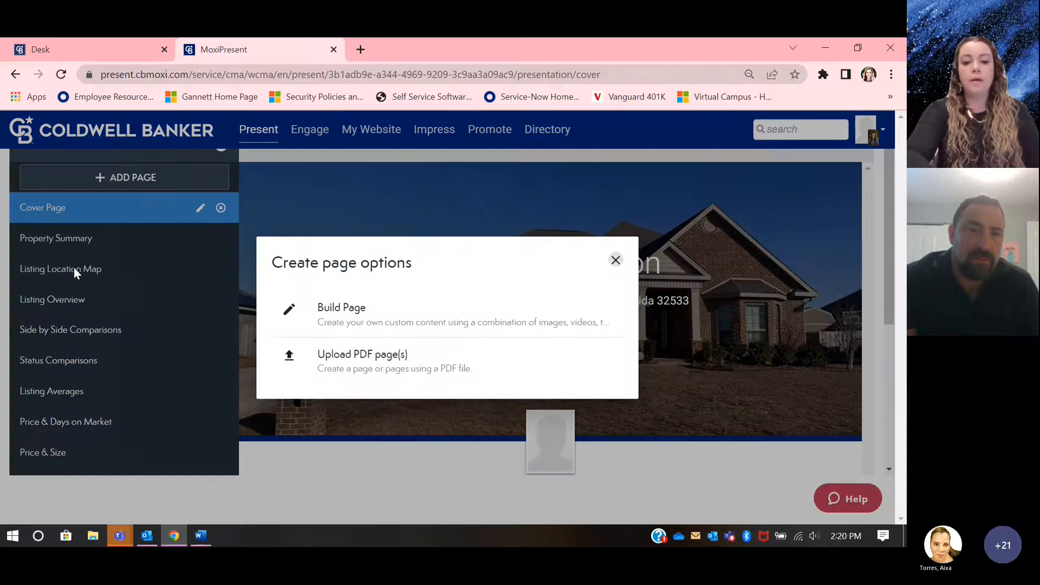
{"action": "left_click", "coordinate": [354, 373]}
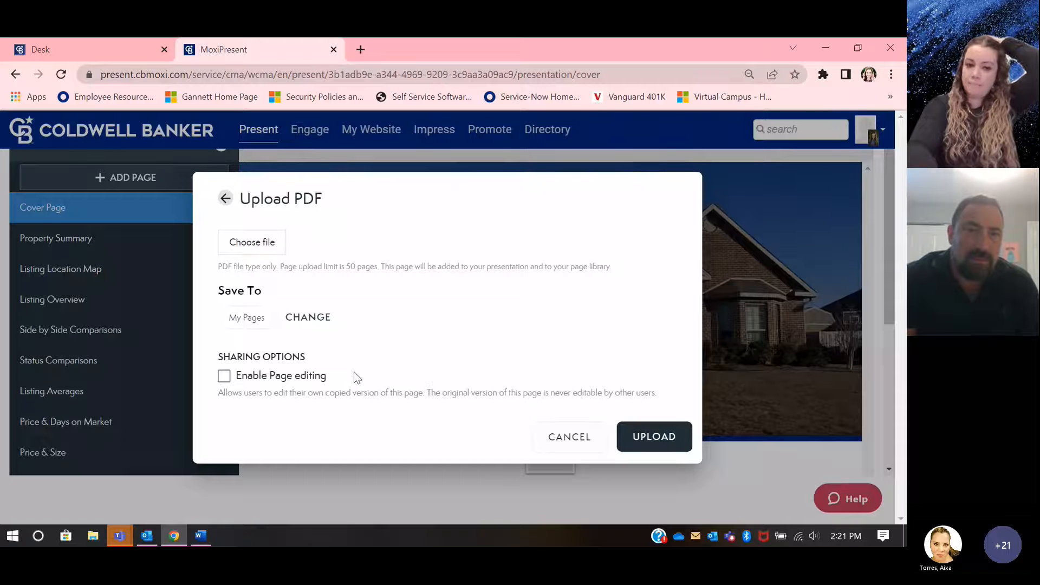
{"action": "left_click", "coordinate": [265, 245]}
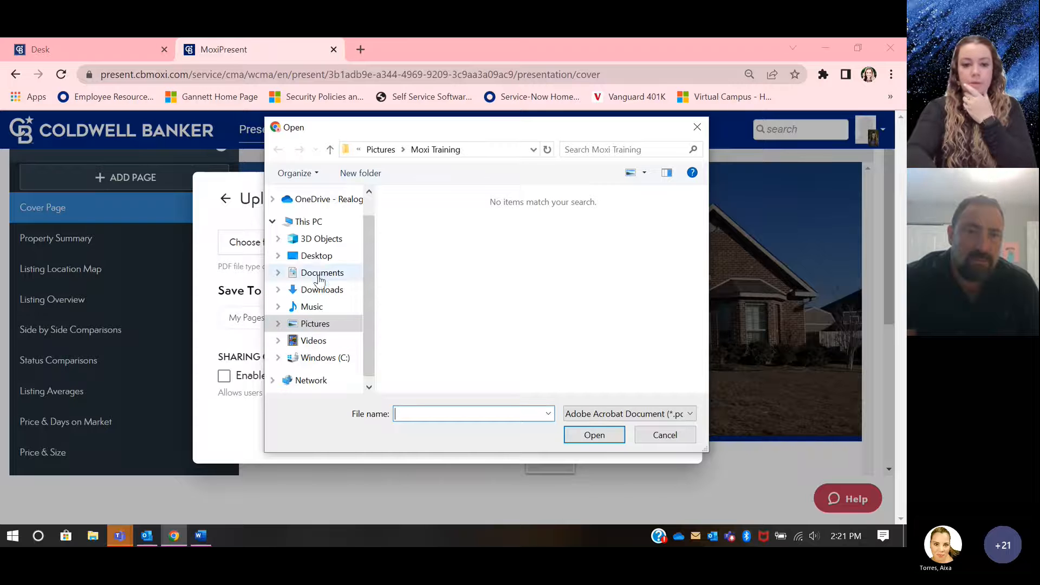
{"action": "left_click", "coordinate": [314, 325]}
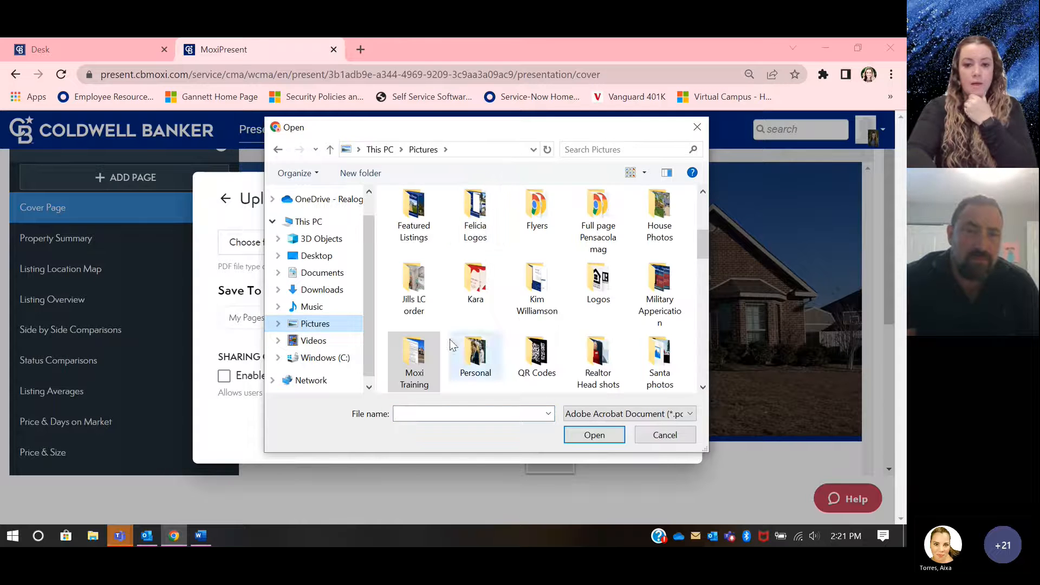
{"action": "double_click", "coordinate": [410, 356]}
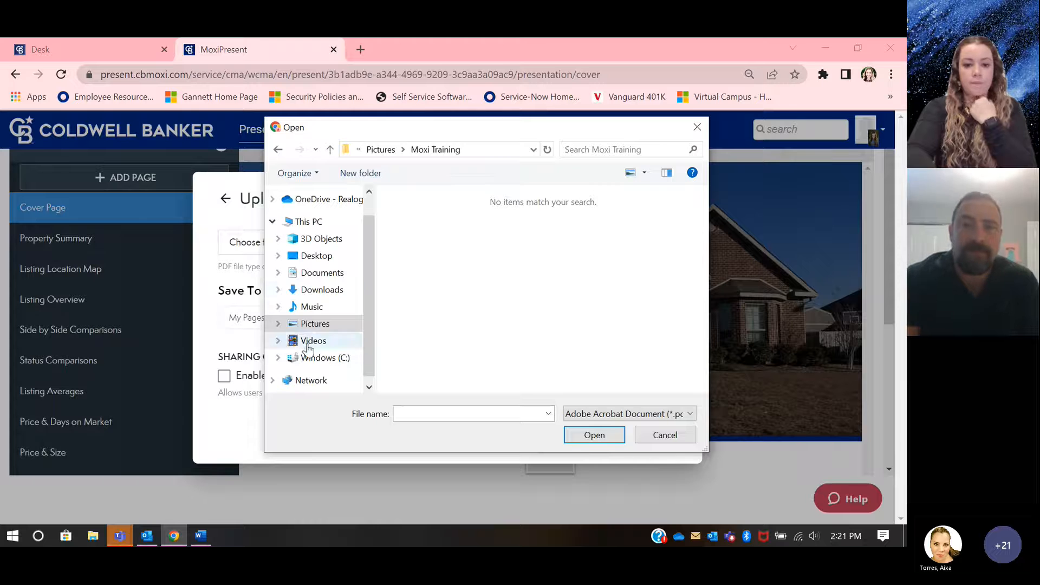
{"action": "left_click", "coordinate": [322, 274]}
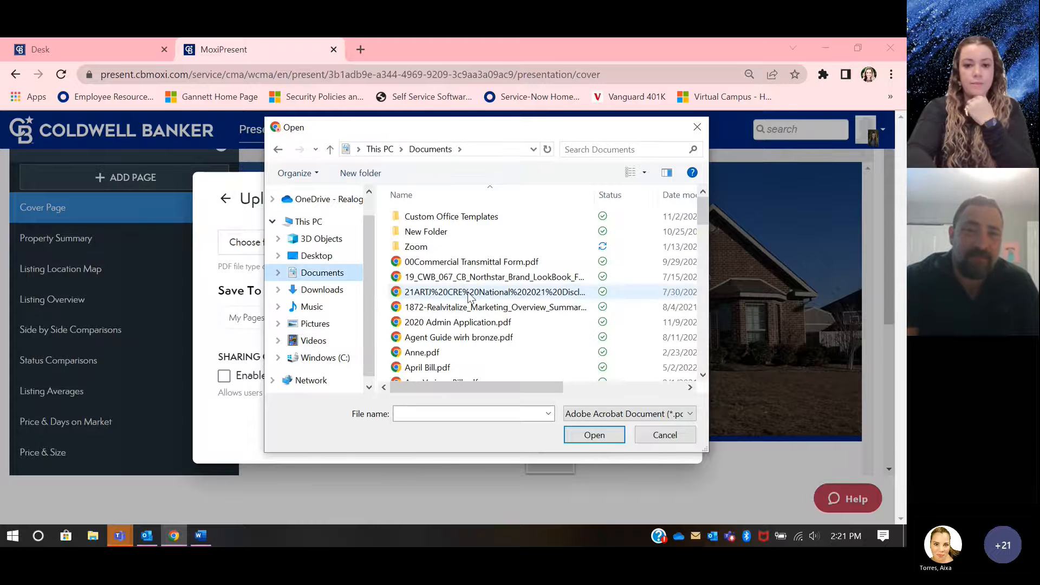
{"action": "scroll", "coordinate": [470, 298], "scroll_direction": "down", "scroll_amount": 8}
{"action": "scroll", "coordinate": [470, 298], "scroll_direction": "down", "scroll_amount": 10}
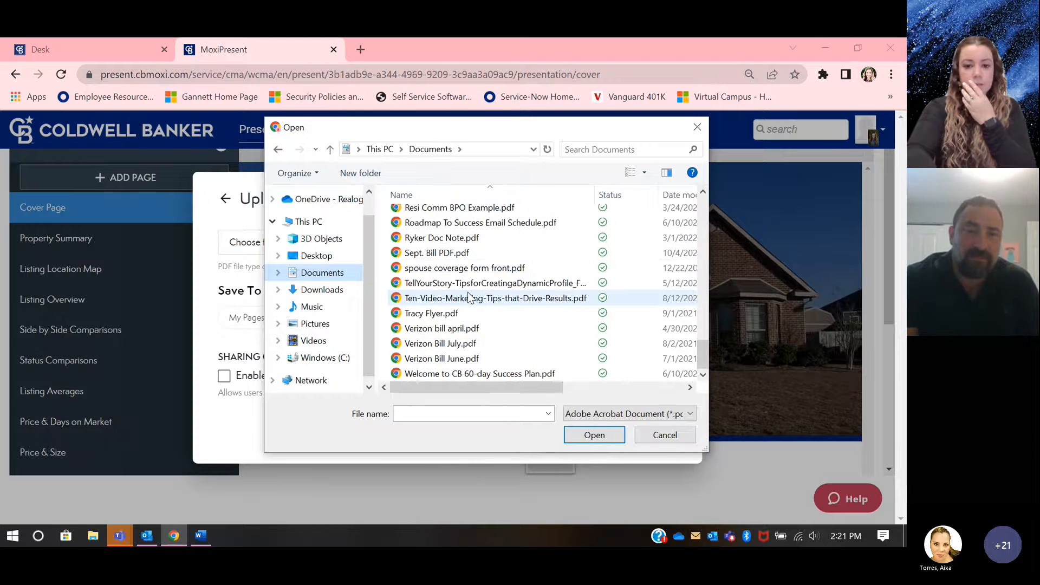
{"action": "scroll", "coordinate": [469, 298], "scroll_direction": "up", "scroll_amount": 12}
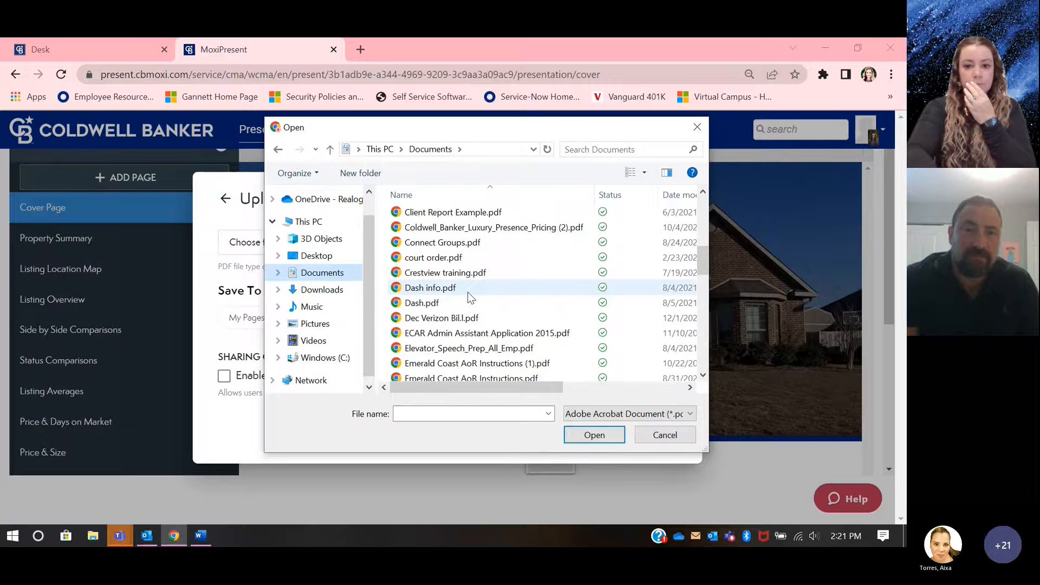
{"action": "left_click", "coordinate": [702, 129]}
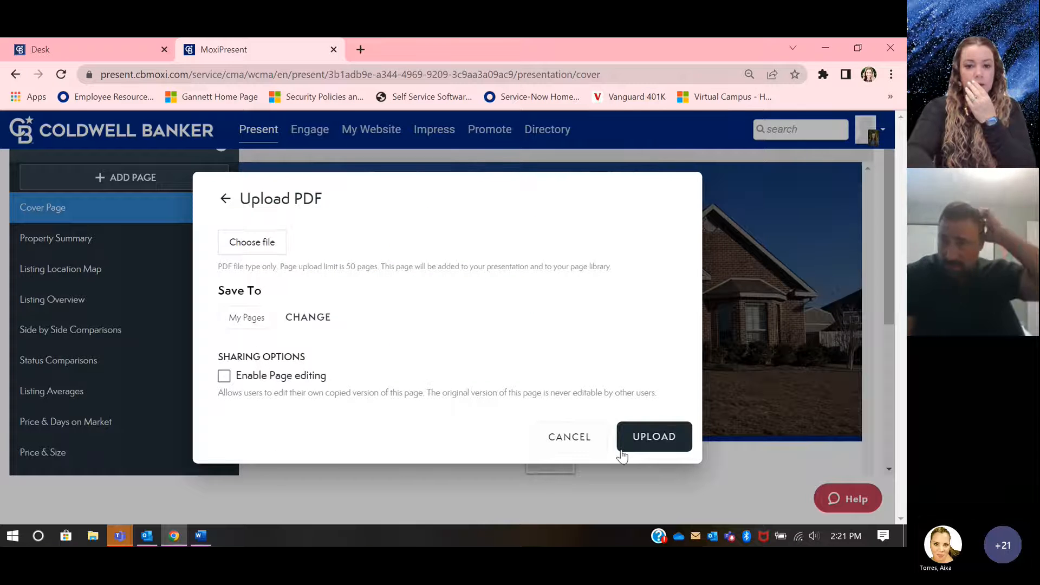
{"action": "left_click", "coordinate": [572, 434]}
Step: Build a new custom page for the presentation using the single-block web view layout
{"action": "left_click", "coordinate": [121, 226]}
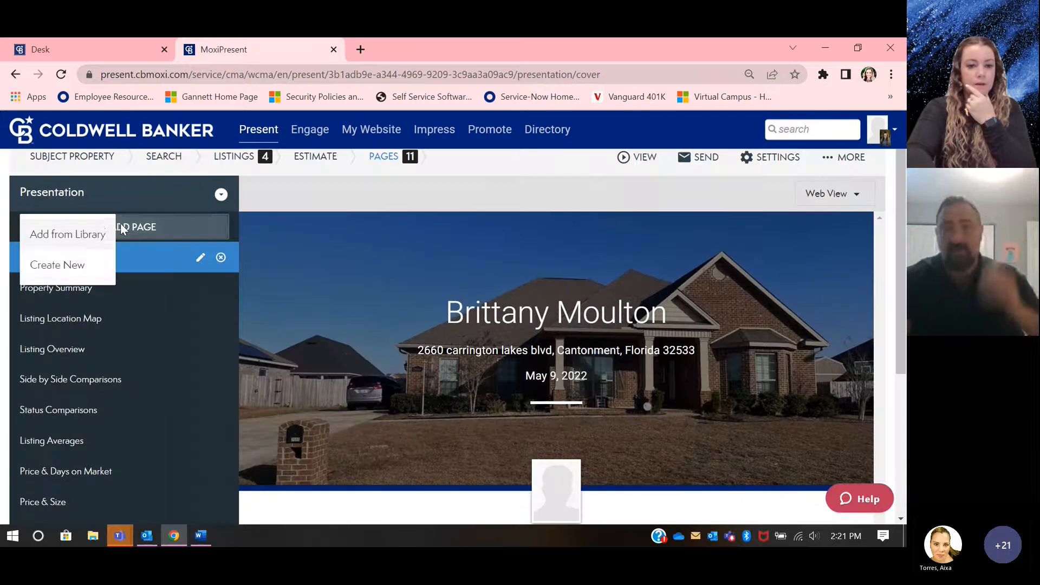
{"action": "left_click", "coordinate": [57, 264]}
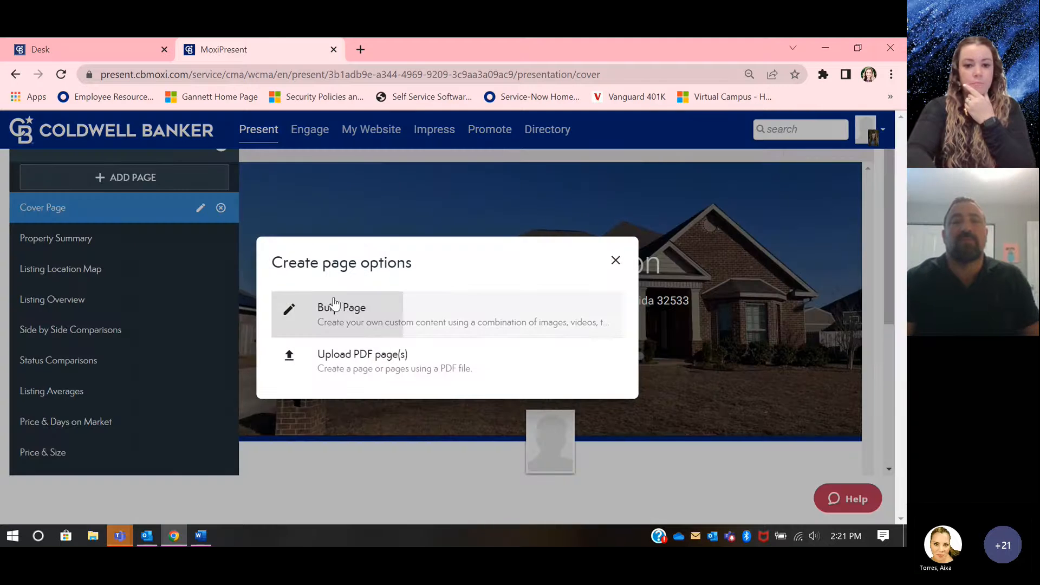
{"action": "left_click", "coordinate": [332, 302]}
{"action": "left_click", "coordinate": [183, 353]}
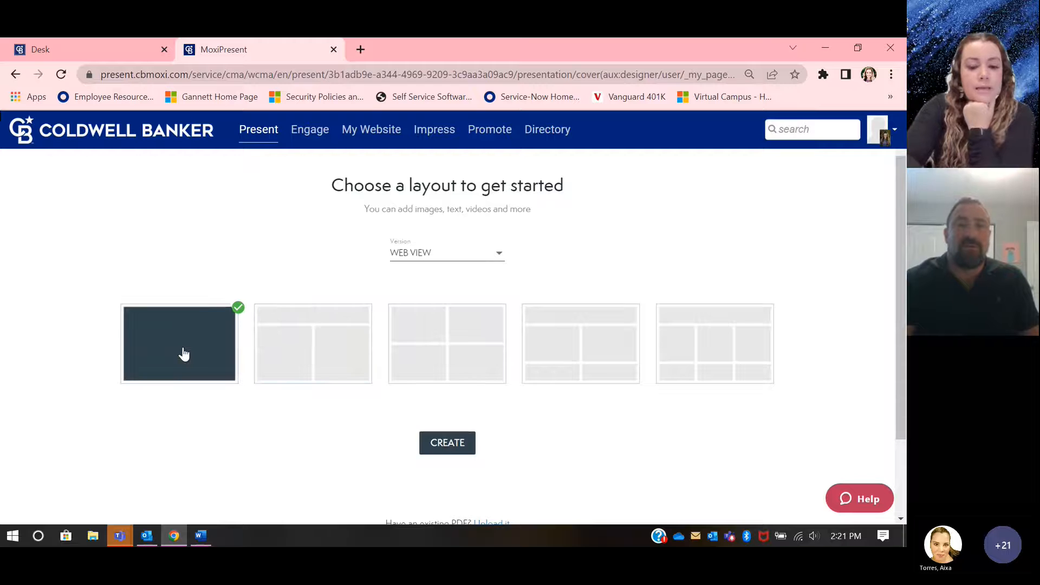
{"action": "left_click", "coordinate": [459, 448]}
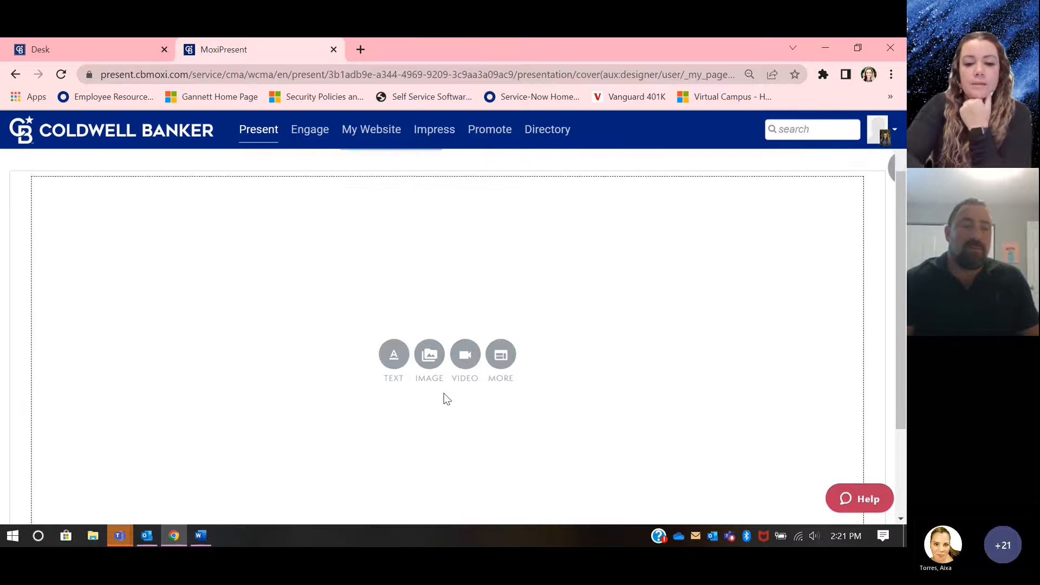
Step: Upload the Residential Contract For Sale And Purchase image and add it to the blank page block
{"action": "scroll", "coordinate": [444, 395], "scroll_direction": "up", "scroll_amount": 2}
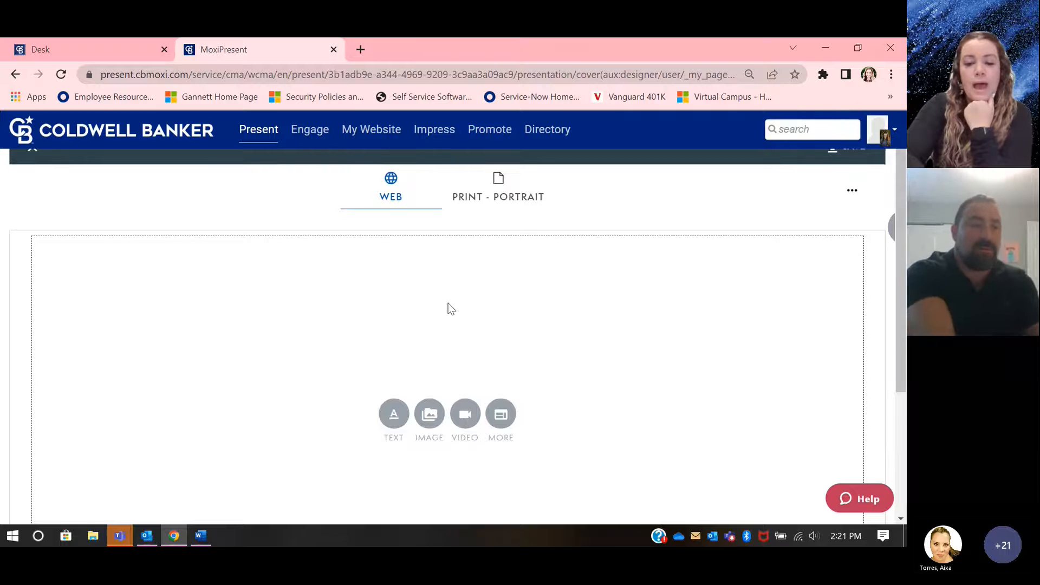
{"action": "scroll", "coordinate": [448, 306], "scroll_direction": "down", "scroll_amount": 1}
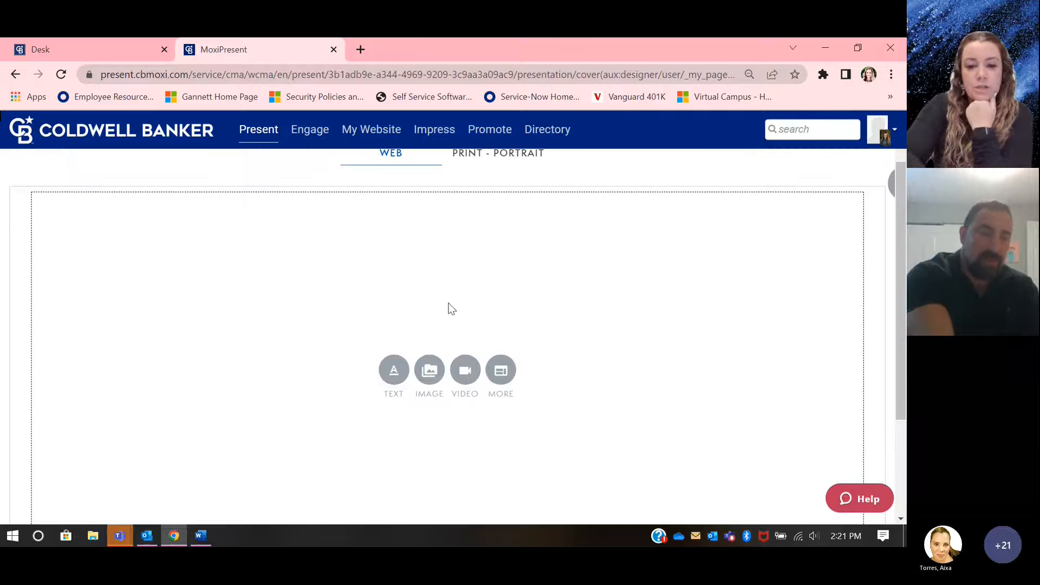
{"action": "left_click", "coordinate": [429, 370]}
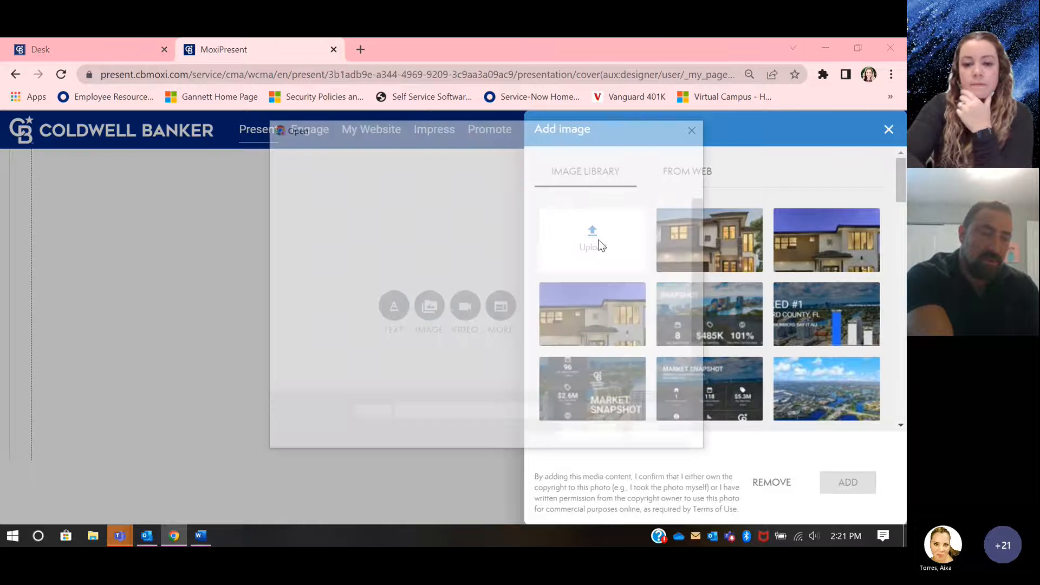
{"action": "double_click", "coordinate": [441, 229]}
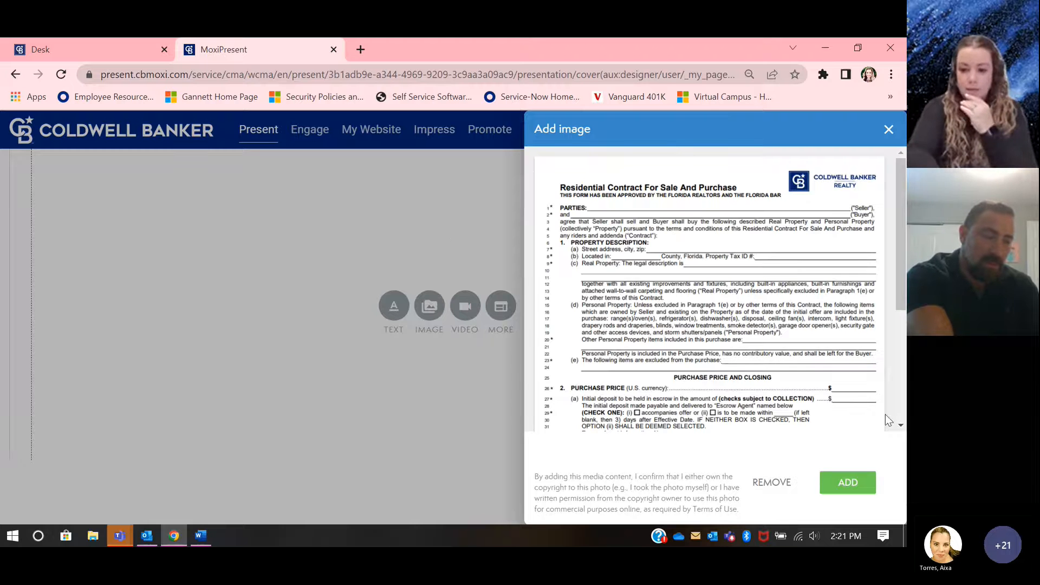
{"action": "left_click", "coordinate": [855, 481]}
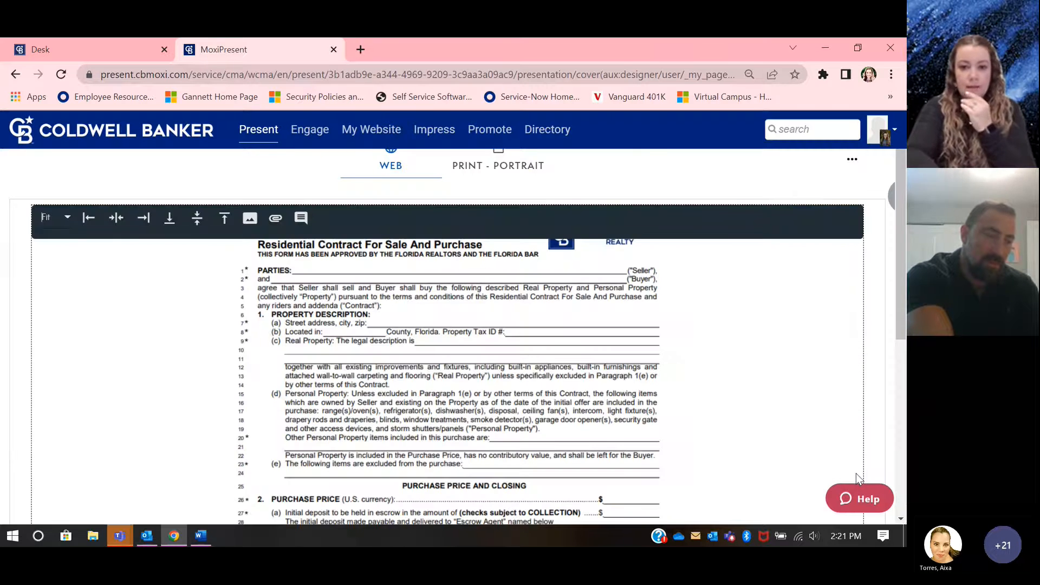
{"action": "scroll", "coordinate": [600, 393], "scroll_direction": "down", "scroll_amount": 6}
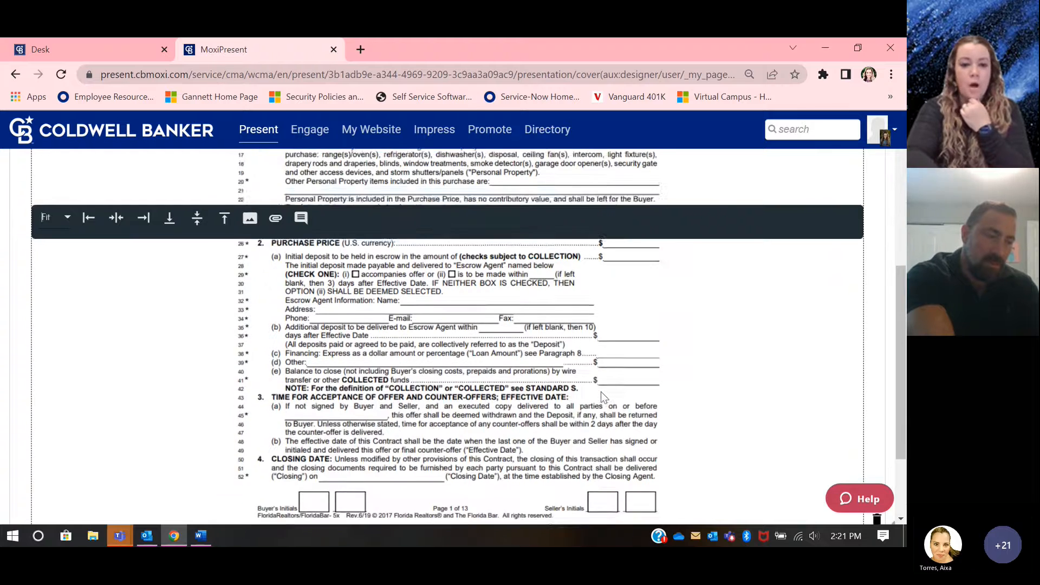
{"action": "scroll", "coordinate": [600, 392], "scroll_direction": "up", "scroll_amount": 8}
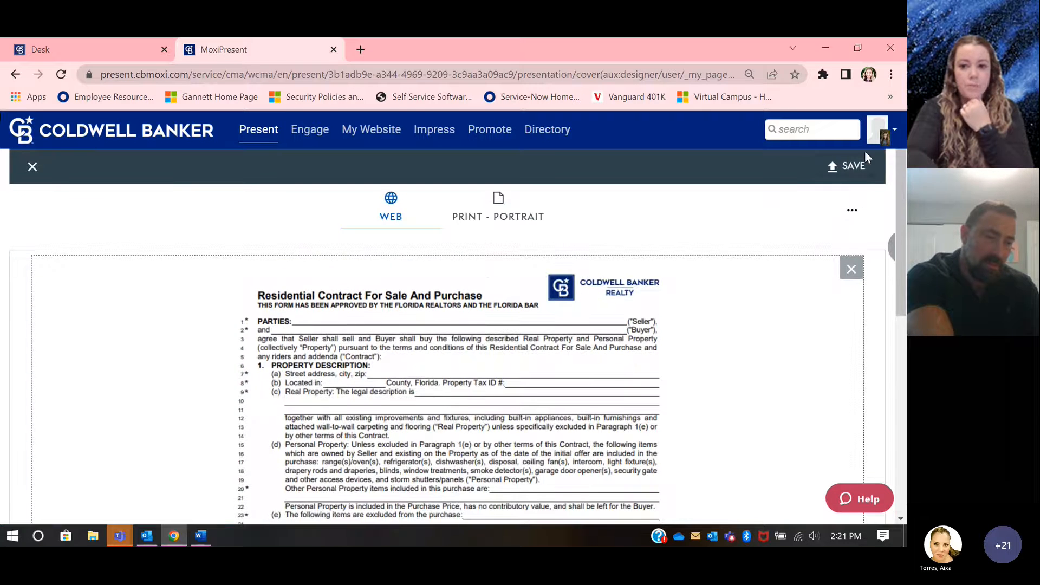
Step: Save the custom page to My Pages as "Listing Contract" with the description "Contract" and close the page editor
{"action": "left_click", "coordinate": [853, 166]}
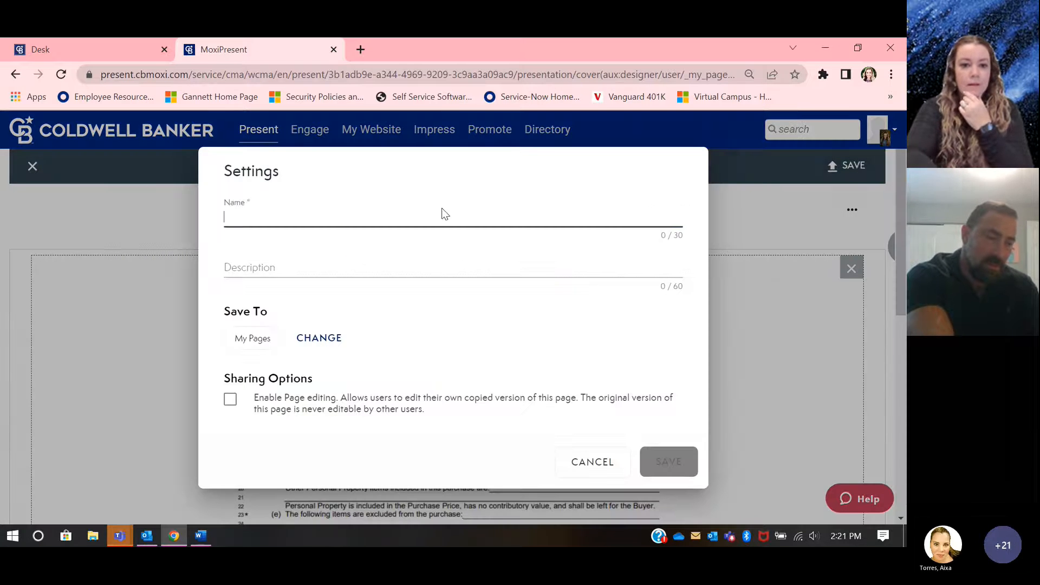
{"action": "left_click", "coordinate": [578, 464]}
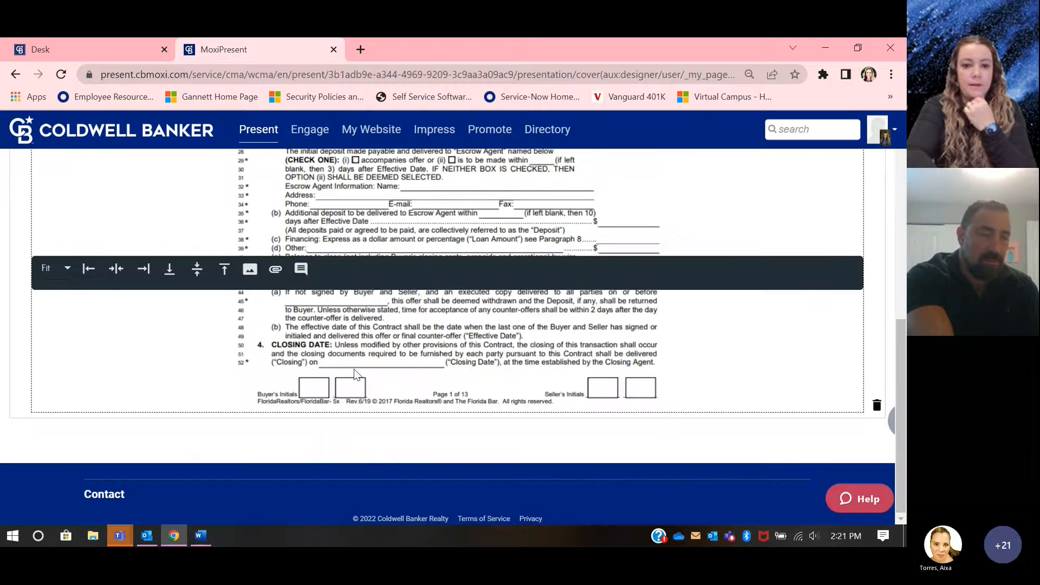
{"action": "left_click", "coordinate": [848, 171]}
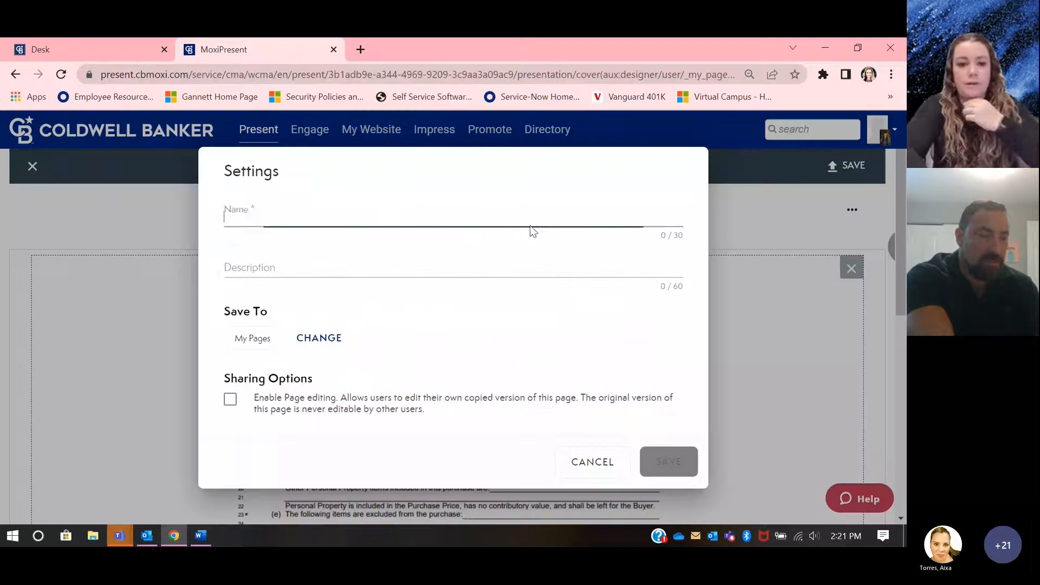
{"action": "left_click", "coordinate": [485, 232]}
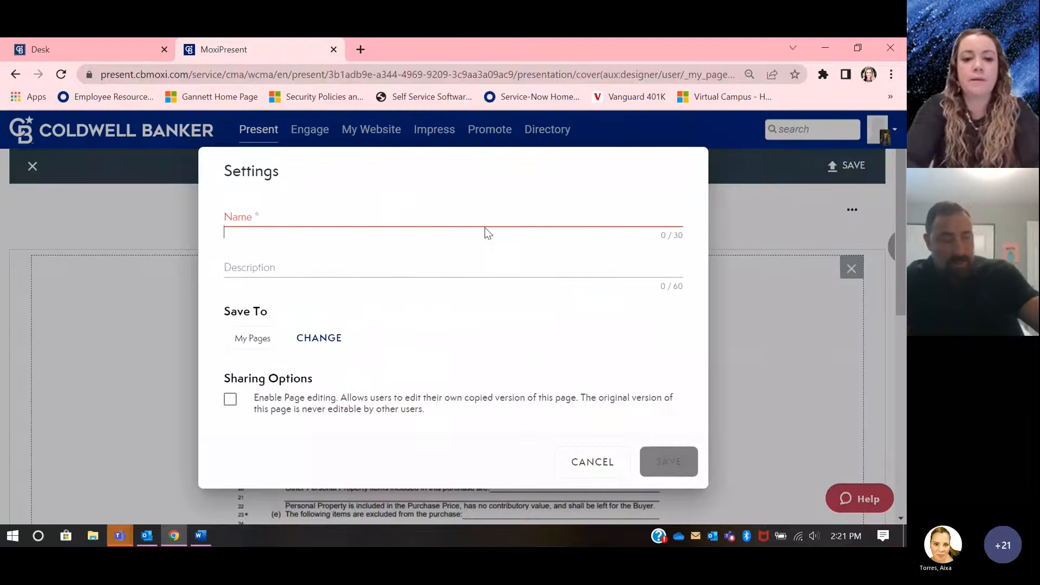
{"action": "left_click", "coordinate": [439, 217]}
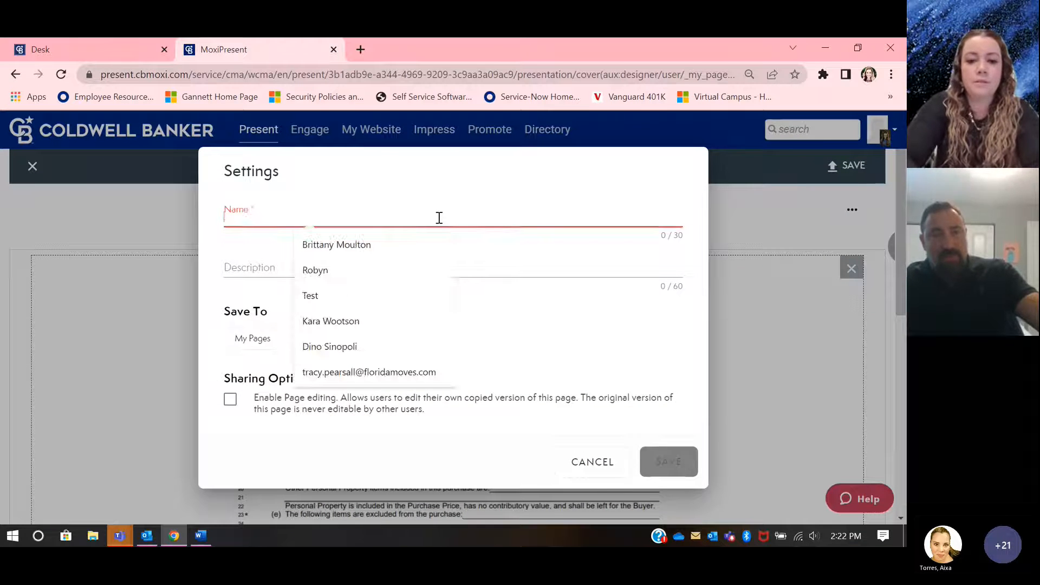
{"action": "type", "text": "Listing Contract"}
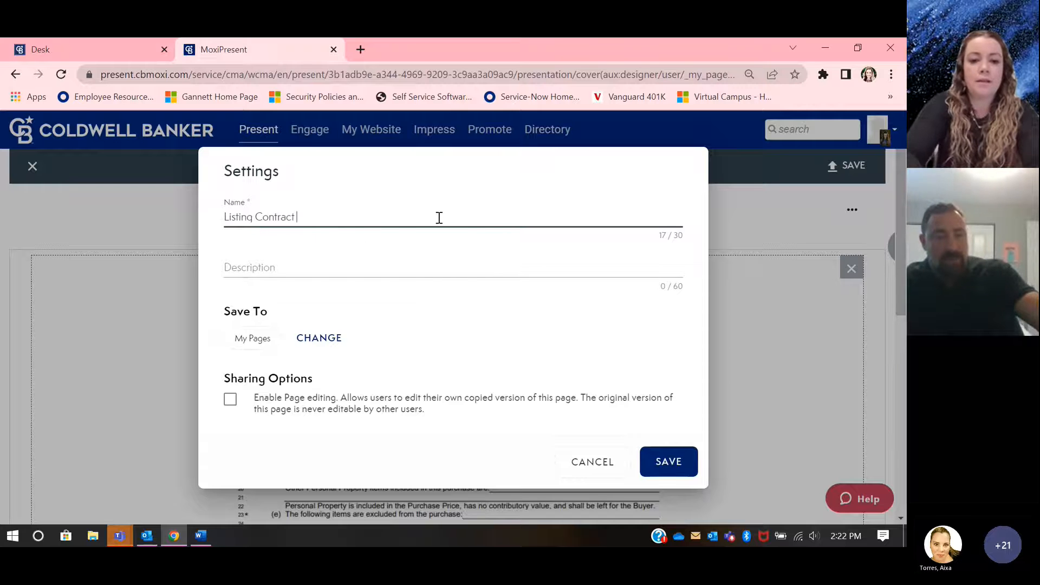
{"action": "left_click", "coordinate": [586, 265]}
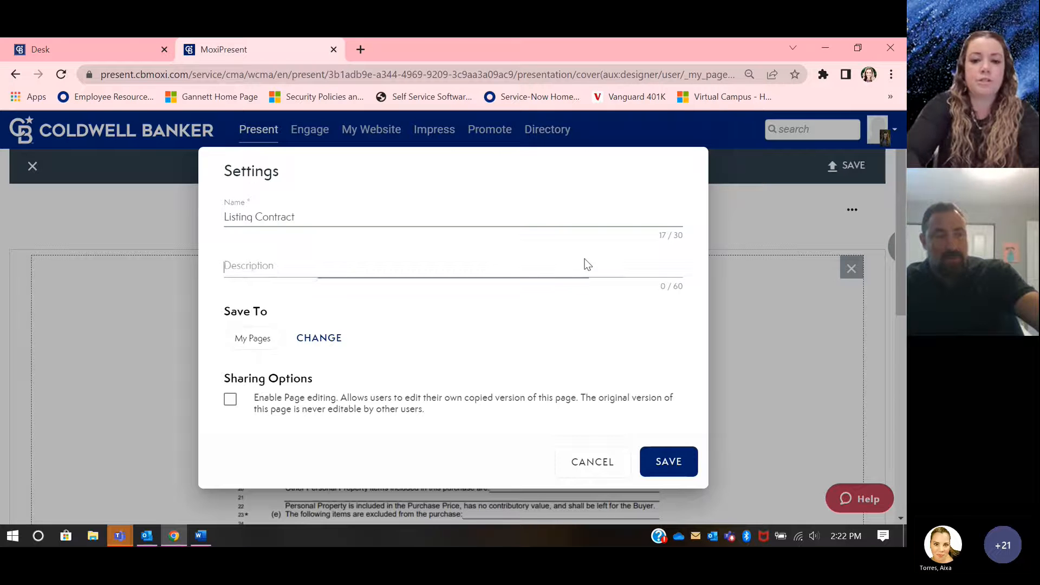
{"action": "type", "text": "Contract"}
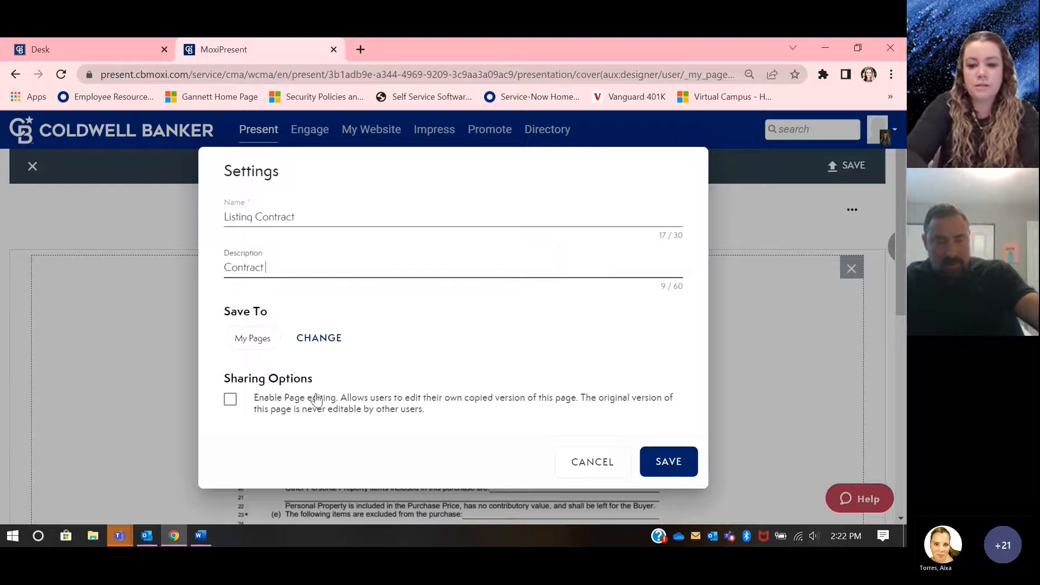
{"action": "left_click", "coordinate": [667, 462]}
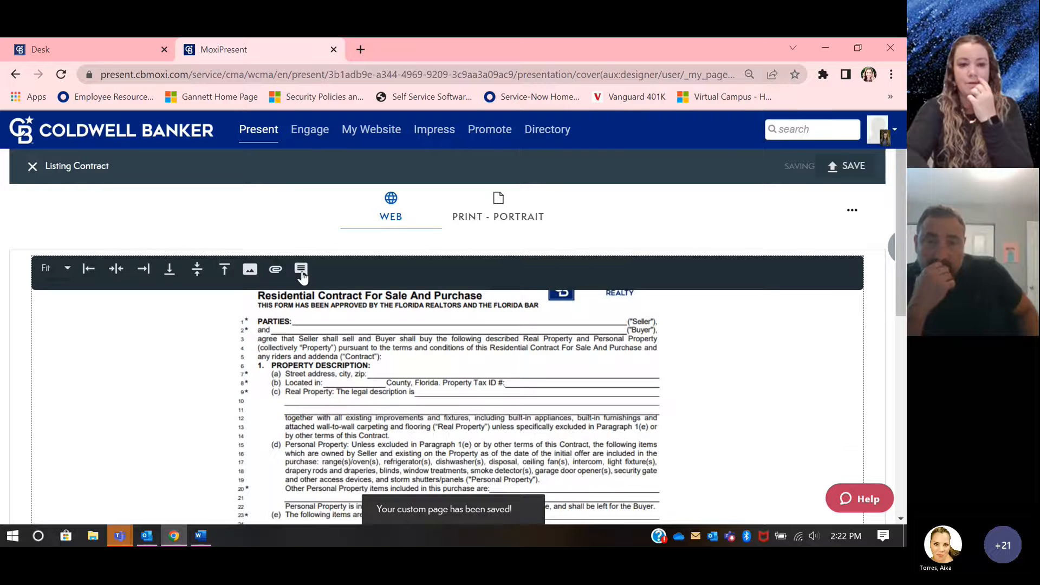
{"action": "left_click", "coordinate": [33, 166]}
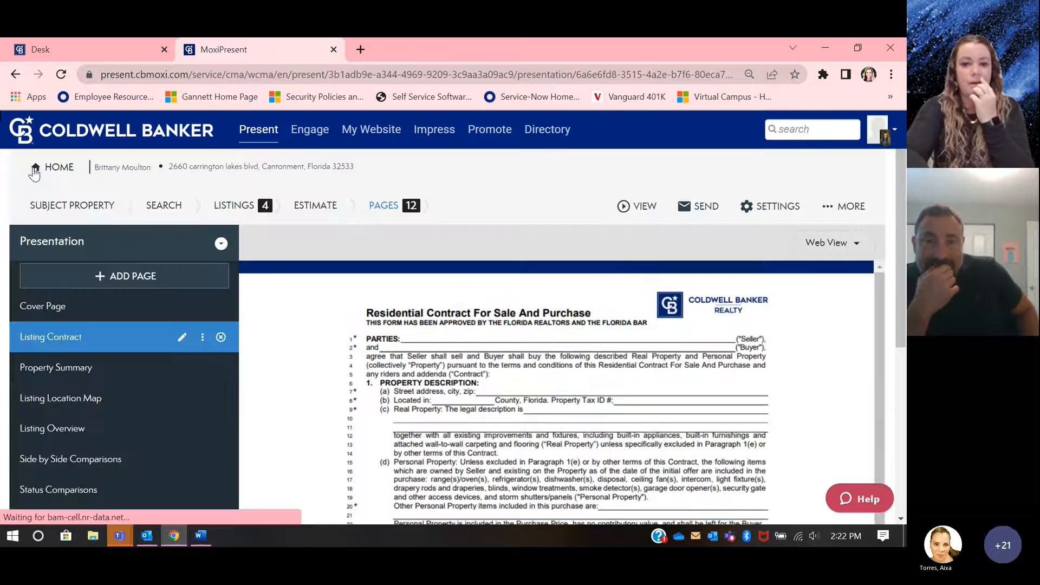
Step: Review the full Listing Contract page in the presentation preview
{"action": "scroll", "coordinate": [145, 360], "scroll_direction": "down", "scroll_amount": 1}
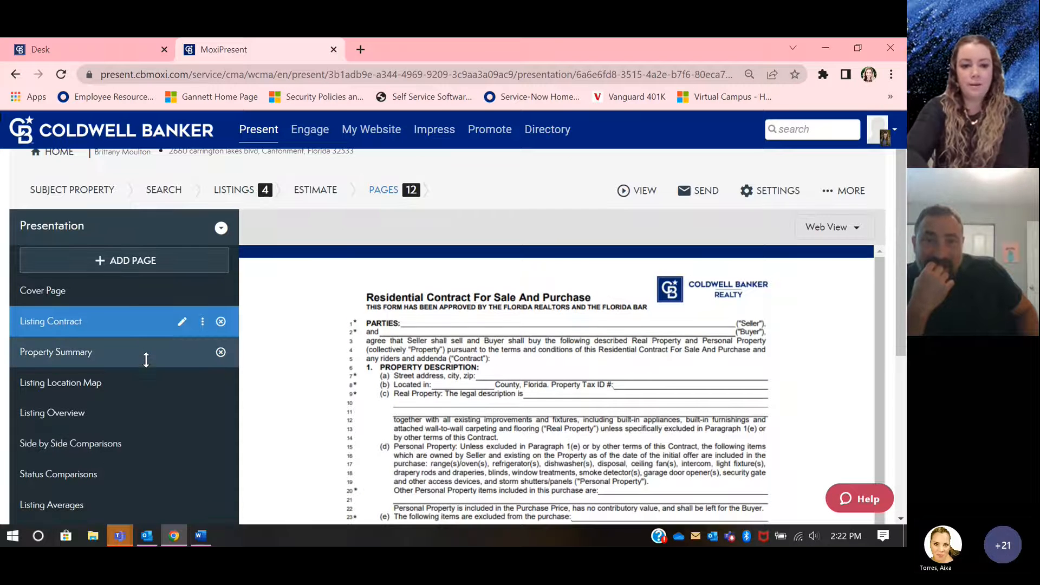
{"action": "scroll", "coordinate": [476, 352], "scroll_direction": "down", "scroll_amount": 3}
{"action": "scroll", "coordinate": [476, 349], "scroll_direction": "down", "scroll_amount": 1}
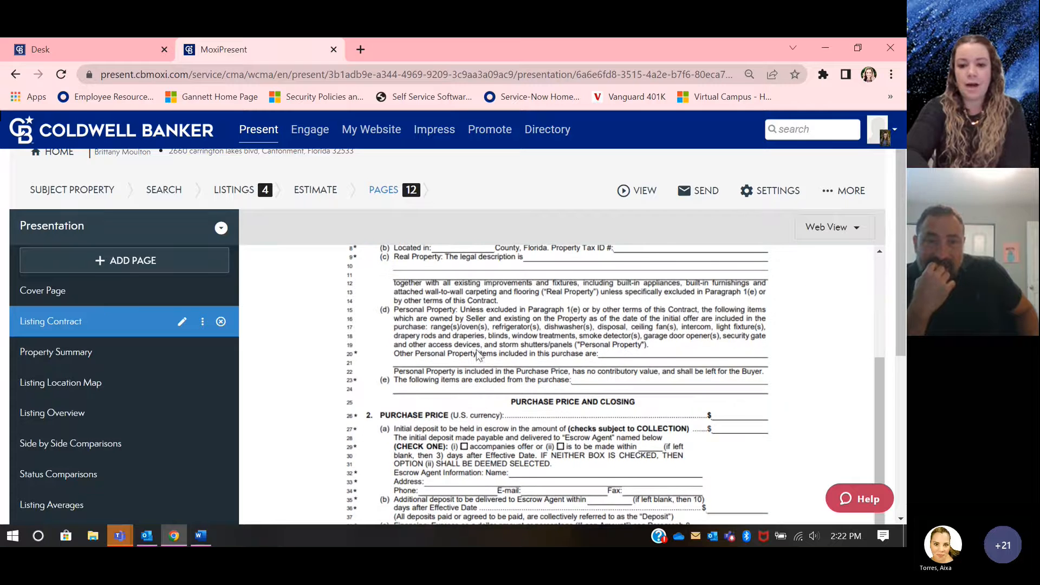
{"action": "scroll", "coordinate": [595, 360], "scroll_direction": "down", "scroll_amount": 2}
{"action": "scroll", "coordinate": [594, 361], "scroll_direction": "down", "scroll_amount": 2}
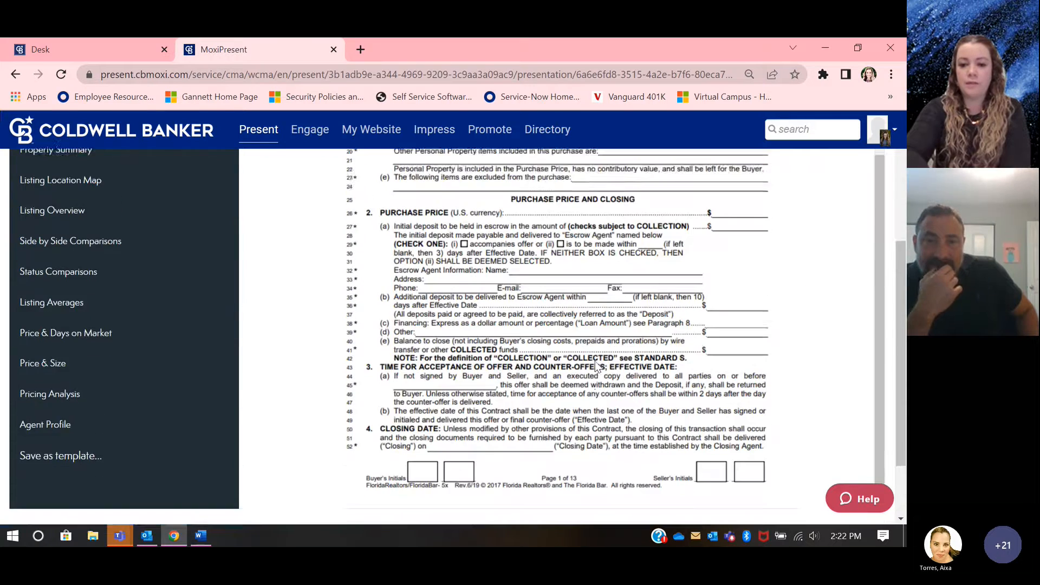
{"action": "scroll", "coordinate": [595, 360], "scroll_direction": "up", "scroll_amount": 4}
{"action": "scroll", "coordinate": [595, 361], "scroll_direction": "up", "scroll_amount": 2}
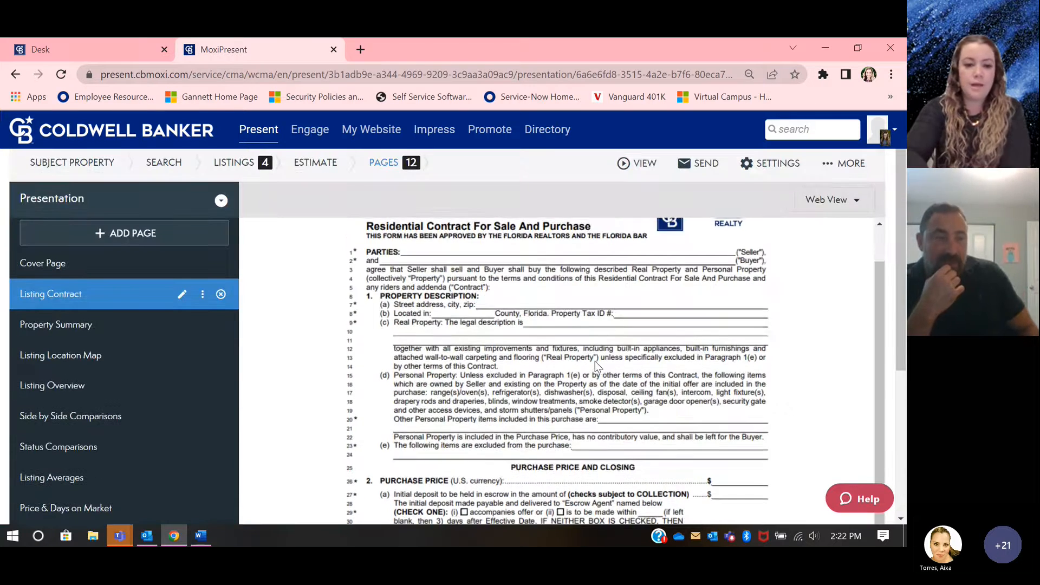
Step: Move the Listing Contract page down the presentation order to sit between Pricing Analysis and Agent Profile
{"action": "left_click_drag", "start_coordinate": [93, 302], "coordinate": [93, 368]}
{"action": "scroll", "coordinate": [94, 367], "scroll_direction": "down", "scroll_amount": 3}
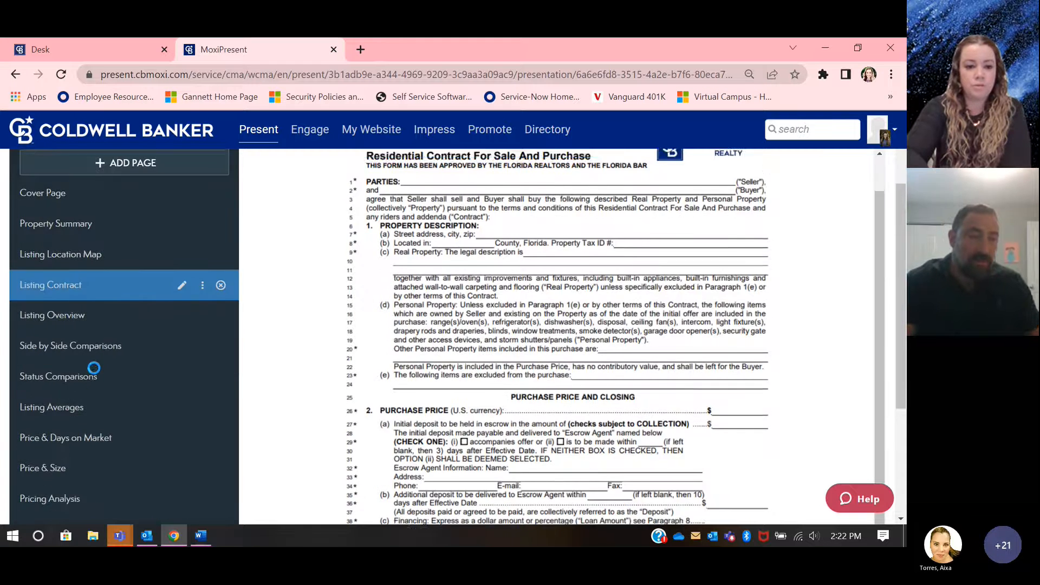
{"action": "left_click_drag", "start_coordinate": [77, 205], "coordinate": [69, 439]}
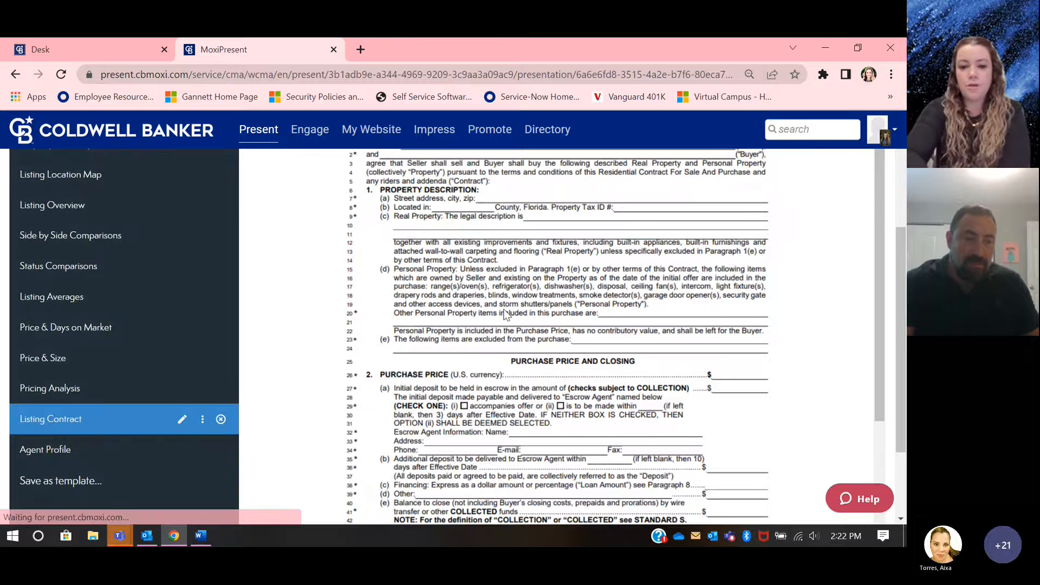
{"action": "scroll", "coordinate": [530, 305], "scroll_direction": "up", "scroll_amount": 3}
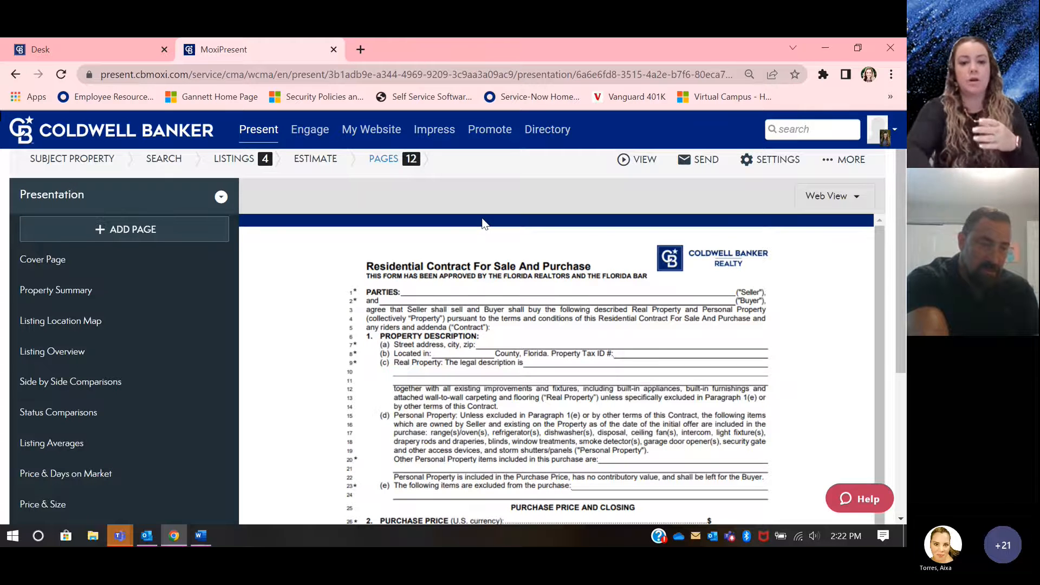
Step: Build another custom page using the web view layout with four equal blocks
{"action": "left_click", "coordinate": [184, 230]}
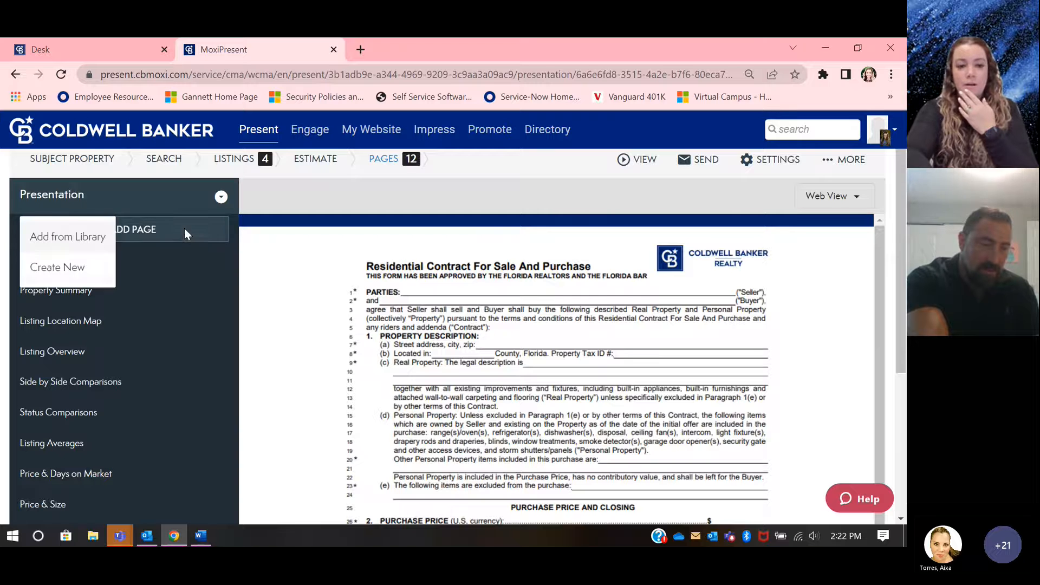
{"action": "left_click", "coordinate": [94, 263]}
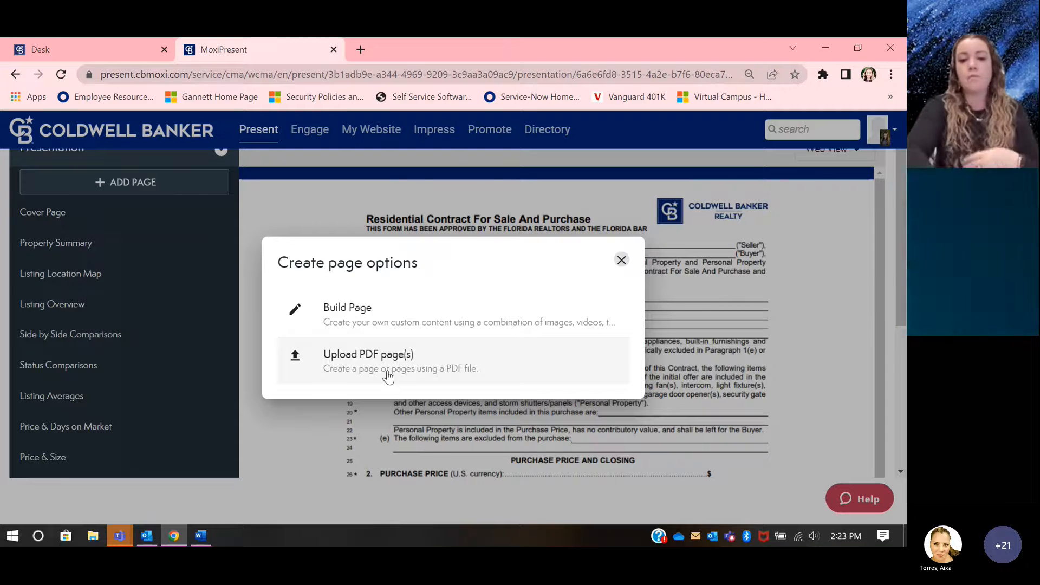
{"action": "left_click", "coordinate": [353, 320]}
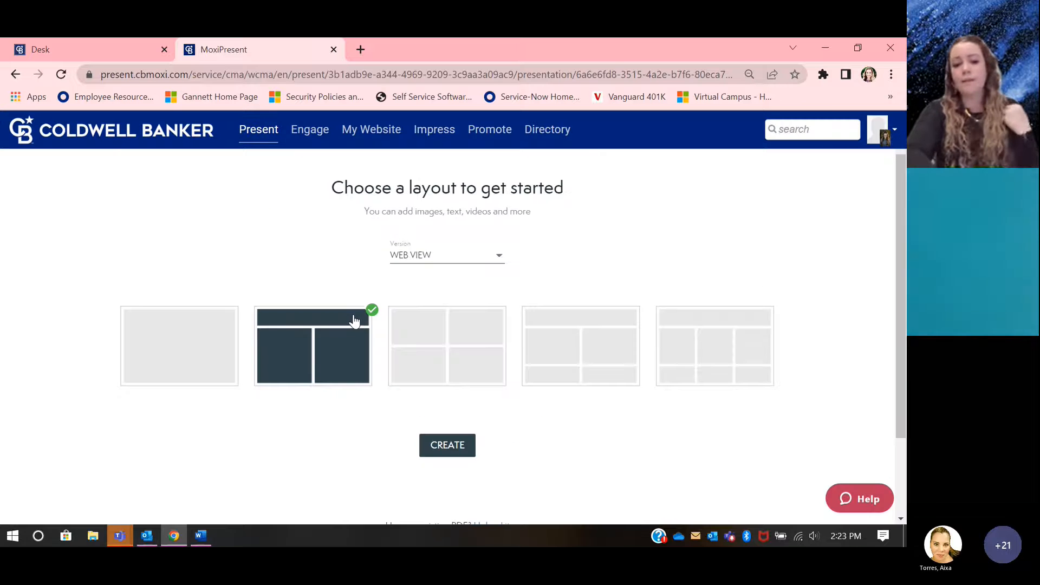
{"action": "left_click", "coordinate": [465, 337]}
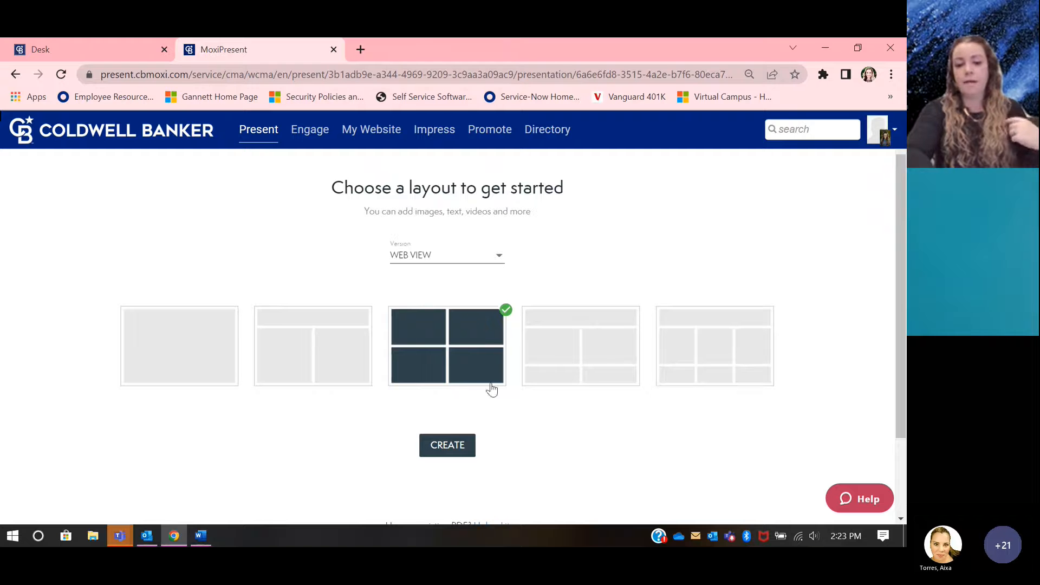
{"action": "left_click", "coordinate": [448, 446]}
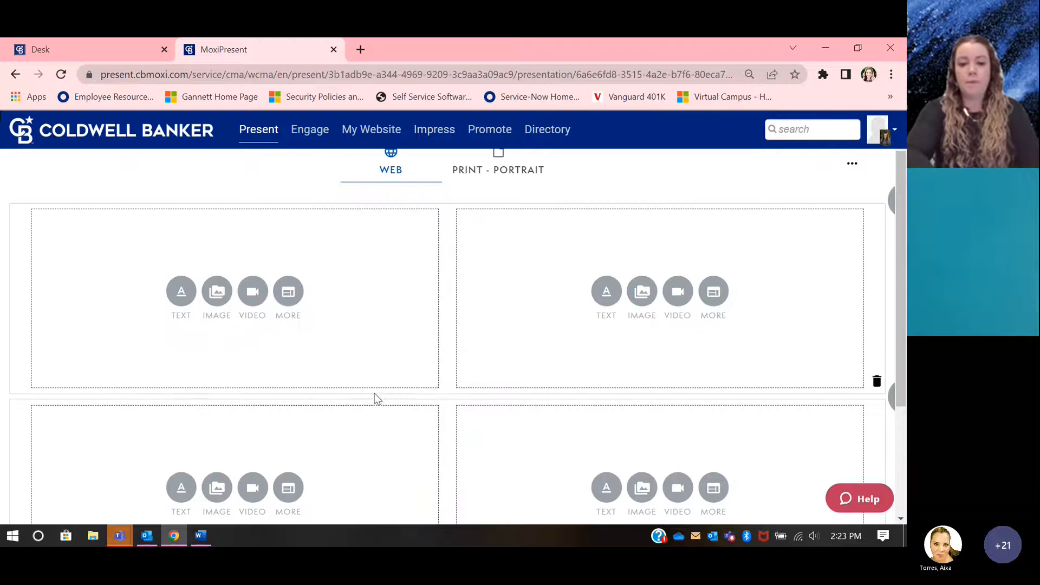
Step: Upload Pool.jpg from the Moxi Training folder and add it to the upper-left block of the page
{"action": "scroll", "coordinate": [376, 397], "scroll_direction": "down", "scroll_amount": 1}
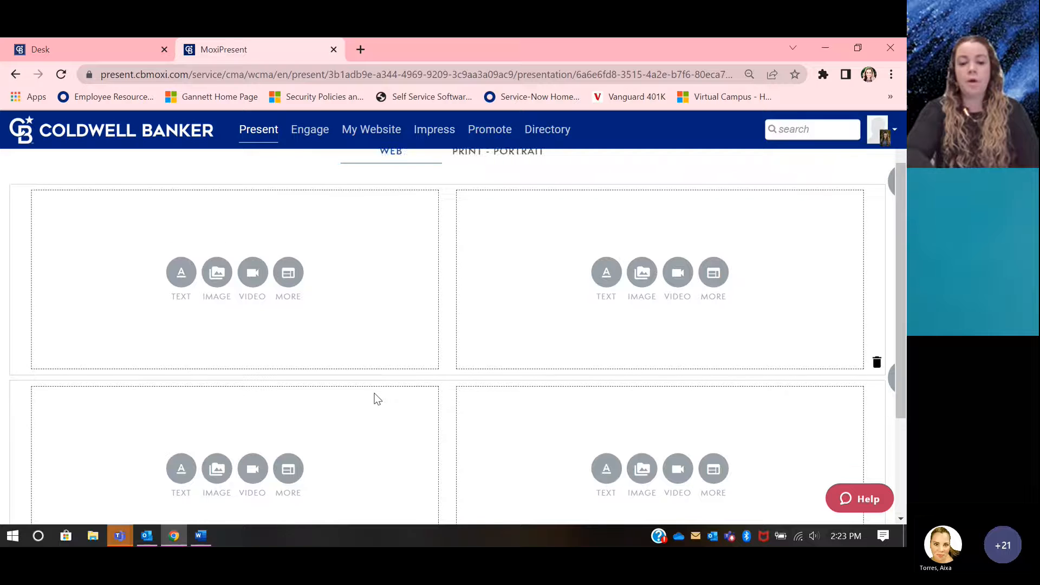
{"action": "left_click", "coordinate": [219, 259]}
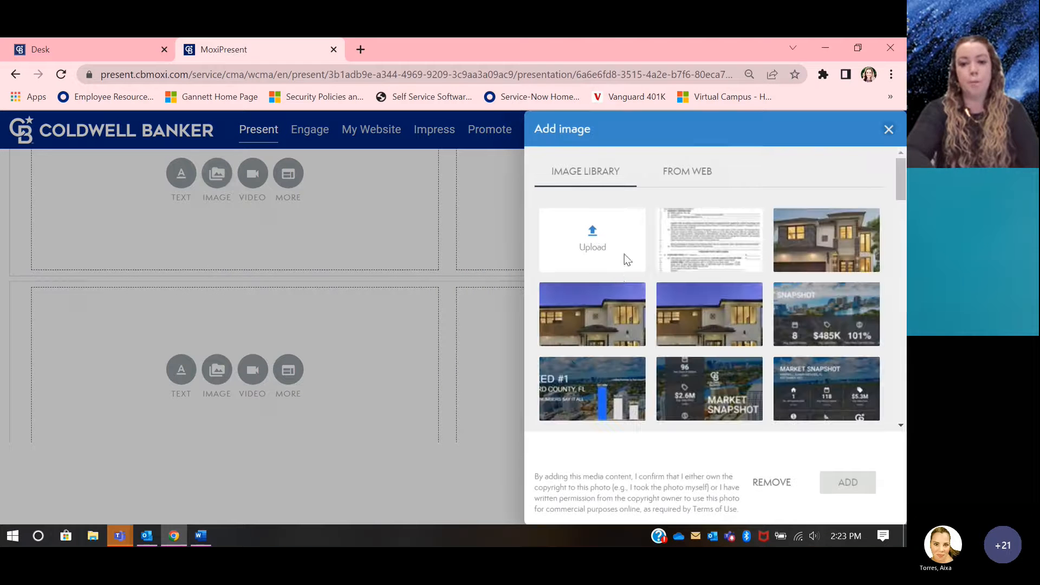
{"action": "left_click", "coordinate": [593, 234]}
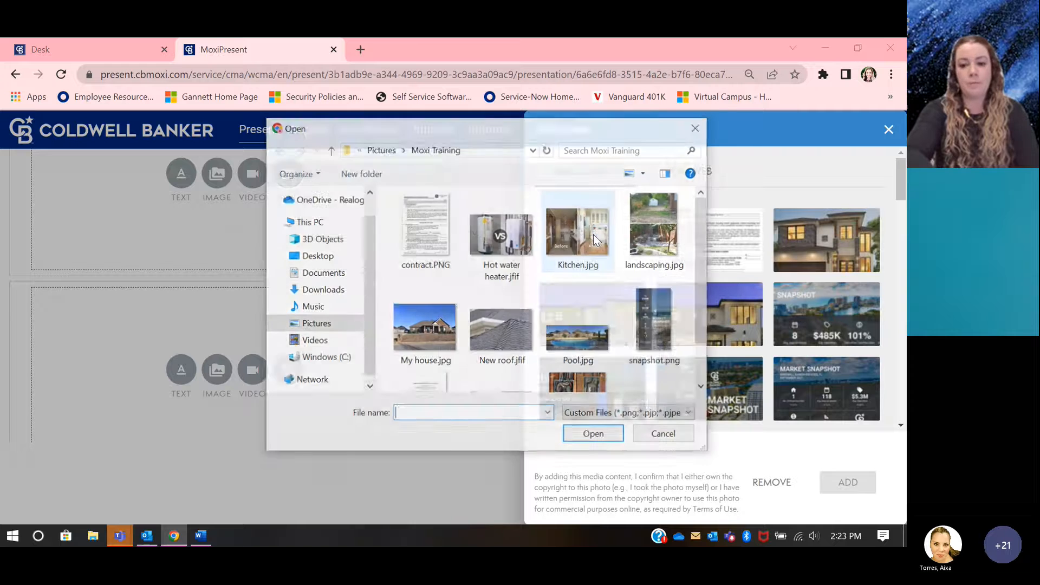
{"action": "scroll", "coordinate": [566, 303], "scroll_direction": "down", "scroll_amount": 2}
{"action": "double_click", "coordinate": [577, 288]}
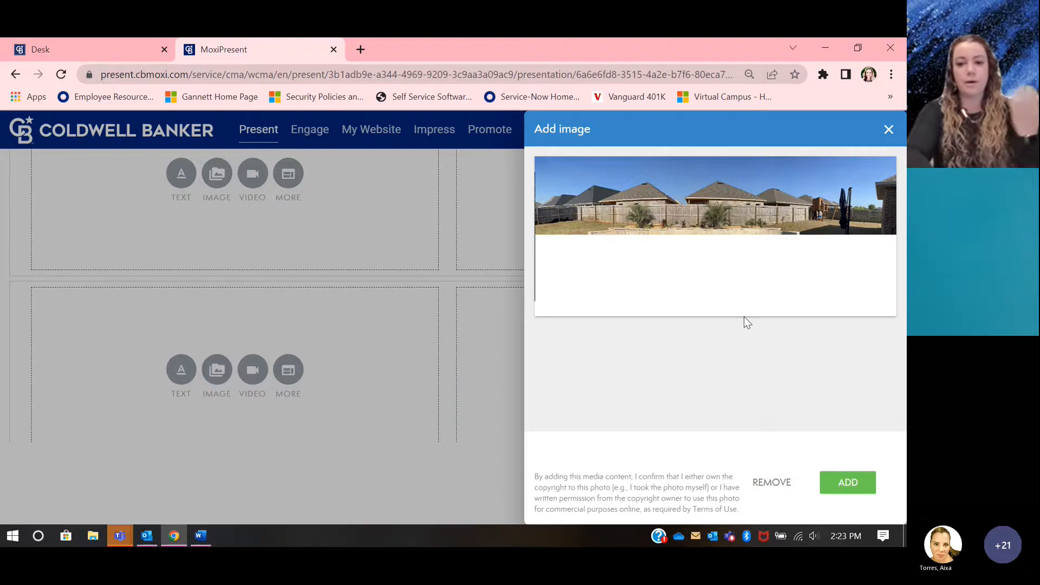
{"action": "left_click", "coordinate": [842, 485]}
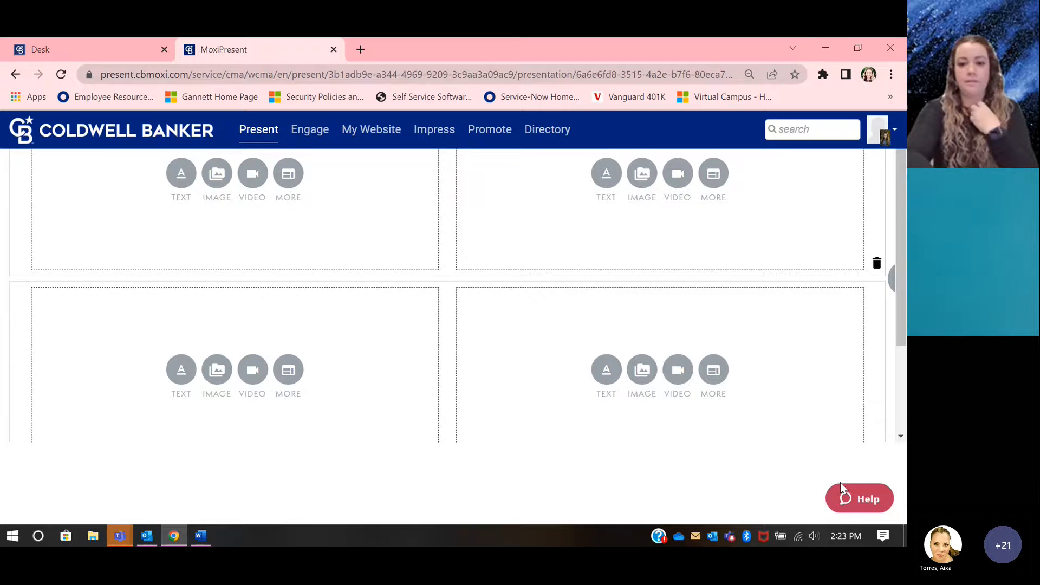
{"action": "scroll", "coordinate": [415, 356], "scroll_direction": "up", "scroll_amount": 1}
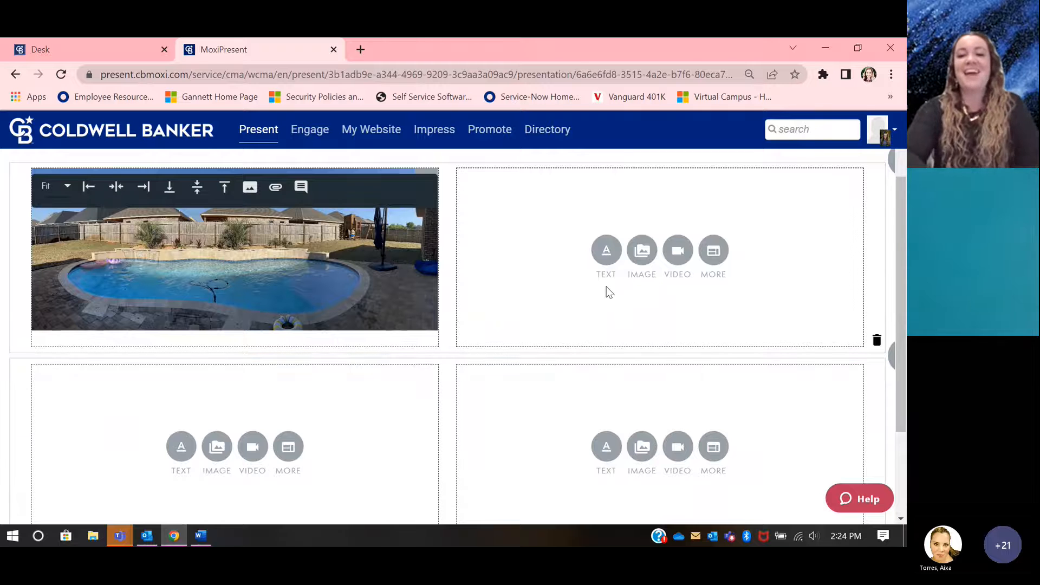
Step: Add a text block beside the pool photo with the bullets "Salt water pool", "2 years old" and "new landscaping"
{"action": "left_click", "coordinate": [606, 255]}
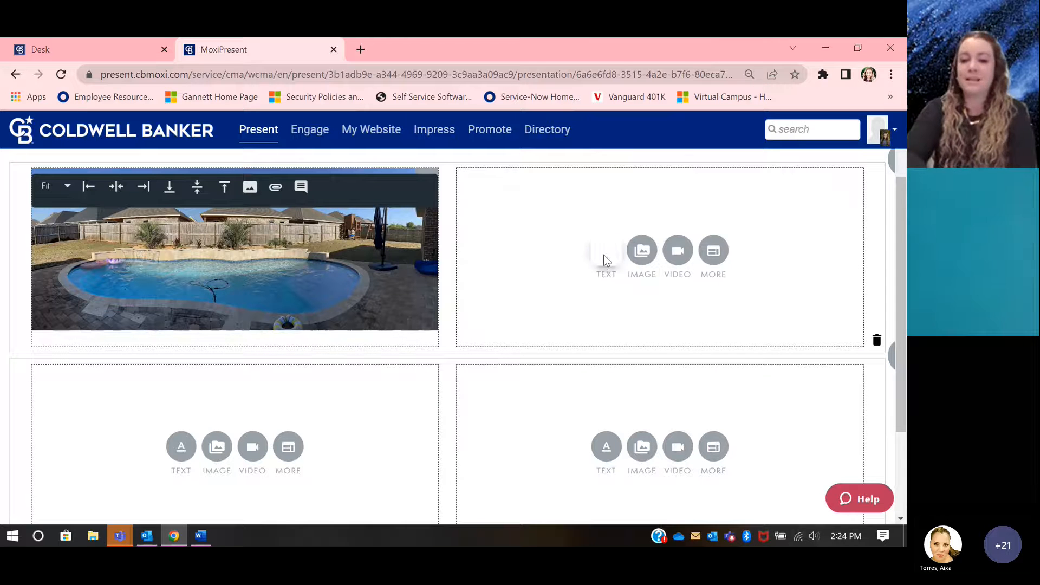
{"action": "left_click", "coordinate": [558, 197]}
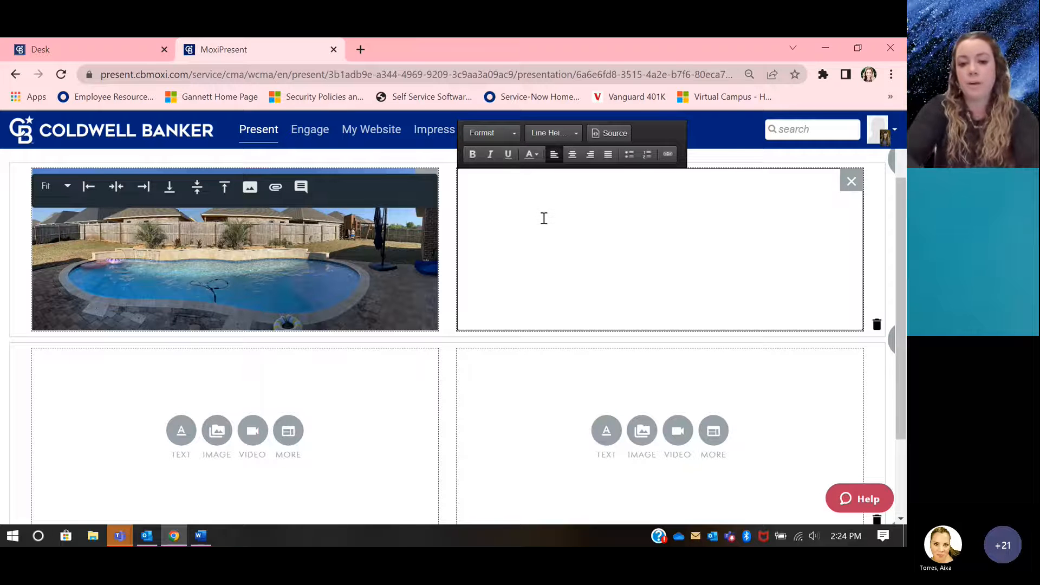
{"action": "left_click", "coordinate": [628, 155]}
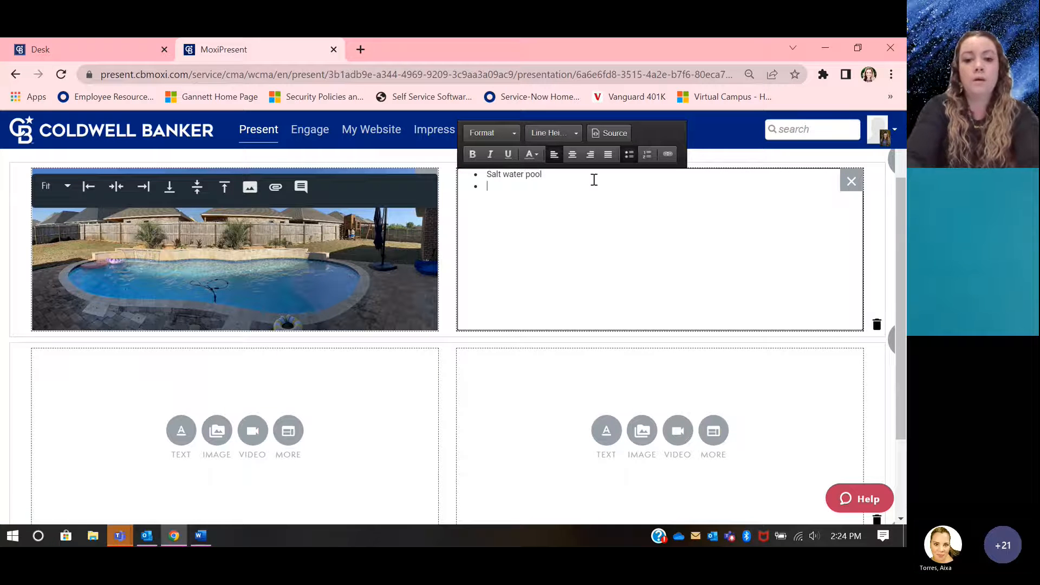
{"action": "type", "text": "old "}
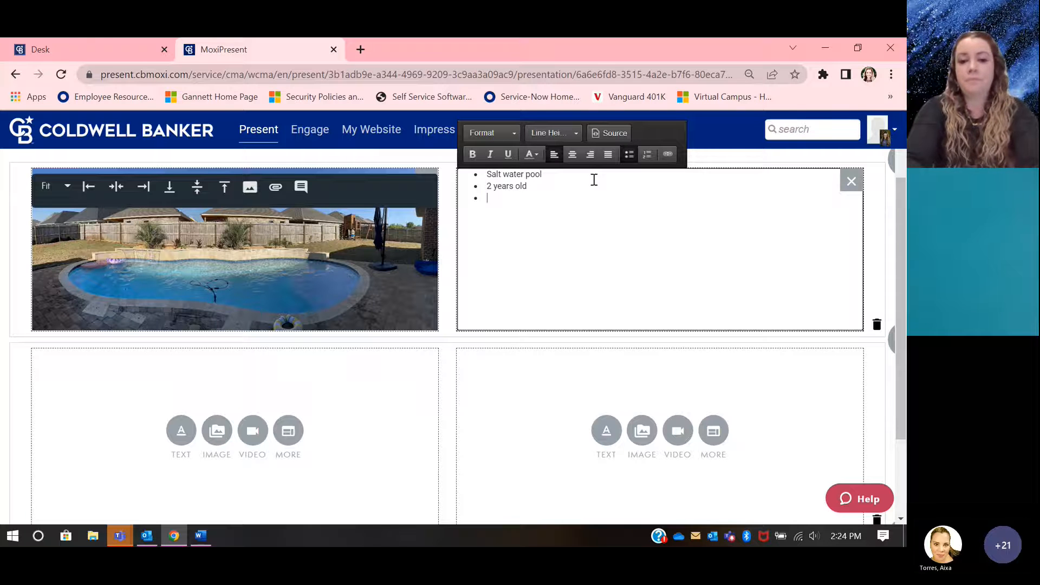
{"action": "type", "text": "nrw"}
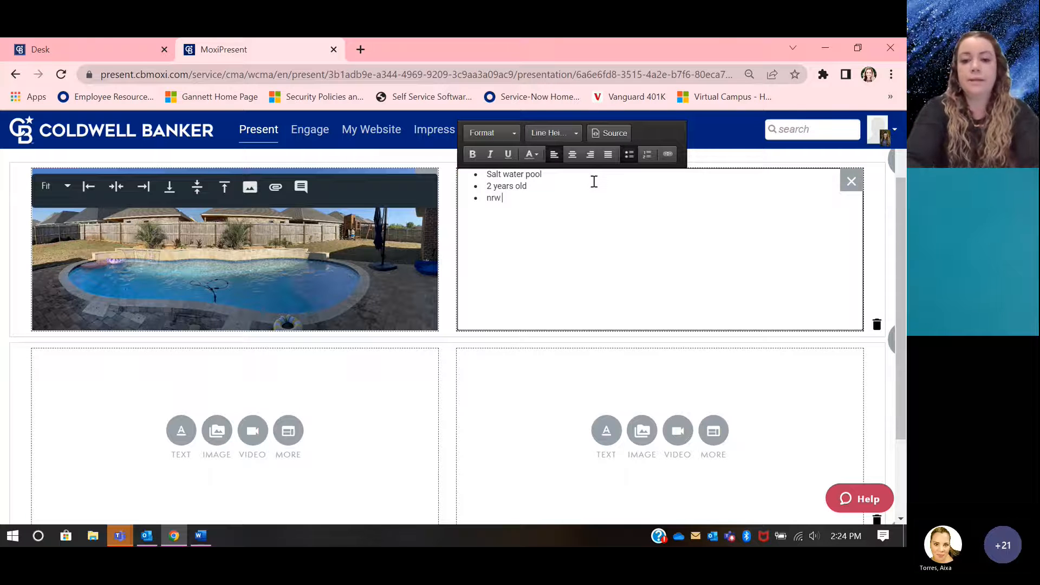
{"action": "type", "text": " landscaping"}
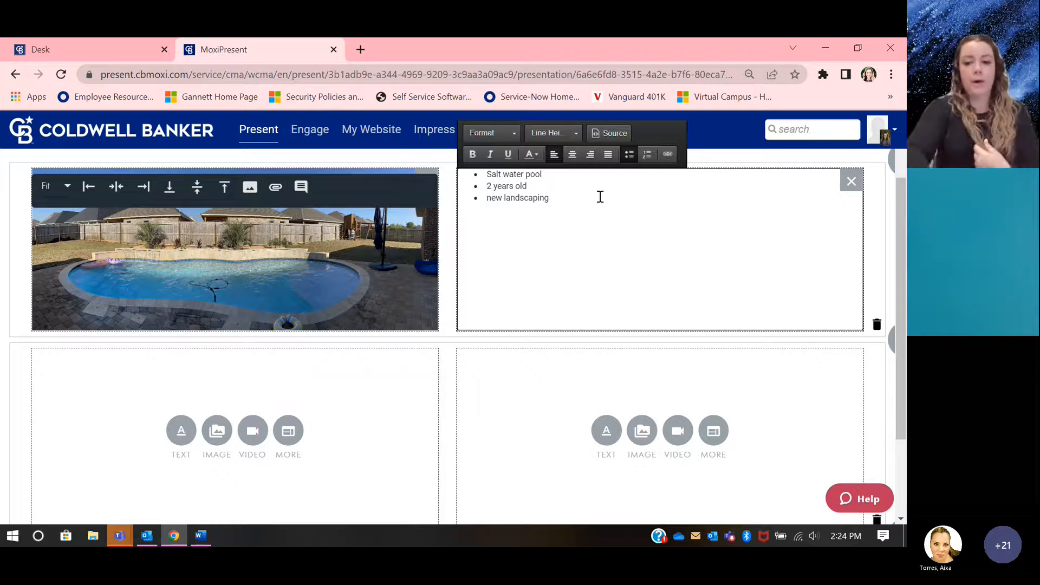
{"action": "scroll", "coordinate": [600, 198], "scroll_direction": "up", "scroll_amount": 1}
{"action": "scroll", "coordinate": [506, 300], "scroll_direction": "down", "scroll_amount": 1}
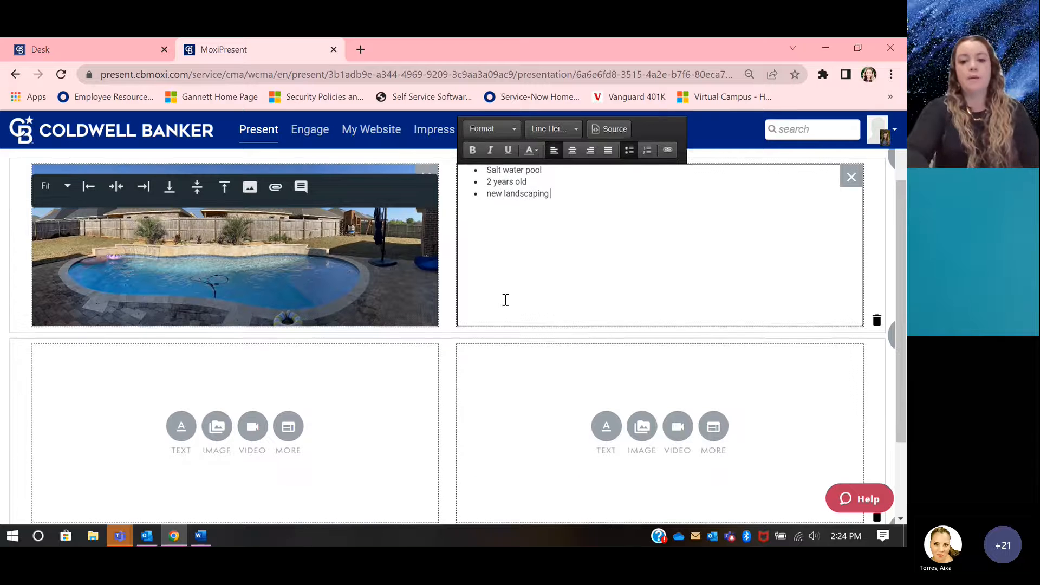
Step: Upload "Hot water heater.jfif" and add it to the lower-right block of the page
{"action": "scroll", "coordinate": [569, 421], "scroll_direction": "down", "scroll_amount": 2}
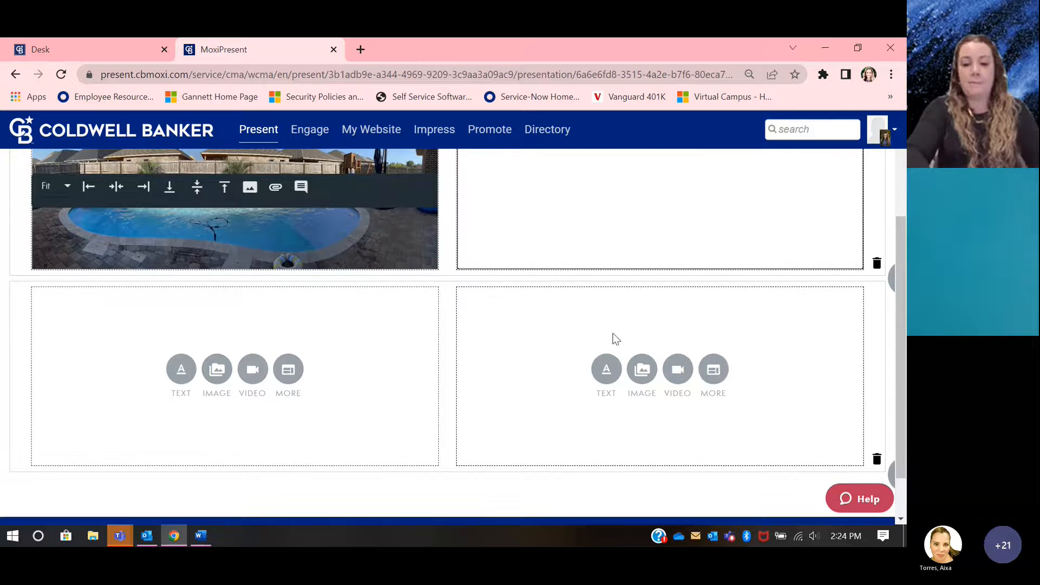
{"action": "left_click", "coordinate": [642, 369]}
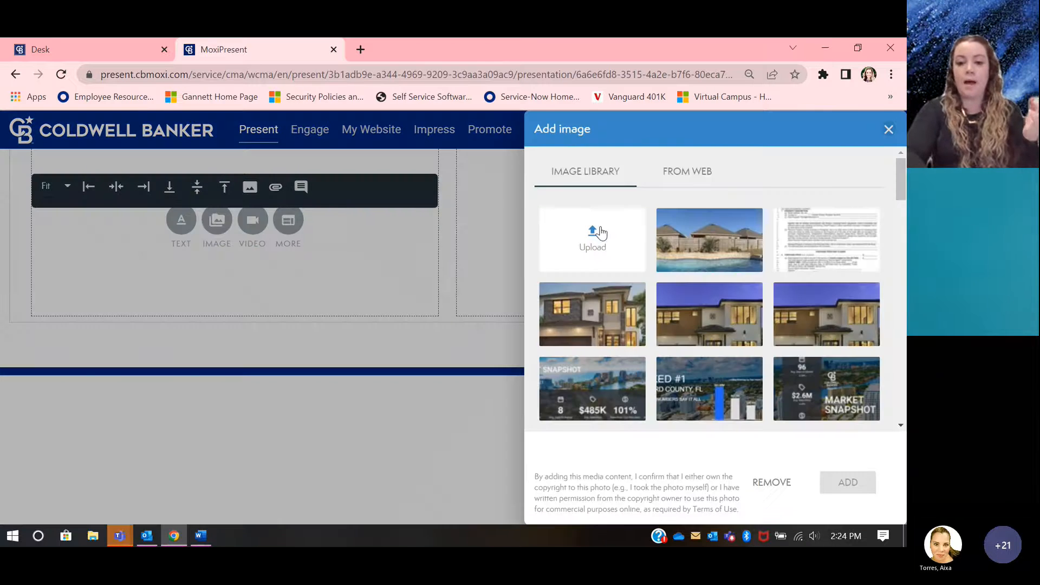
{"action": "left_click", "coordinate": [600, 232]}
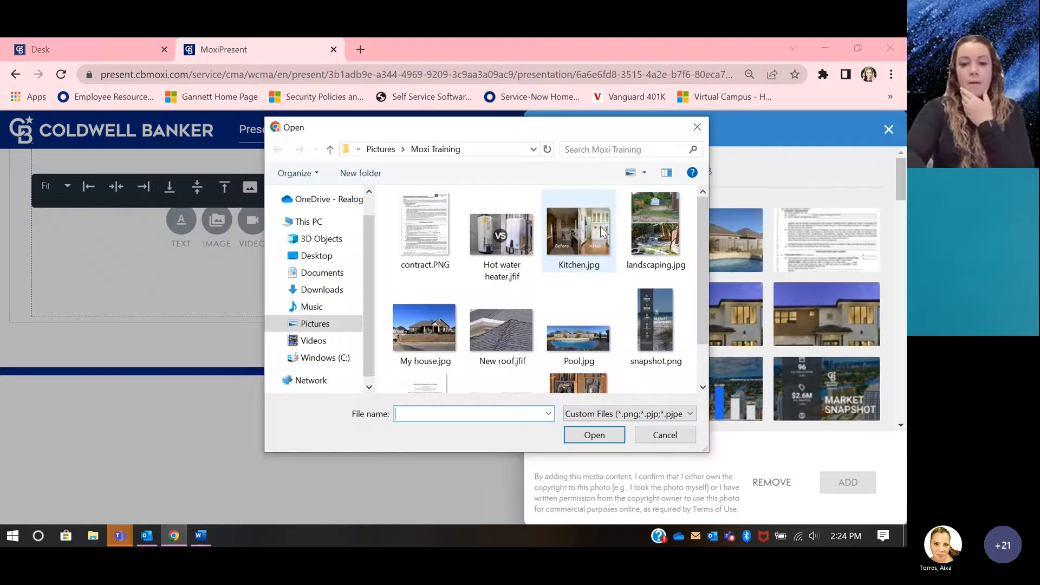
{"action": "double_click", "coordinate": [512, 244]}
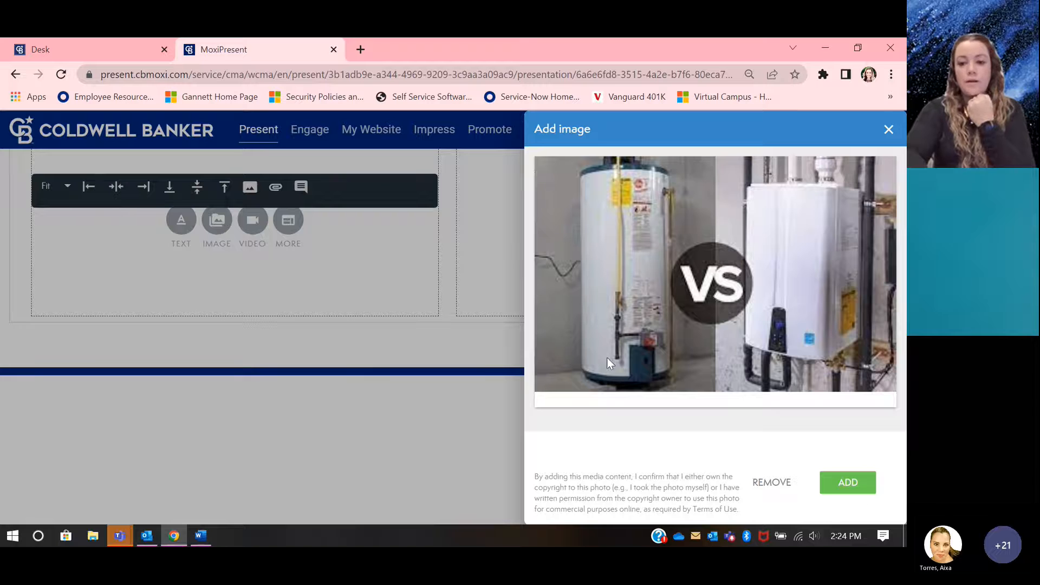
{"action": "left_click", "coordinate": [848, 482]}
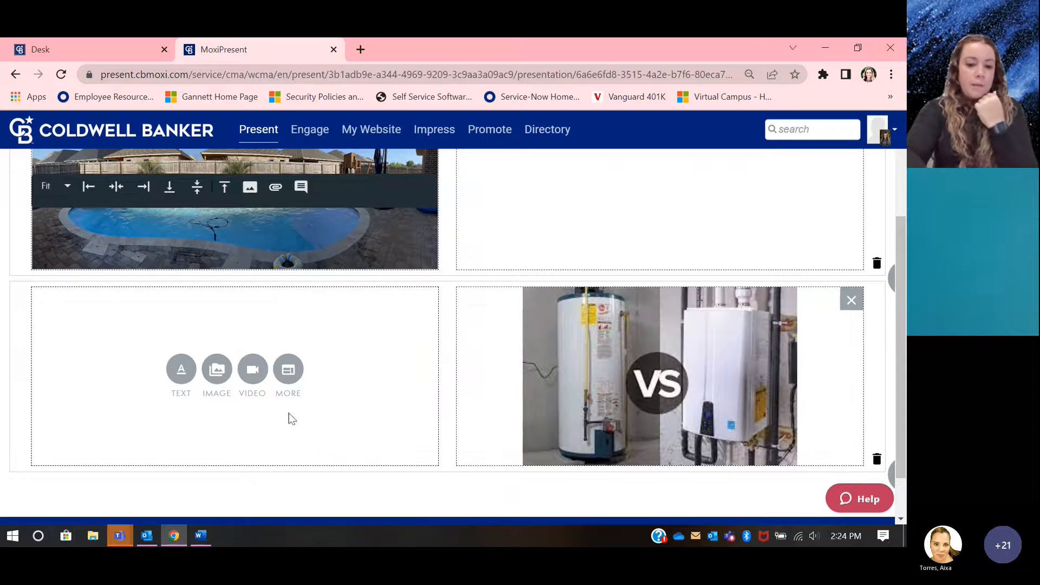
Step: Upload Kitchen.jpg and add it to the lower-left block, beside the water heater picture
{"action": "left_click", "coordinate": [216, 368]}
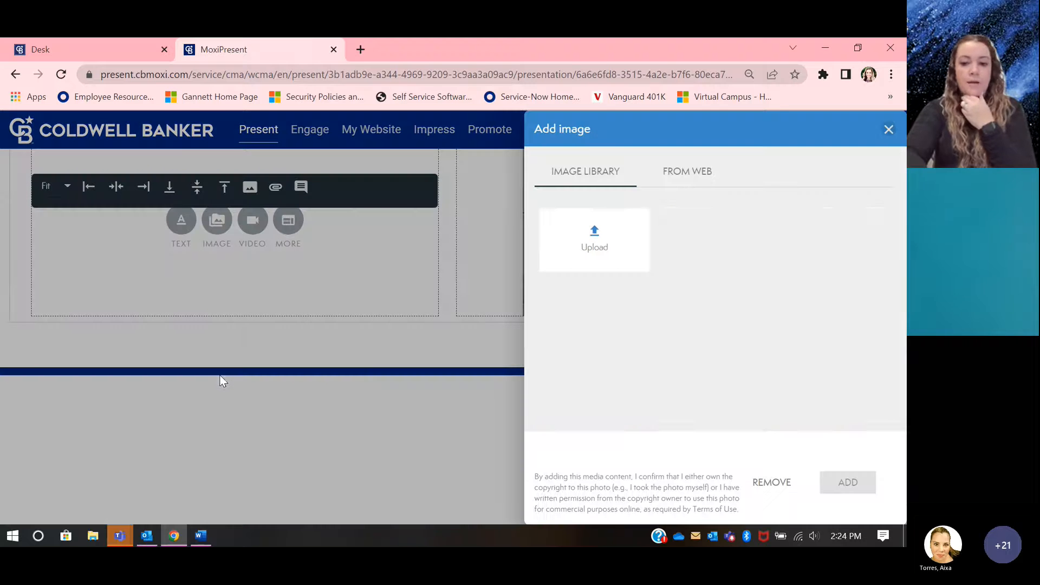
{"action": "scroll", "coordinate": [771, 239], "scroll_direction": "down", "scroll_amount": 1}
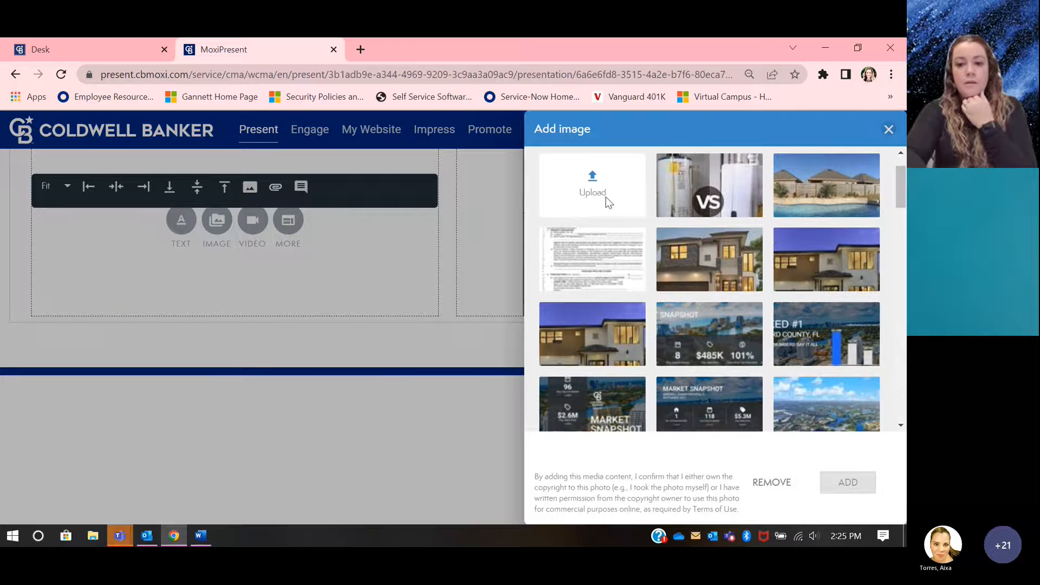
{"action": "left_click", "coordinate": [601, 195]}
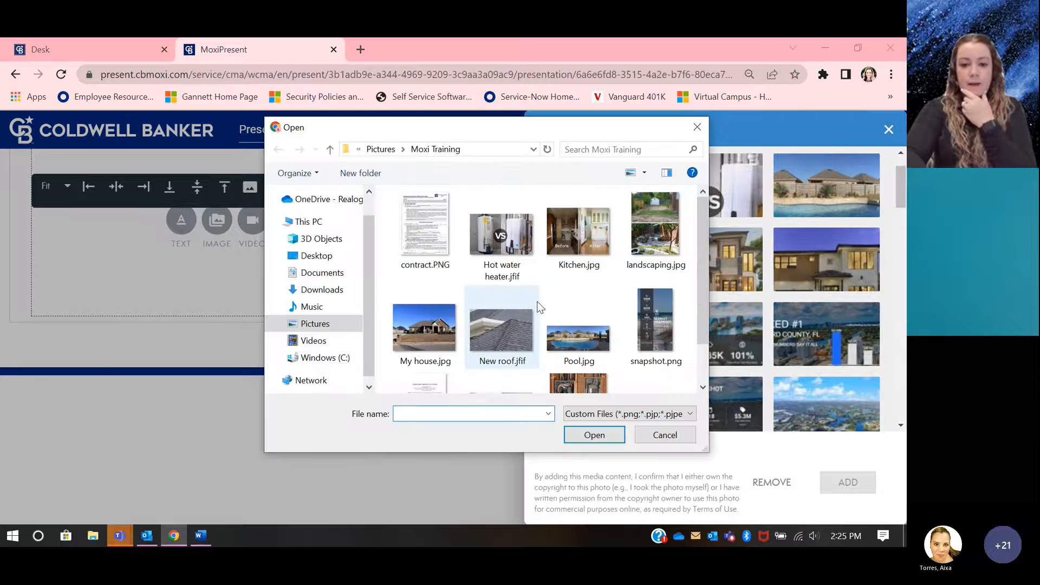
{"action": "scroll", "coordinate": [539, 307], "scroll_direction": "down", "scroll_amount": 1}
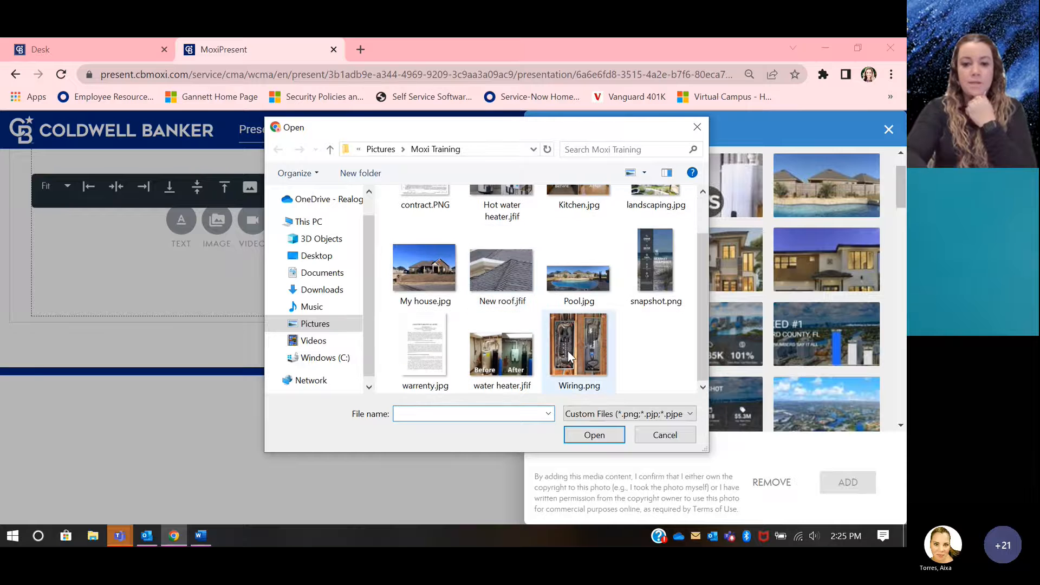
{"action": "scroll", "coordinate": [569, 351], "scroll_direction": "up", "scroll_amount": 1}
{"action": "double_click", "coordinate": [590, 255]}
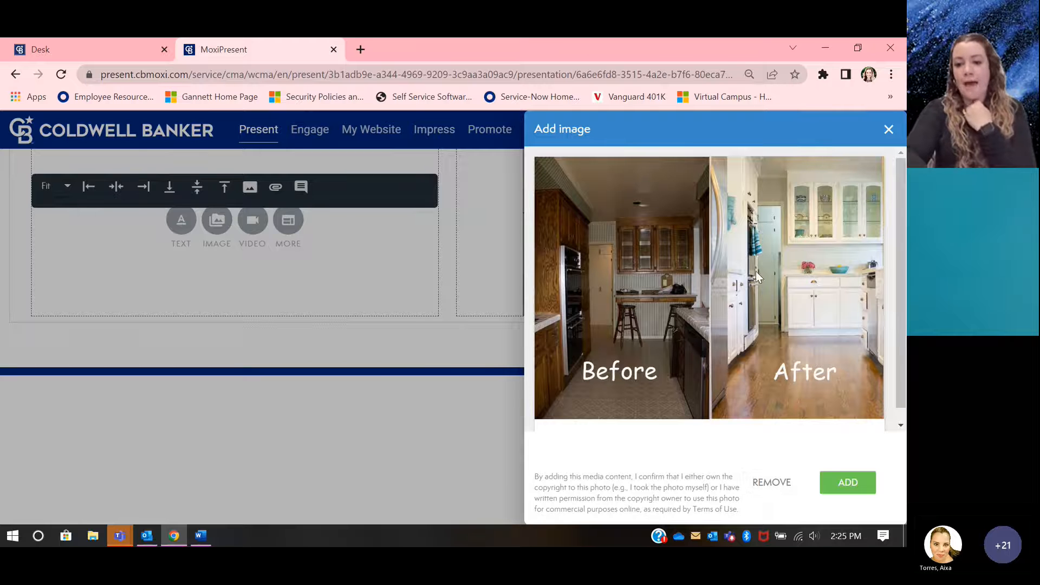
{"action": "left_click", "coordinate": [839, 483]}
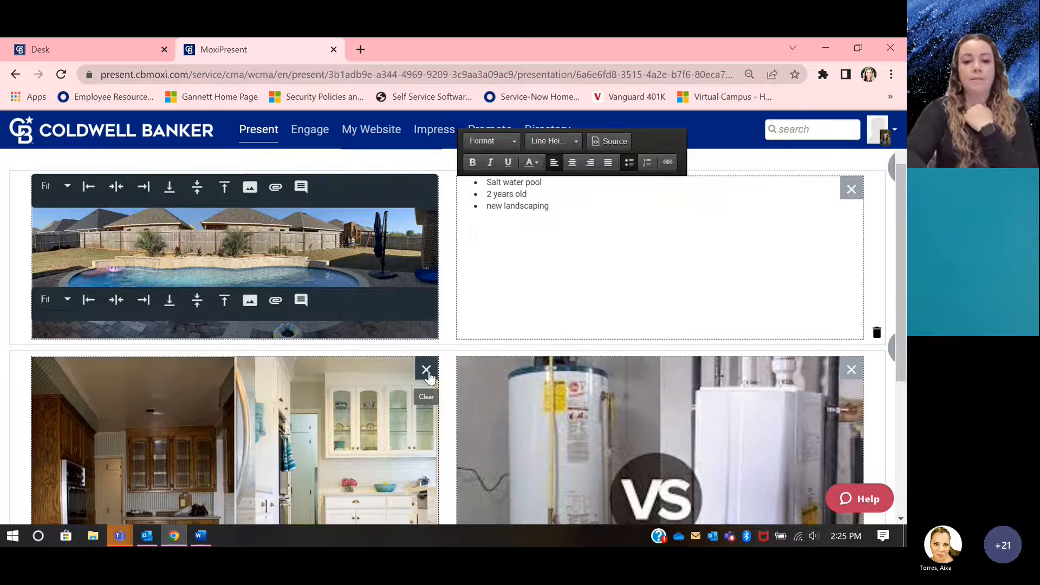
{"action": "scroll", "coordinate": [429, 376], "scroll_direction": "down", "scroll_amount": 1}
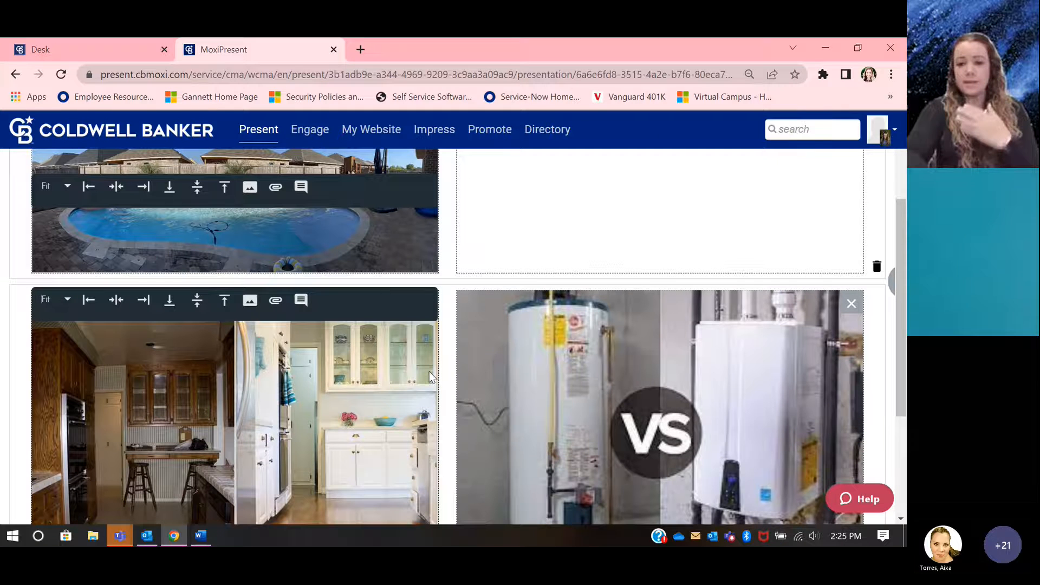
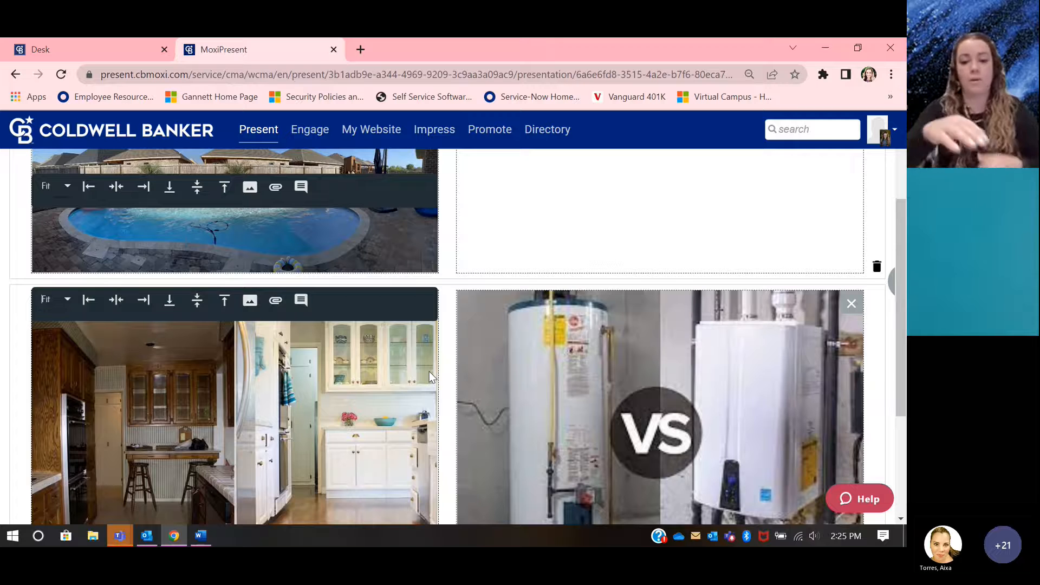
Step: Start saving the finished home features page and name it "Special Features"
{"action": "scroll", "coordinate": [429, 372], "scroll_direction": "up", "scroll_amount": 3}
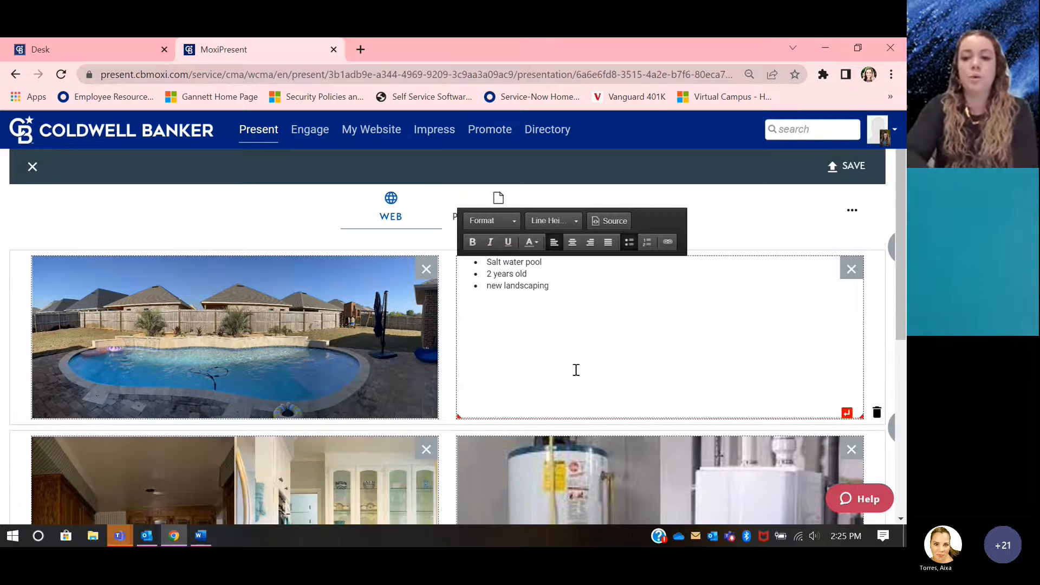
{"action": "scroll", "coordinate": [574, 369], "scroll_direction": "down", "scroll_amount": 2}
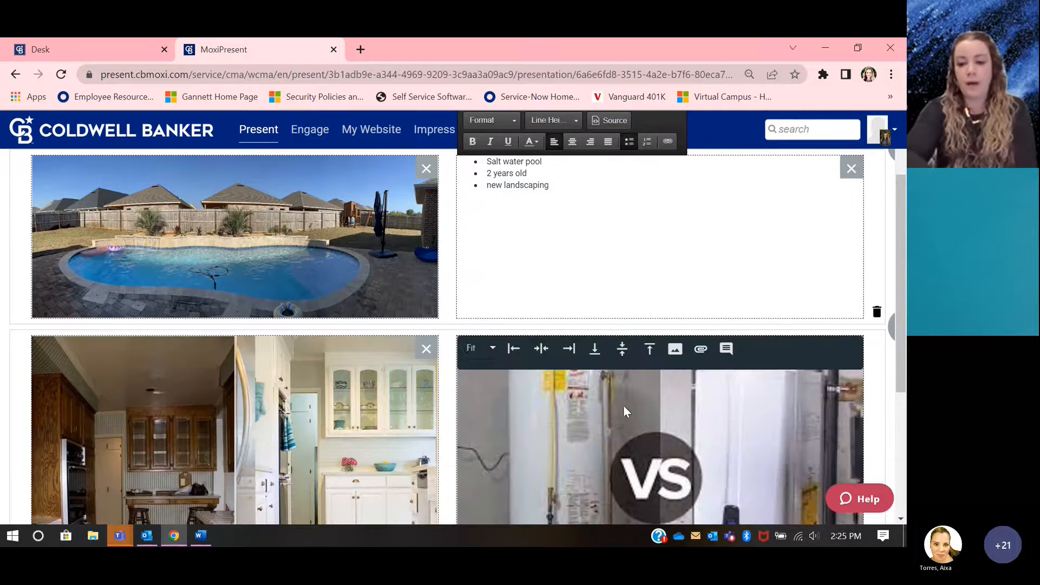
{"action": "scroll", "coordinate": [623, 405], "scroll_direction": "up", "scroll_amount": 2}
{"action": "scroll", "coordinate": [626, 401], "scroll_direction": "up", "scroll_amount": 1}
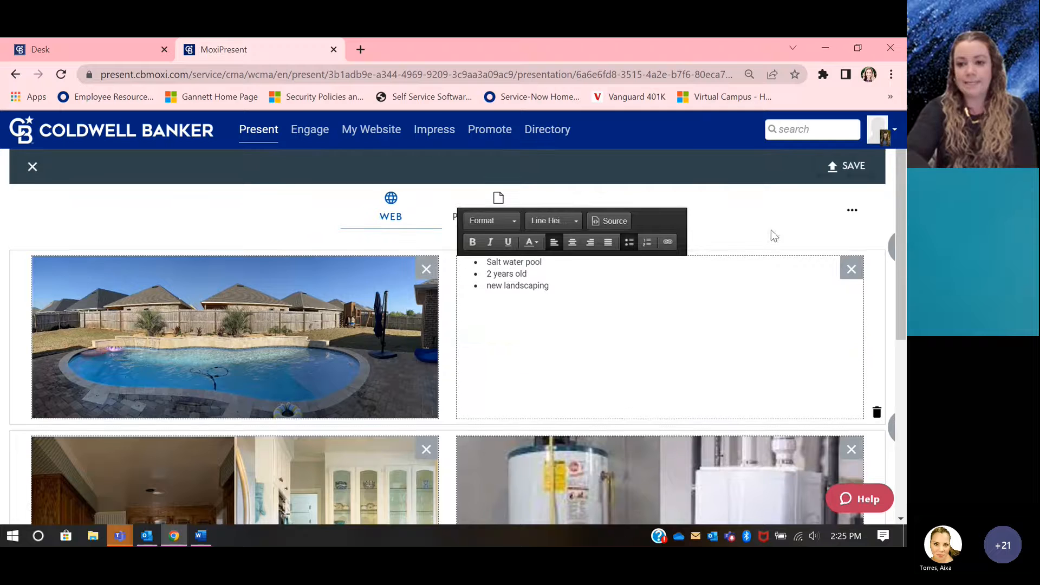
{"action": "left_click", "coordinate": [848, 178]}
{"action": "left_click", "coordinate": [321, 212]}
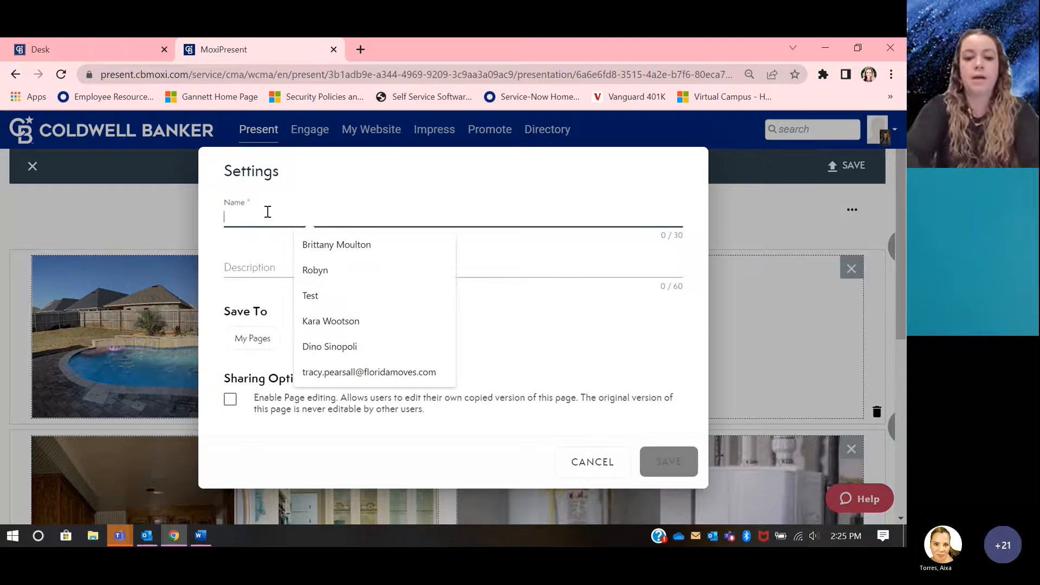
{"action": "type", "text": "Special Fea"}
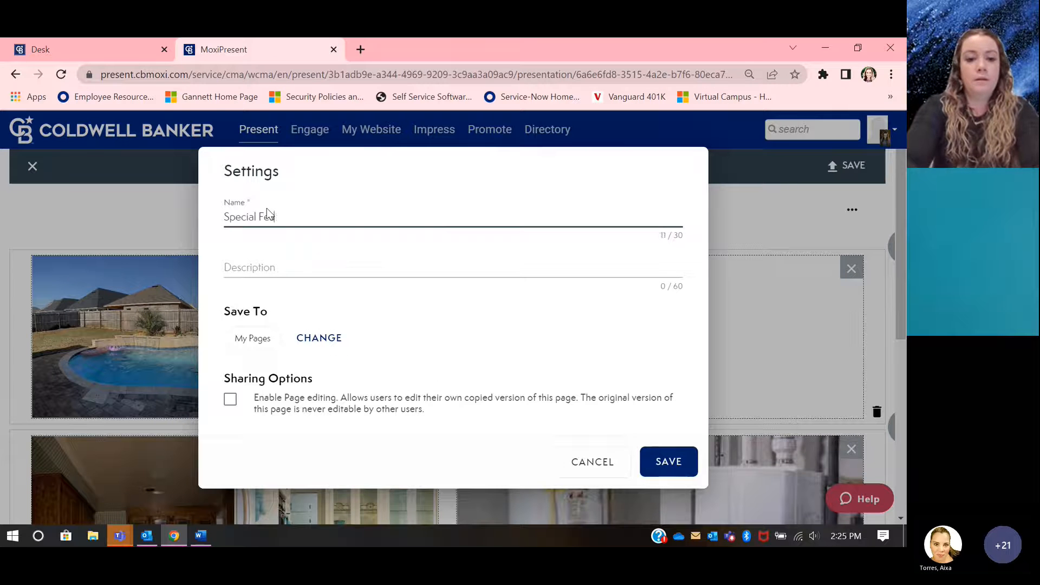
{"action": "type", "text": "tures"}
Step: Give the page the description "added value to home", save it to My Pages and return to the presentation's page preview
{"action": "left_click", "coordinate": [254, 258]}
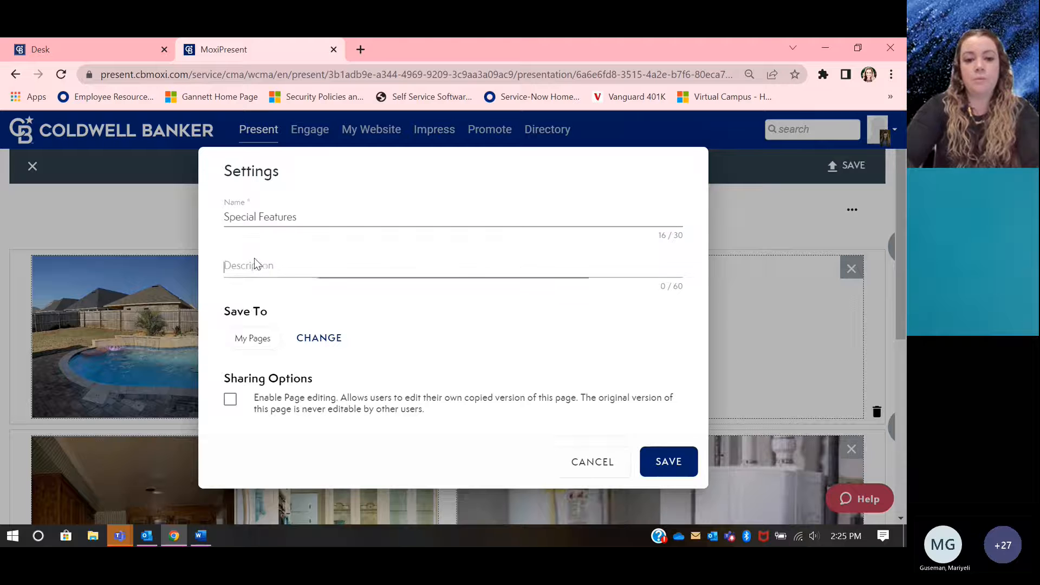
{"action": "type", "text": "s"}
{"action": "type", "text": "dded vaul"}
{"action": "key", "text": "BackSpace"}
{"action": "key", "text": "BackSpace"}
{"action": "type", "text": "lue to home"}
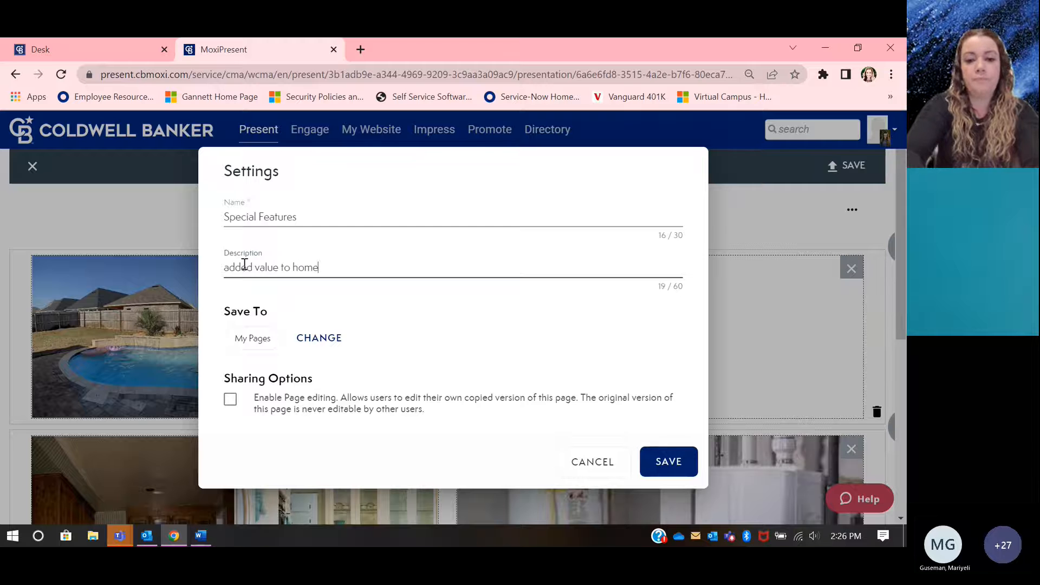
{"action": "left_click", "coordinate": [690, 463]}
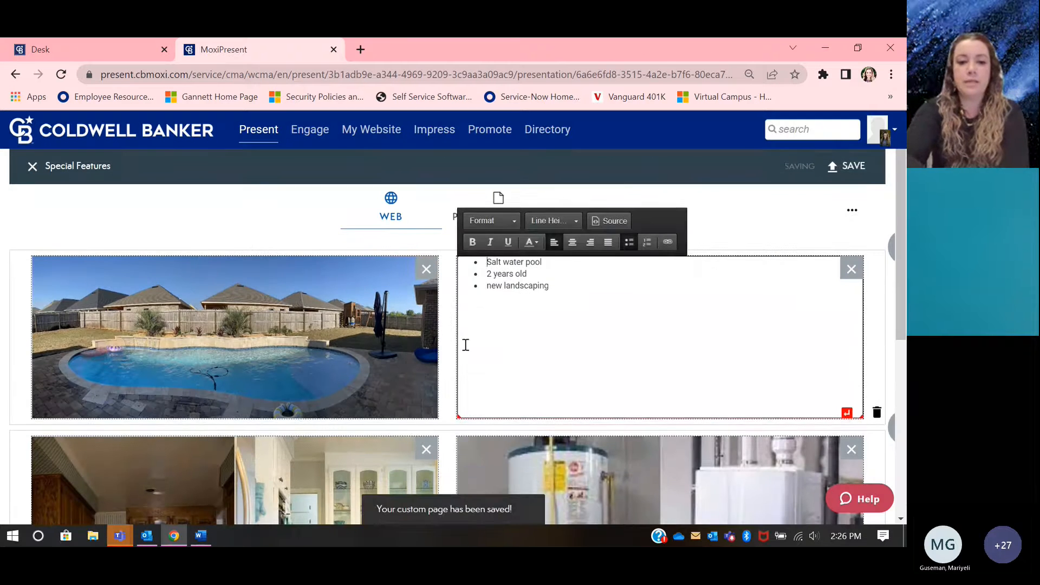
{"action": "left_click", "coordinate": [33, 167]}
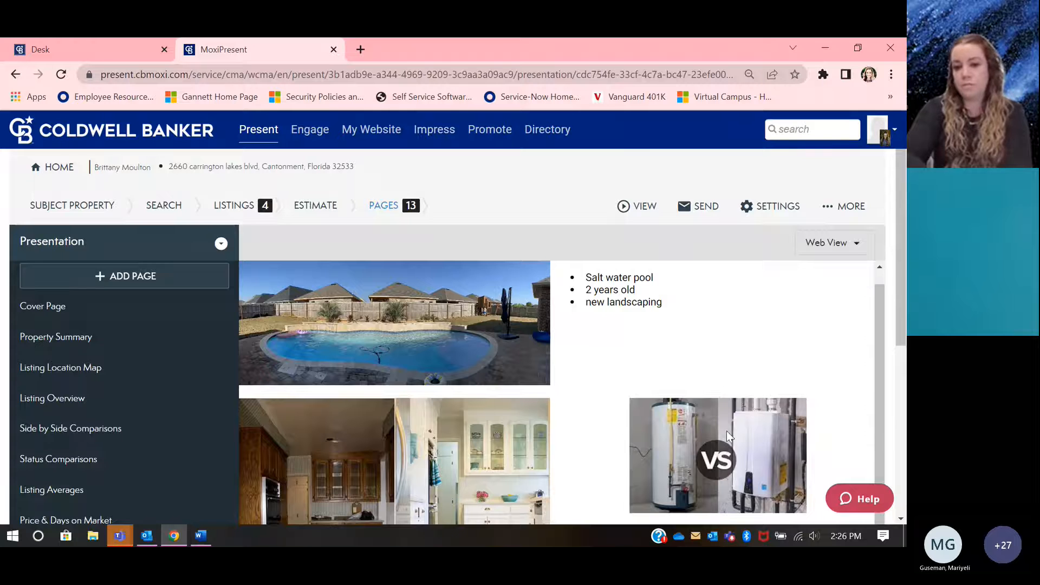
{"action": "scroll", "coordinate": [521, 415], "scroll_direction": "down", "scroll_amount": 2}
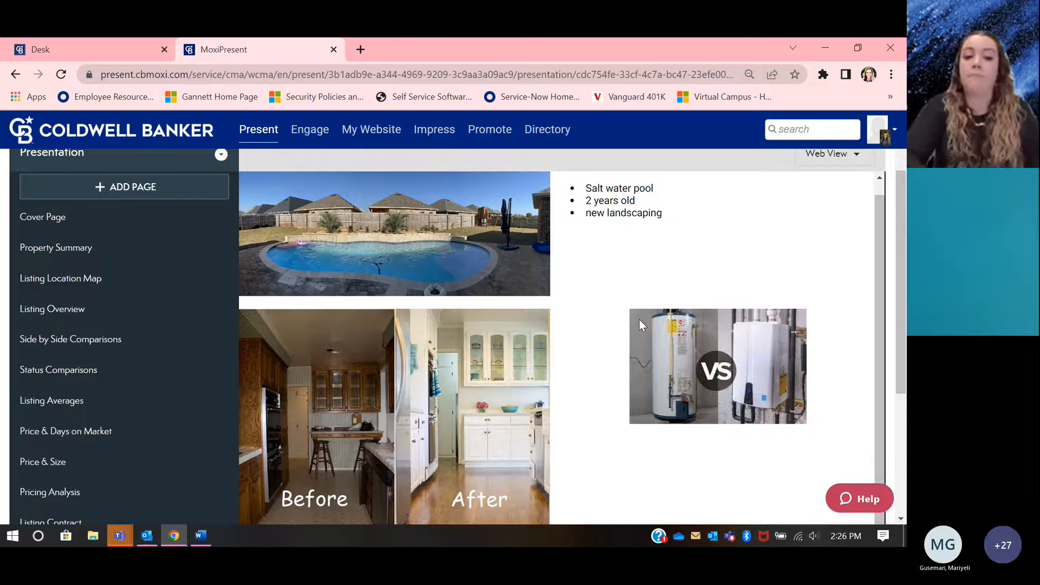
Step: Create a new custom page for web view using the layout with one wide block above two side-by-side blocks
{"action": "left_click", "coordinate": [169, 188]}
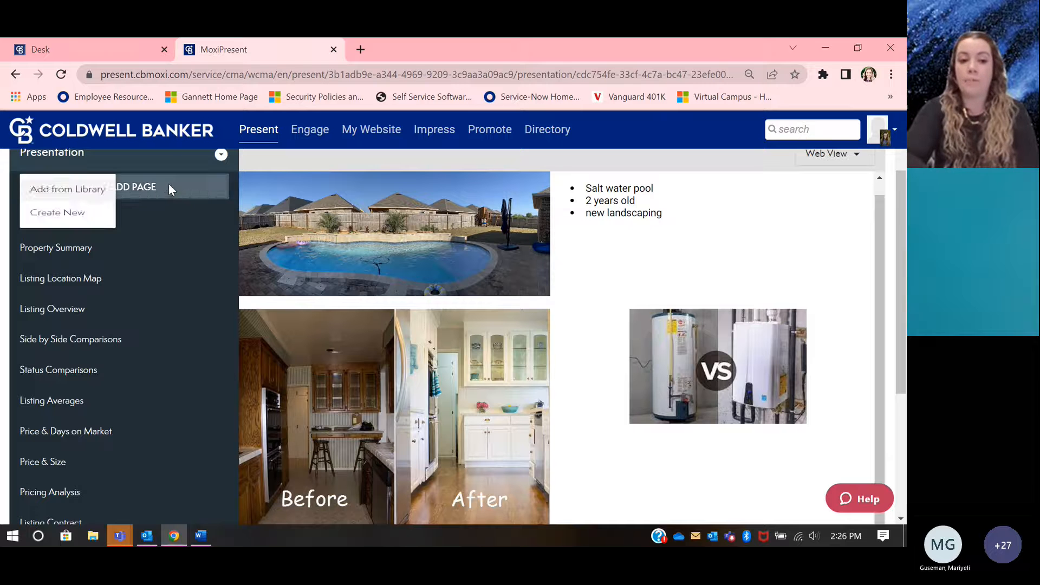
{"action": "left_click", "coordinate": [85, 226]}
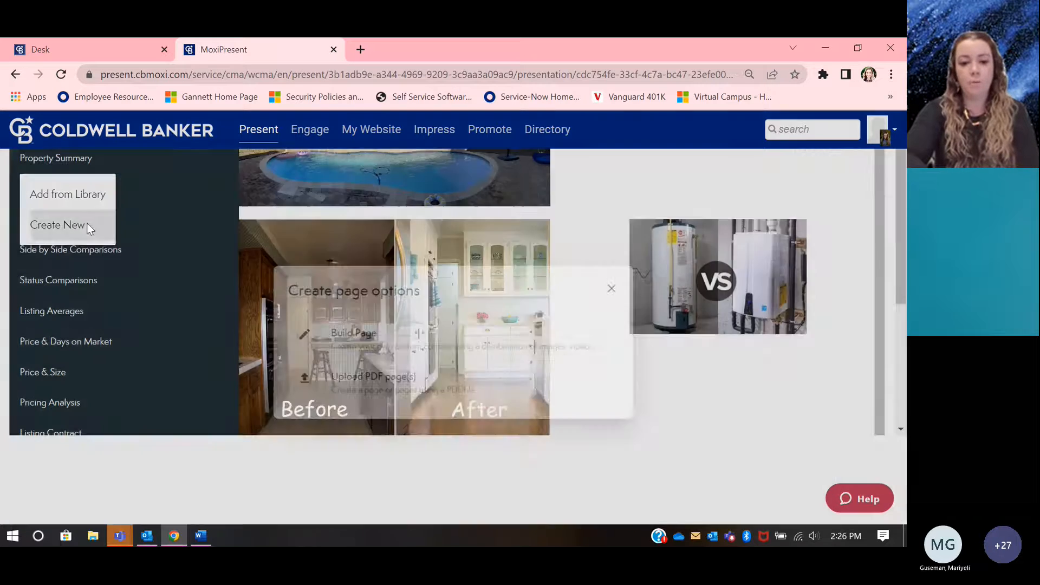
{"action": "left_click", "coordinate": [331, 306]}
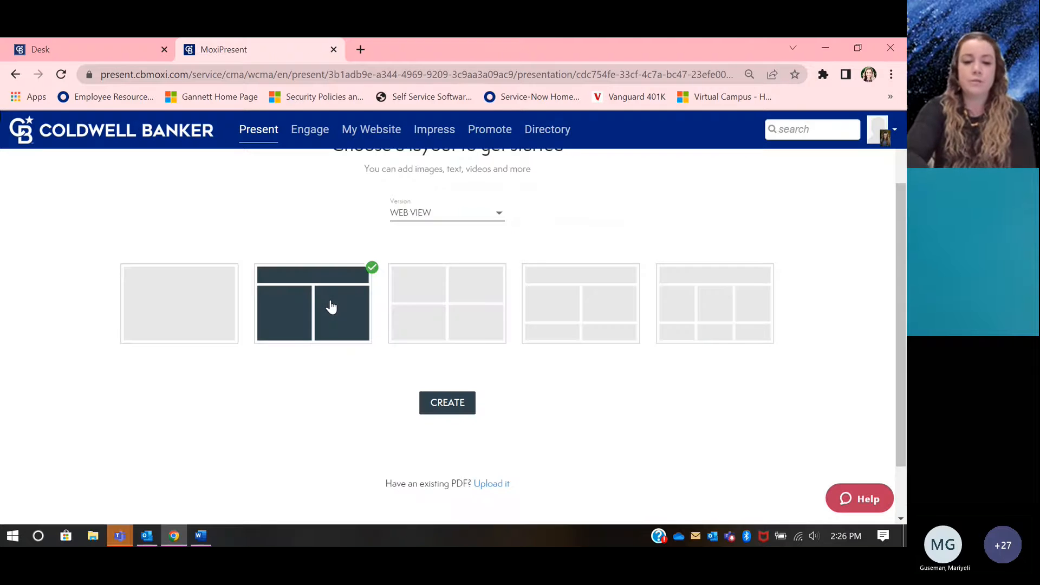
{"action": "left_click", "coordinate": [446, 402]}
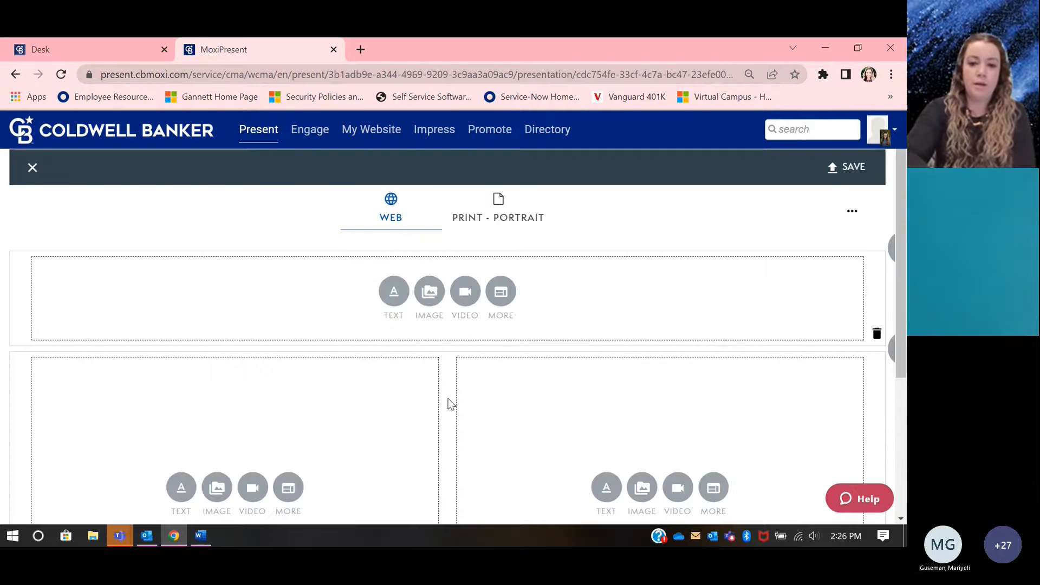
{"action": "scroll", "coordinate": [447, 403], "scroll_direction": "down", "scroll_amount": 2}
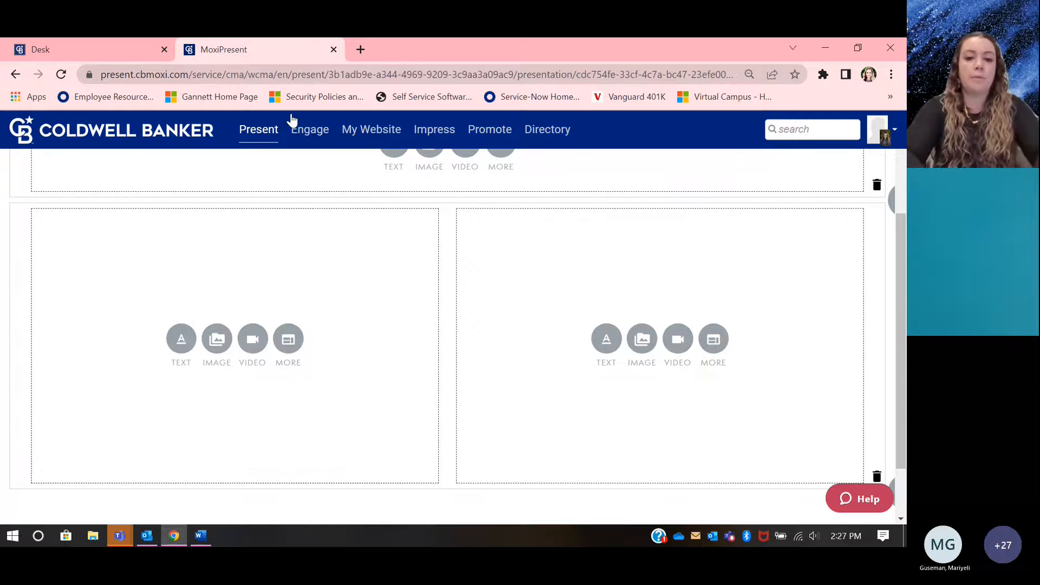
Step: Open youtube.com in a new browser tab and search for "at home in northwest florida"
{"action": "left_click", "coordinate": [358, 48]}
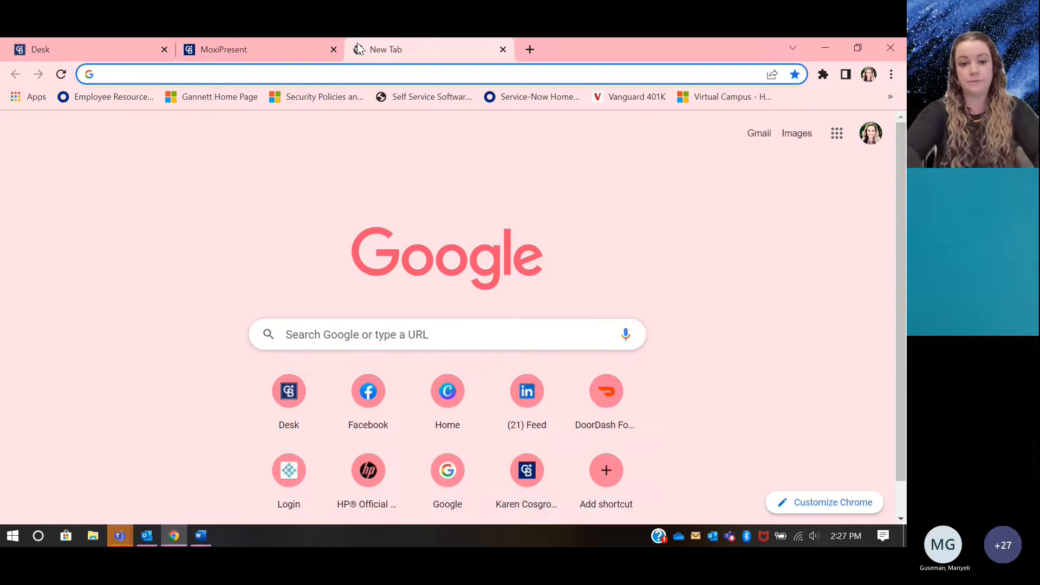
{"action": "type", "text": "youtube.com"}
{"action": "key", "text": "Return"}
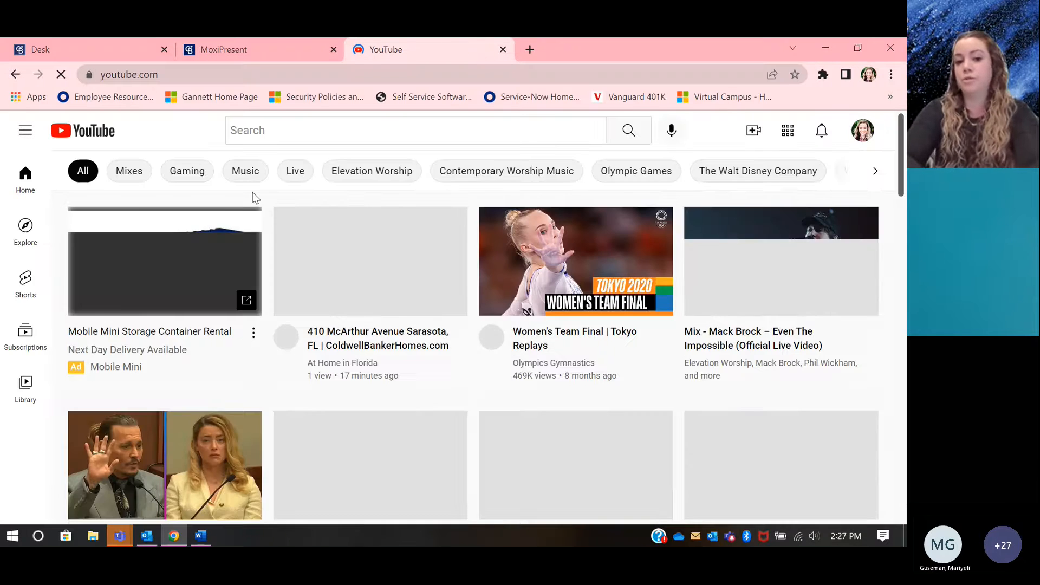
{"action": "left_click", "coordinate": [311, 131]}
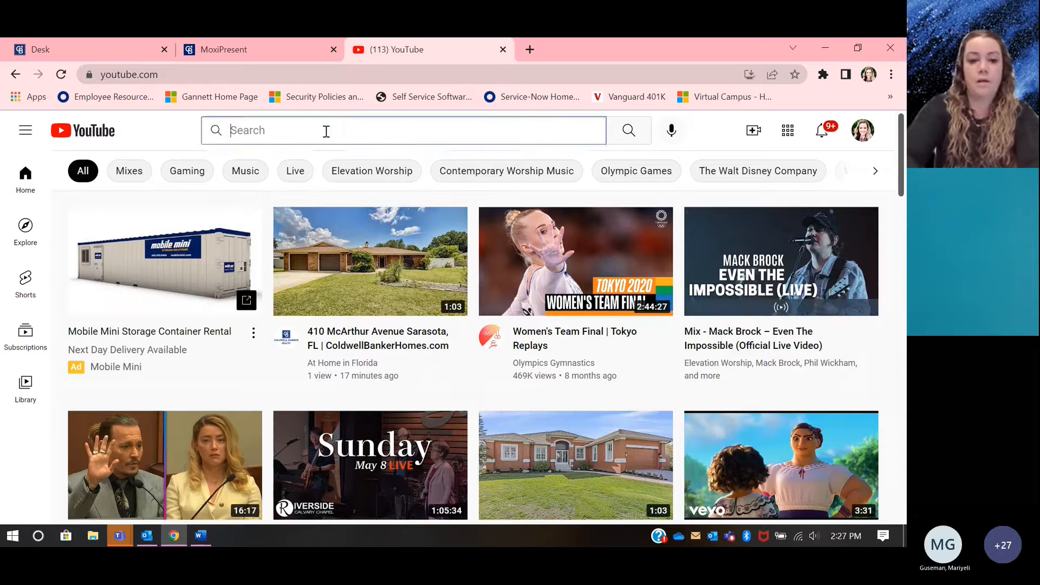
{"action": "type", "text": "at ho"}
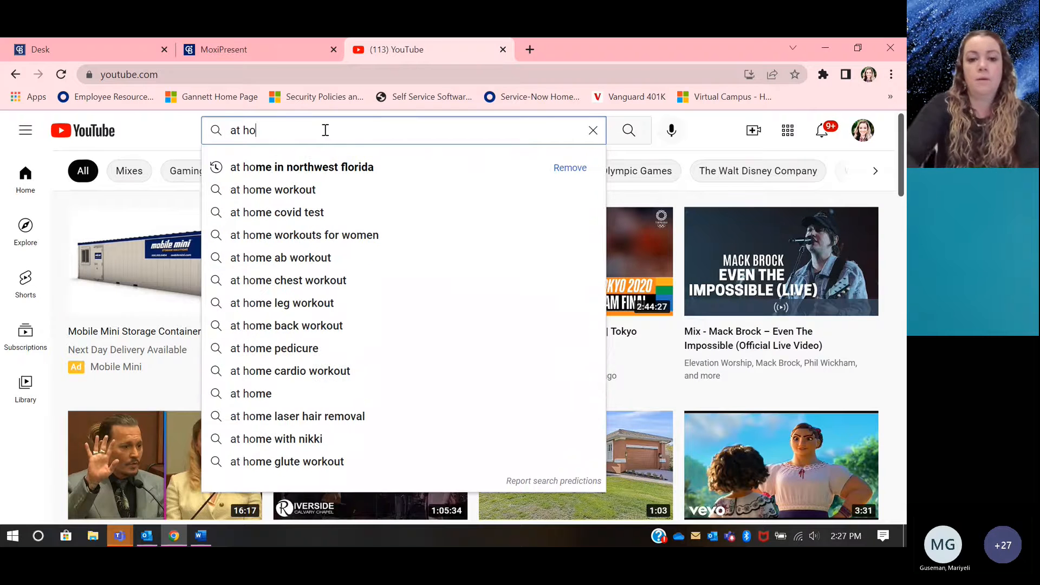
{"action": "left_click", "coordinate": [323, 166]}
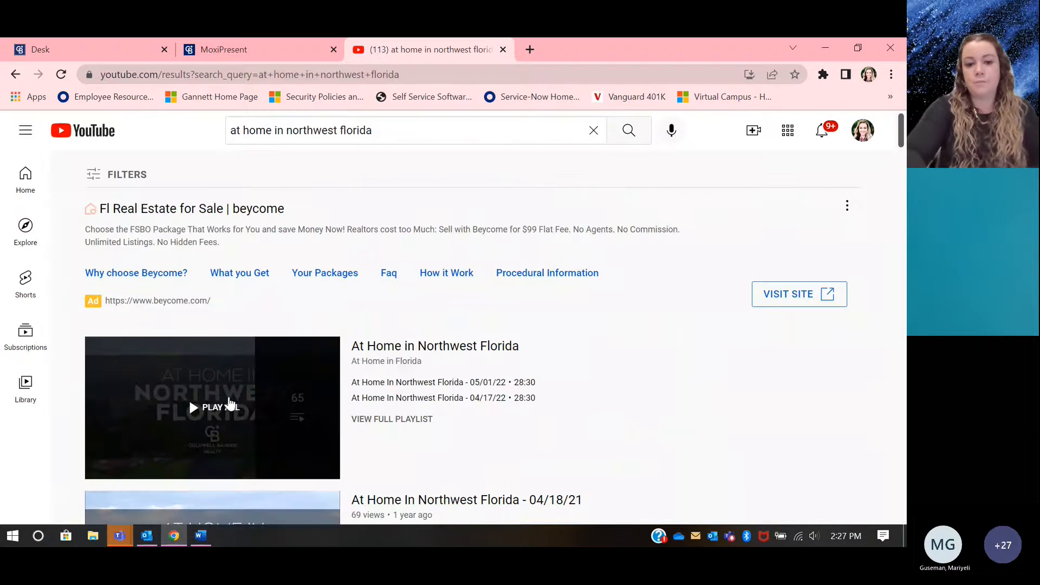
Step: Open the "At Home in Northwest Florida" playlist from the results and pause its 05/01/22 video
{"action": "left_click", "coordinate": [285, 374]}
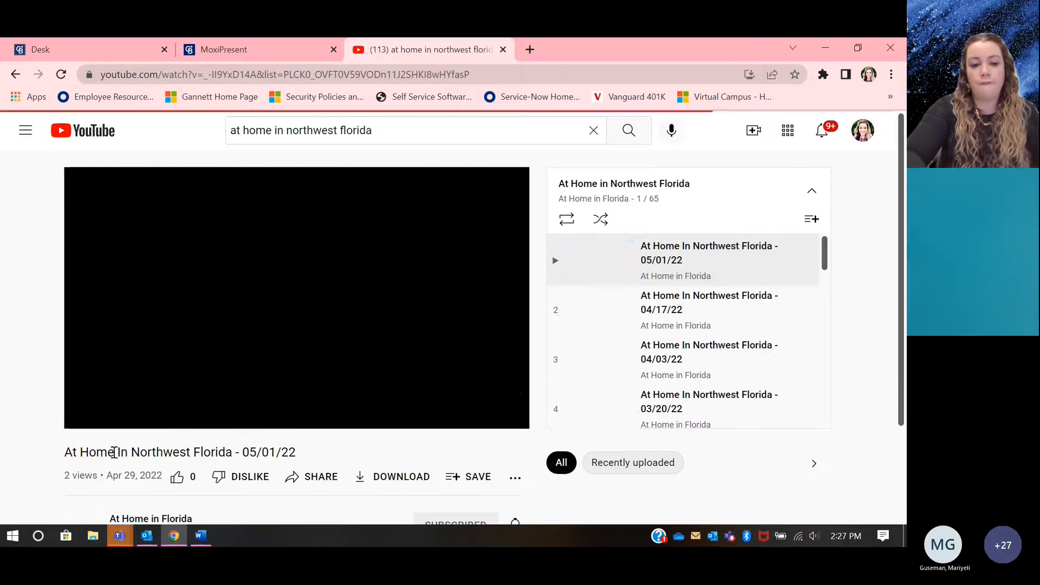
{"action": "left_click", "coordinate": [124, 414]}
{"action": "scroll", "coordinate": [315, 470], "scroll_direction": "down", "scroll_amount": 2}
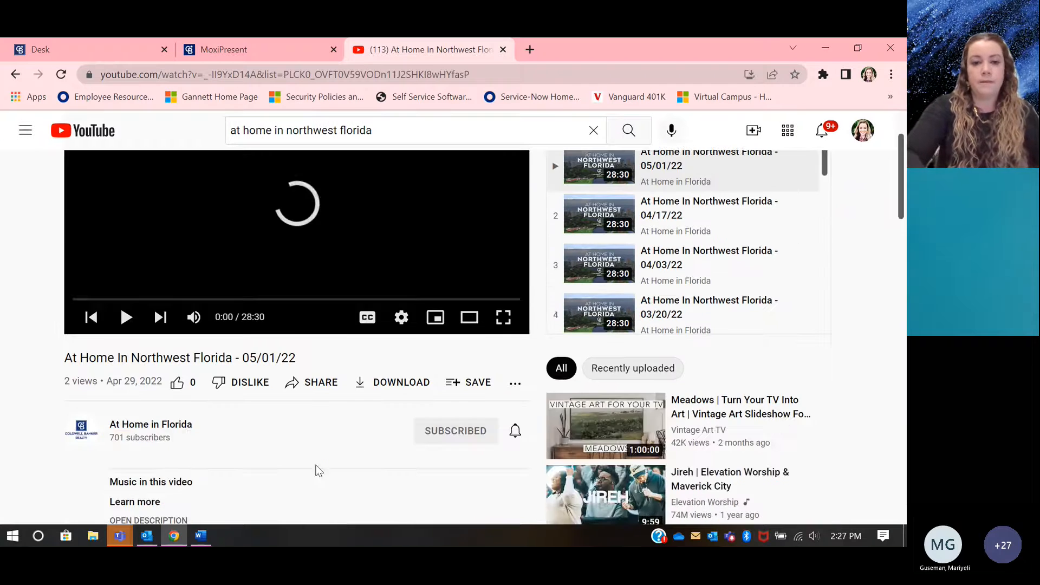
Step: Add the "At Home In Northwest Florida - 05/01/22" YouTube video to the new MoxiPresent page's lower-left block, using its share link
{"action": "left_click", "coordinate": [252, 48]}
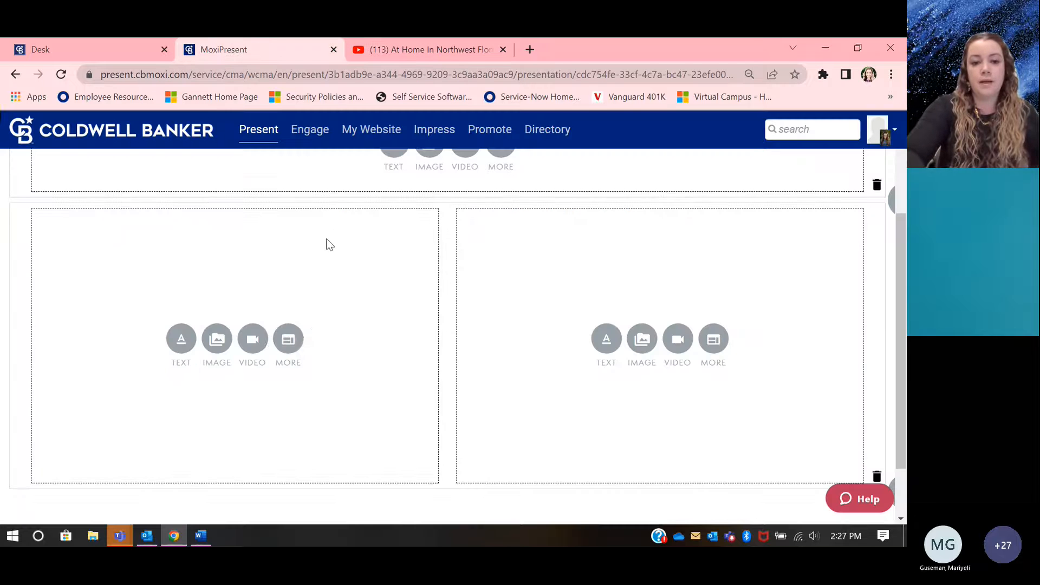
{"action": "left_click", "coordinate": [251, 337]}
{"action": "left_click", "coordinate": [558, 187]}
{"action": "left_click", "coordinate": [443, 49]}
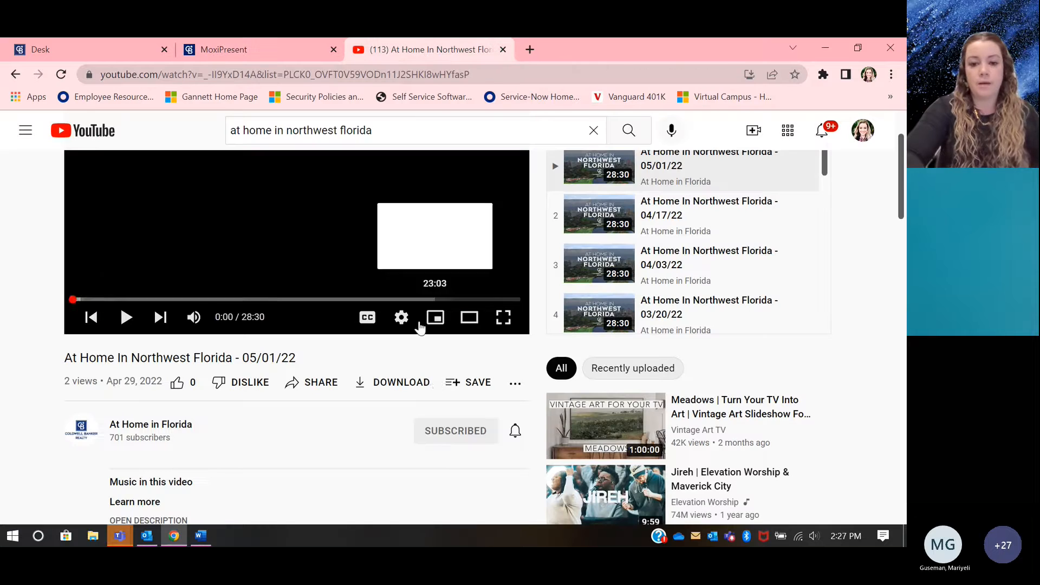
{"action": "left_click", "coordinate": [313, 377]}
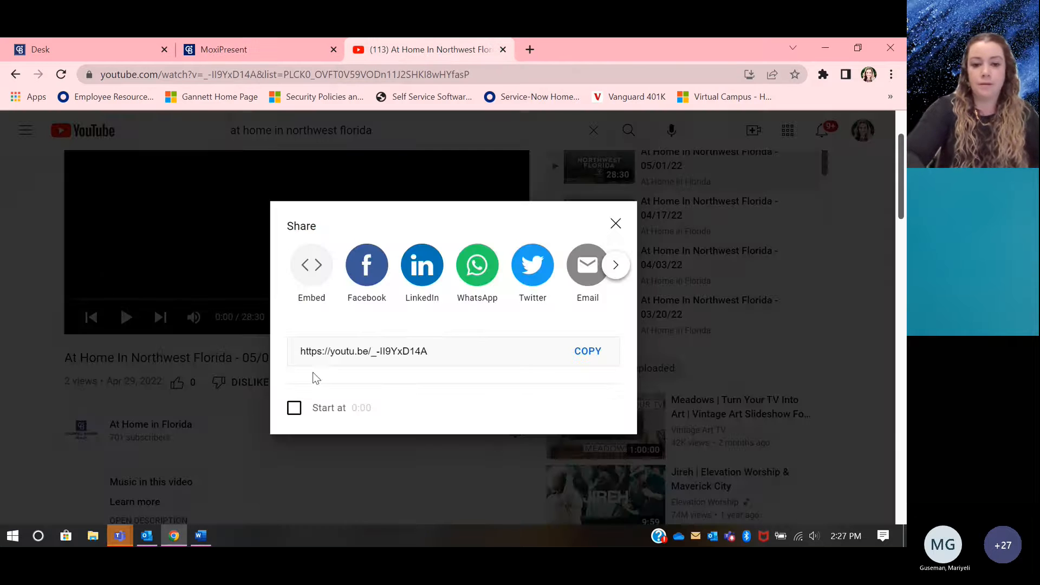
{"action": "left_click", "coordinate": [369, 350]}
{"action": "triple_click", "coordinate": [369, 351]}
{"action": "key", "text": "ctrl+c"}
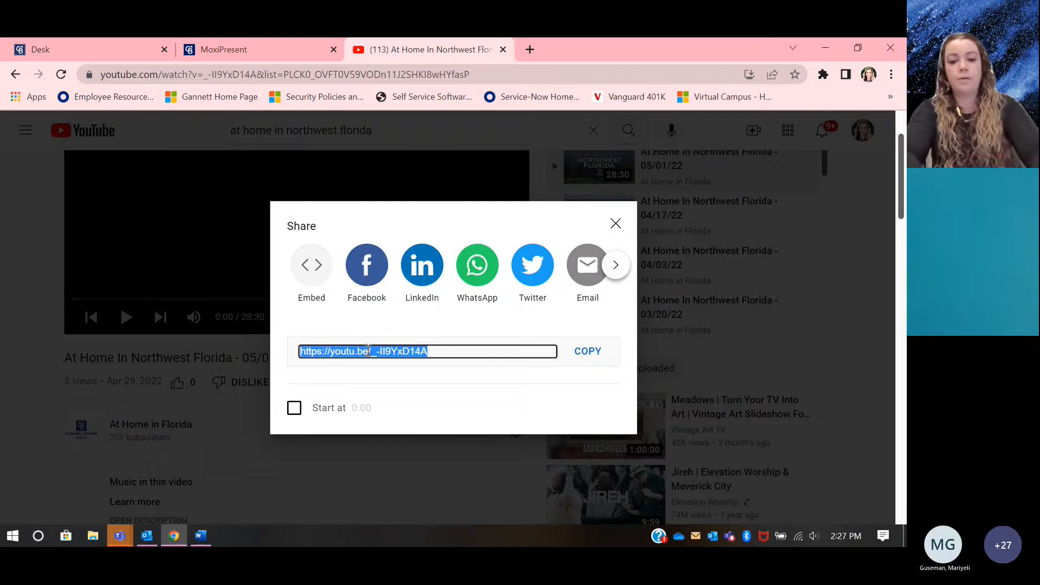
{"action": "left_click", "coordinate": [256, 53]}
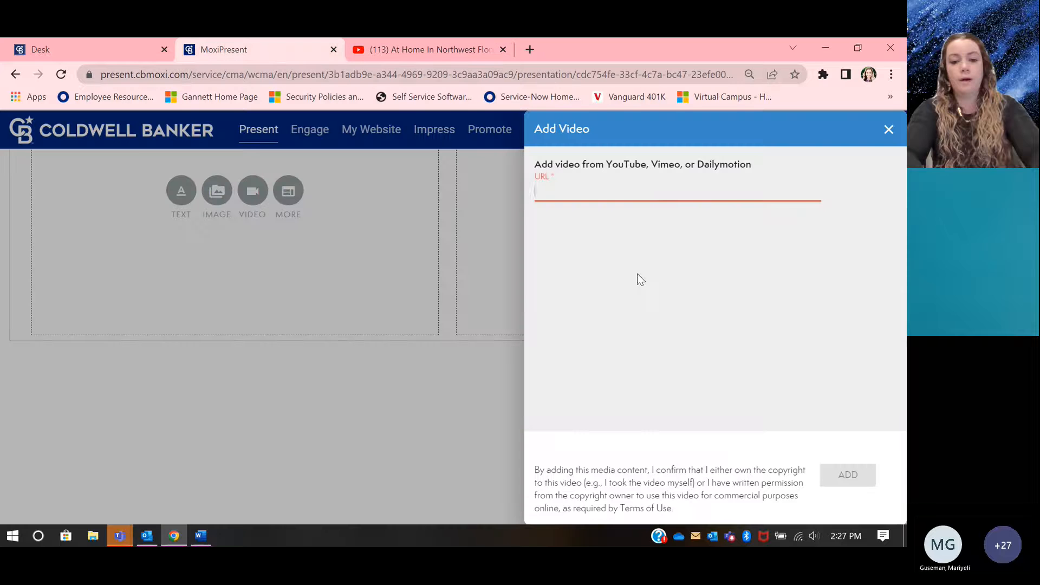
{"action": "left_click", "coordinate": [640, 193]}
{"action": "key", "text": "ctrl+v"}
{"action": "left_click", "coordinate": [854, 485]}
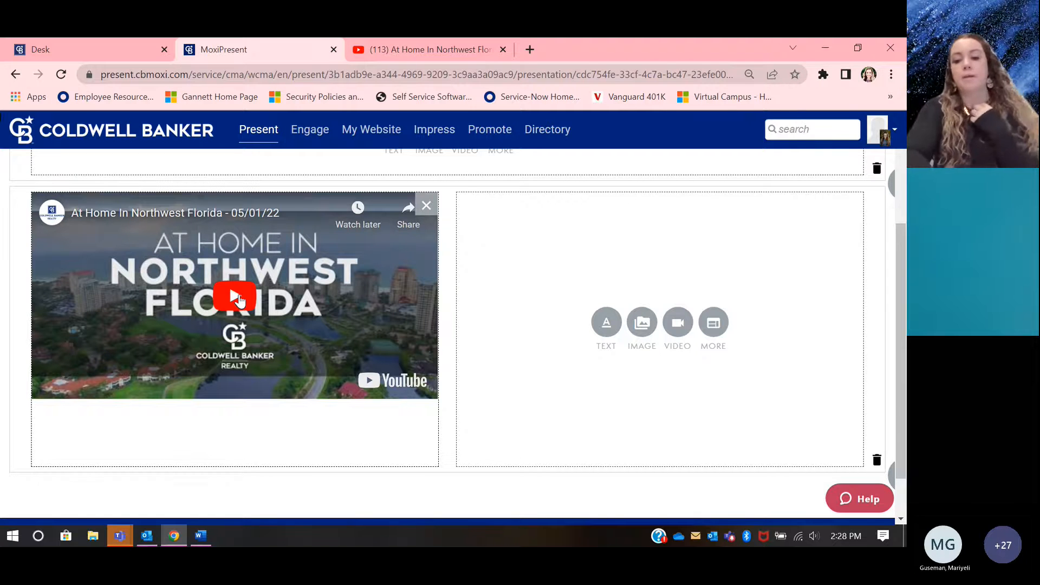
Step: Add a bulleted text list beside the video with the items "Solor plannels", "Water heater", "New roof" and "new landscaping"
{"action": "left_click", "coordinate": [605, 322]}
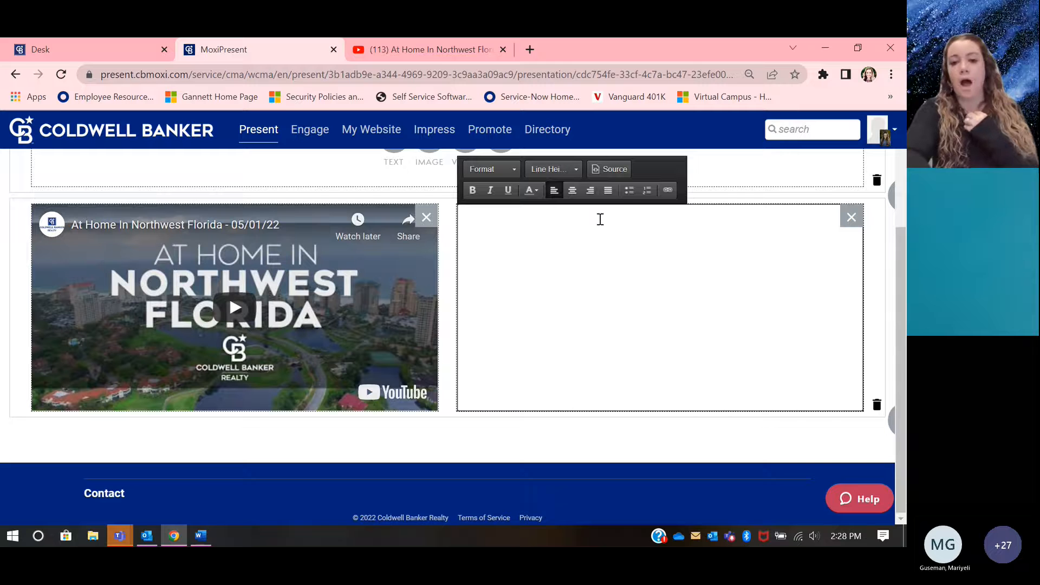
{"action": "left_click", "coordinate": [629, 193]}
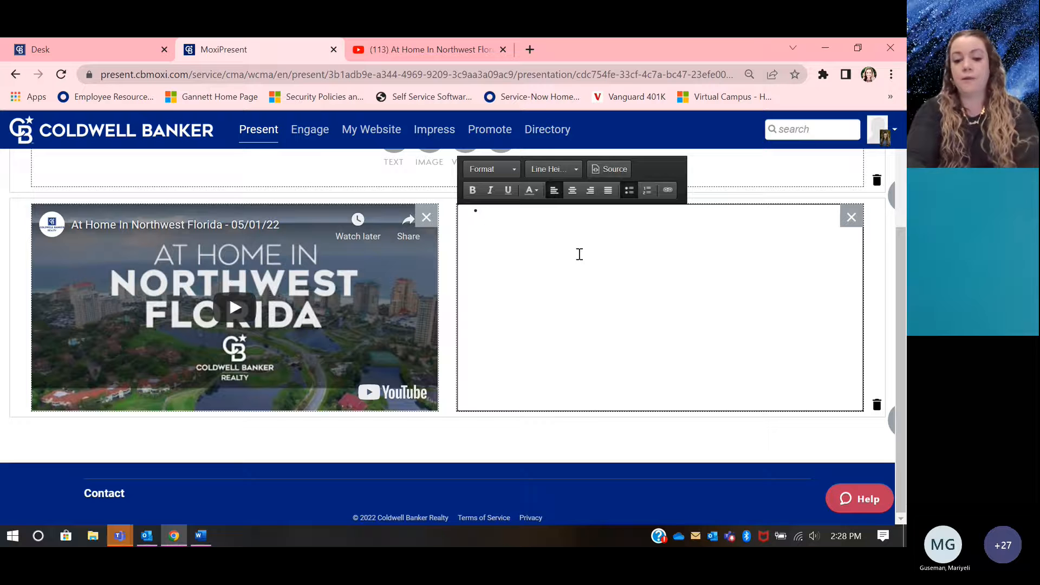
{"action": "type", "text": "Solor plannels"}
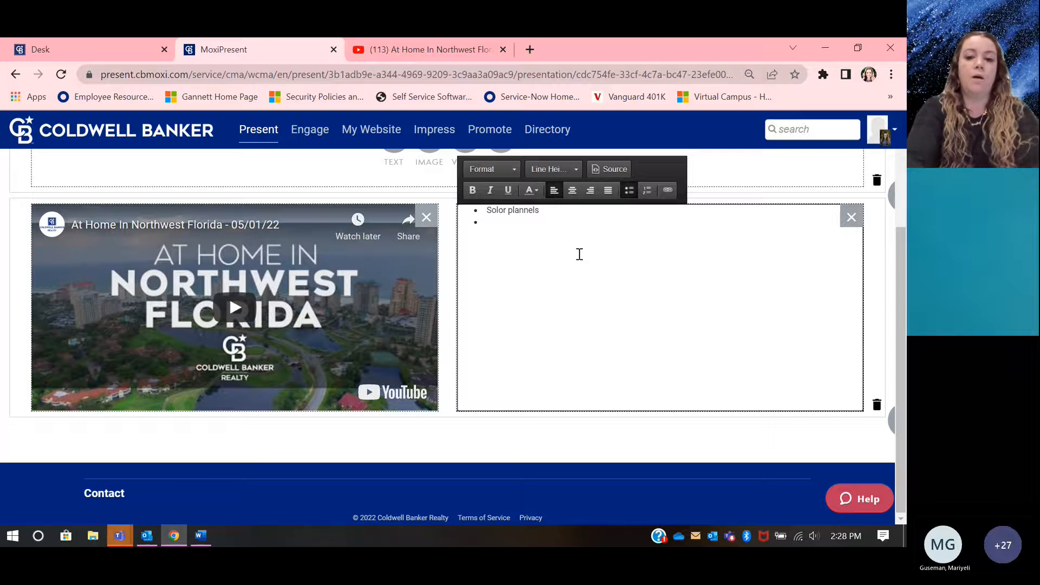
{"action": "type", "text": "Water h"}
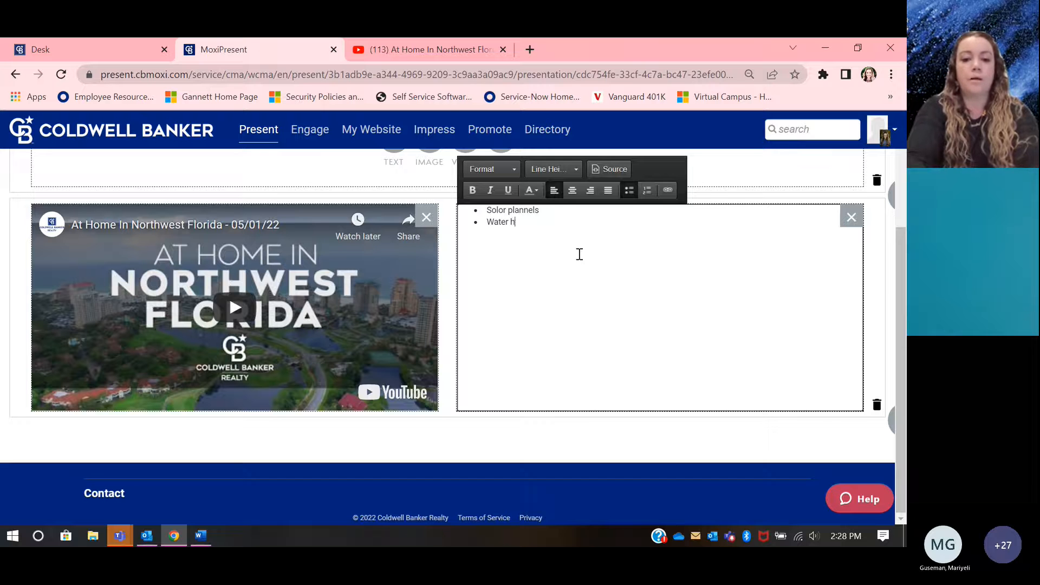
{"action": "type", "text": "eaterNew f"}
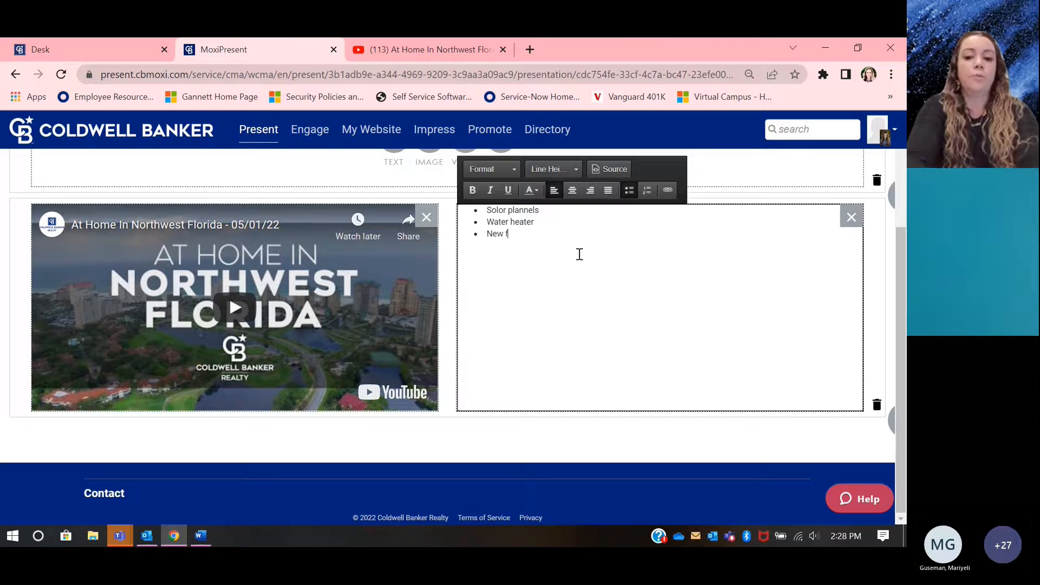
{"action": "type", "text": "oof"}
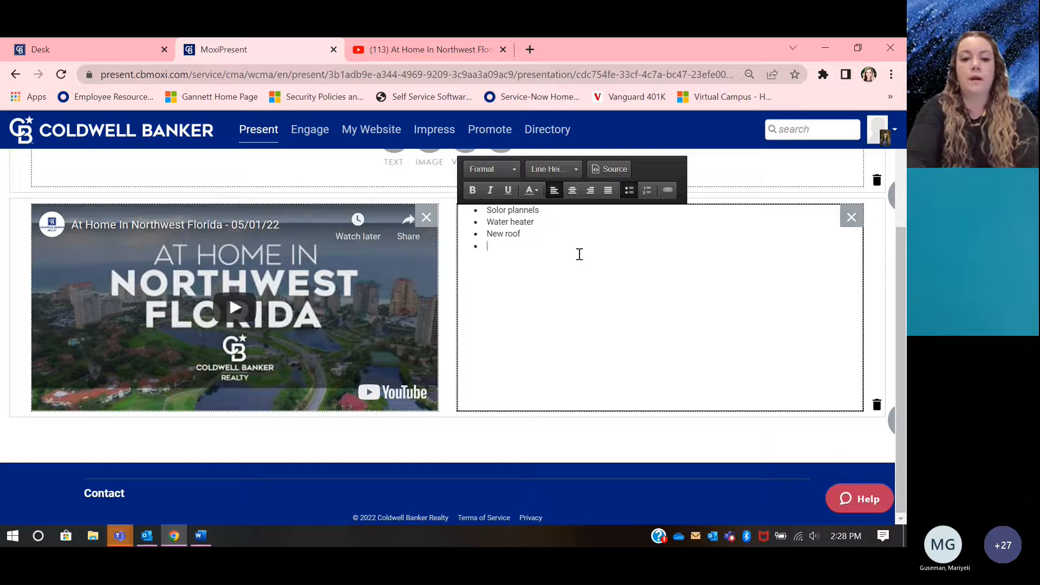
{"action": "type", "text": "new landsc"}
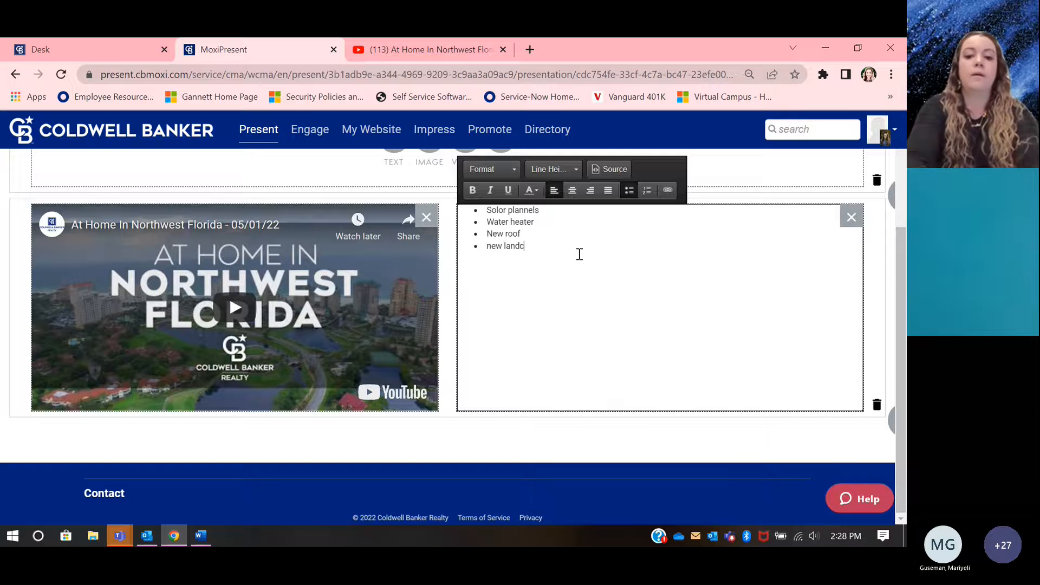
{"action": "type", "text": "aping"}
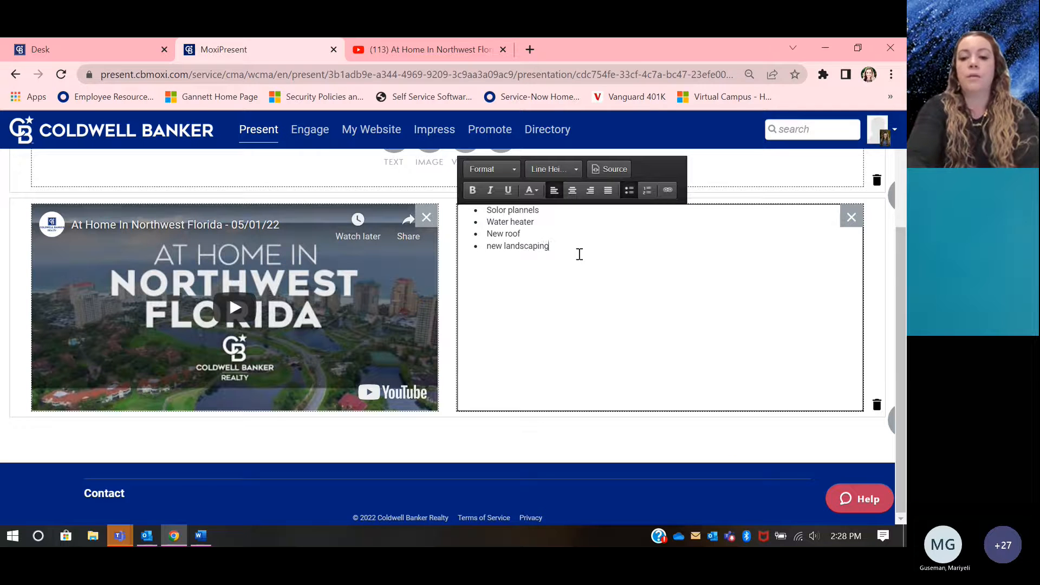
Step: Format all four bulleted feature items beside the video as Large Text
{"action": "left_click", "coordinate": [529, 301]}
{"action": "scroll", "coordinate": [460, 309], "scroll_direction": "up", "scroll_amount": 1}
{"action": "left_click", "coordinate": [565, 298]}
{"action": "left_click_drag", "start_coordinate": [565, 298], "coordinate": [494, 238]}
{"action": "left_click", "coordinate": [509, 217]}
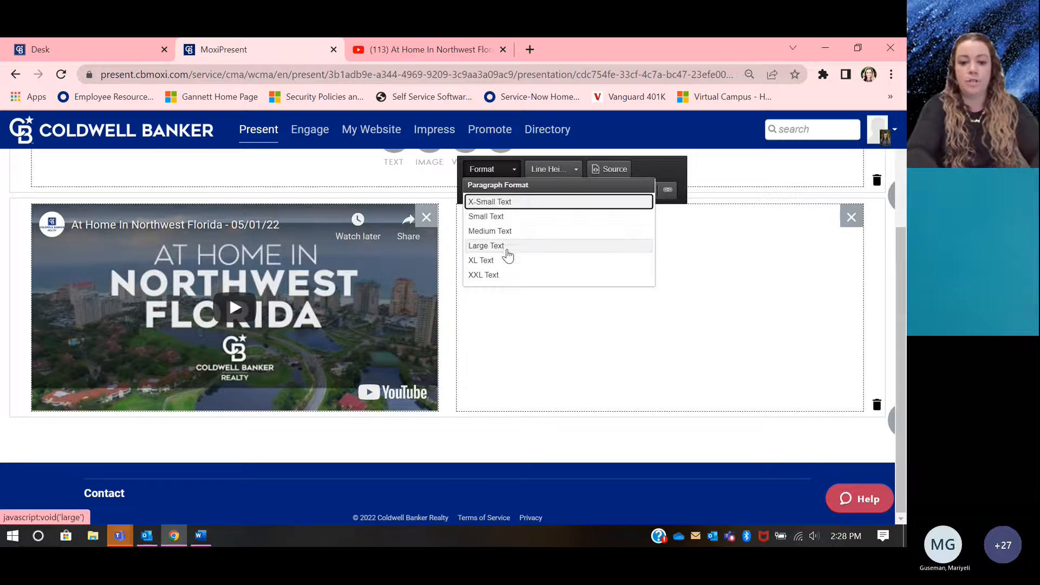
{"action": "left_click", "coordinate": [507, 246]}
{"action": "left_click", "coordinate": [660, 316]}
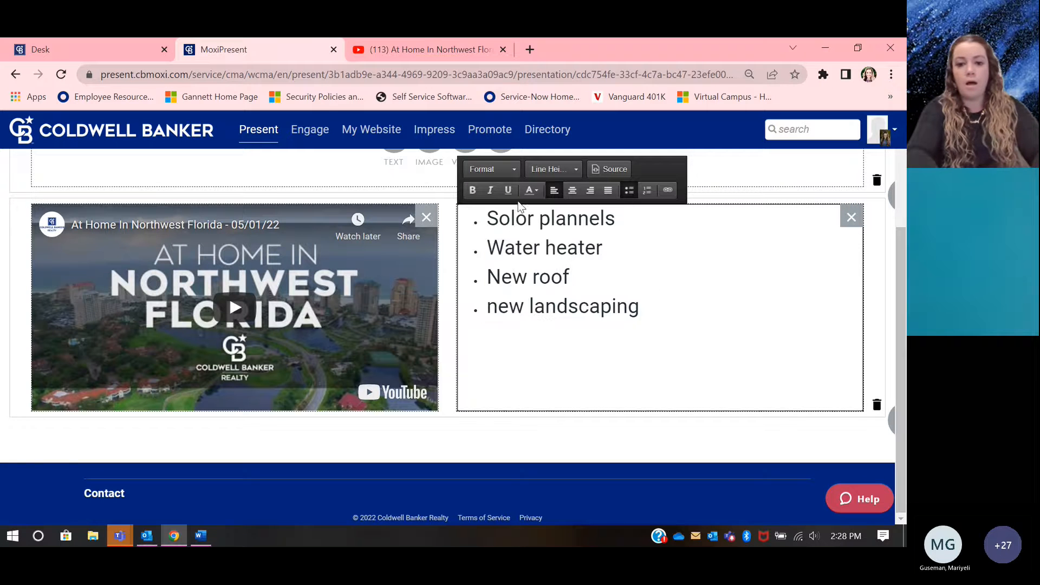
{"action": "left_click", "coordinate": [553, 169]}
{"action": "left_click", "coordinate": [673, 265]}
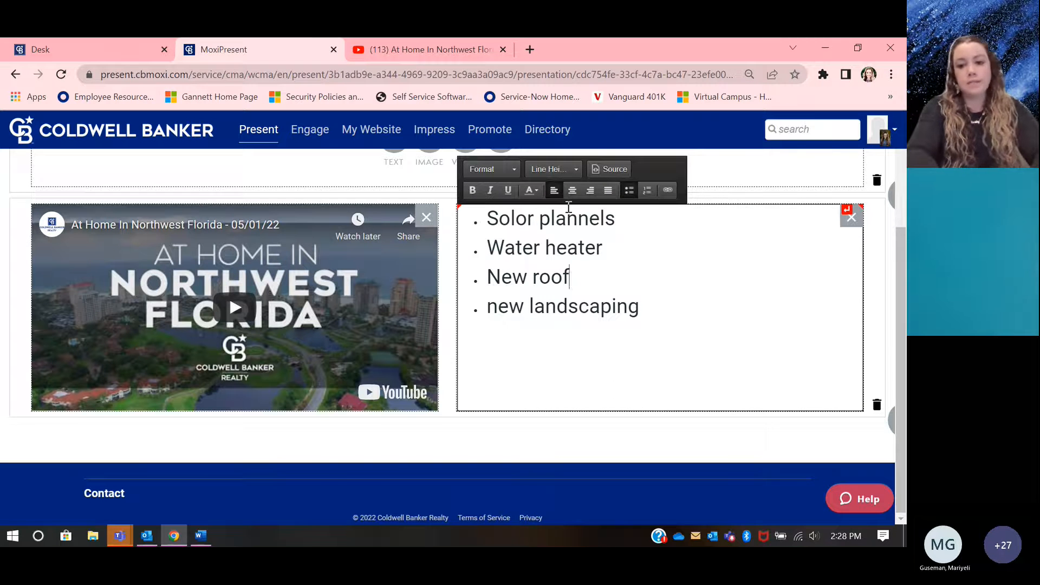
{"action": "left_click", "coordinate": [720, 240]}
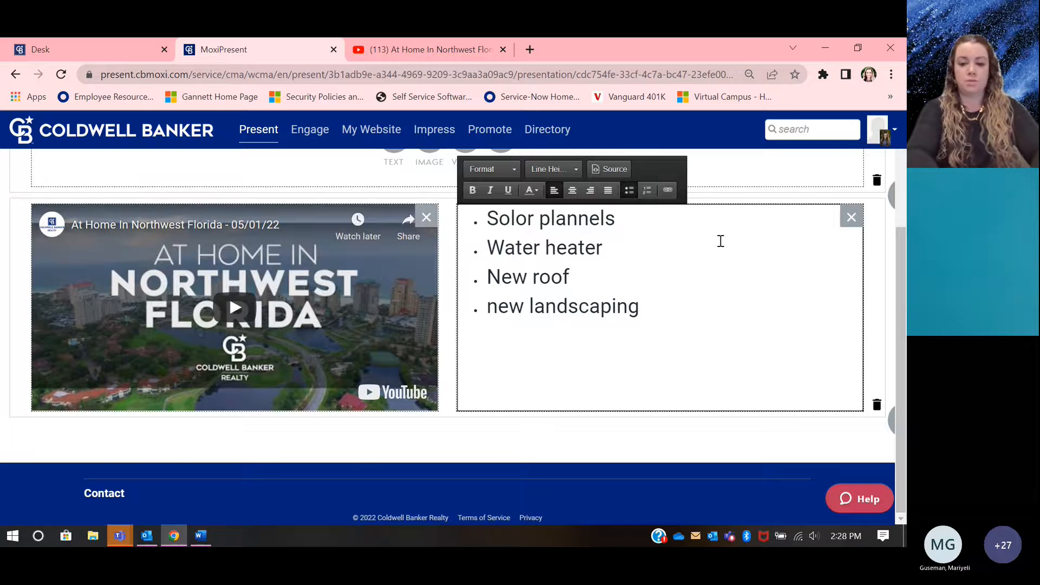
Step: Save the custom page to My Pages with the name "Video Tour Of Home" and the description "Video Tour"
{"action": "scroll", "coordinate": [720, 241], "scroll_direction": "up", "scroll_amount": 2}
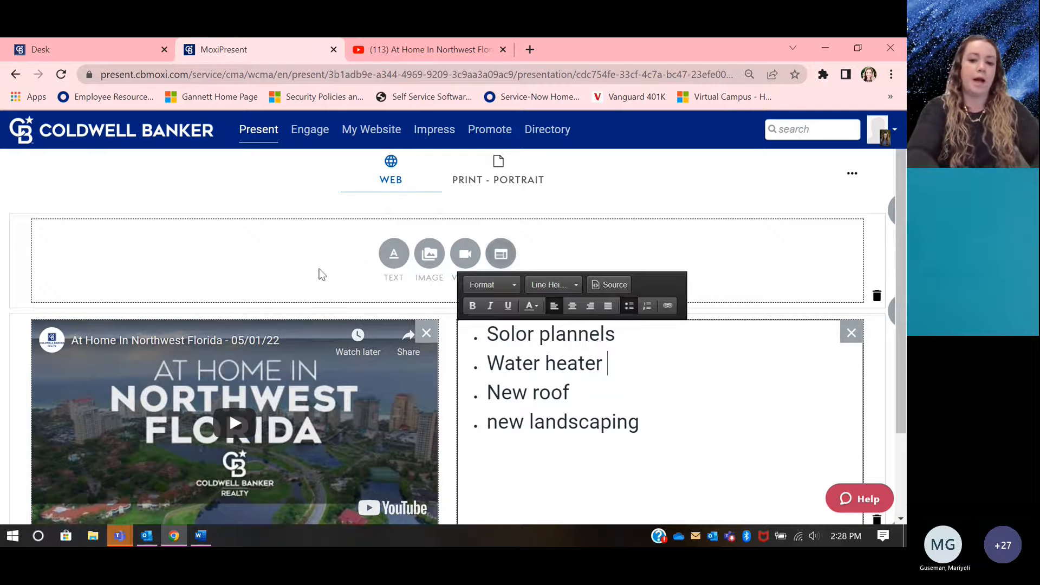
{"action": "scroll", "coordinate": [758, 225], "scroll_direction": "up", "scroll_amount": 1}
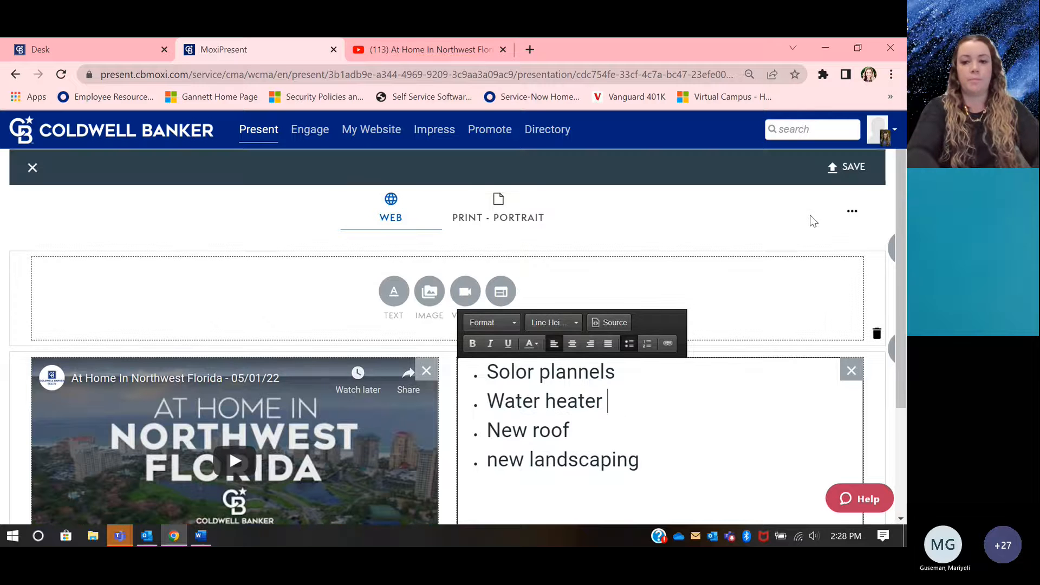
{"action": "left_click", "coordinate": [854, 166]}
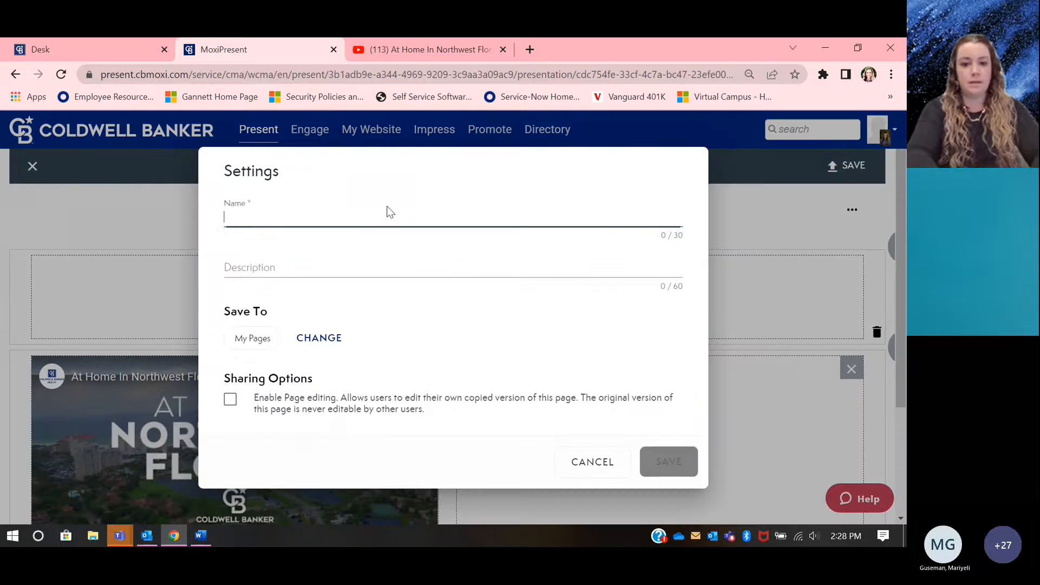
{"action": "left_click", "coordinate": [365, 212]}
{"action": "type", "text": "Video"}
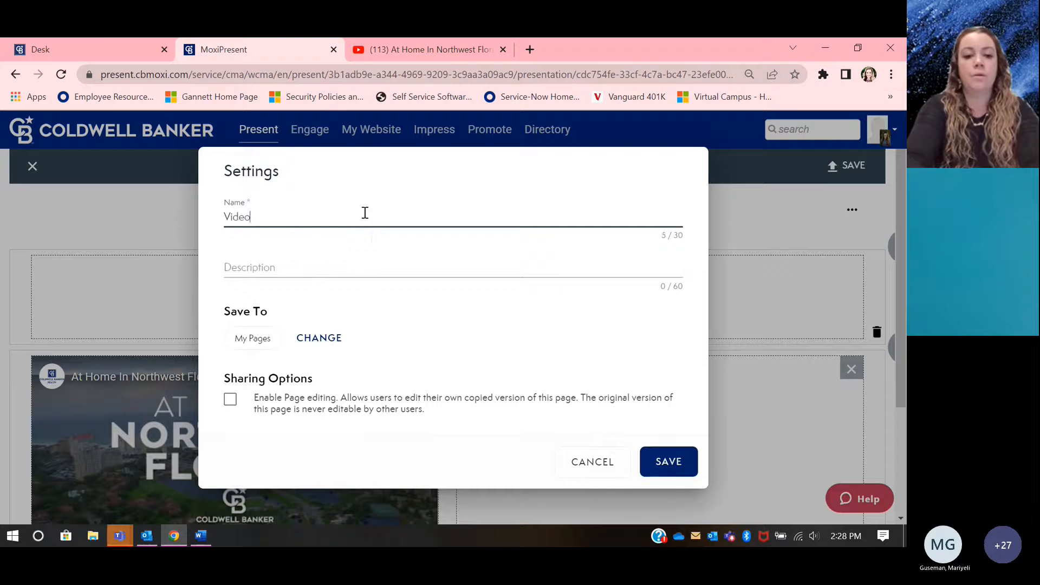
{"action": "type", "text": " Tour of"}
{"action": "key", "text": "BackSpace"}
{"action": "key", "text": "BackSpace"}
{"action": "type", "text": "Of Home"}
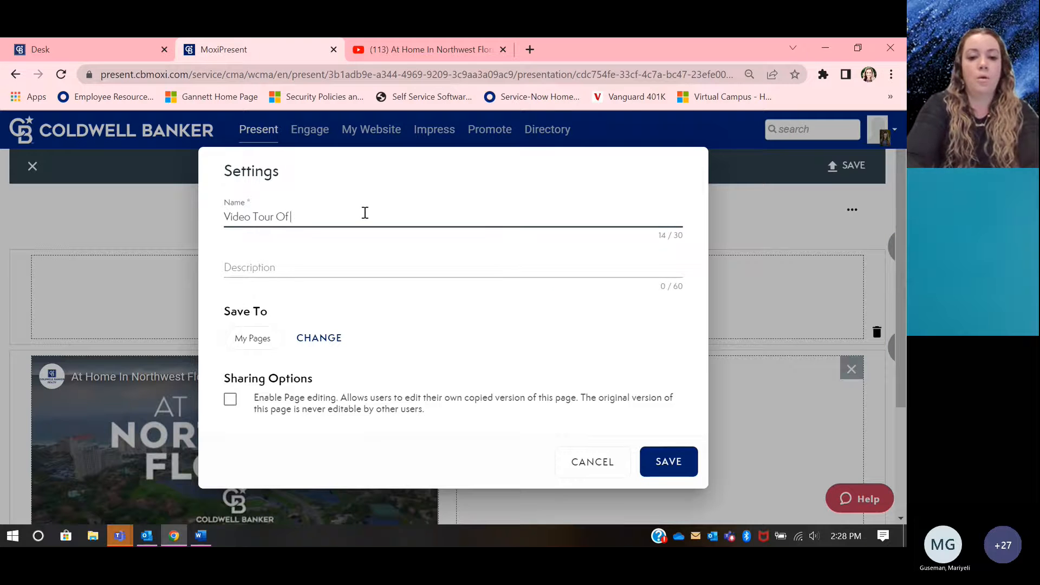
{"action": "key", "text": "Tab"}
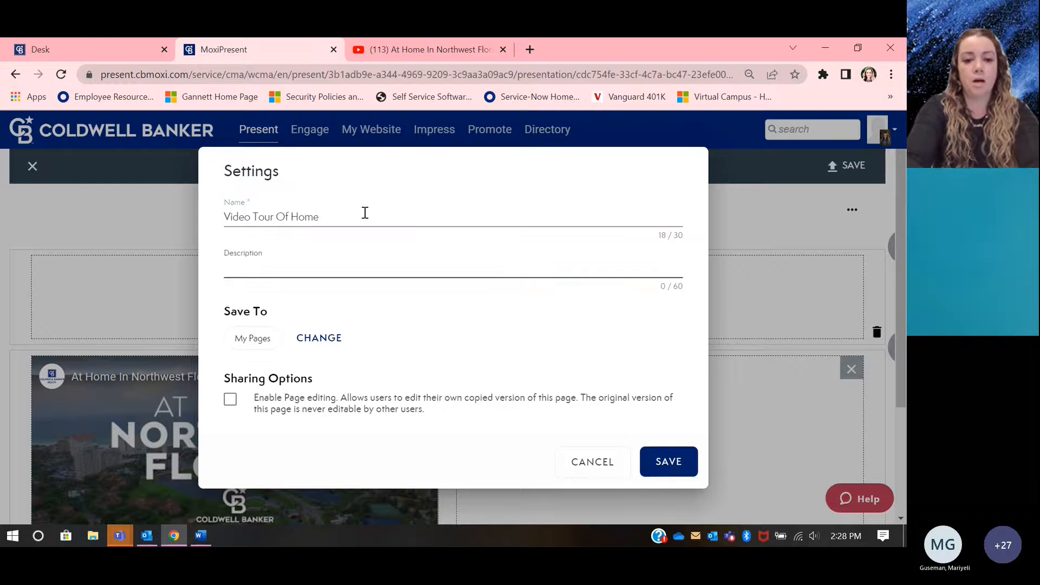
{"action": "type", "text": "Video Tour"}
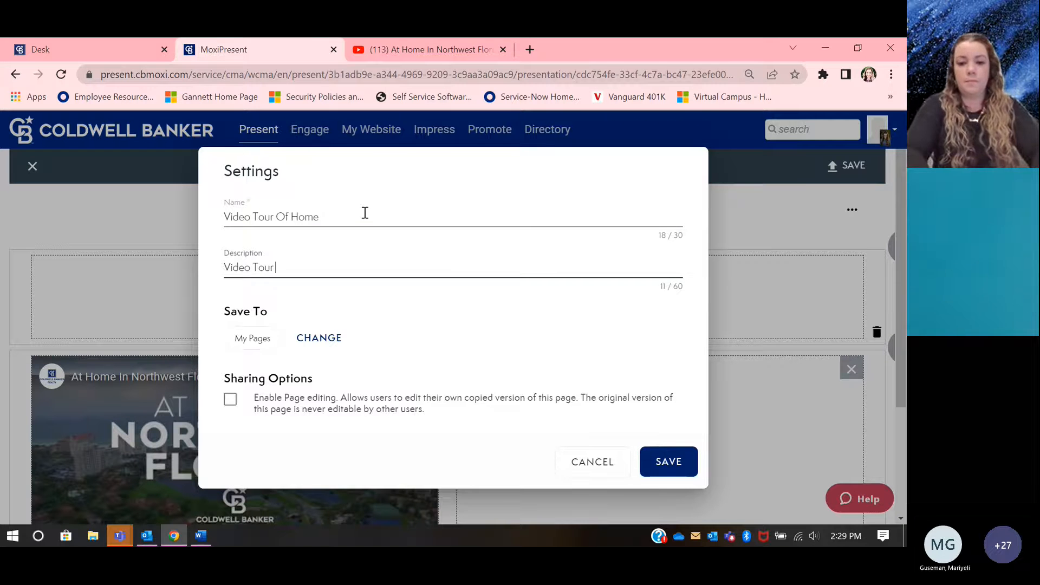
{"action": "left_click", "coordinate": [671, 461]}
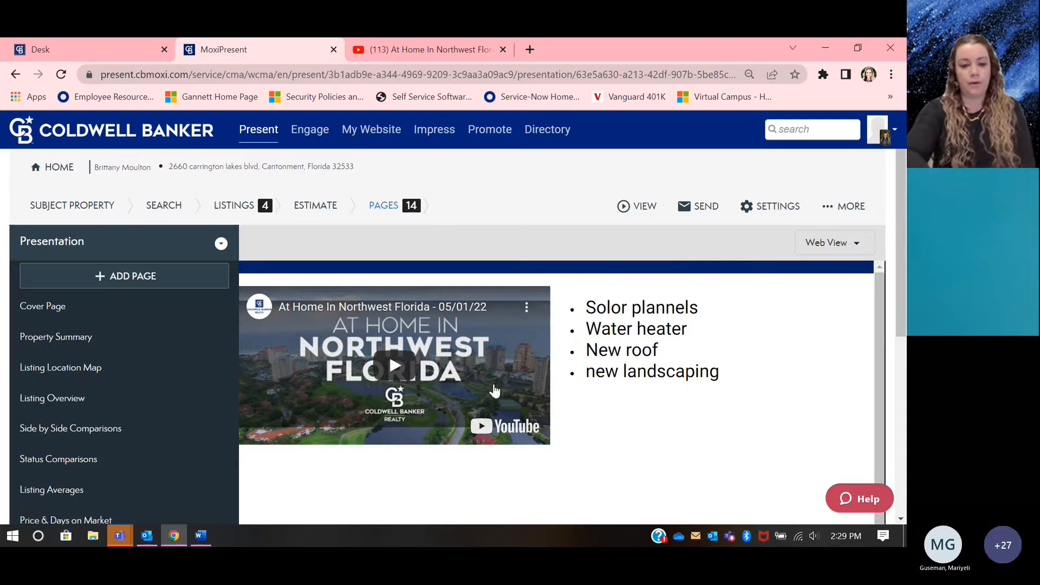
Step: Switch to MoxiAppraisersOutline.docx in Word and review the Appraiser's Information Package table of contents
{"action": "left_click", "coordinate": [210, 532]}
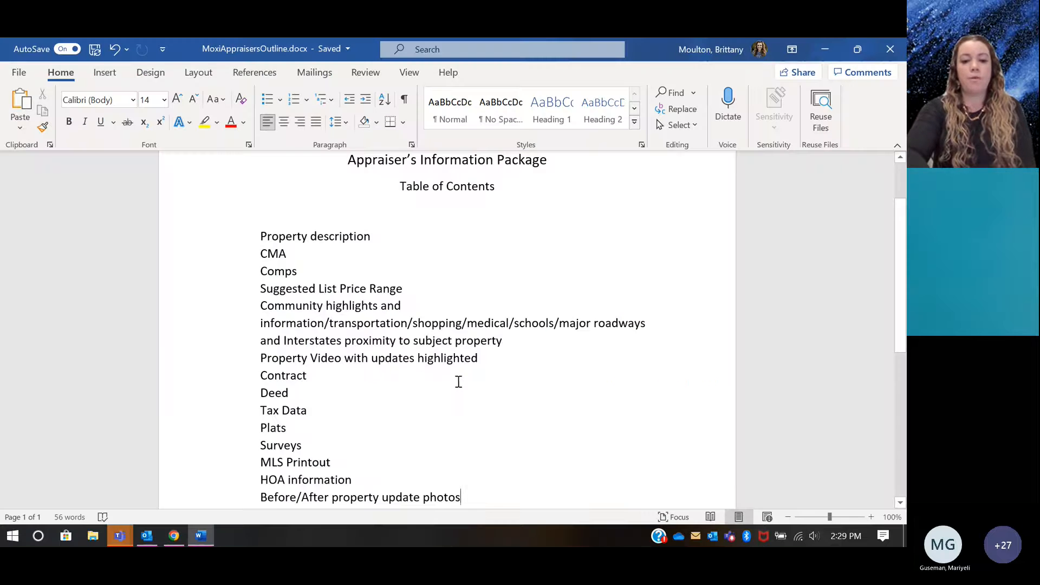
{"action": "scroll", "coordinate": [466, 379], "scroll_direction": "down", "scroll_amount": 2}
{"action": "scroll", "coordinate": [479, 376], "scroll_direction": "up", "scroll_amount": 1}
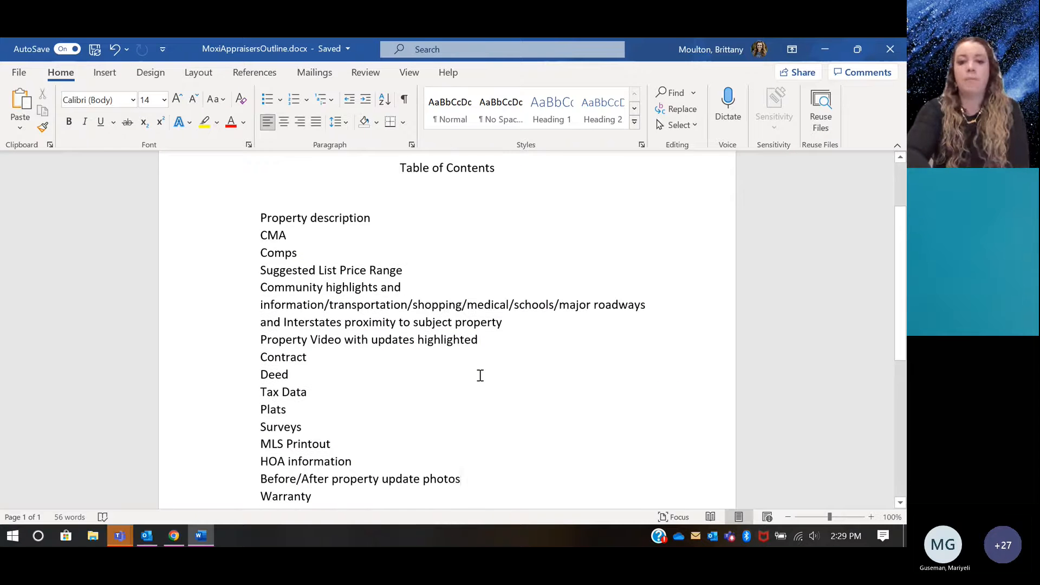
{"action": "scroll", "coordinate": [479, 375], "scroll_direction": "up", "scroll_amount": 1}
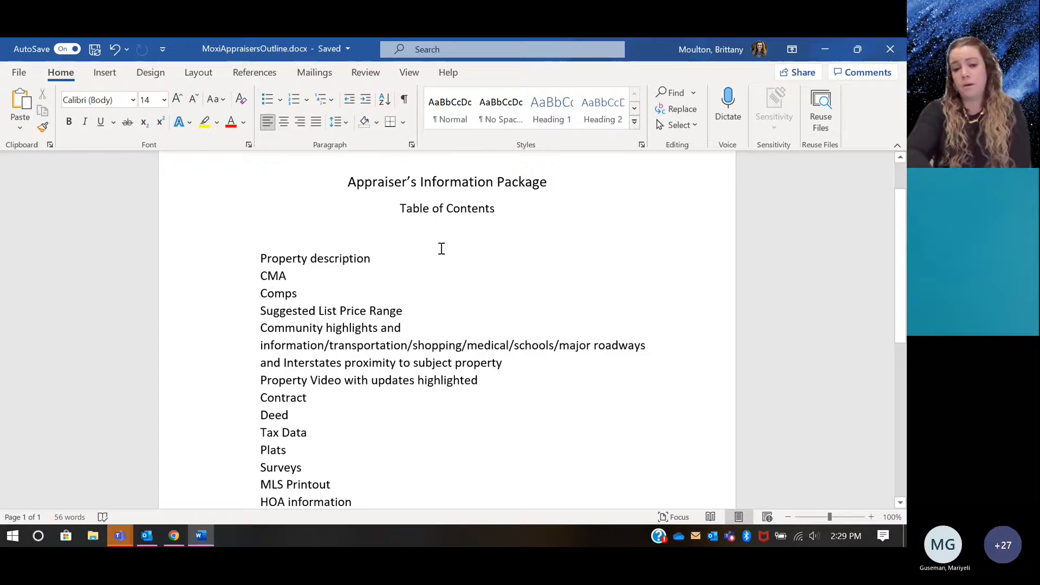
{"action": "scroll", "coordinate": [441, 248], "scroll_direction": "down", "scroll_amount": 1}
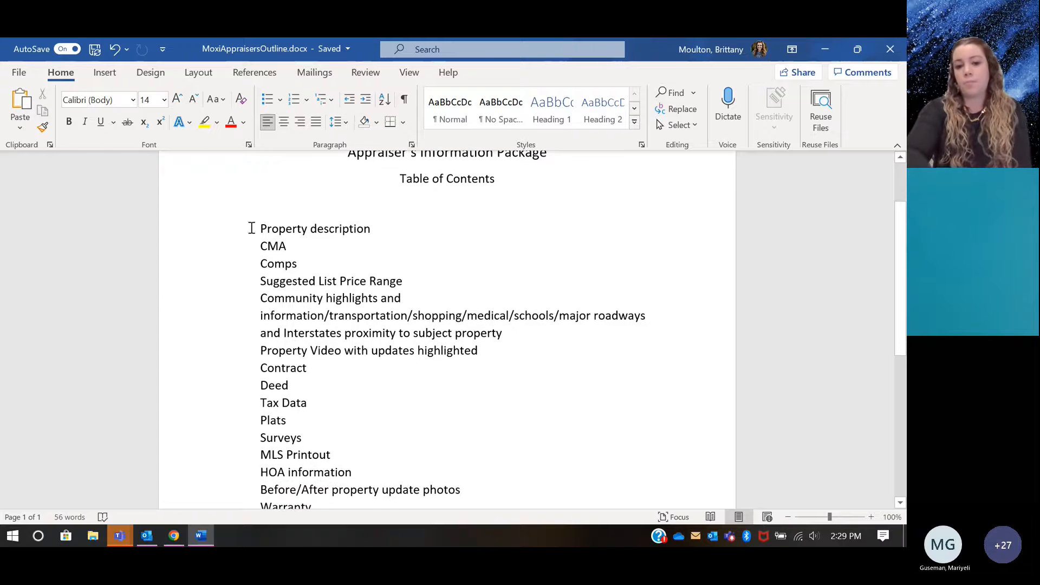
{"action": "scroll", "coordinate": [372, 228], "scroll_direction": "down", "scroll_amount": 3}
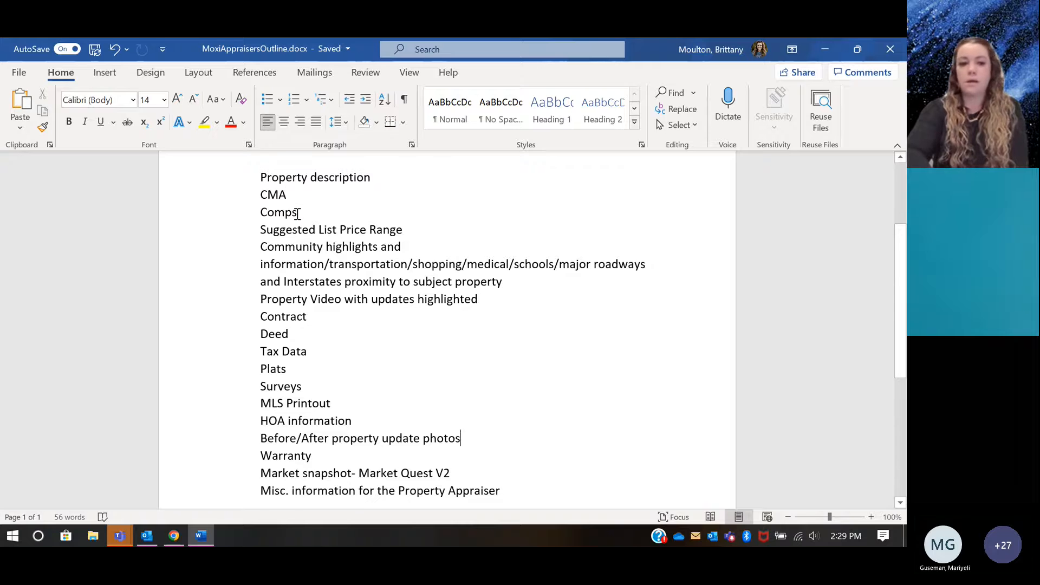
{"action": "scroll", "coordinate": [298, 213], "scroll_direction": "down", "scroll_amount": 1}
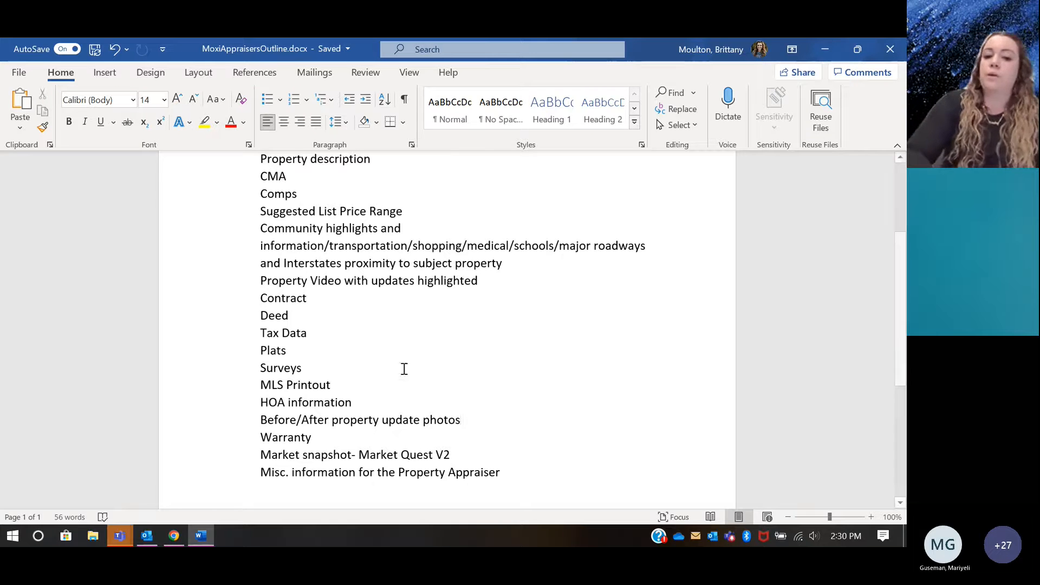
{"action": "scroll", "coordinate": [404, 367], "scroll_direction": "up", "scroll_amount": 2}
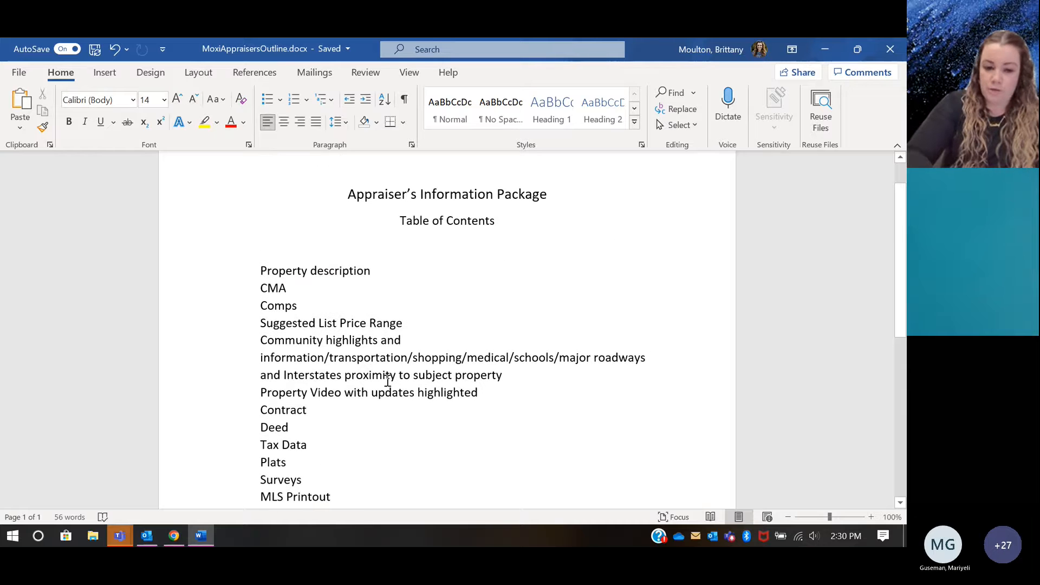
Step: Return to MoxiPresent in Chrome and review the Cover Page, Property Summary and Listing Location Map, plus the remaining page list
{"action": "left_click", "coordinate": [173, 536]}
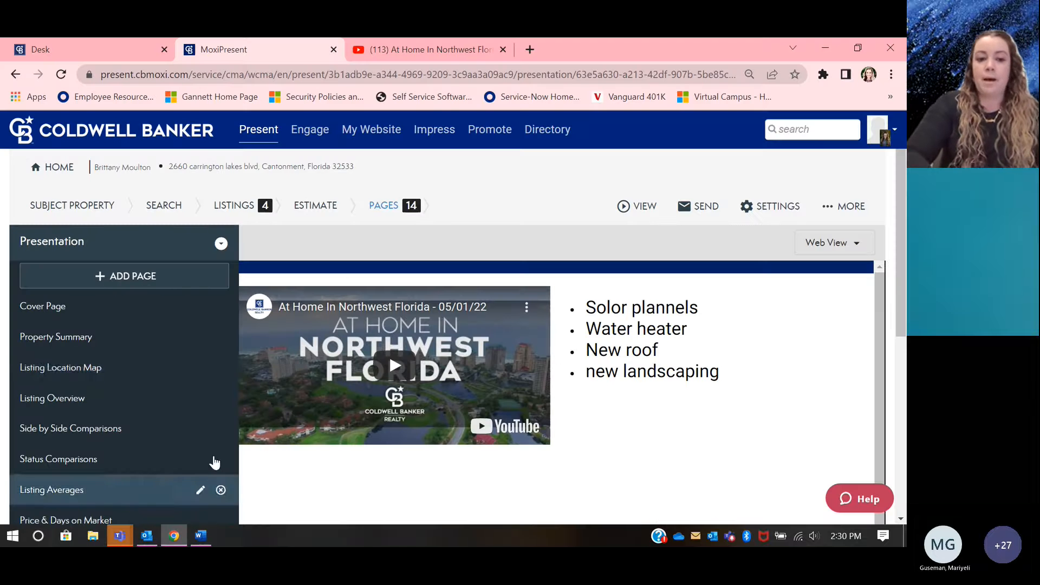
{"action": "scroll", "coordinate": [146, 365], "scroll_direction": "down", "scroll_amount": 1}
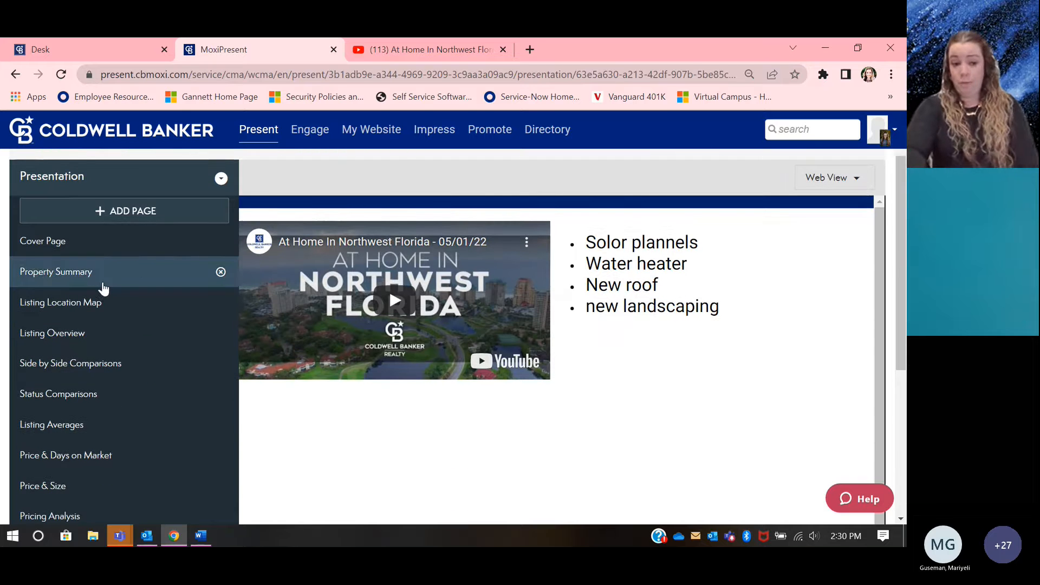
{"action": "left_click", "coordinate": [93, 271]}
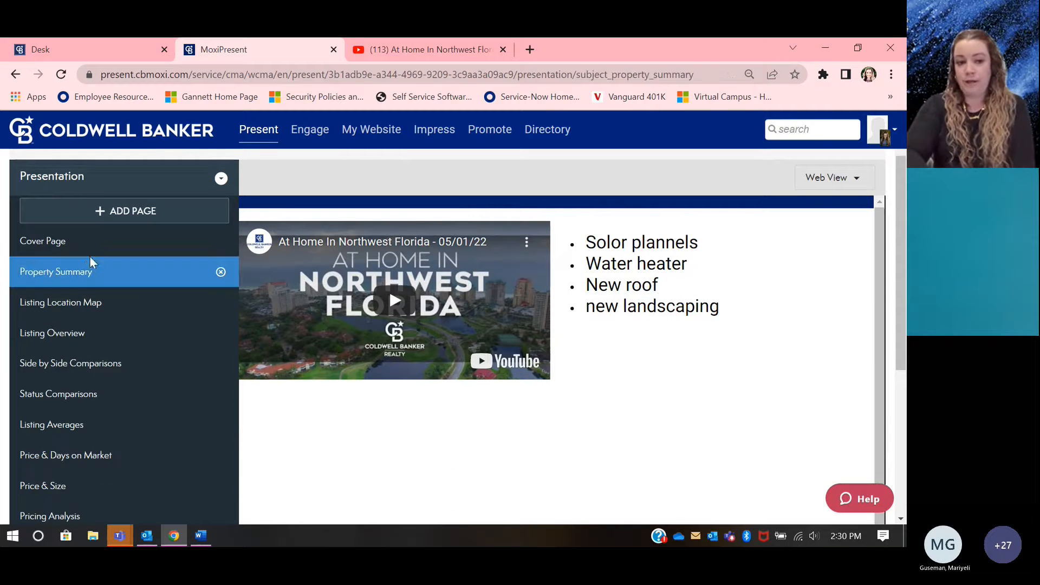
{"action": "left_click", "coordinate": [89, 252]}
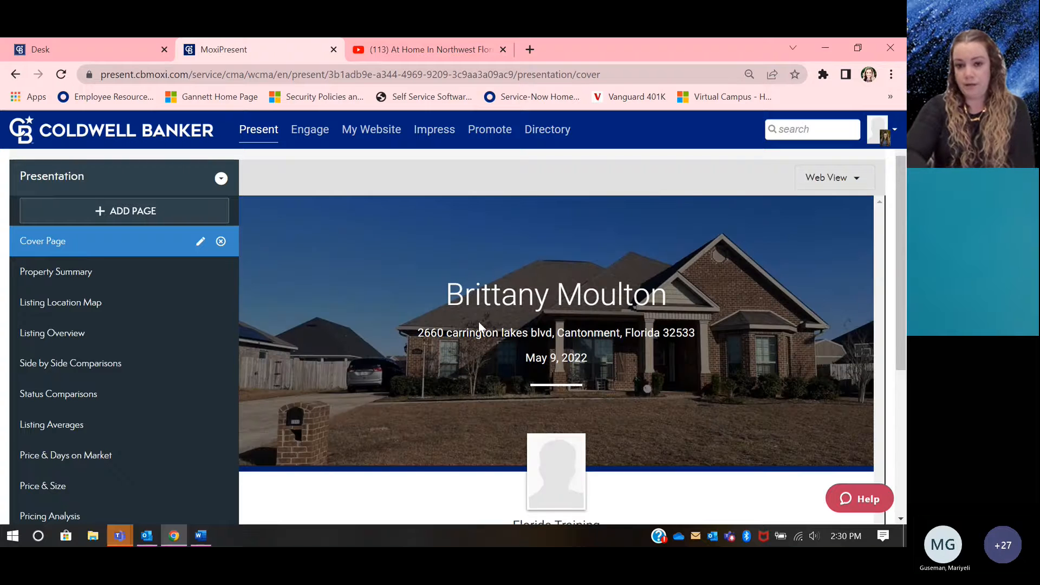
{"action": "scroll", "coordinate": [478, 320], "scroll_direction": "down", "scroll_amount": 1}
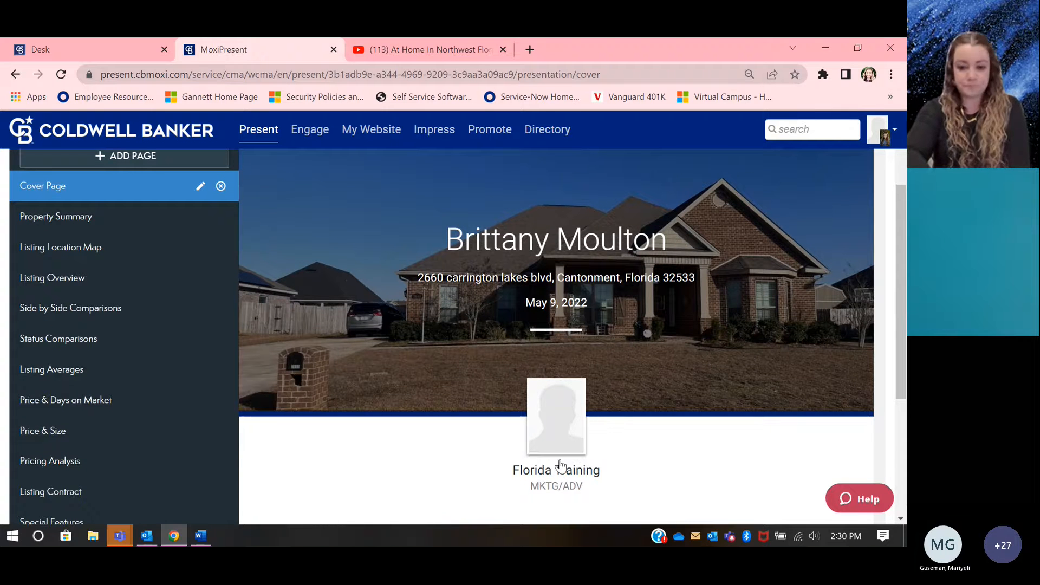
{"action": "left_click", "coordinate": [100, 222]}
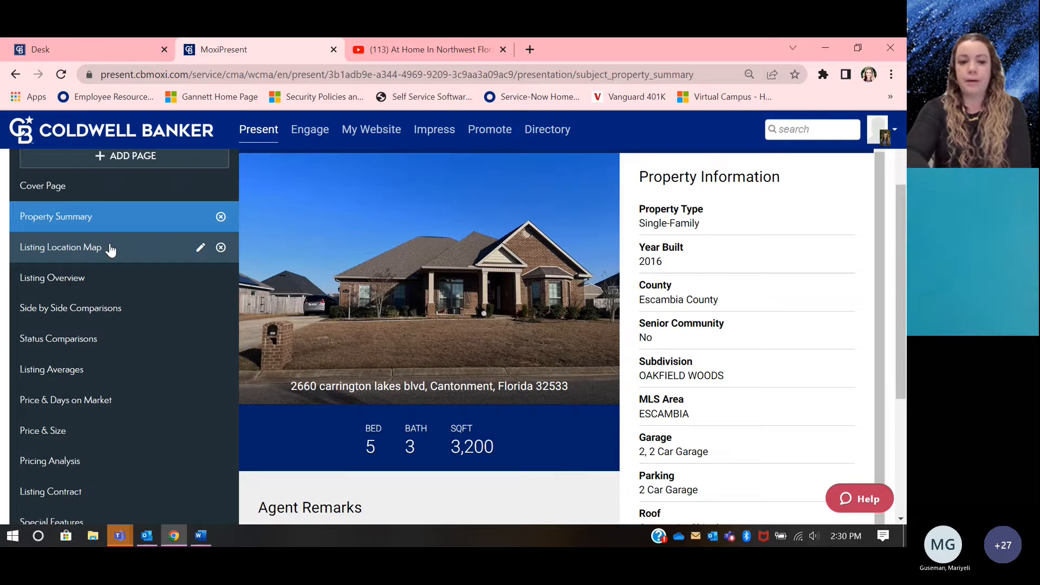
{"action": "left_click", "coordinate": [109, 250]}
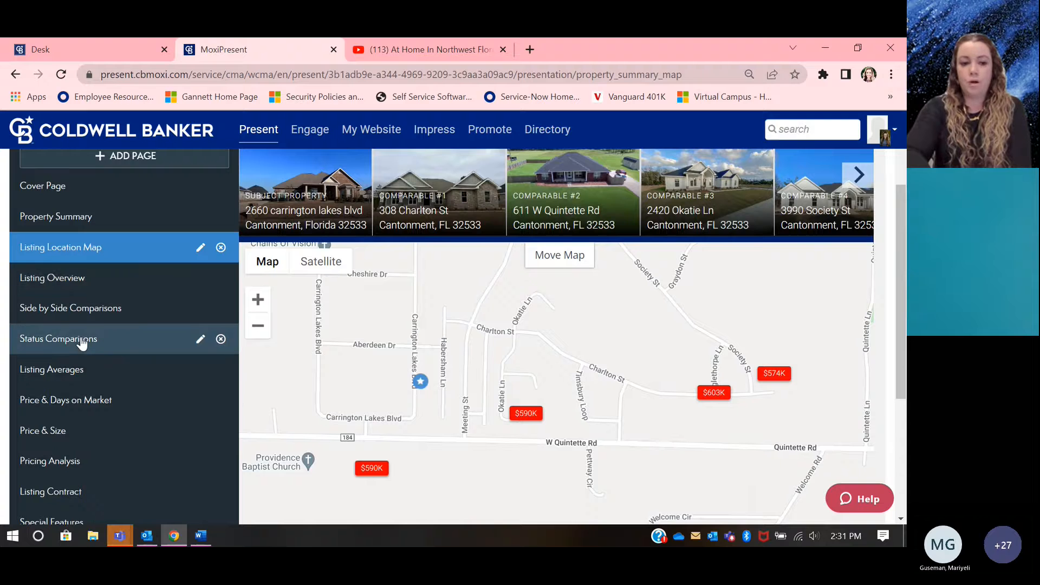
{"action": "scroll", "coordinate": [83, 359], "scroll_direction": "down", "scroll_amount": 2}
{"action": "scroll", "coordinate": [83, 360], "scroll_direction": "down", "scroll_amount": 2}
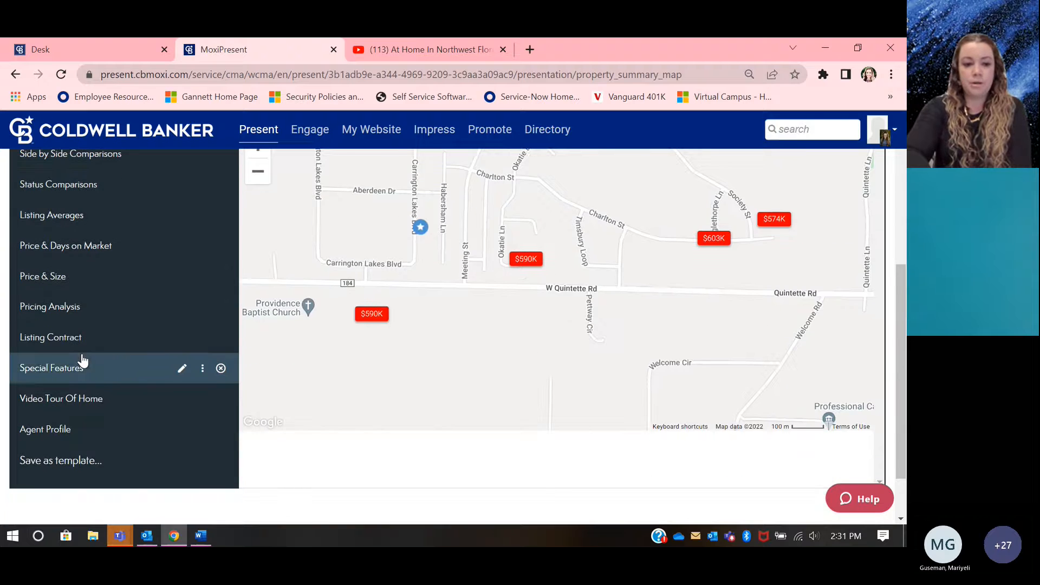
Step: Review the Special Features, Video Tour Of Home and Agent Profile pages of the presentation
{"action": "left_click", "coordinate": [82, 371]}
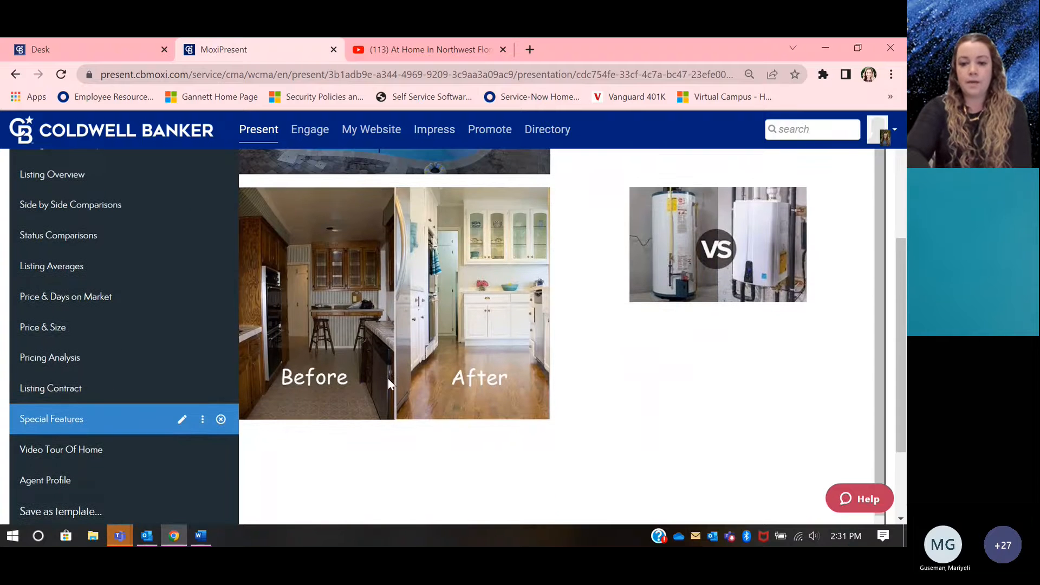
{"action": "left_click", "coordinate": [43, 473]}
{"action": "left_click", "coordinate": [43, 460]}
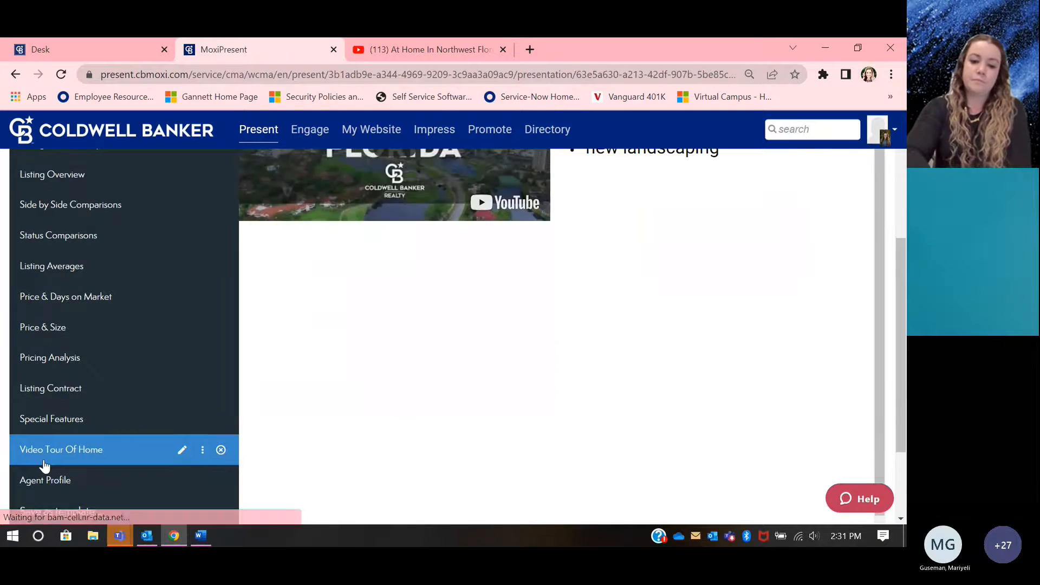
{"action": "left_click", "coordinate": [35, 480]}
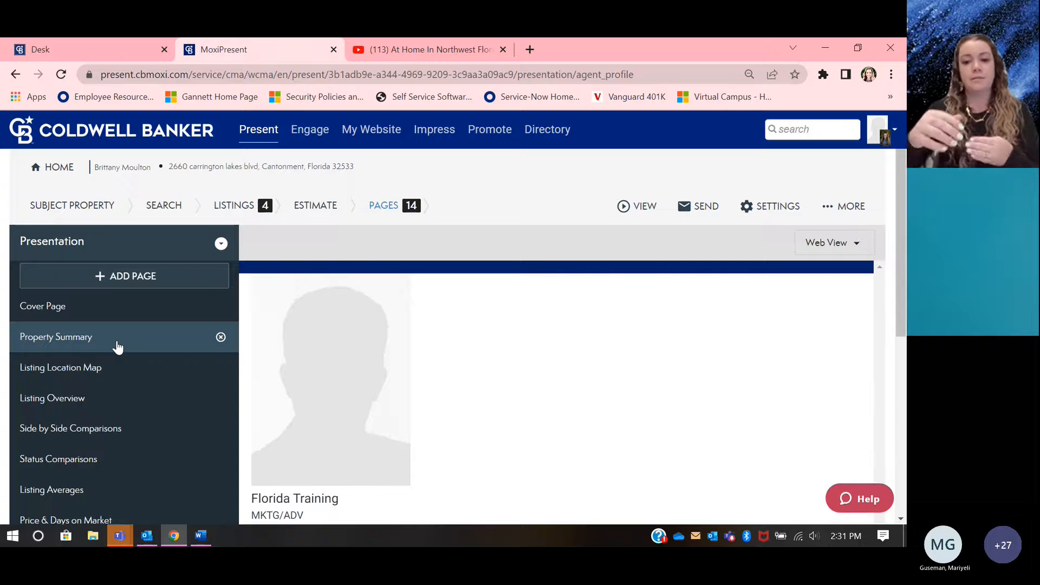
Step: Check the format and recipient options for emailing the presentation, and close the email form without sending
{"action": "left_click", "coordinate": [704, 211]}
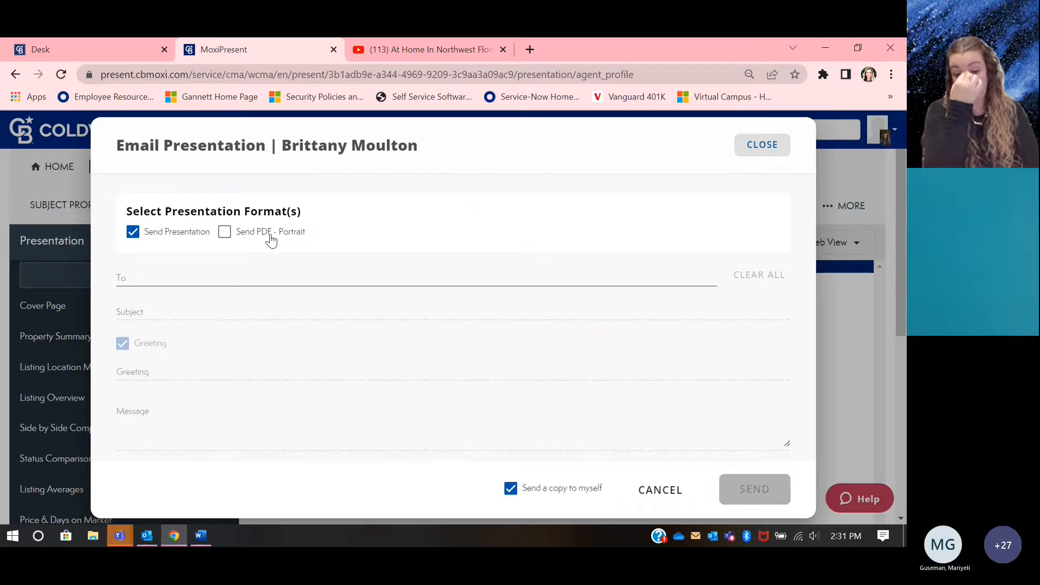
{"action": "left_click", "coordinate": [162, 279]}
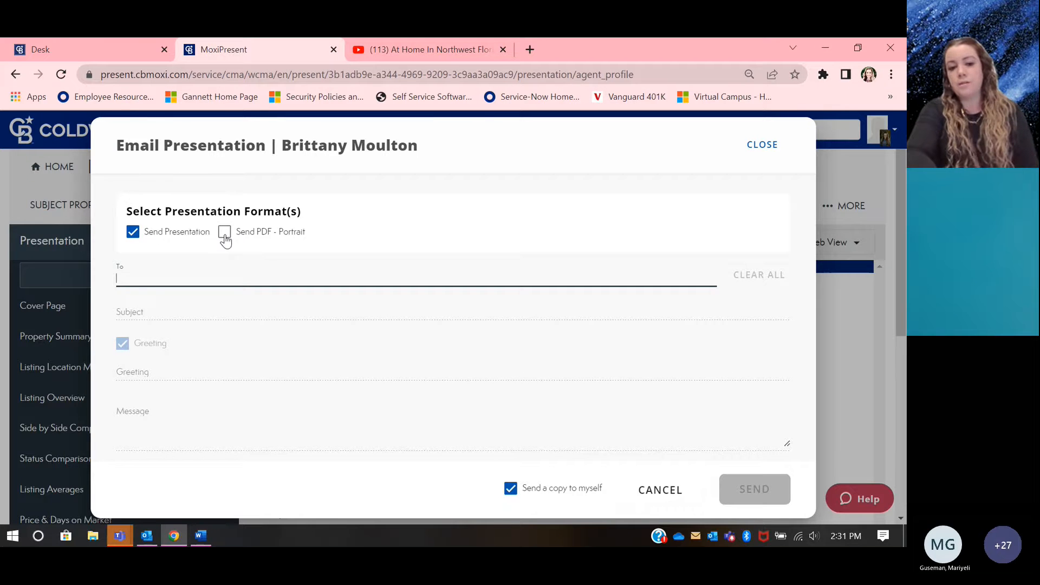
{"action": "left_click", "coordinate": [757, 147]}
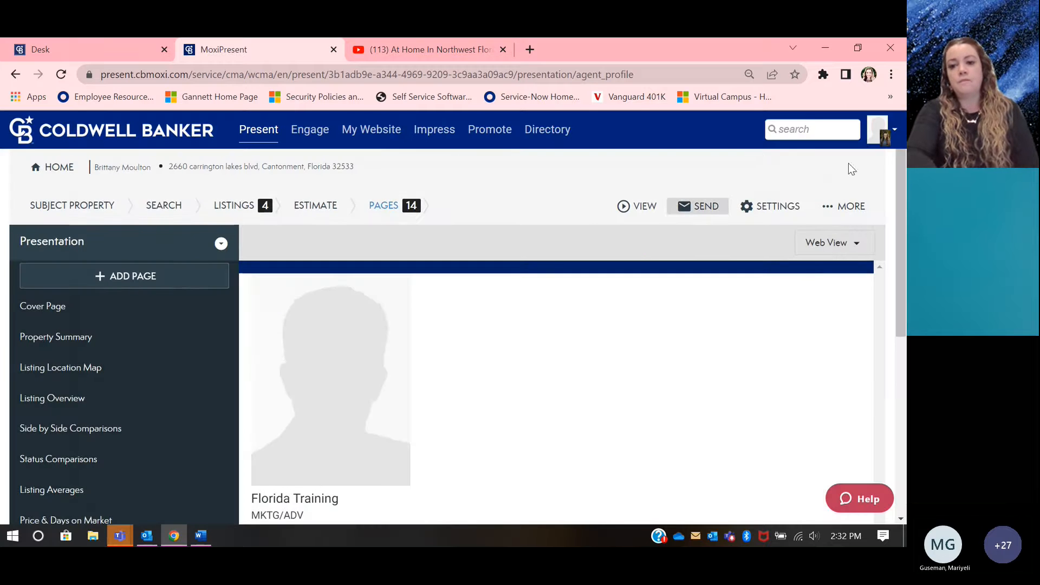
Step: Switch the page preview to Print View and check how the Agent Profile and Video Tour Of Home pages look for printing
{"action": "left_click", "coordinate": [851, 240]}
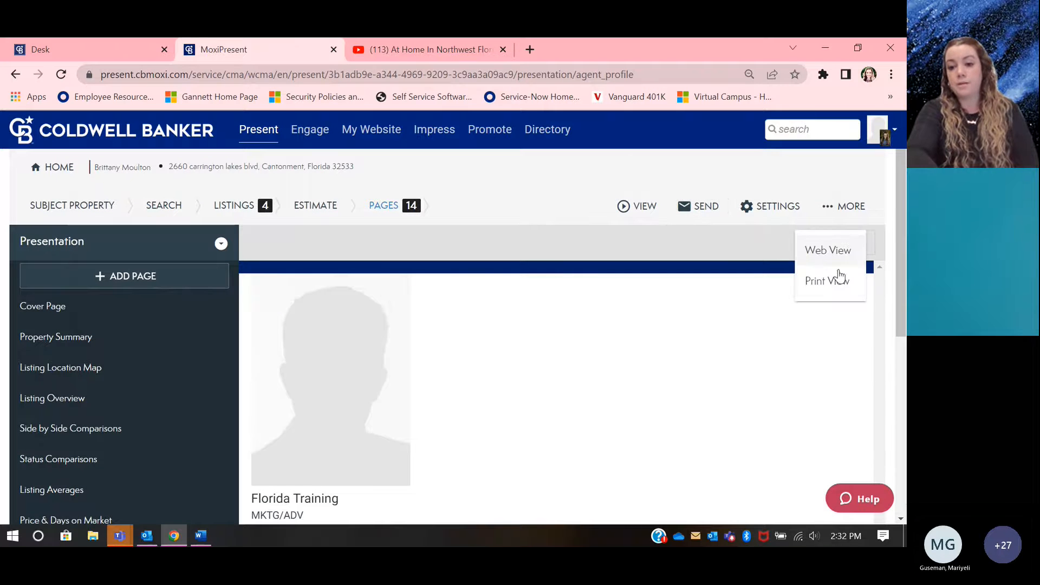
{"action": "left_click", "coordinate": [838, 281]}
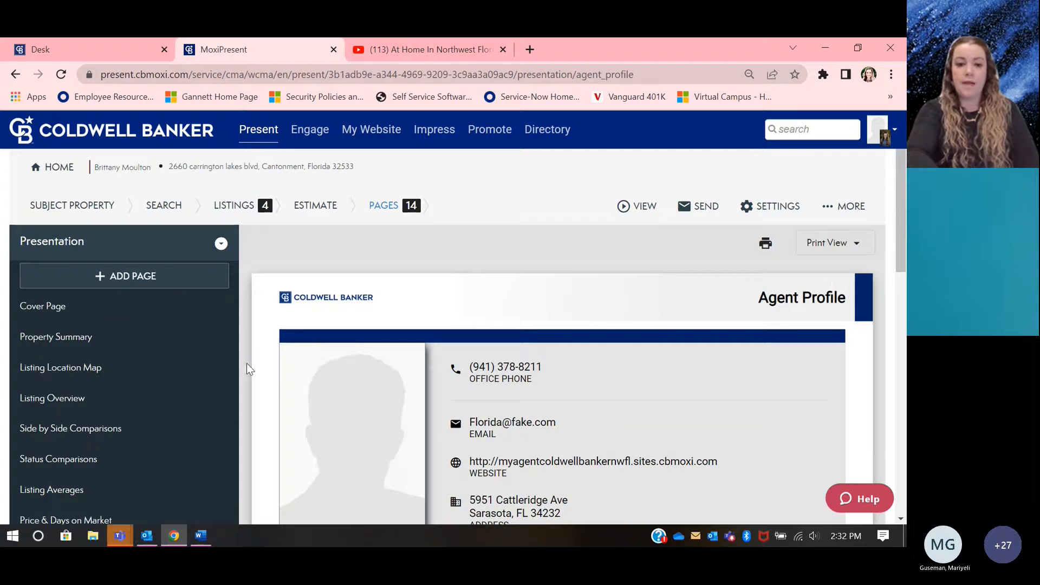
{"action": "scroll", "coordinate": [130, 390], "scroll_direction": "down", "scroll_amount": 4}
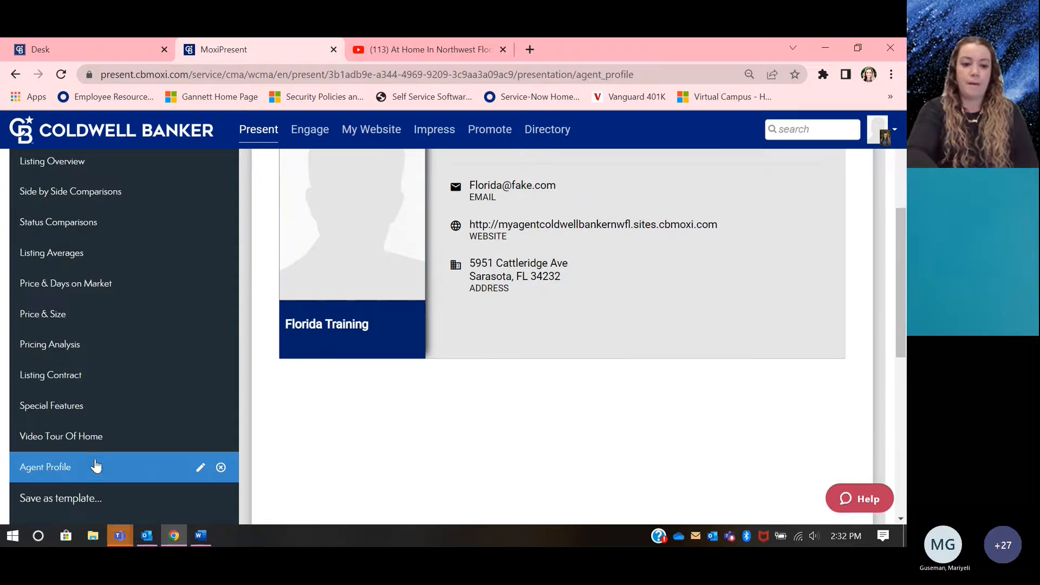
{"action": "left_click", "coordinate": [96, 441]}
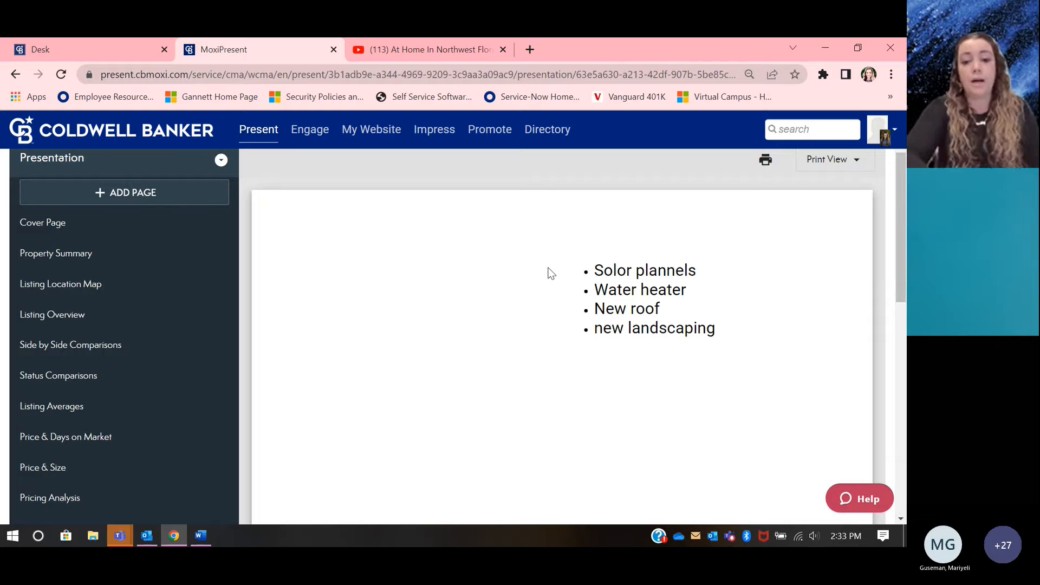
{"action": "scroll", "coordinate": [202, 314], "scroll_direction": "down", "scroll_amount": 2}
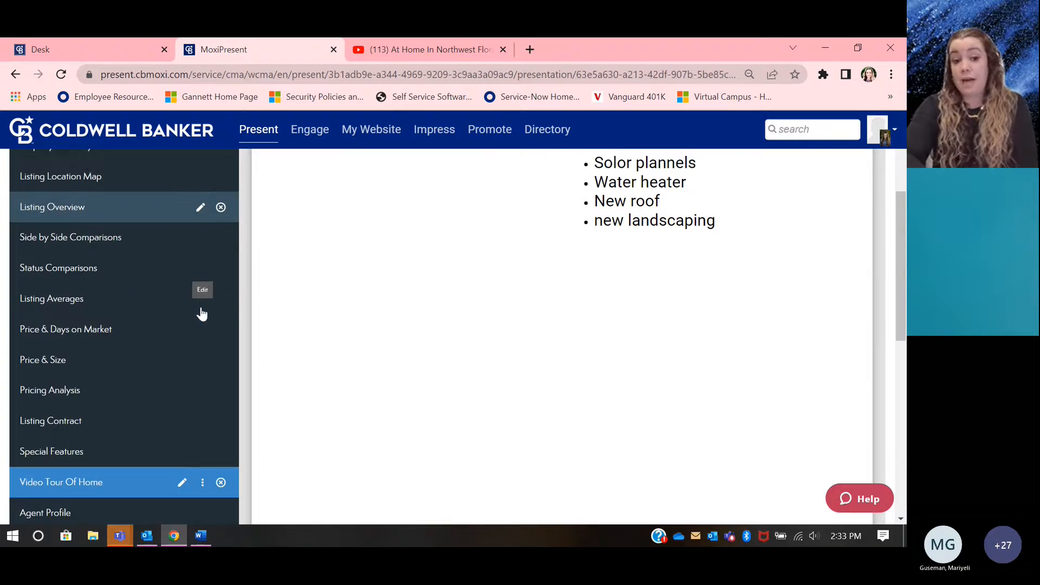
{"action": "scroll", "coordinate": [200, 301], "scroll_direction": "down", "scroll_amount": 3}
{"action": "scroll", "coordinate": [200, 307], "scroll_direction": "up", "scroll_amount": 6}
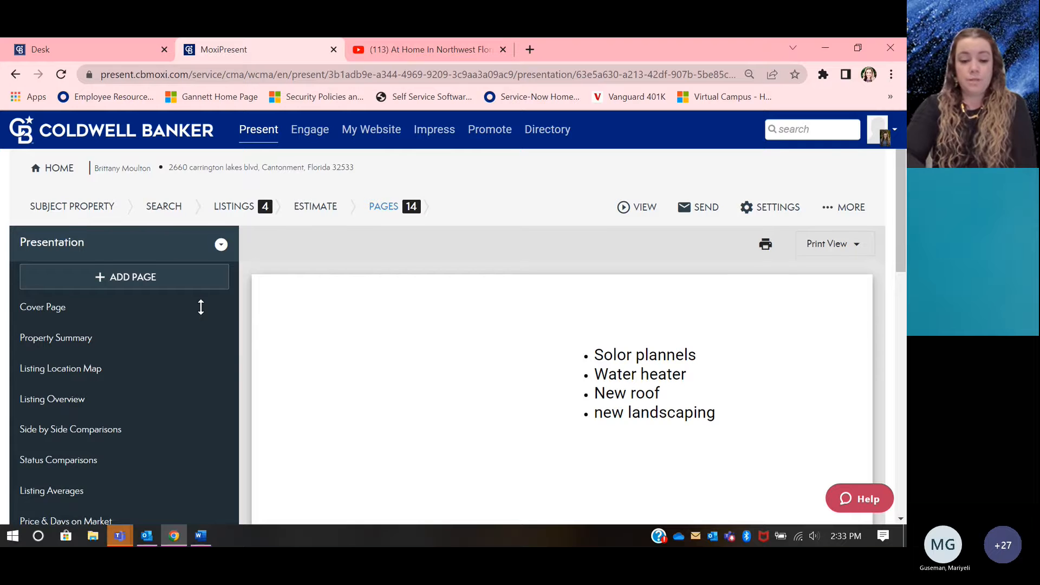
{"action": "mouse_move", "coordinate": [120, 535]}
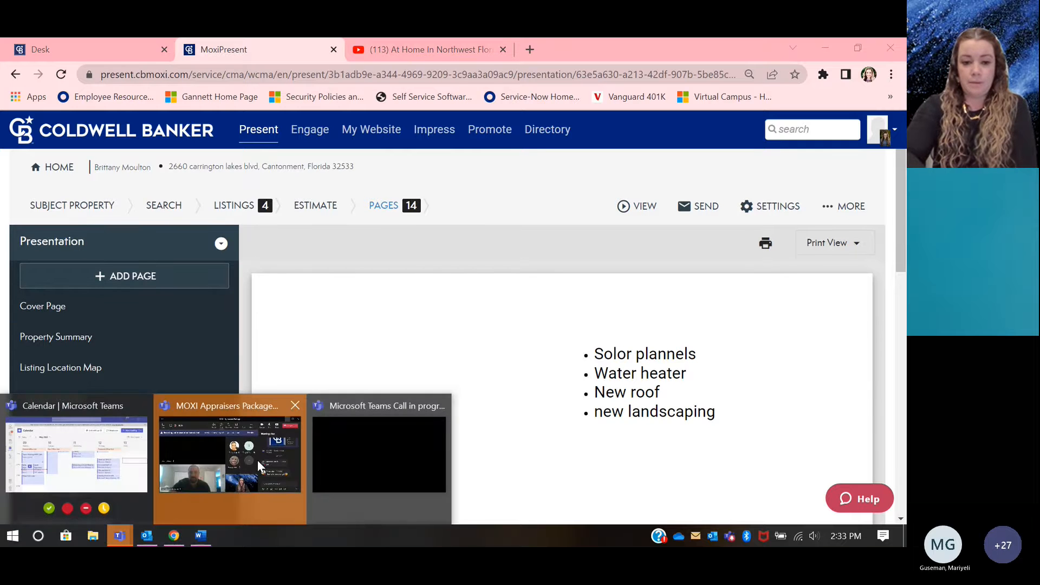